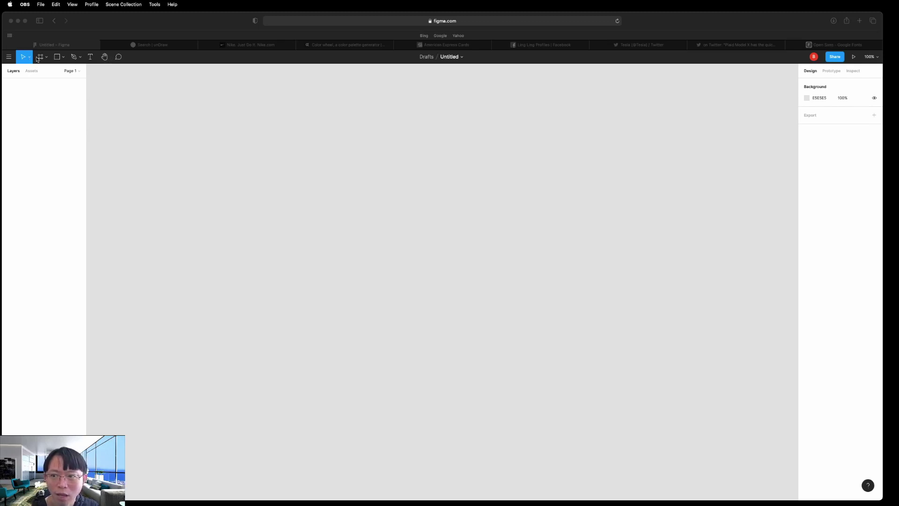
pyautogui.click(47, 60)
pyautogui.click(47, 60)
pyautogui.click(46, 59)
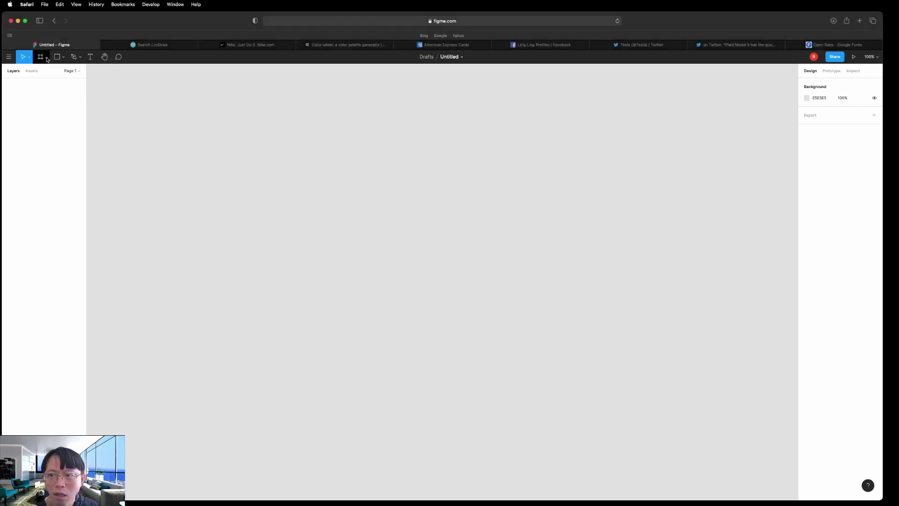
pyautogui.click(63, 57)
pyautogui.click(81, 57)
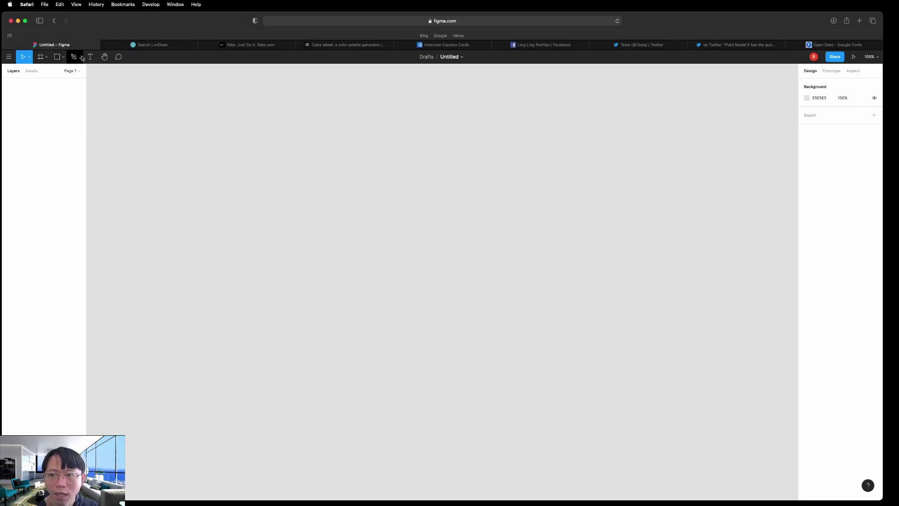
pyautogui.click(81, 57)
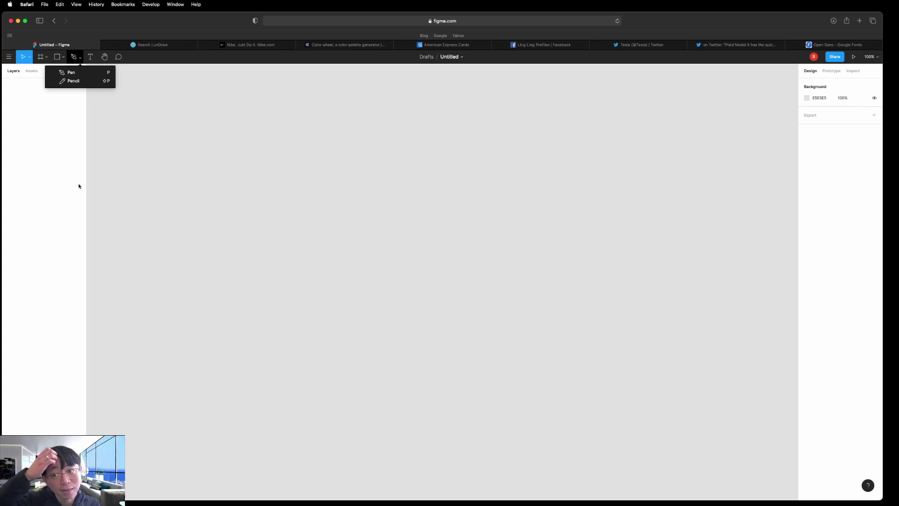
pyautogui.click(42, 114)
# Draw a landscape frame about 1246 × 649 on the empty canvas.
pyautogui.click(47, 57)
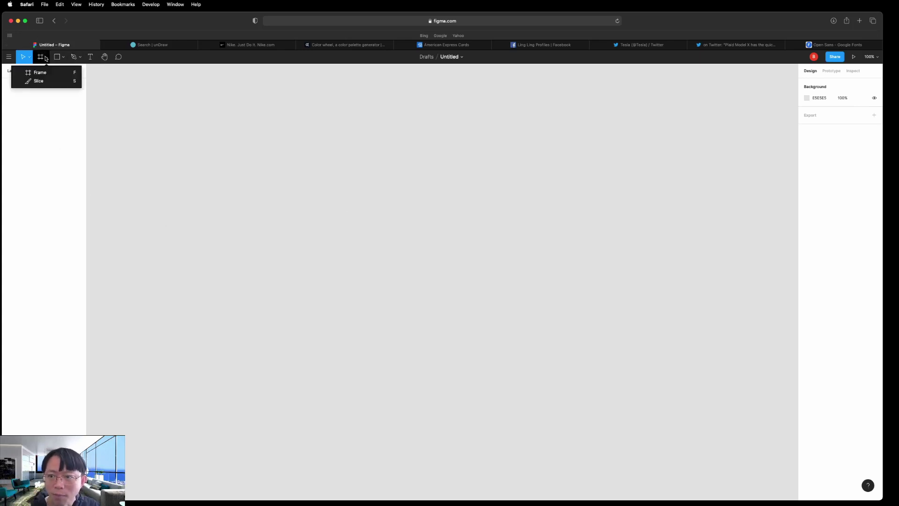
pyautogui.click(50, 73)
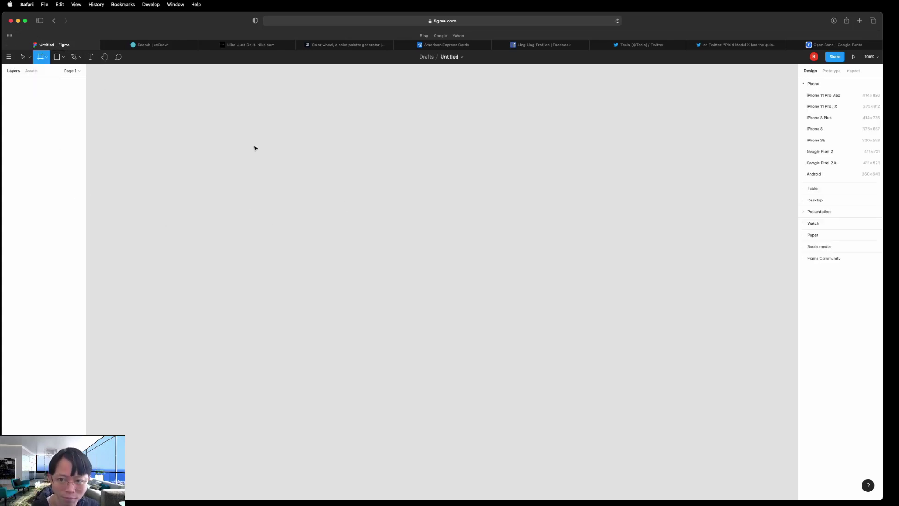
pyautogui.moveTo(207, 142); pyautogui.dragTo(646, 373)
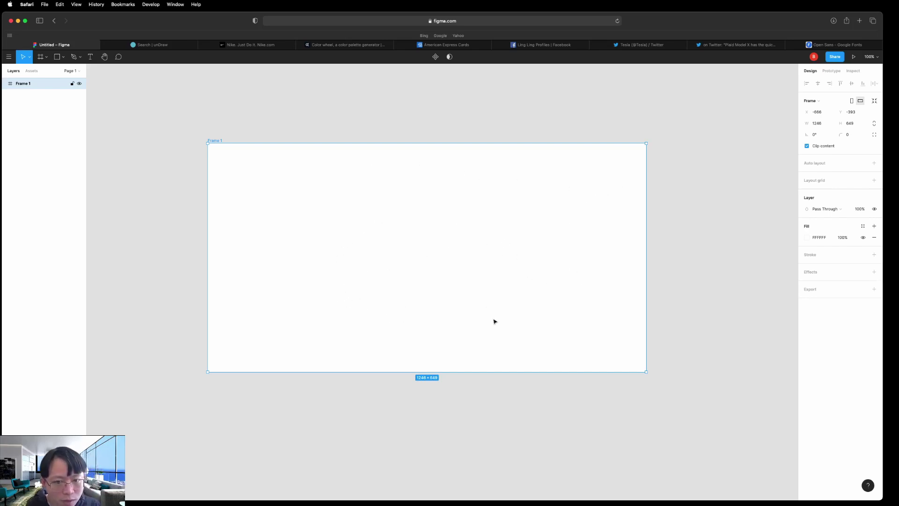
# Set the frame's size to 1920 wide and 1080 high, then deselect it.
pyautogui.click(820, 125)
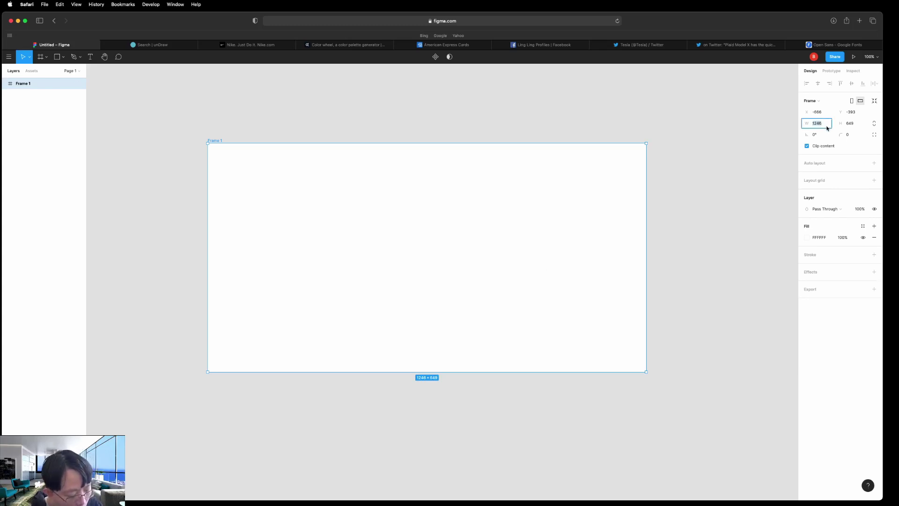
pyautogui.write('1920')
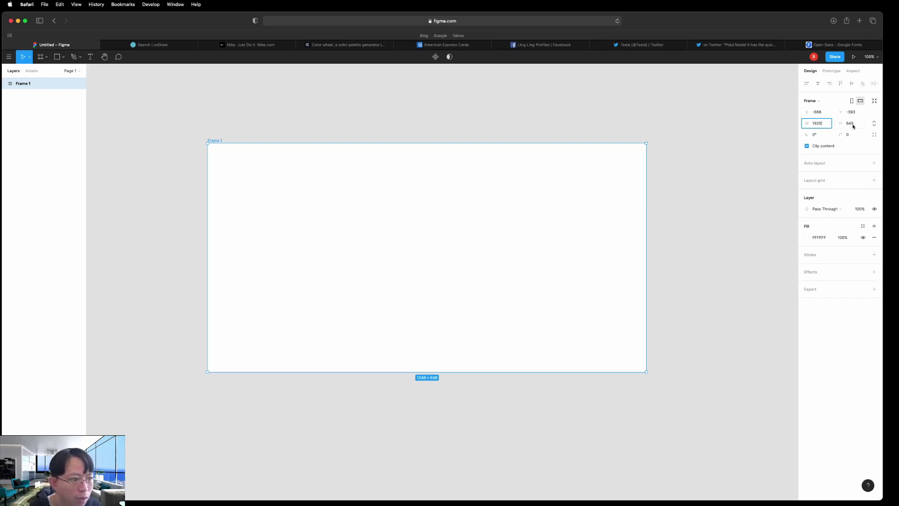
pyautogui.press('Tab')
pyautogui.write('10')
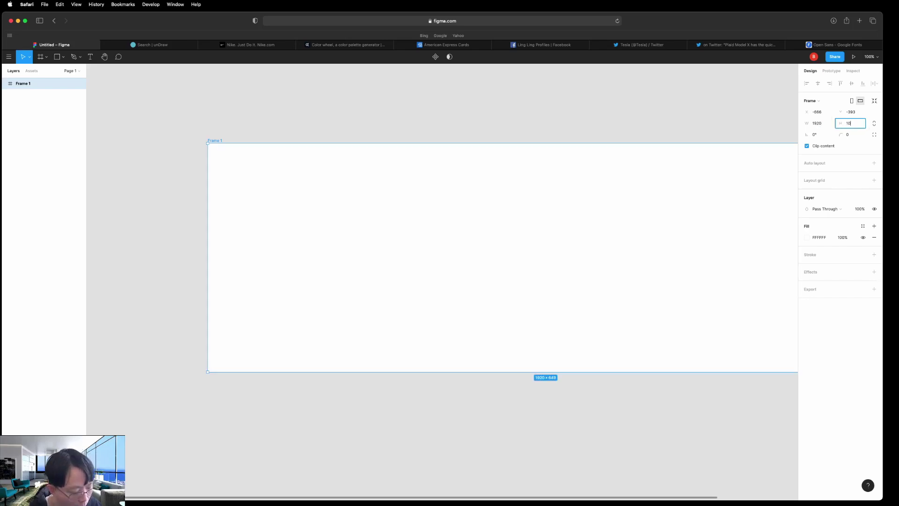
pyautogui.write('80')
pyautogui.click(734, 110)
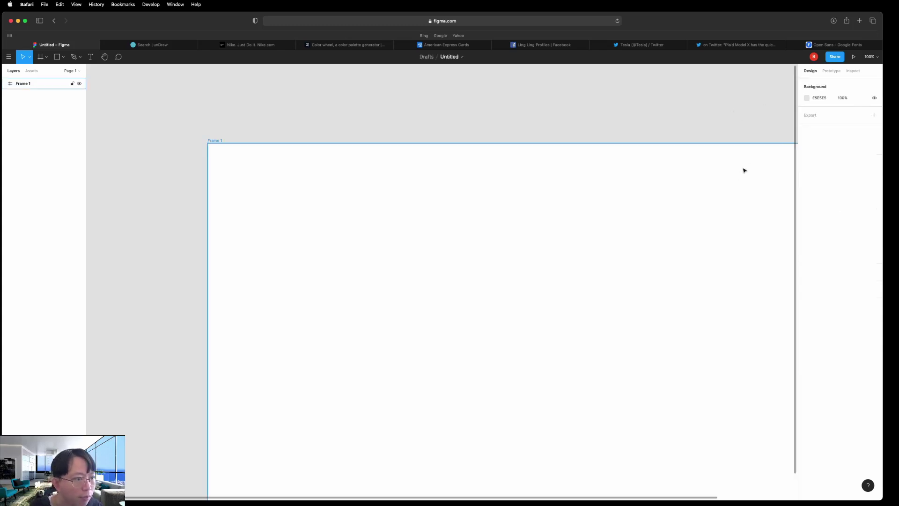
# Rename the 1920 × 1080 frame as "Page 1".
pyautogui.scroll(-3, 632, 238)
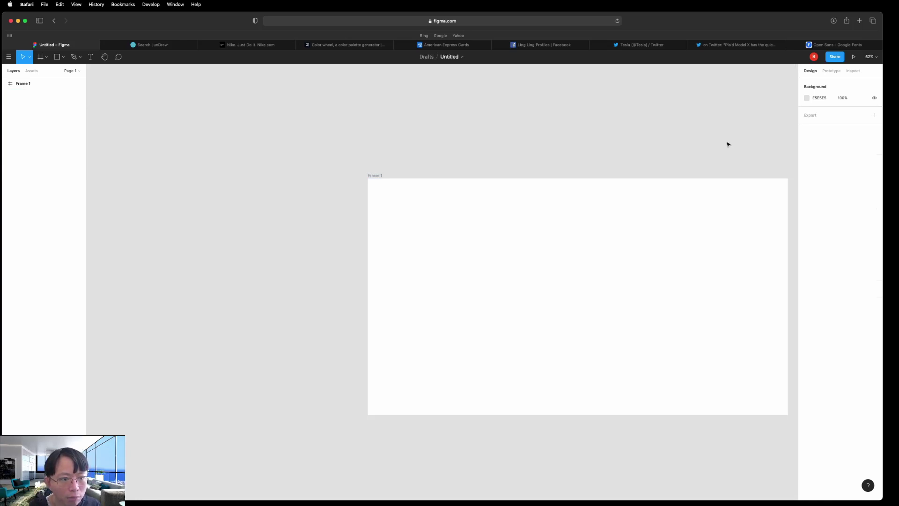
pyautogui.hscroll(4, 694, 144)
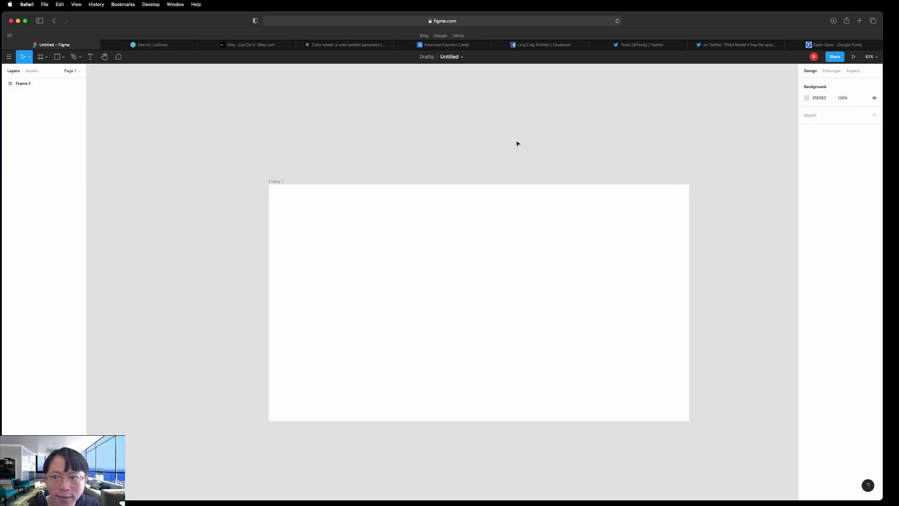
pyautogui.moveTo(516, 142)
pyautogui.mouseDown()
pyautogui.moveTo(552, 132)
pyautogui.moveTo(538, 148)
pyautogui.moveTo(490, 136)
pyautogui.moveTo(503, 143)
pyautogui.mouseUp()
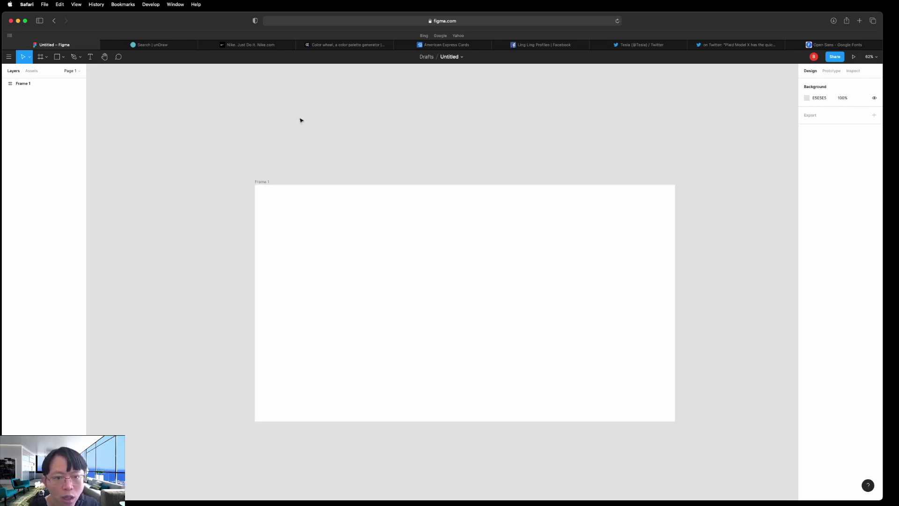
pyautogui.moveTo(479, 147)
pyautogui.mouseDown()
pyautogui.moveTo(512, 155)
pyautogui.moveTo(463, 146)
pyautogui.moveTo(495, 147)
pyautogui.moveTo(471, 126)
pyautogui.moveTo(487, 146)
pyautogui.mouseUp()
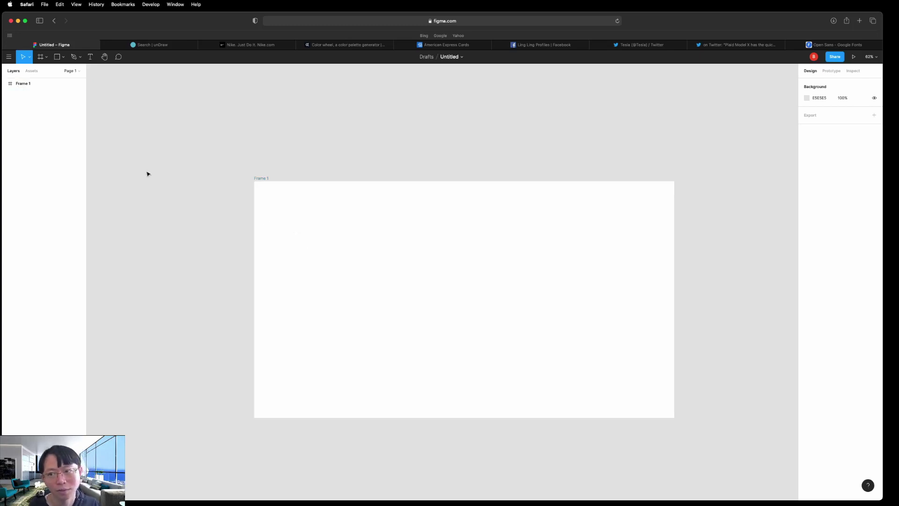
pyautogui.click(261, 180)
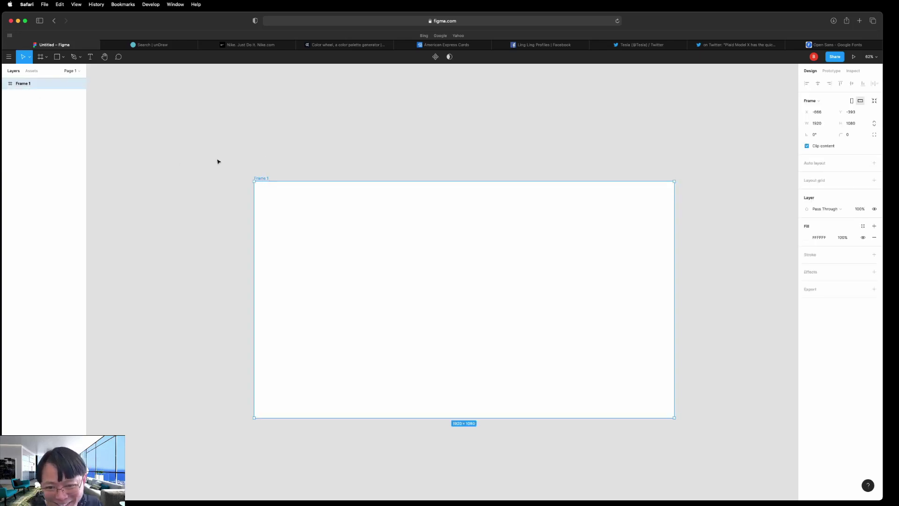
pyautogui.rightClick(30, 83)
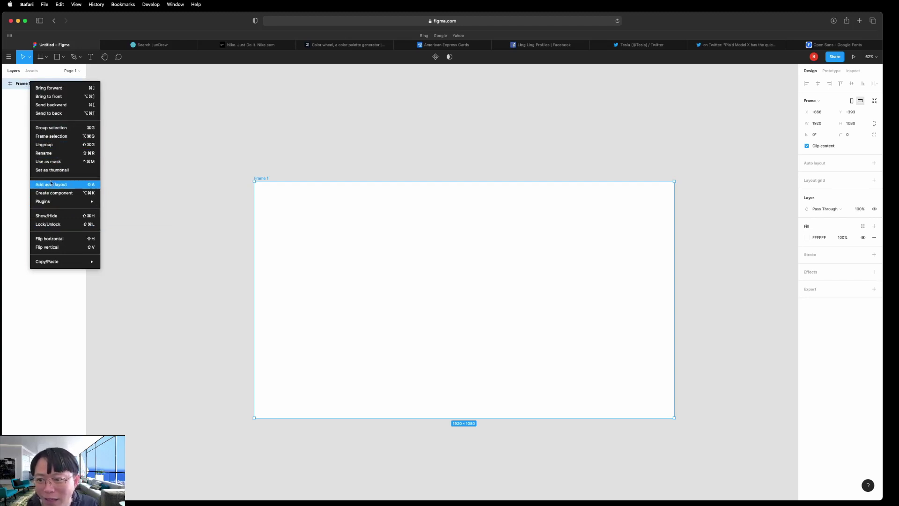
pyautogui.click(49, 152)
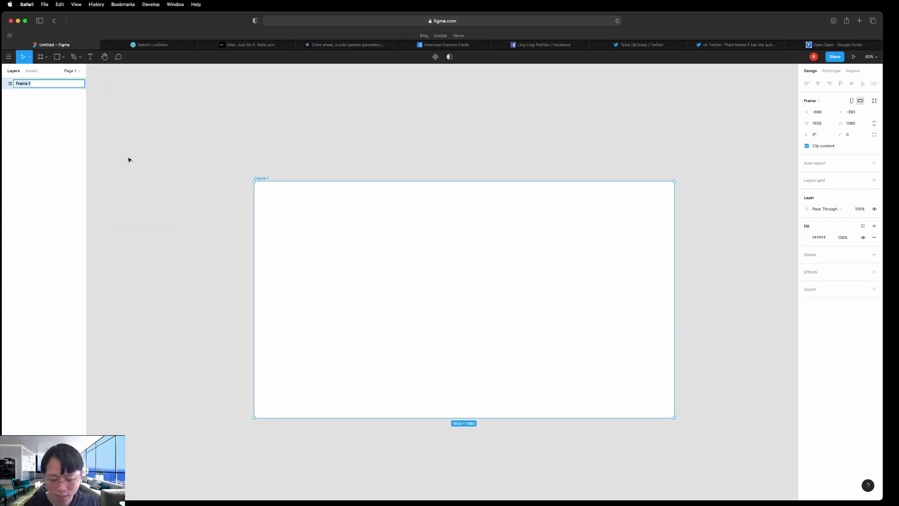
pyautogui.write('Page')
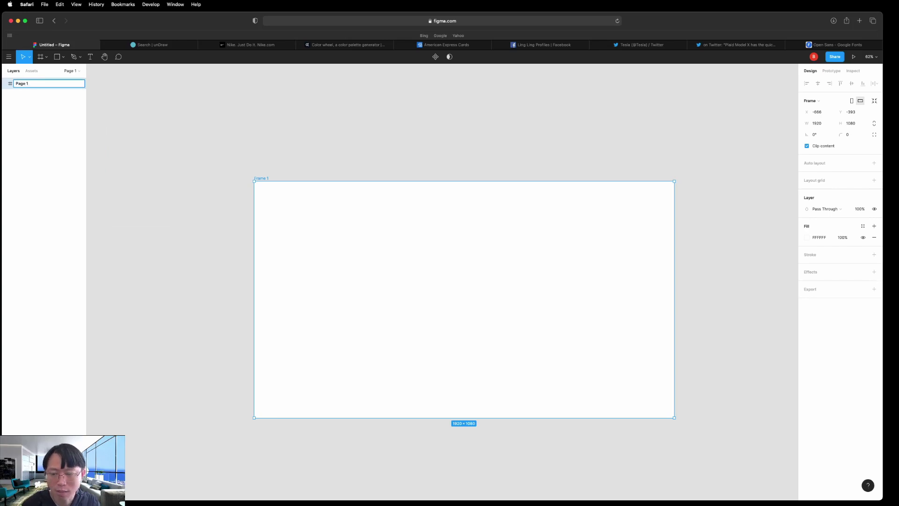
pyautogui.press('Return')
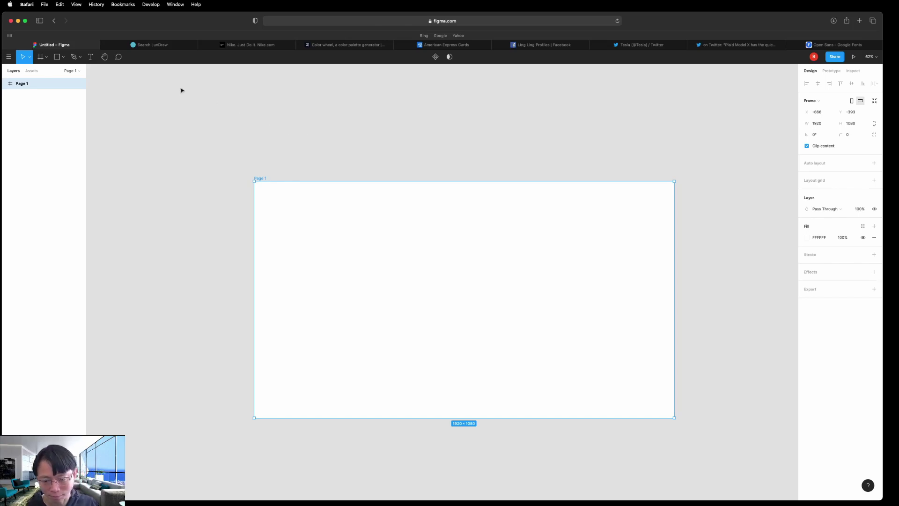
# Switch to the open Nike website and examine the home page's layout, from the hero banner through the product sections to the closing sign-in area.
pyautogui.click(242, 44)
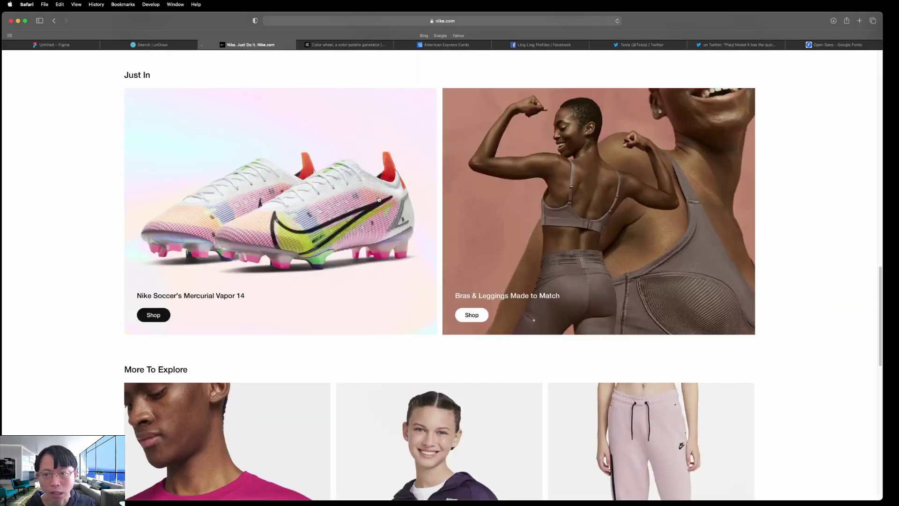
pyautogui.scroll(6, 482, 262)
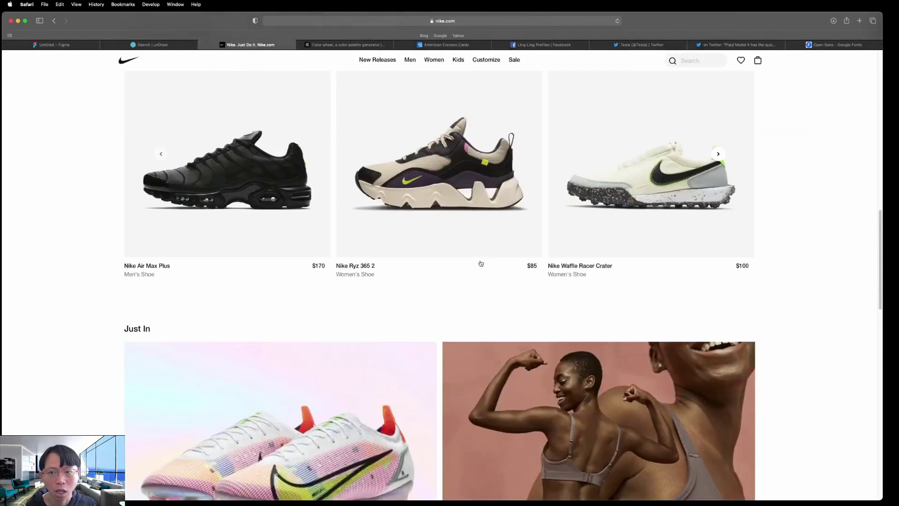
pyautogui.scroll(10, 480, 263)
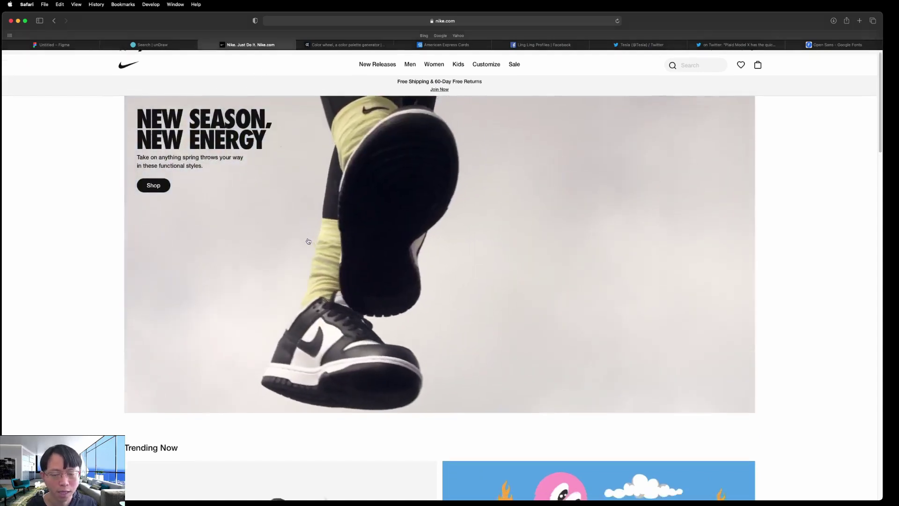
pyautogui.scroll(-4, 309, 242)
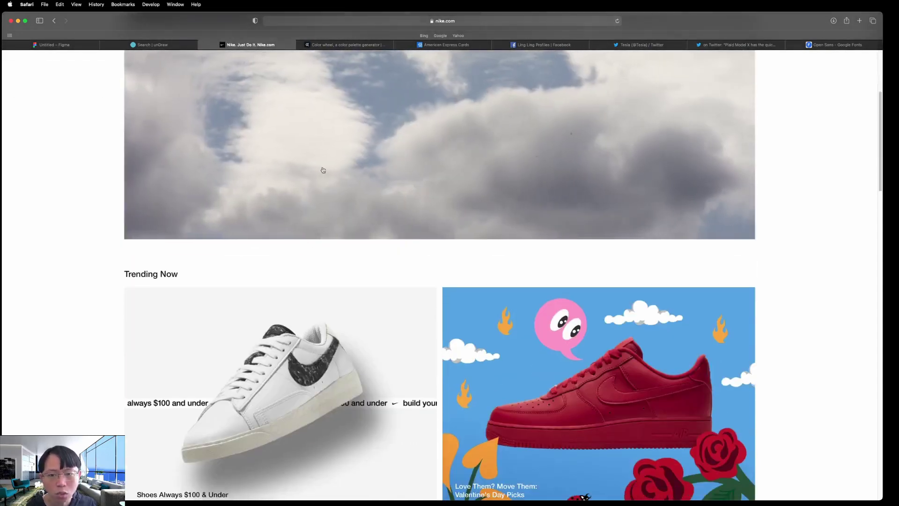
pyautogui.scroll(2, 322, 174)
pyautogui.scroll(3, 321, 173)
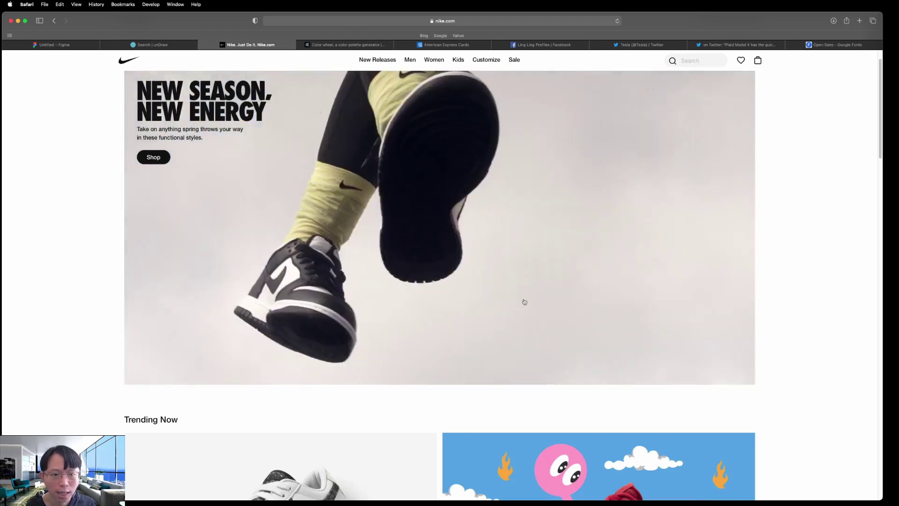
pyautogui.scroll(1, 463, 311)
pyautogui.scroll(2, 493, 261)
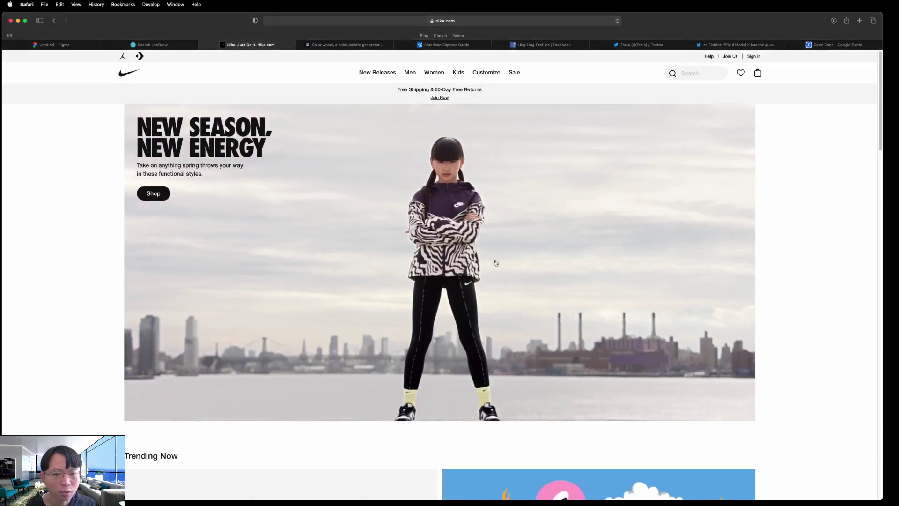
pyautogui.scroll(-5, 495, 263)
pyautogui.scroll(-5, 495, 263)
pyautogui.scroll(-10, 377, 375)
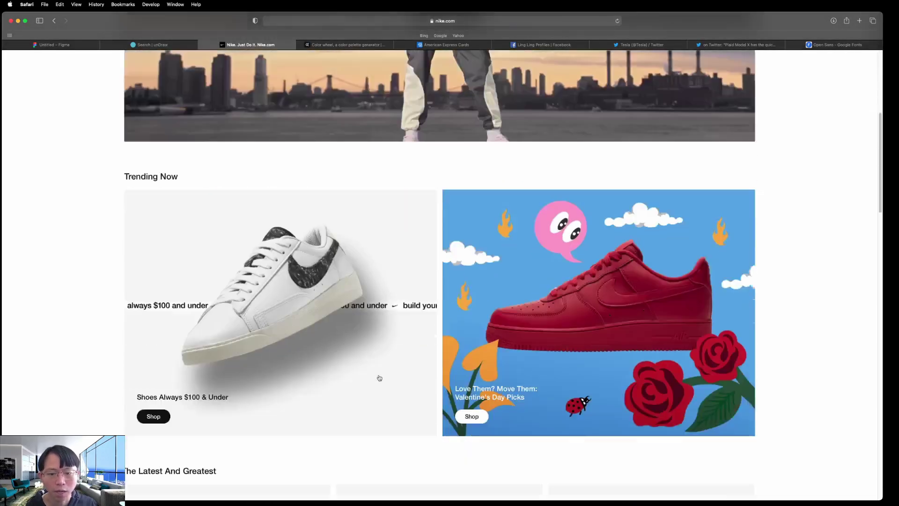
pyautogui.scroll(-10, 378, 377)
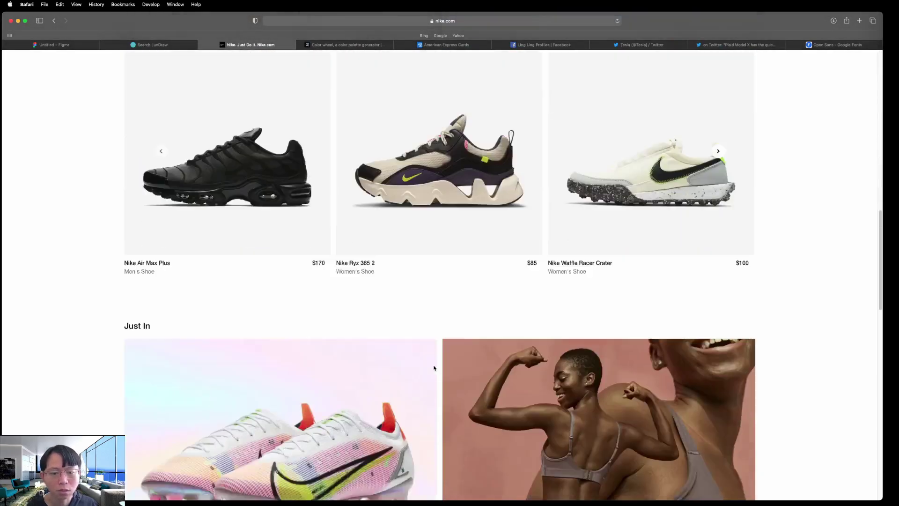
pyautogui.scroll(-12, 433, 369)
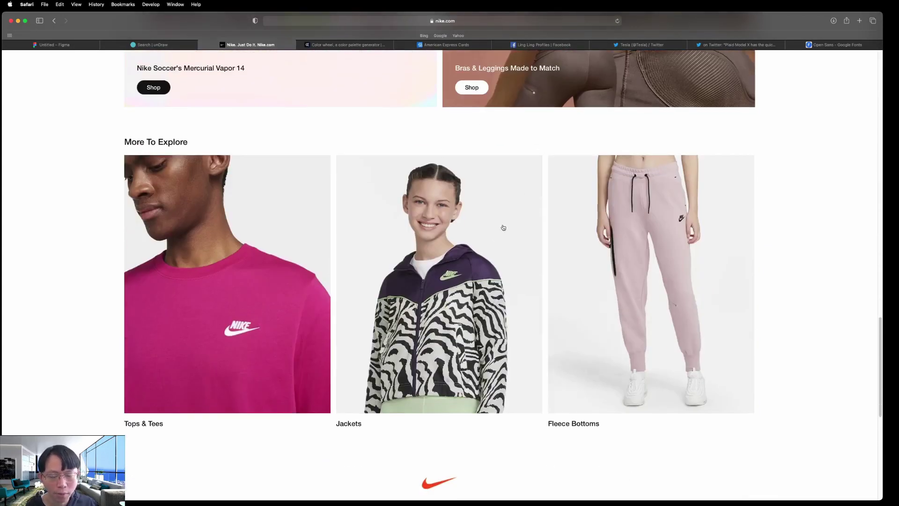
pyautogui.scroll(-6, 501, 333)
pyautogui.scroll(3, 486, 272)
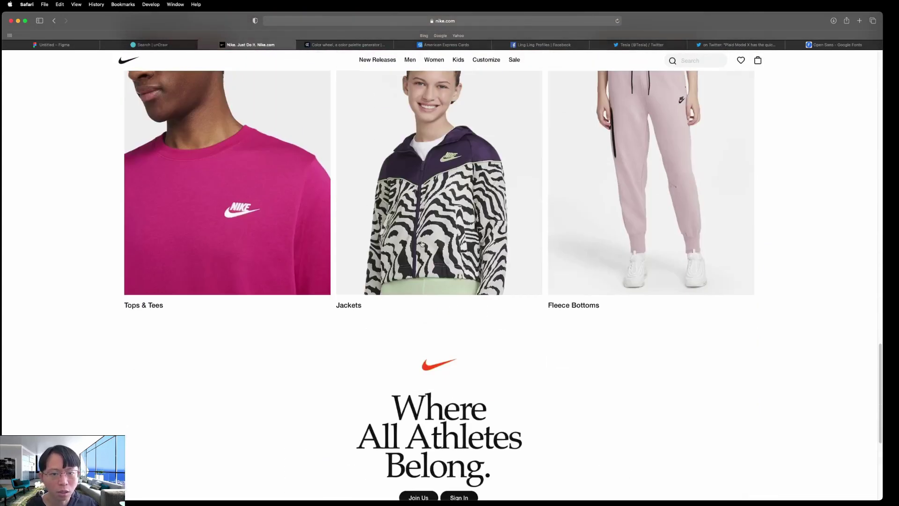
pyautogui.scroll(6, 473, 269)
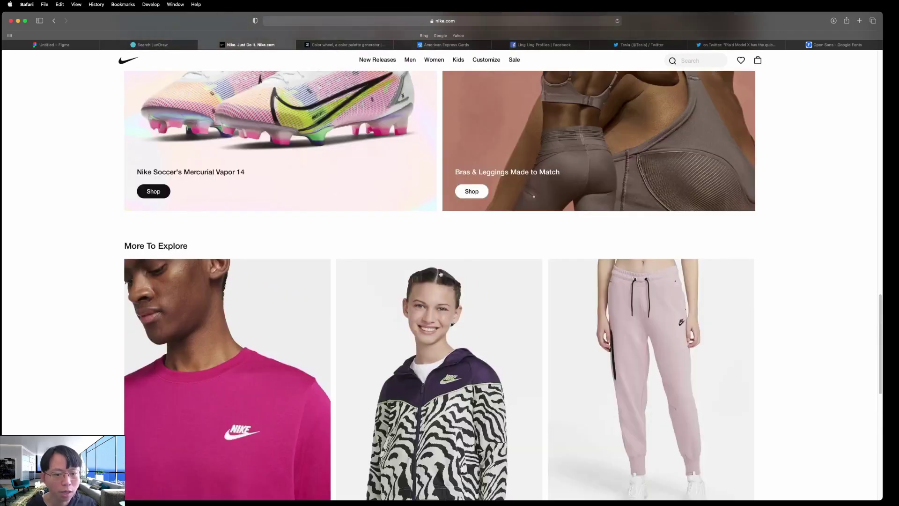
pyautogui.scroll(-1, 420, 311)
pyautogui.scroll(6, 419, 311)
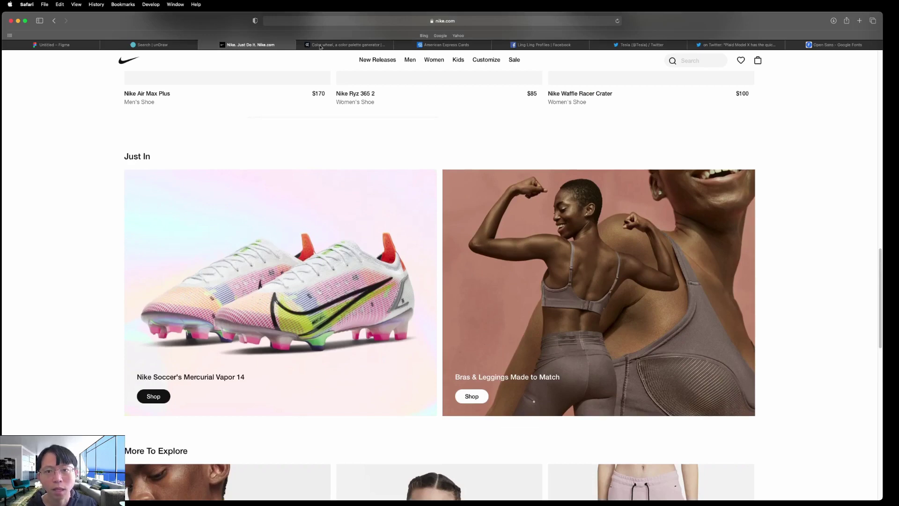
# Examine the layouts of the open Facebook people listing and Tesla's Twitter timeline.
pyautogui.moveTo(451, 55)
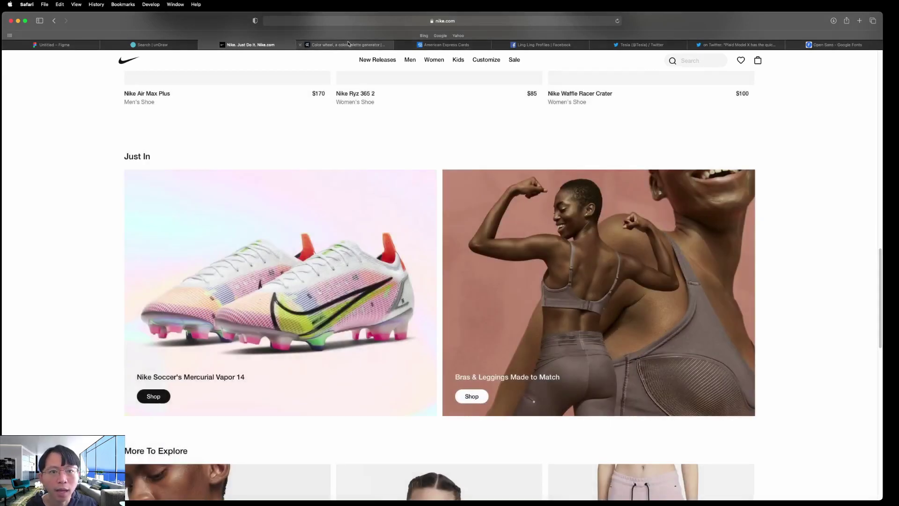
pyautogui.click(556, 50)
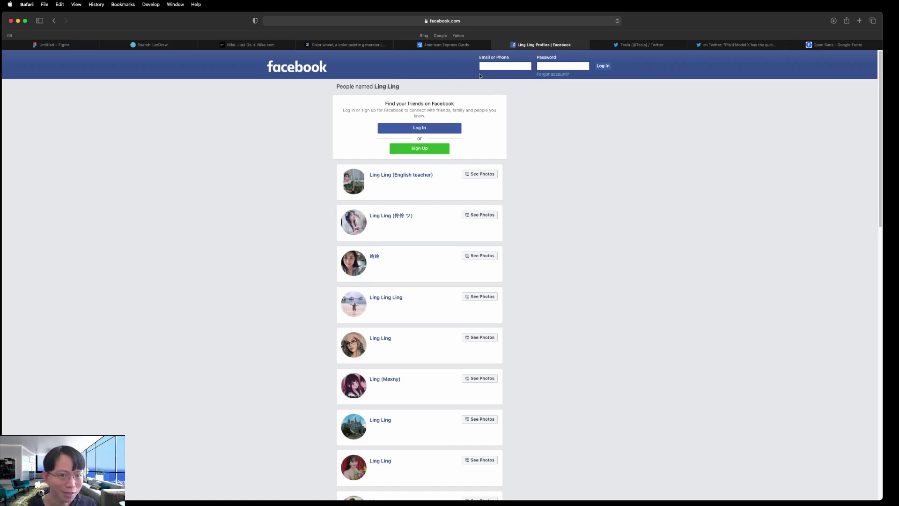
pyautogui.click(640, 44)
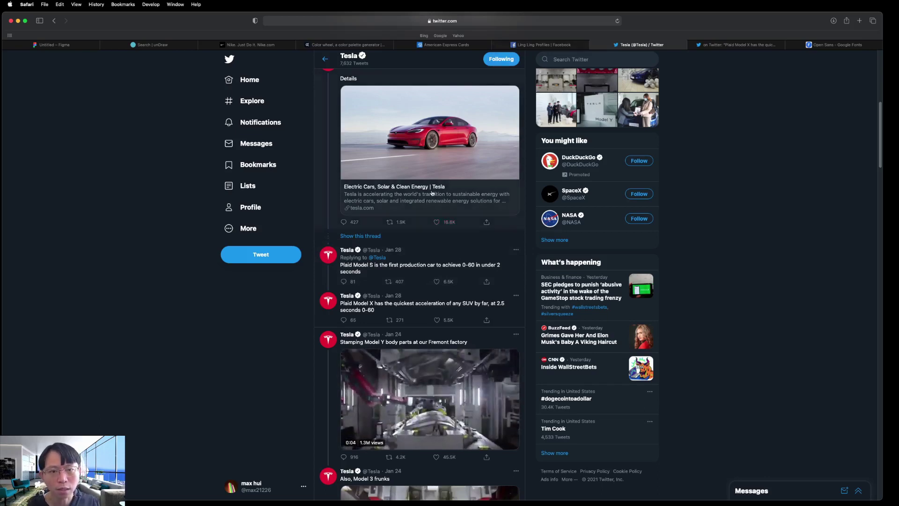
pyautogui.scroll(-3, 411, 266)
pyautogui.scroll(-1, 411, 266)
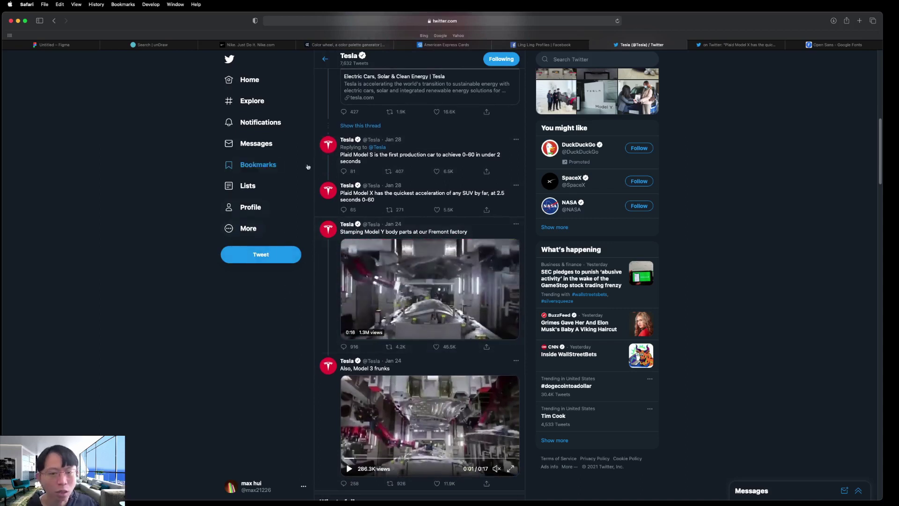
# Look over the open Nike home page and the blank Page 1 frame in Figma, and switch to Adobe Color's color wheel.
pyautogui.click(252, 45)
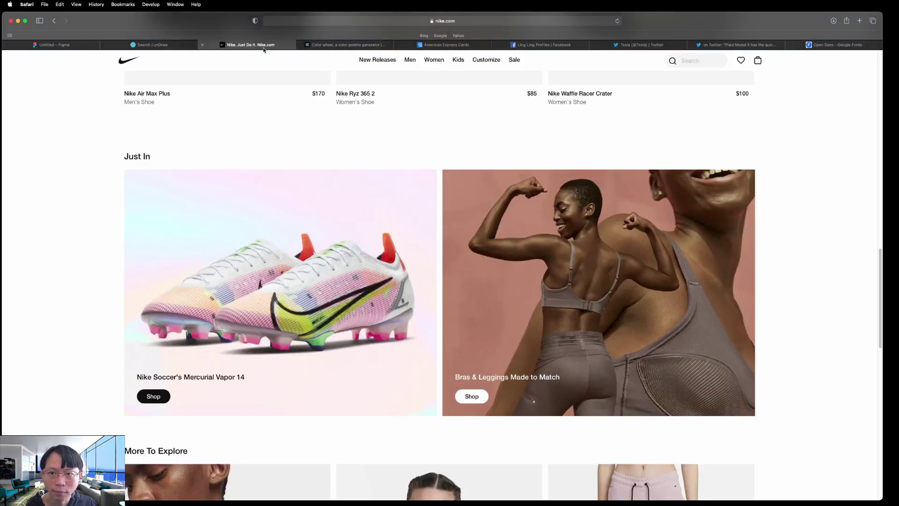
pyautogui.click(160, 47)
pyautogui.click(43, 46)
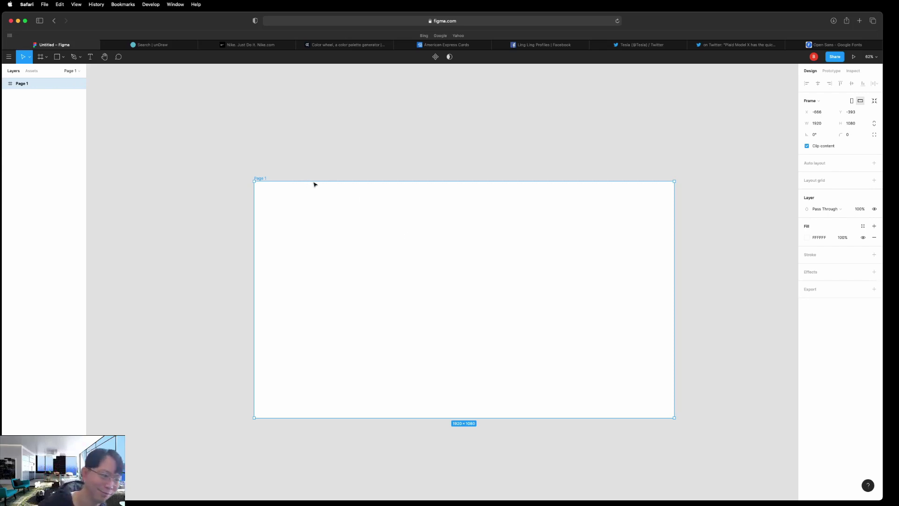
pyautogui.click(345, 46)
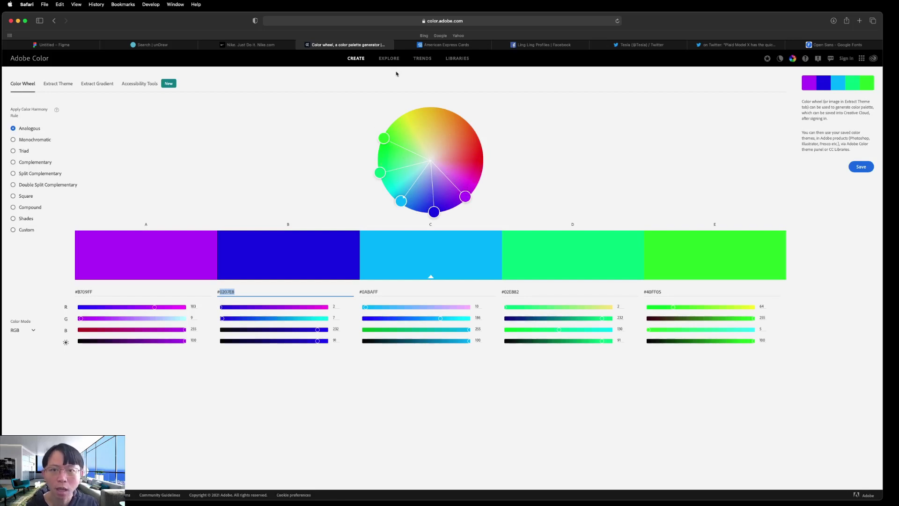
# Search the web for "adobe color" from the American Express page, open the color wheel result, and close it to return to the existing Adobe Color page.
pyautogui.click(444, 45)
pyautogui.click(458, 21)
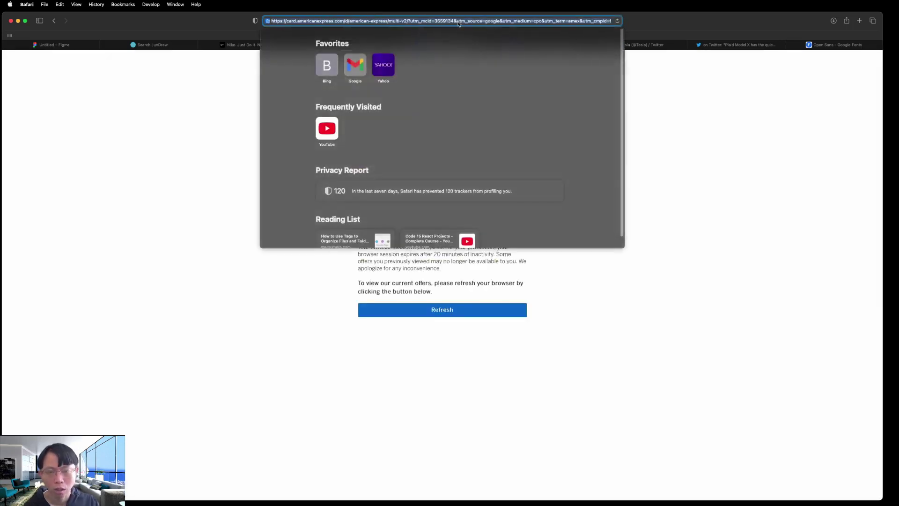
pyautogui.write('adob')
pyautogui.write('e color')
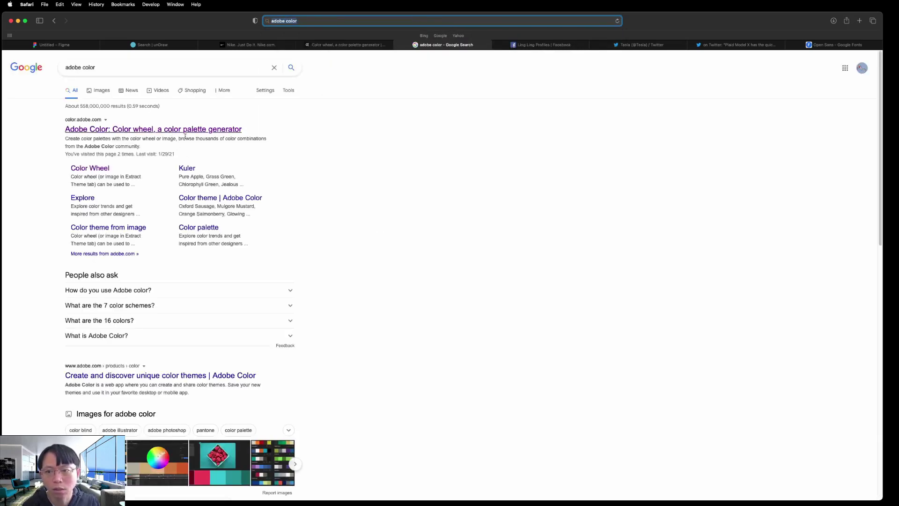
pyautogui.click(135, 130)
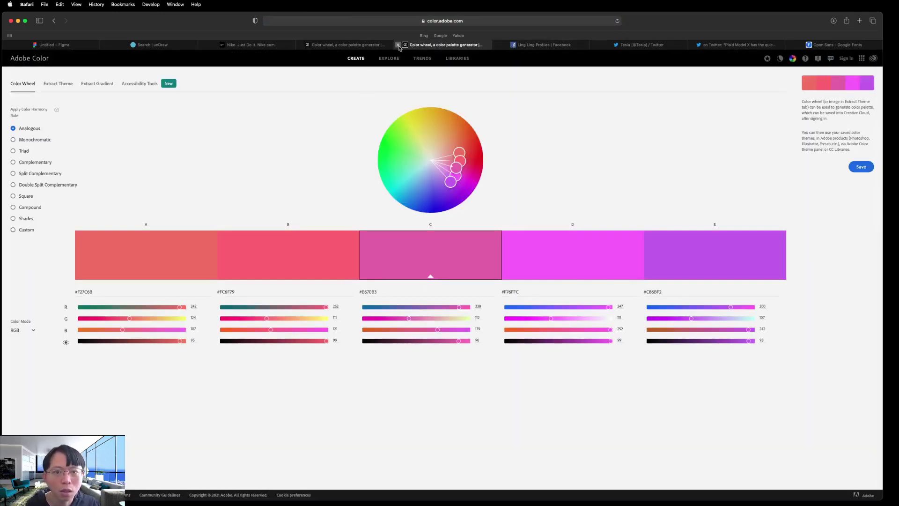
pyautogui.click(398, 45)
pyautogui.click(370, 44)
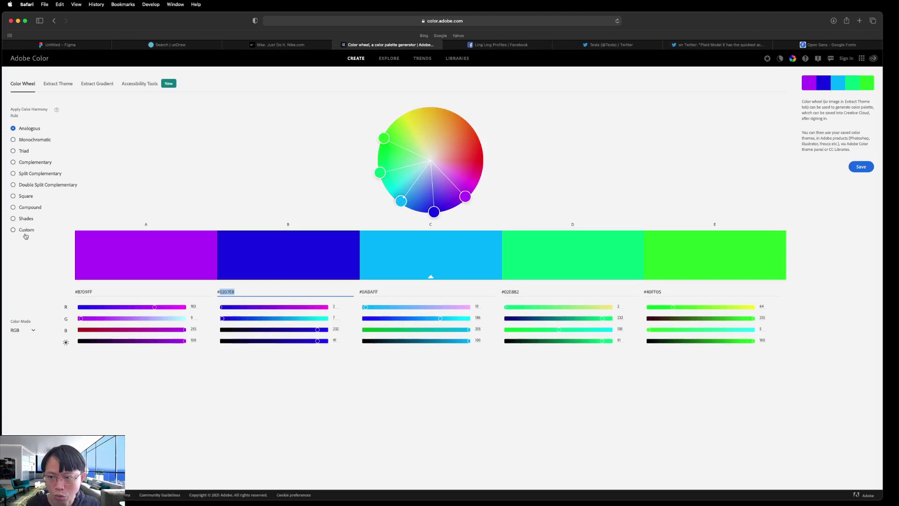
# Try the Monochromatic and Triad harmony rules on the color wheel and reapply the Analogous rule.
pyautogui.click(40, 141)
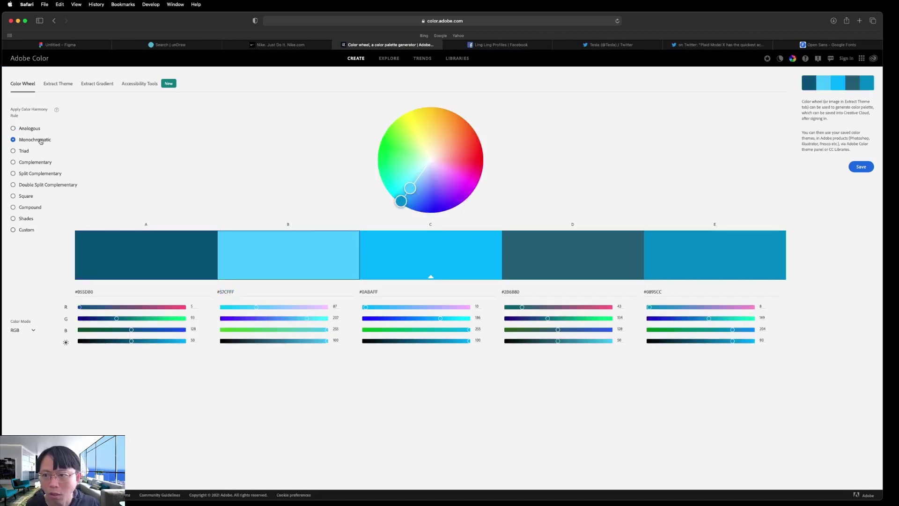
pyautogui.click(28, 151)
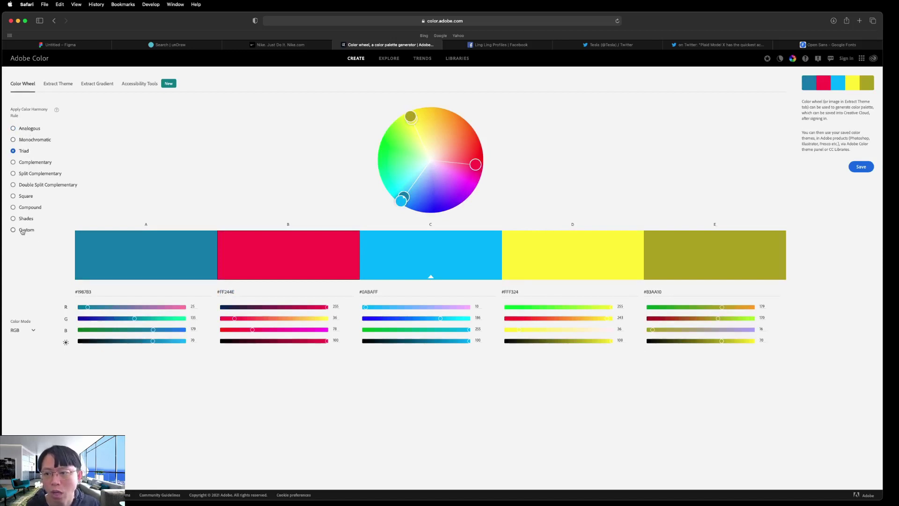
pyautogui.click(28, 130)
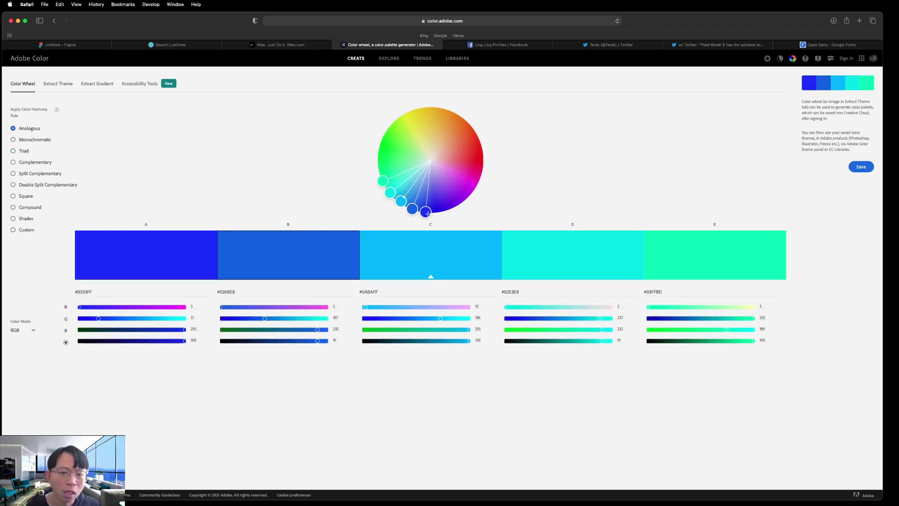
# Spread the analogous palette's colors wider on the wheel and shift the base color to light blue #00ACFF.
pyautogui.moveTo(427, 214); pyautogui.dragTo(466, 194)
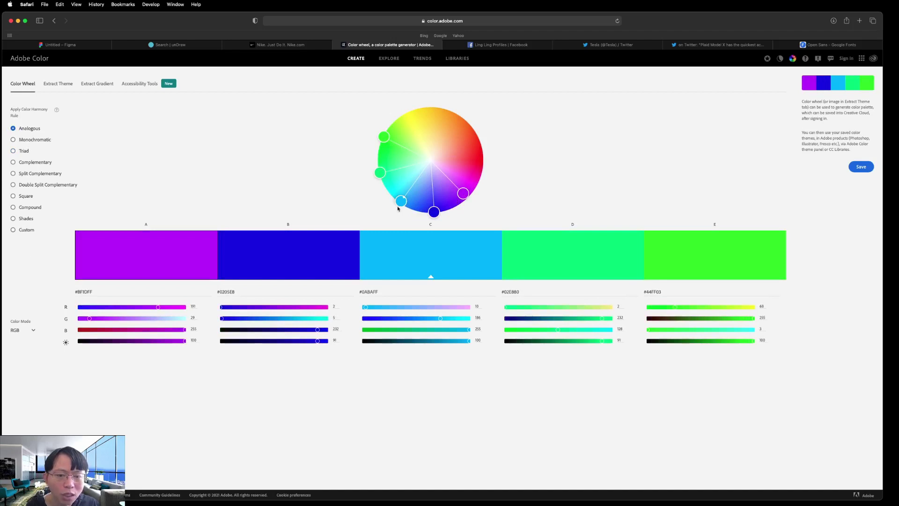
pyautogui.moveTo(400, 202)
pyautogui.mouseDown()
pyautogui.moveTo(426, 211)
pyautogui.moveTo(412, 210)
pyautogui.mouseUp()
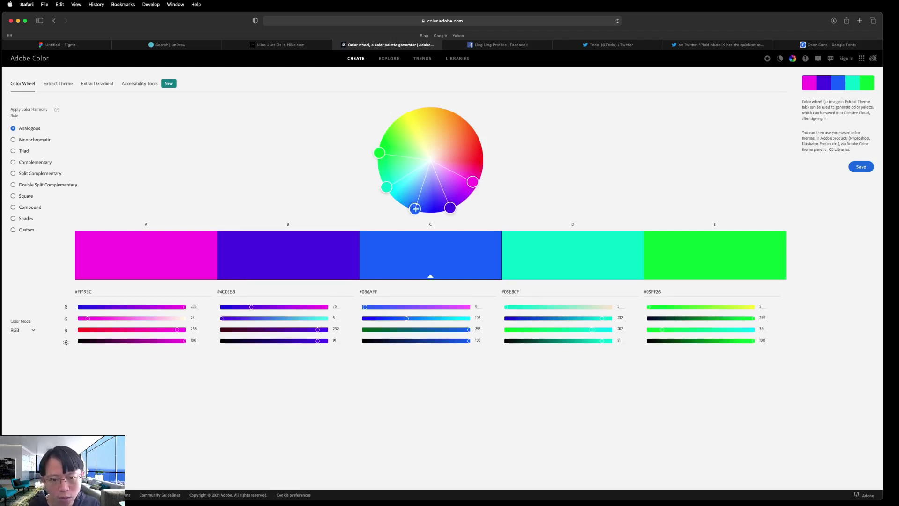
pyautogui.moveTo(415, 208)
pyautogui.mouseDown()
pyautogui.moveTo(397, 201)
pyautogui.moveTo(430, 210)
pyautogui.moveTo(415, 209)
pyautogui.mouseUp()
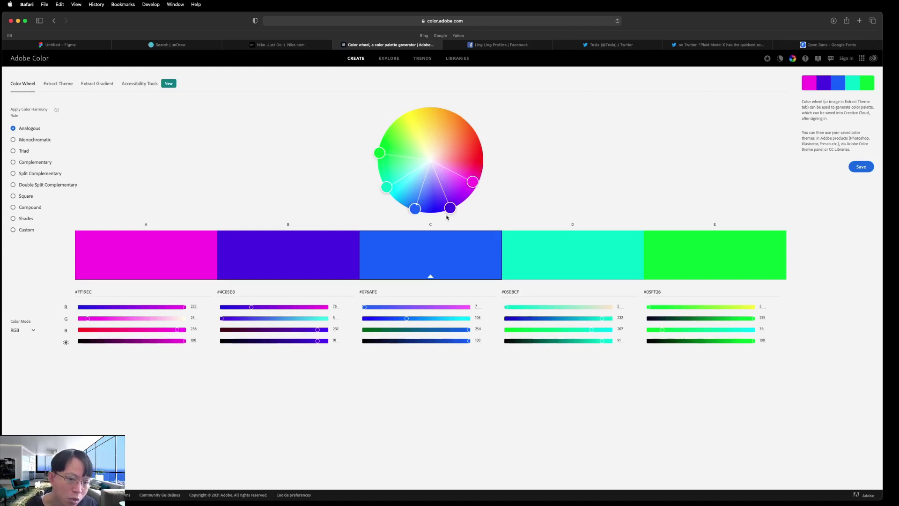
pyautogui.moveTo(473, 182); pyautogui.dragTo(482, 175)
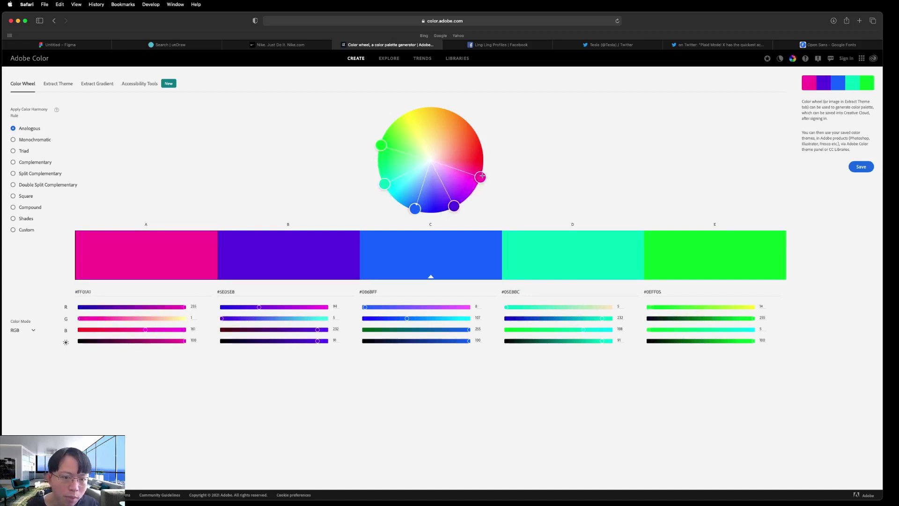
pyautogui.moveTo(412, 209); pyautogui.dragTo(410, 207)
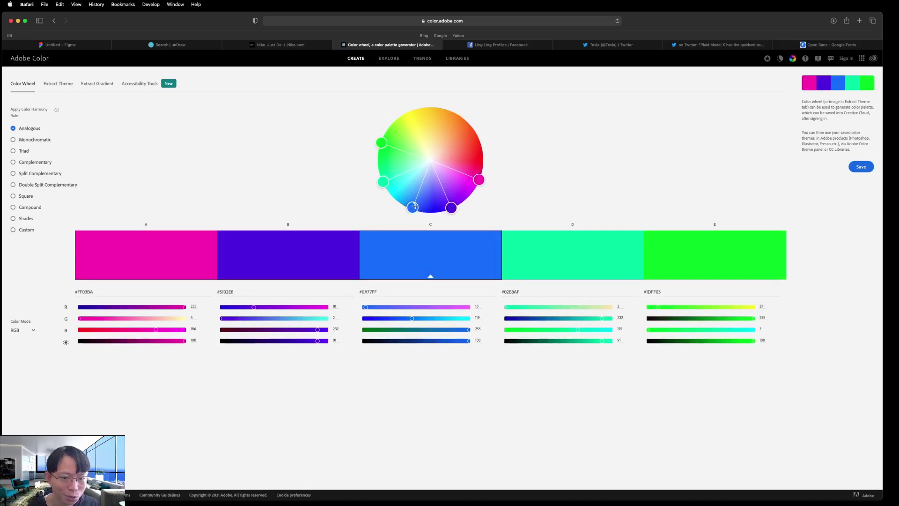
pyautogui.moveTo(415, 206); pyautogui.dragTo(402, 203)
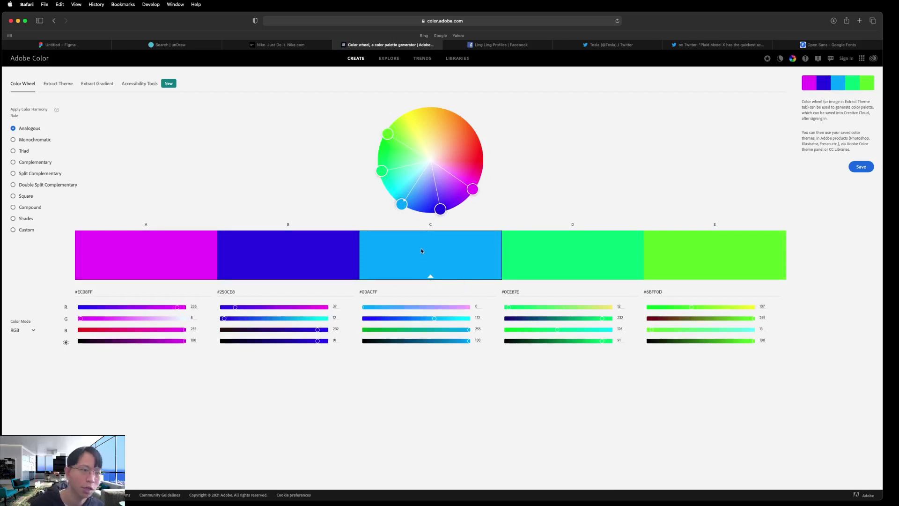
# Return to the Nike home page by way of the Figma file and examine its navigation bar and Just In section.
pyautogui.click(75, 46)
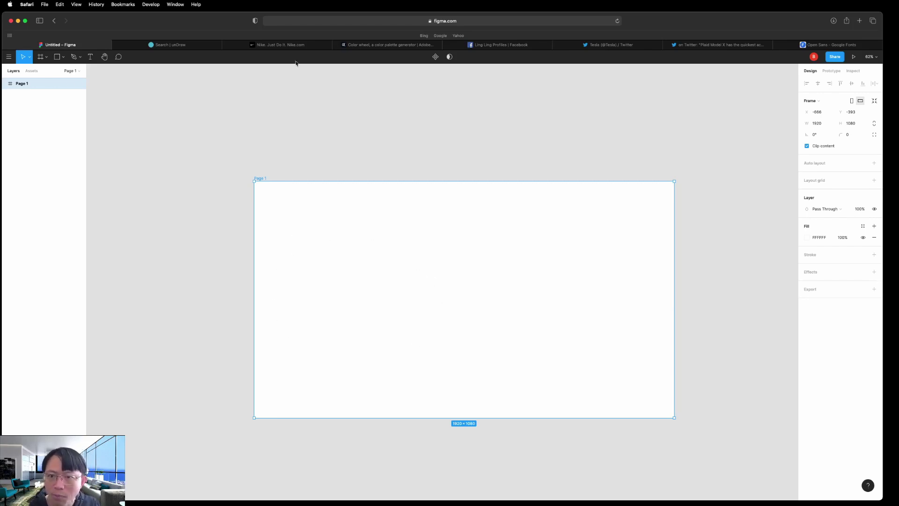
pyautogui.click(295, 44)
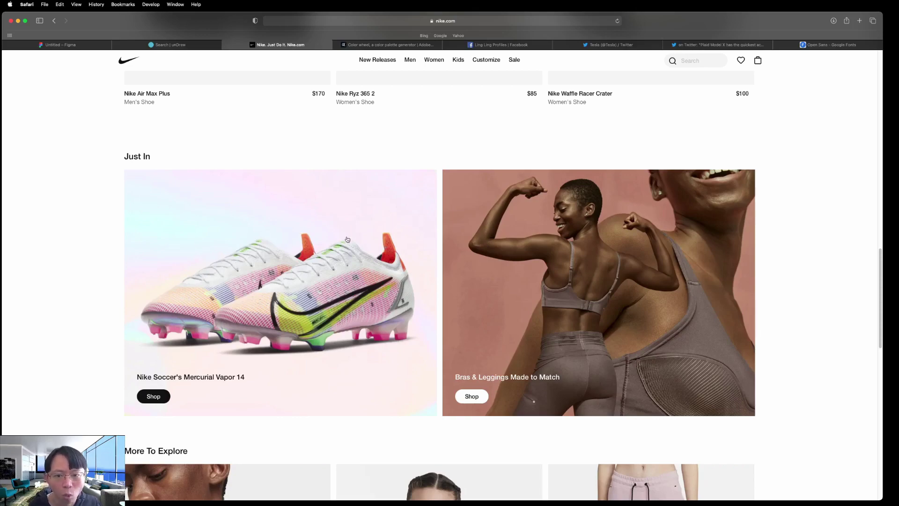
pyautogui.scroll(-1, 352, 321)
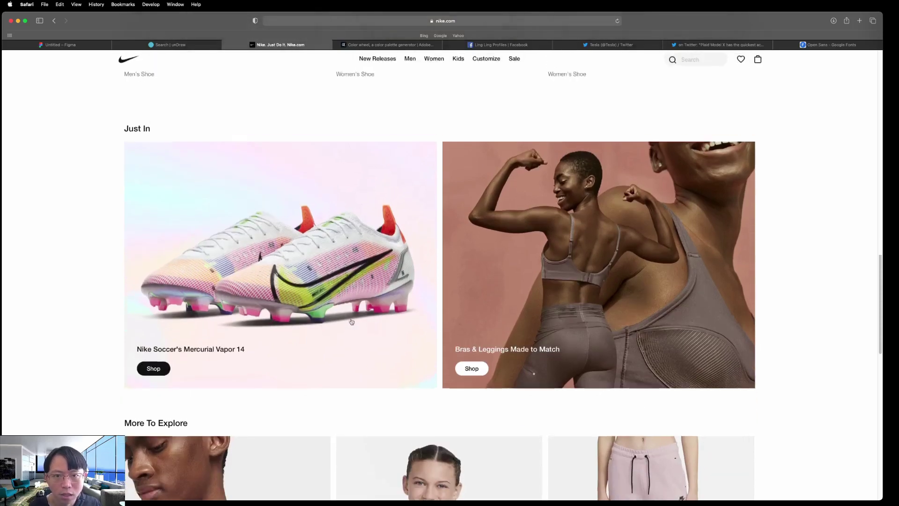
pyautogui.scroll(3, 395, 130)
pyautogui.moveTo(392, 63)
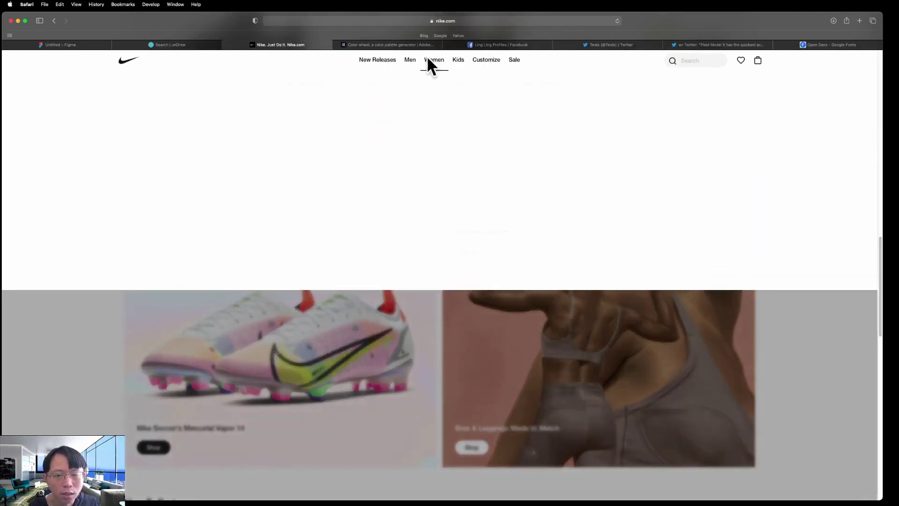
pyautogui.moveTo(445, 65)
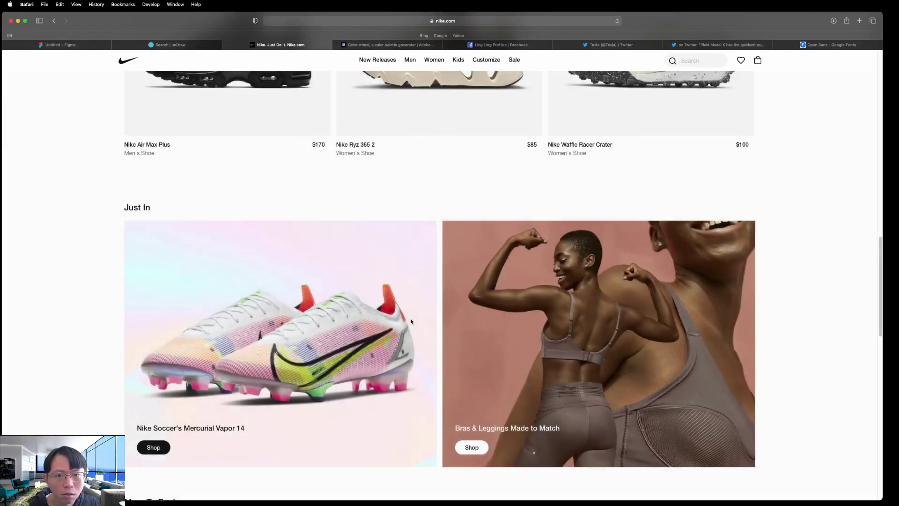
pyautogui.scroll(1, 227, 346)
pyautogui.scroll(-2, 234, 348)
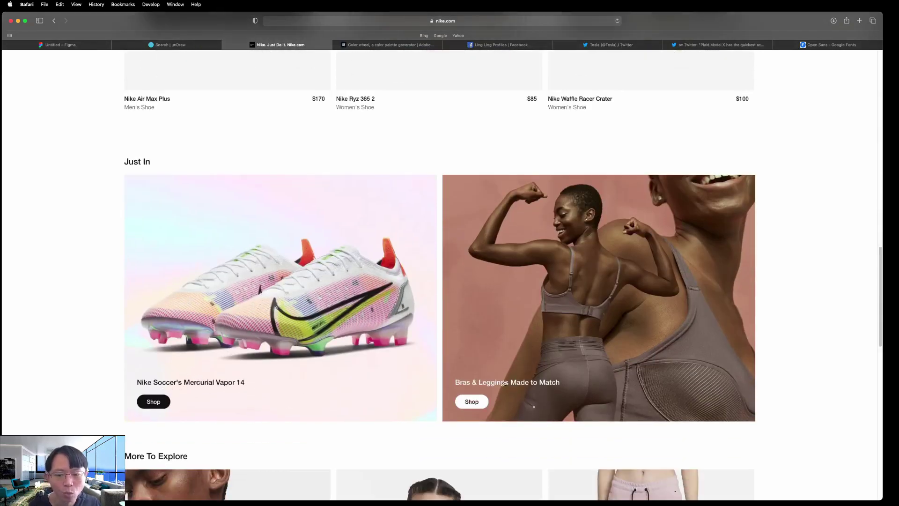
# Examine the Nike page's layout and colors from More To Explore and the Join Us area back up to The Latest And Greatest.
pyautogui.scroll(-8, 540, 395)
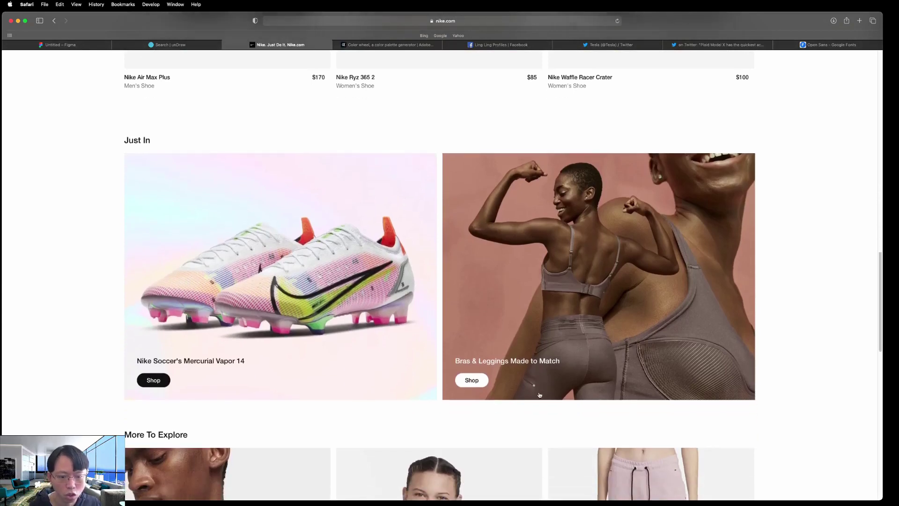
pyautogui.scroll(-1, 538, 396)
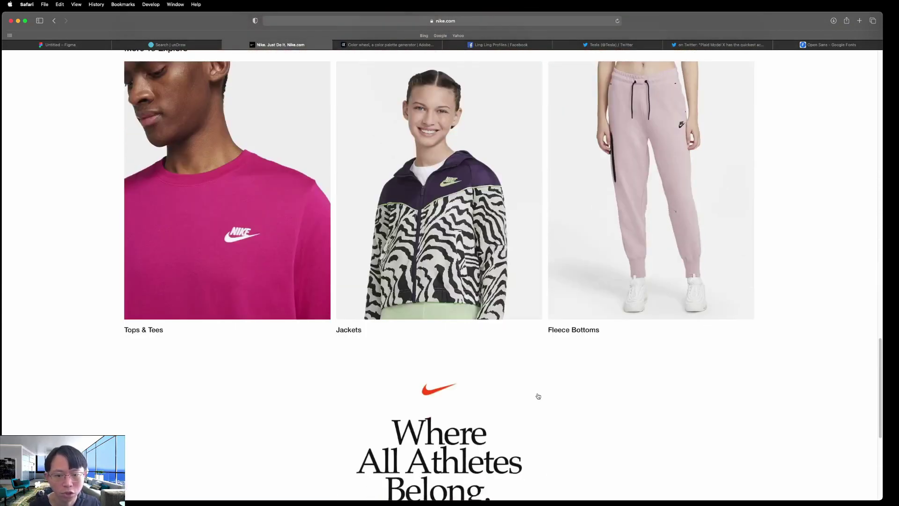
pyautogui.scroll(1, 538, 395)
pyautogui.scroll(-4, 538, 396)
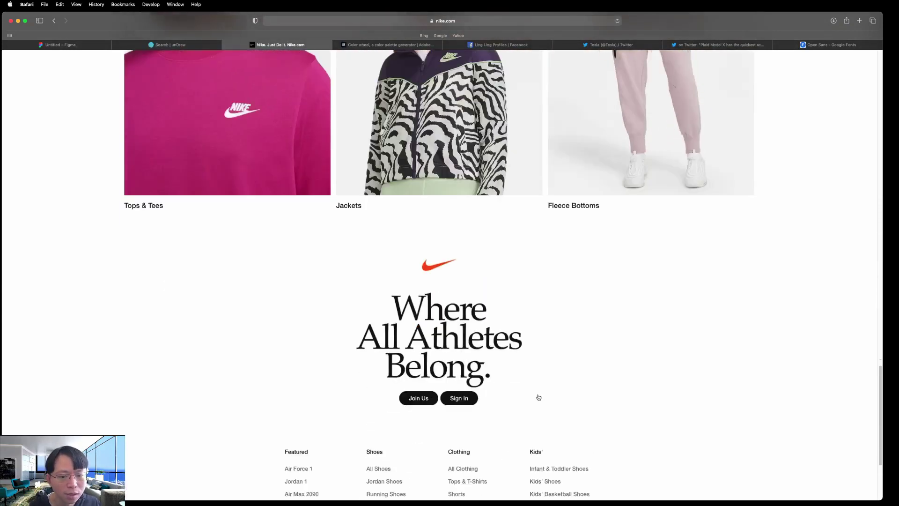
pyautogui.scroll(7, 538, 396)
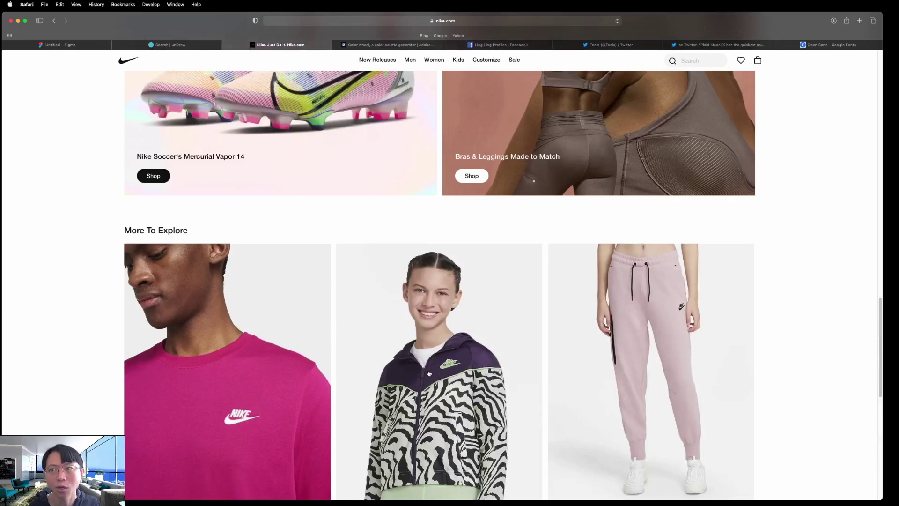
pyautogui.scroll(-1, 431, 380)
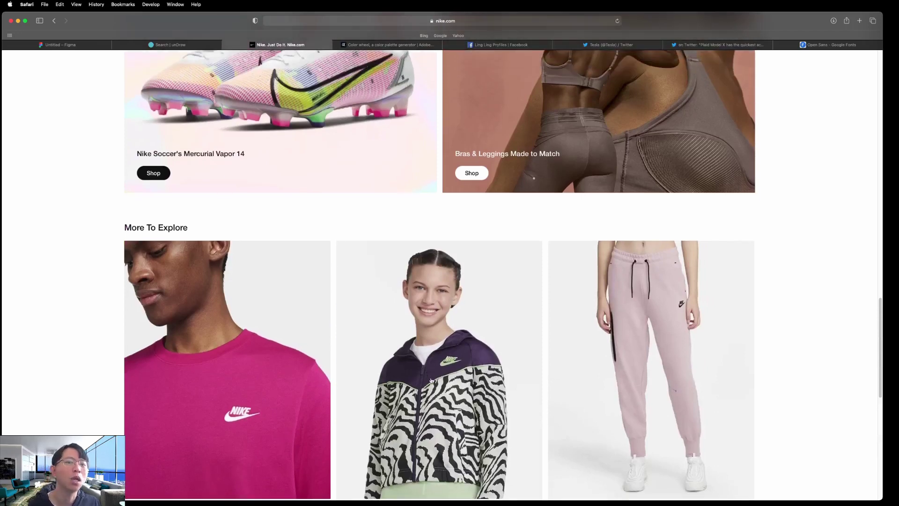
pyautogui.scroll(2, 431, 380)
pyautogui.scroll(3, 431, 381)
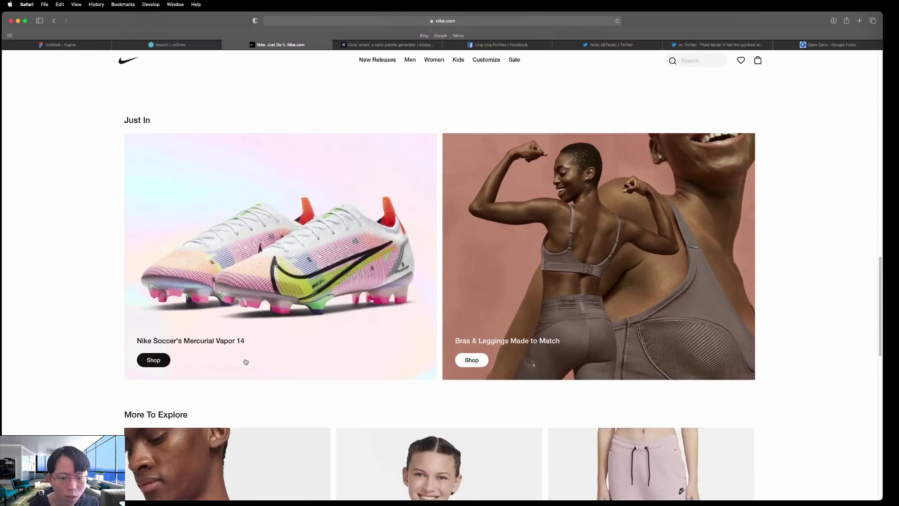
pyautogui.scroll(5, 246, 361)
pyautogui.scroll(2, 246, 362)
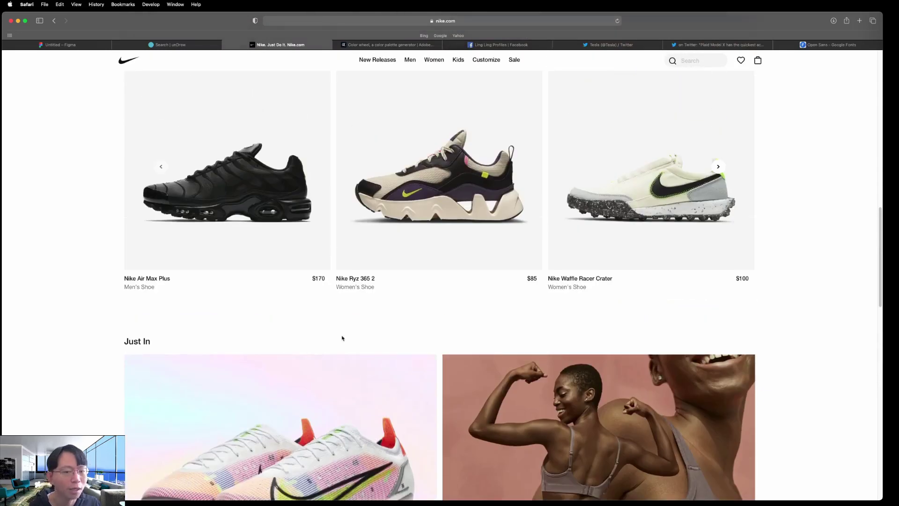
pyautogui.scroll(1, 389, 332)
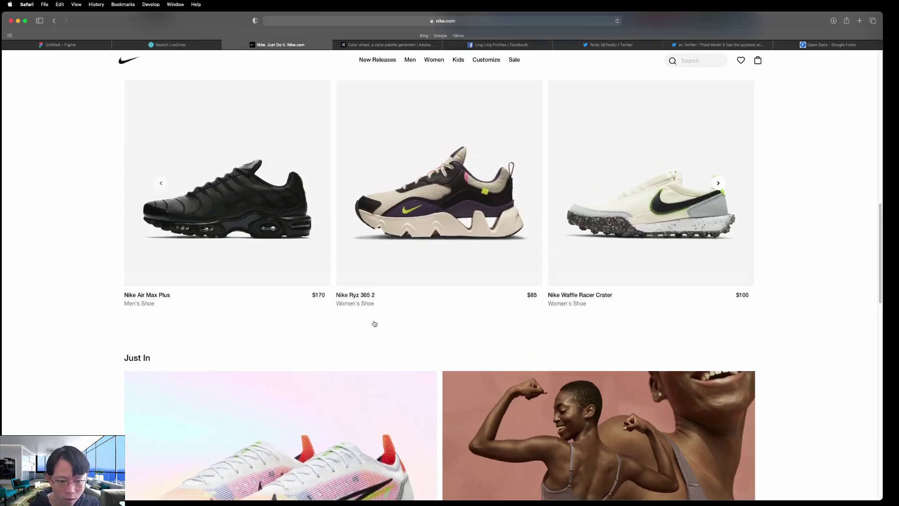
pyautogui.scroll(12, 423, 299)
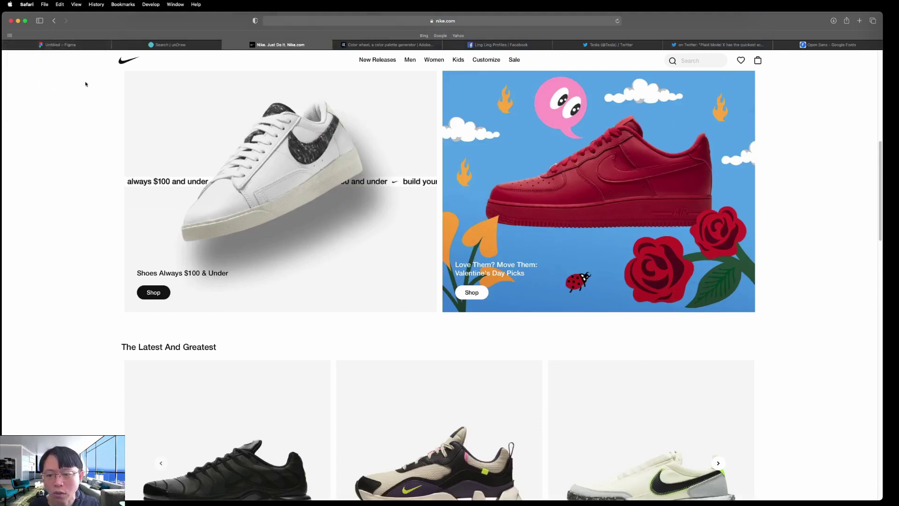
# In the Figma file, draw a full-width header rectangle of 1920 × about 189 along the upper edge of the Page 1 frame.
pyautogui.click(94, 47)
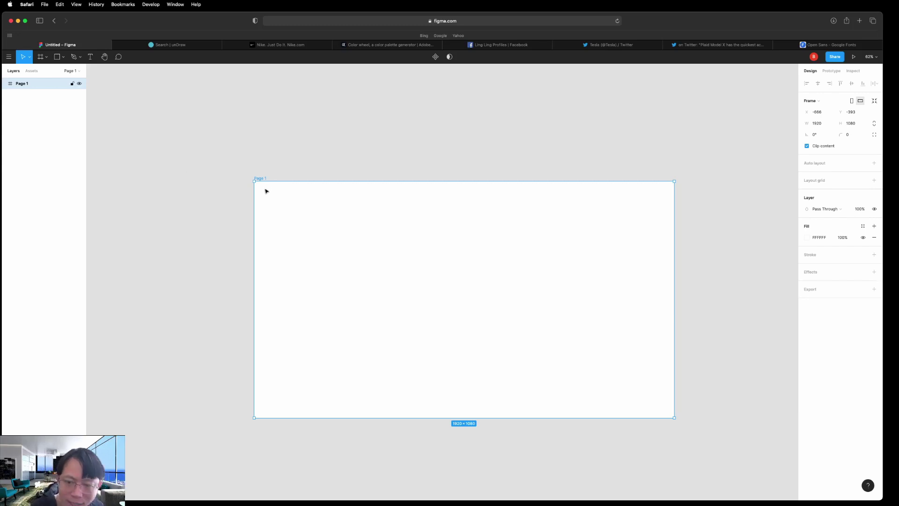
pyautogui.press('r')
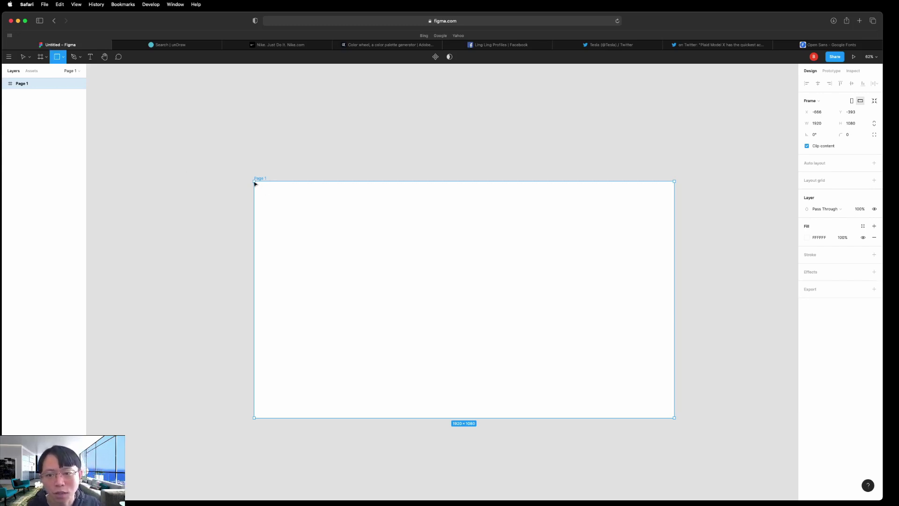
pyautogui.moveTo(255, 184); pyautogui.dragTo(676, 225)
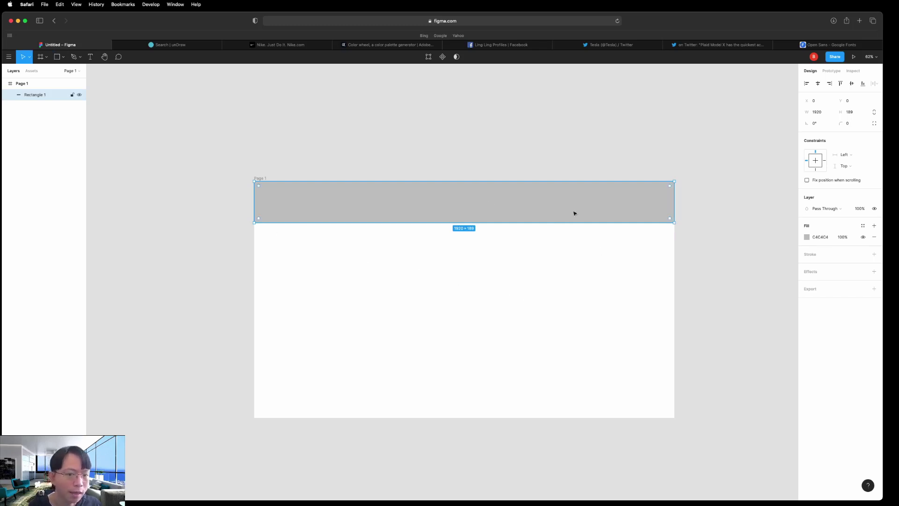
# Change the header rectangle's solid fill to a linear gradient.
pyautogui.click(806, 238)
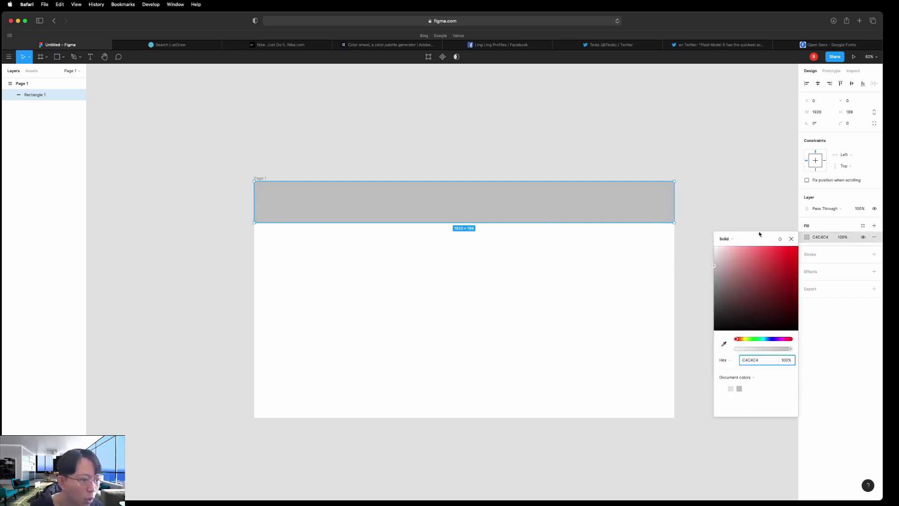
pyautogui.click(746, 241)
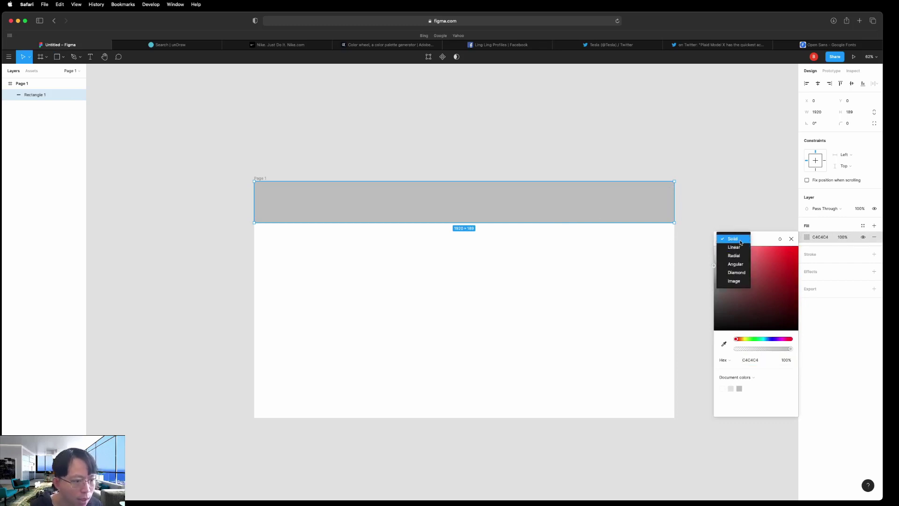
pyautogui.click(742, 248)
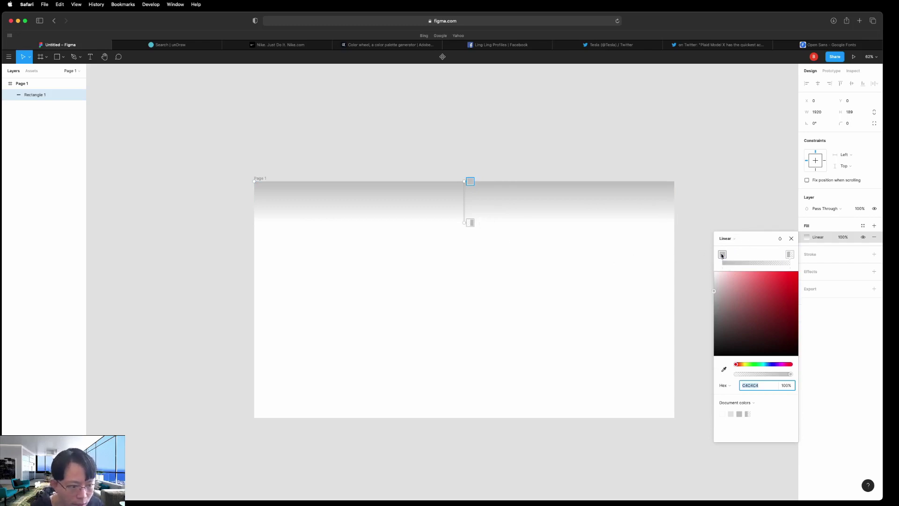
# Copy the light blue base color 00ACFF from the Adobe Color palette and apply it to the gradient's opaque stop in the Figma file.
pyautogui.click(266, 46)
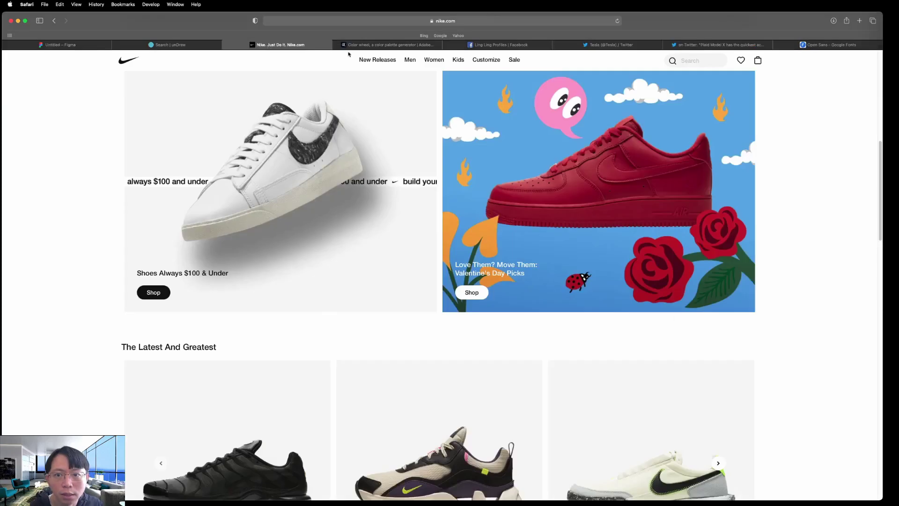
pyautogui.click(360, 45)
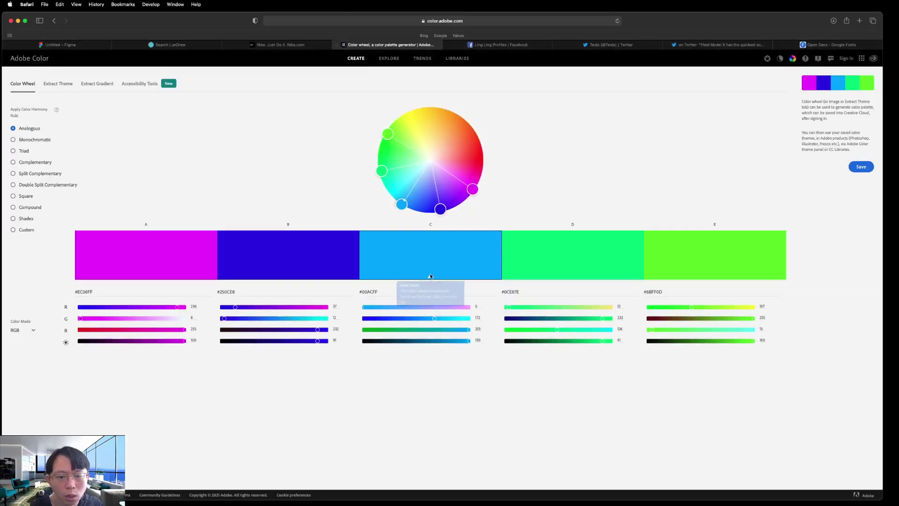
pyautogui.moveTo(430, 277)
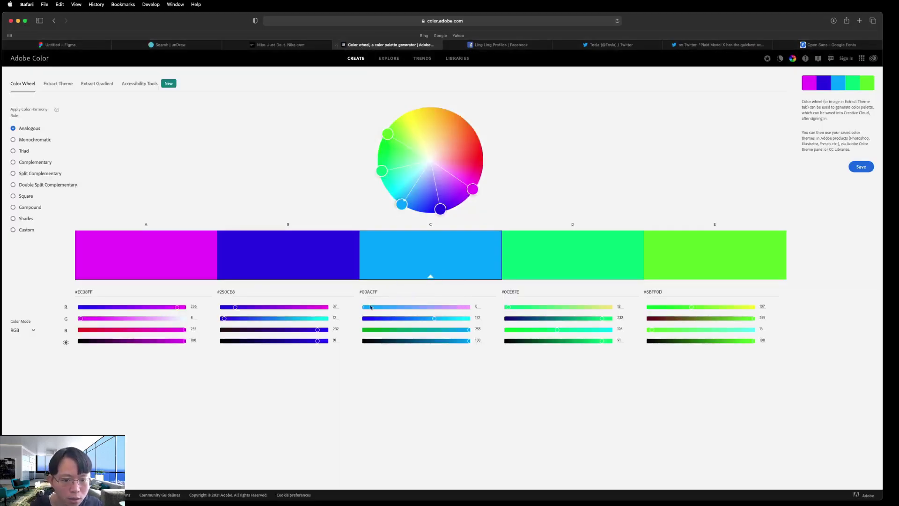
pyautogui.moveTo(383, 289); pyautogui.dragTo(365, 293)
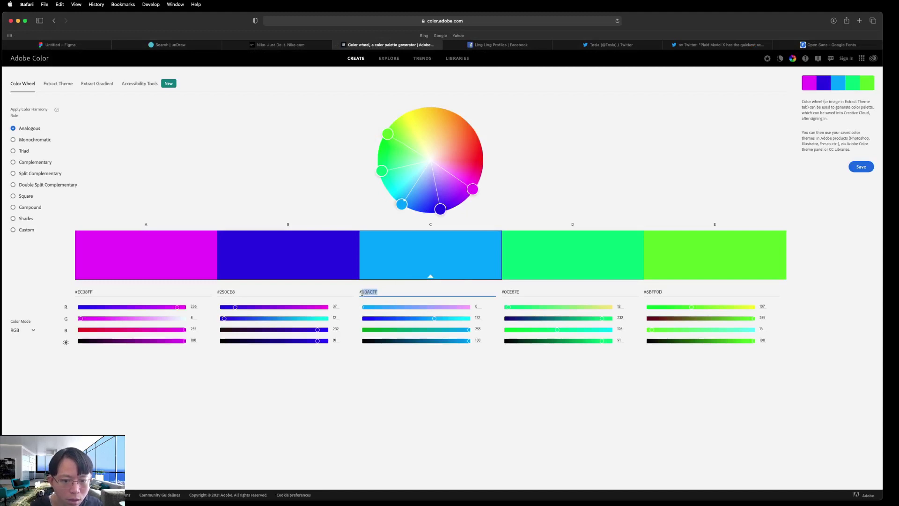
pyautogui.click(77, 46)
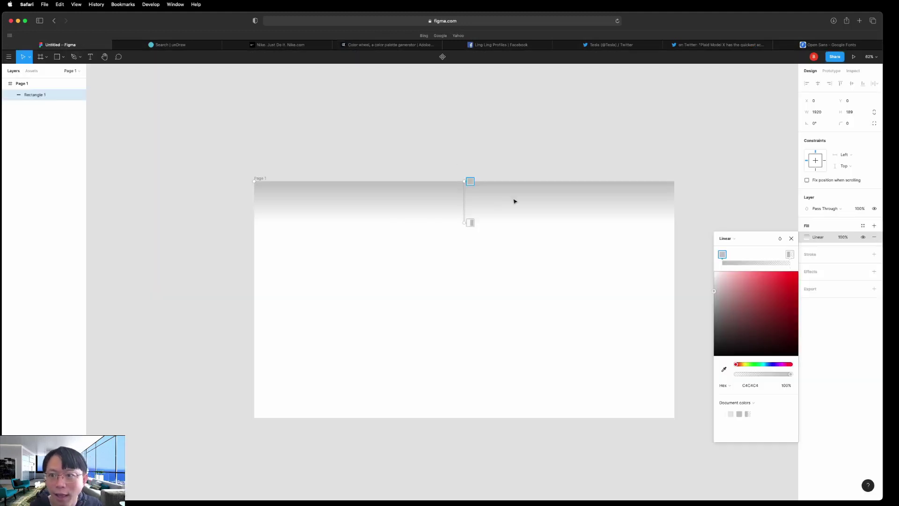
pyautogui.click(755, 386)
pyautogui.write('00ACFF')
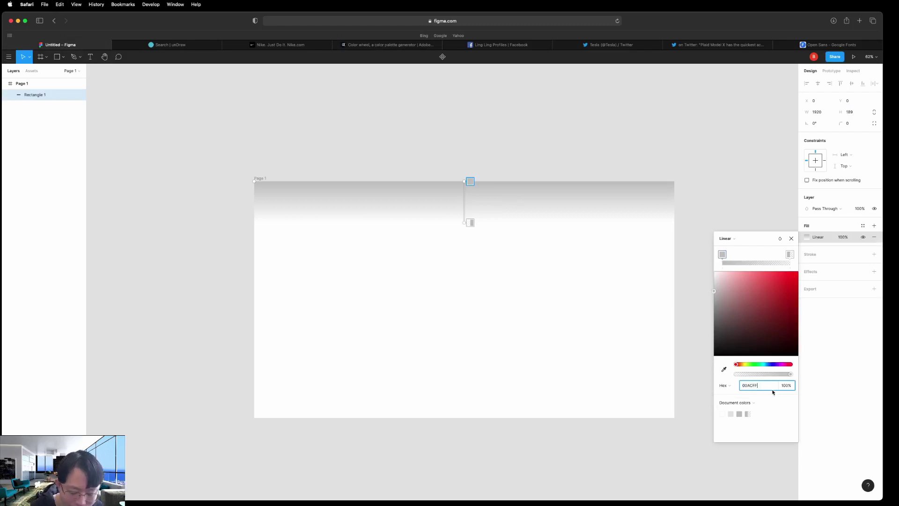
pyautogui.press('Return')
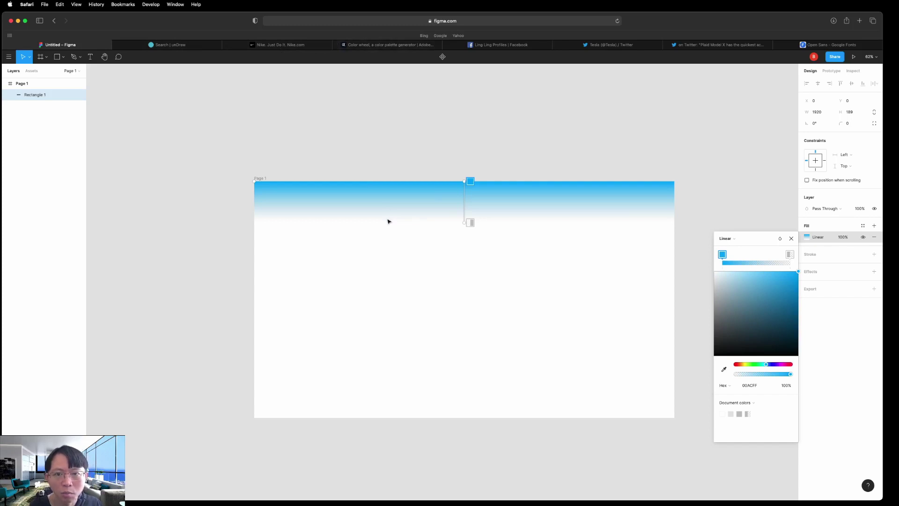
# Copy the magenta hex code EC08FF from the Adobe Color palette and return to the Figma file.
pyautogui.click(379, 48)
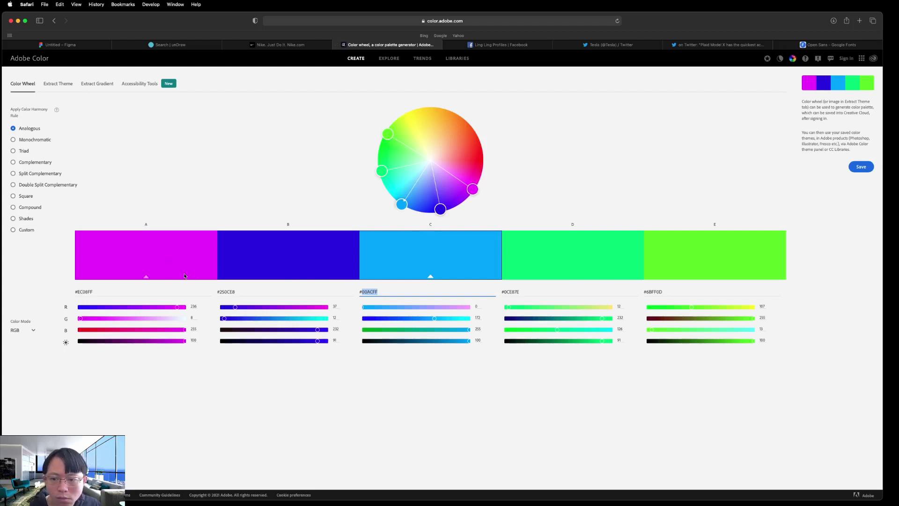
pyautogui.moveTo(94, 291); pyautogui.dragTo(74, 291)
pyautogui.press('super+c')
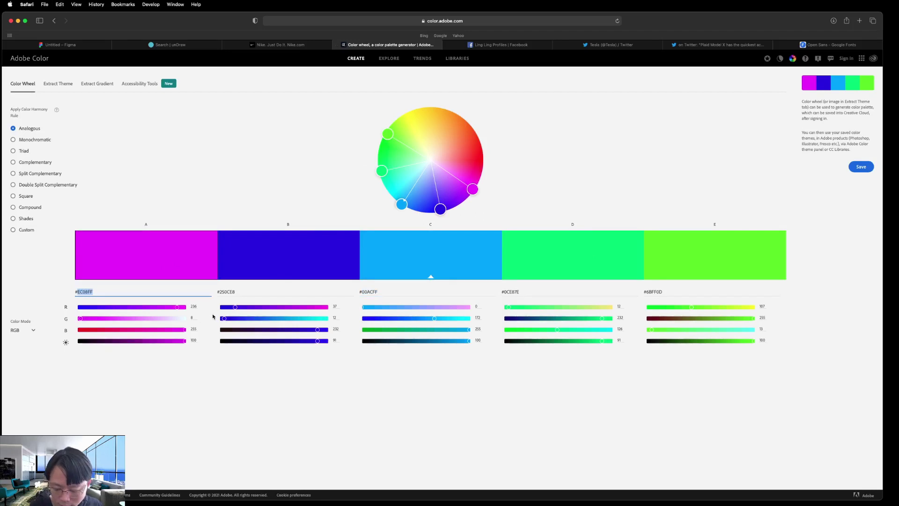
pyautogui.click(65, 45)
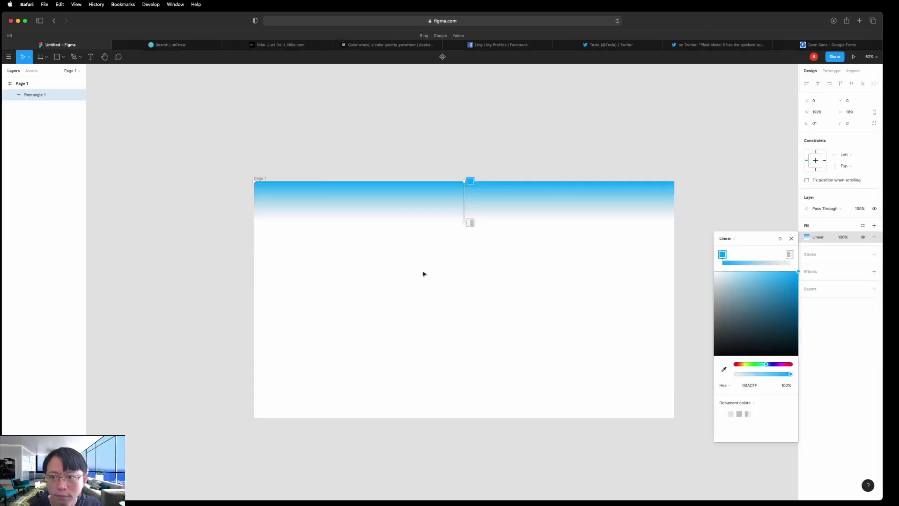
pyautogui.click(755, 386)
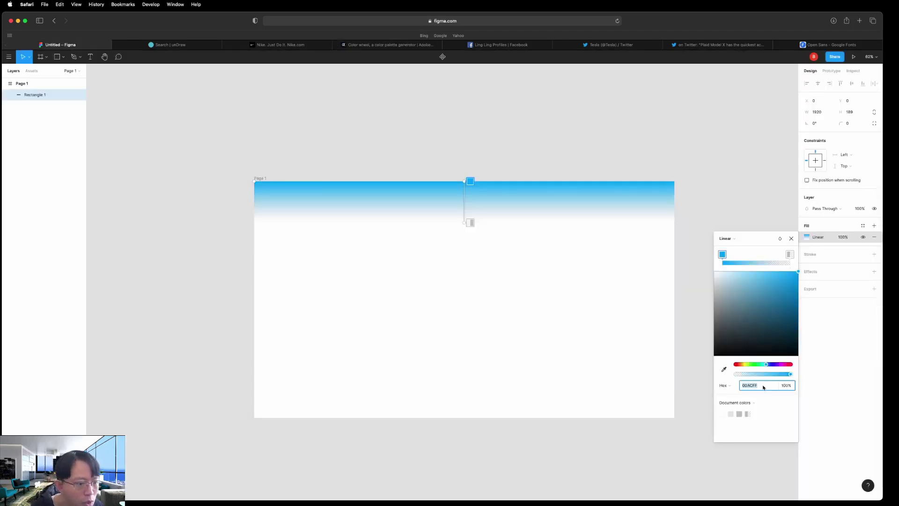
pyautogui.press('super+v')
pyautogui.press('Return')
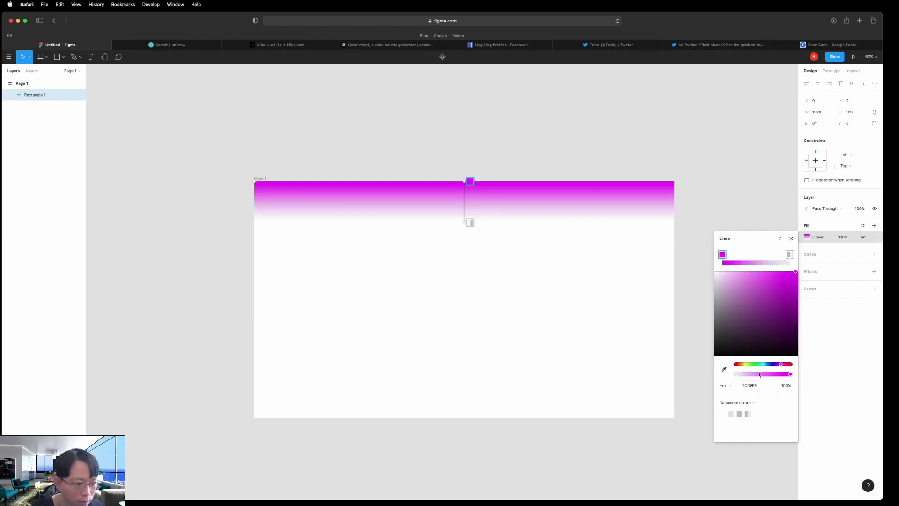
pyautogui.press('super+z')
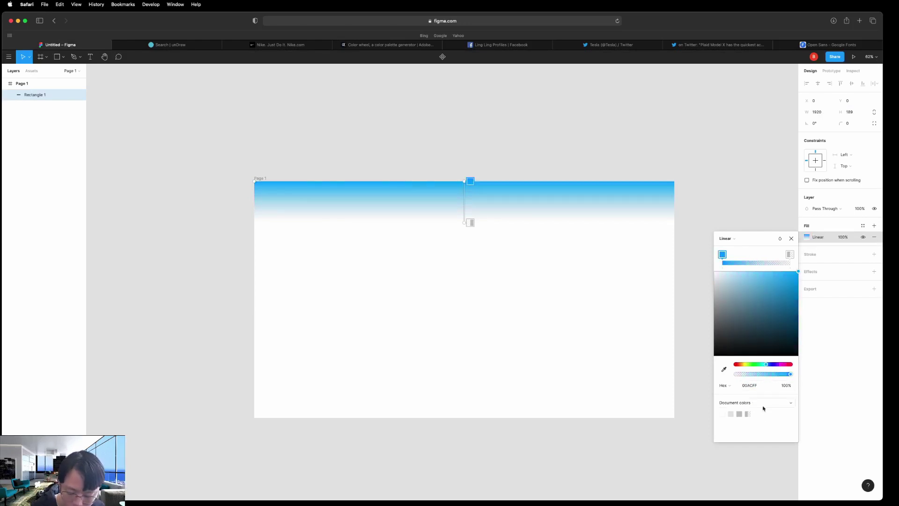
# Set the gradient's transparent end stop to the copied magenta EC08FF.
pyautogui.click(789, 254)
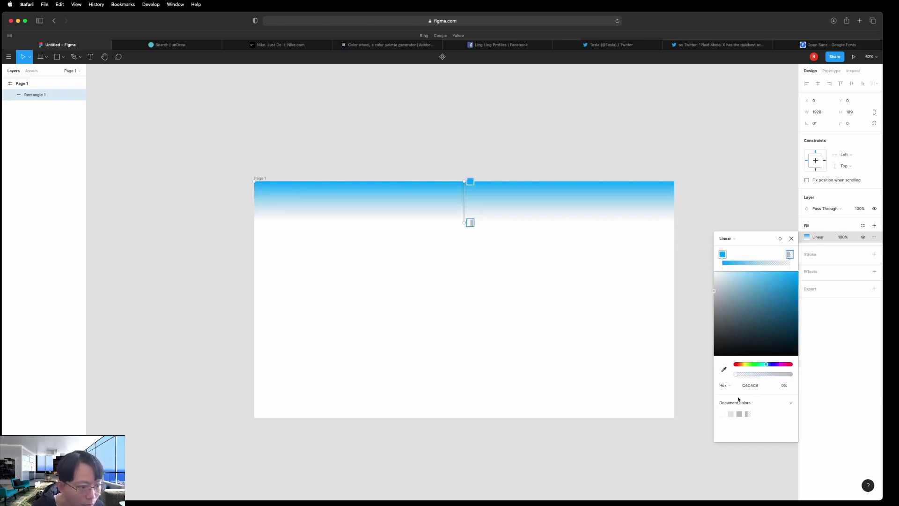
pyautogui.click(751, 384)
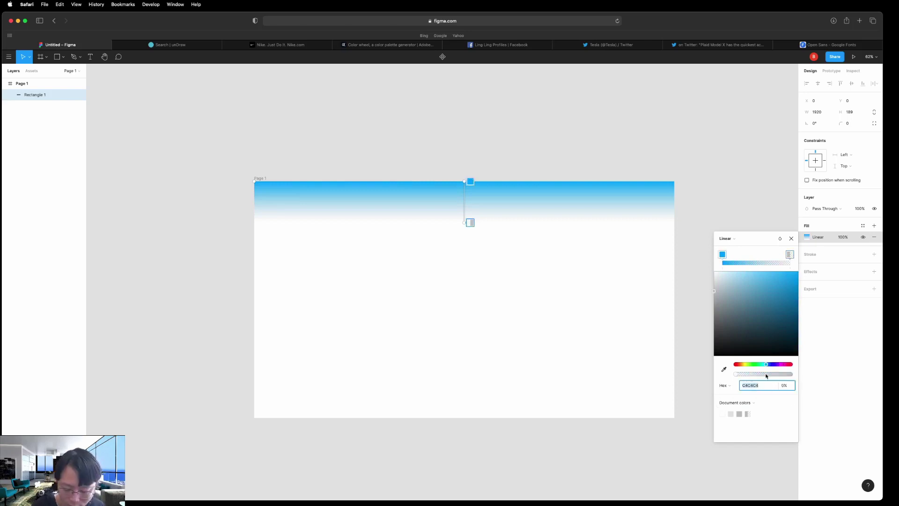
pyautogui.press('super+v')
pyautogui.press('Return')
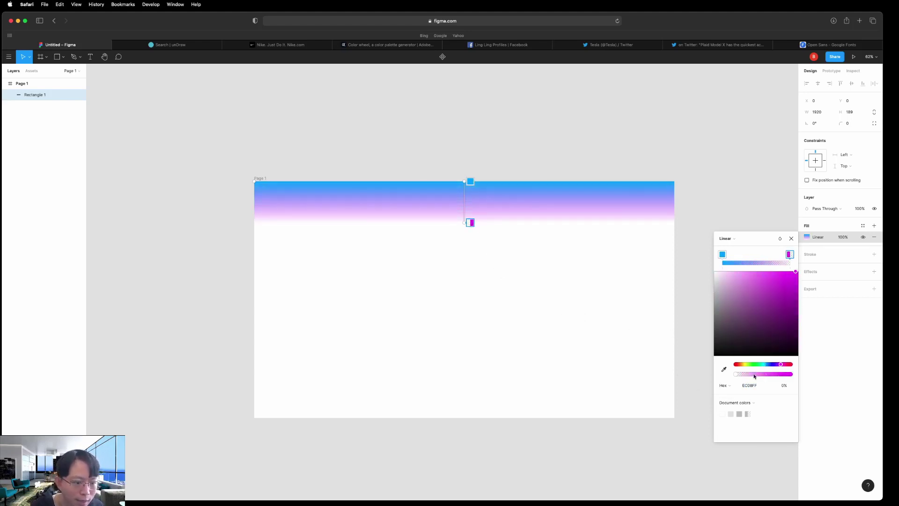
# Run the gradient from blue at the header's upper-right corner to magenta at its lower-left corner, with the magenta stop at 42% opacity.
pyautogui.moveTo(465, 223); pyautogui.dragTo(255, 228)
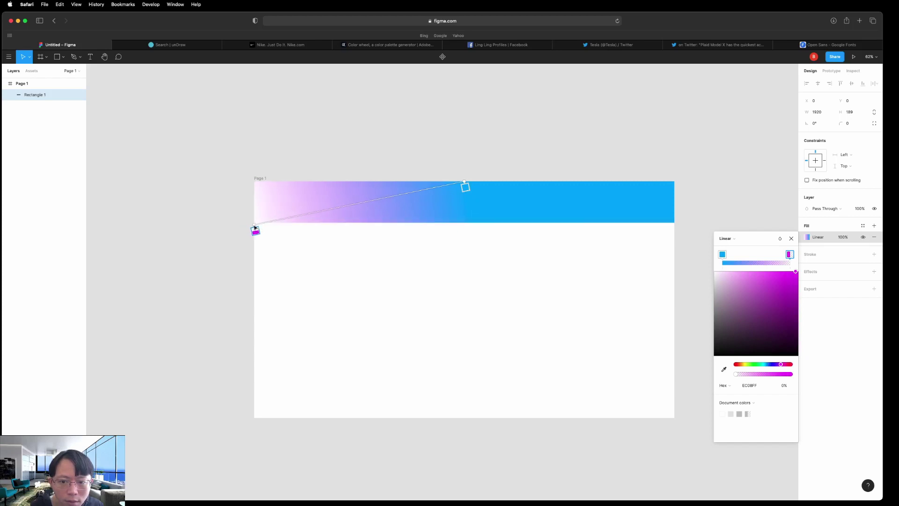
pyautogui.moveTo(464, 183); pyautogui.dragTo(674, 185)
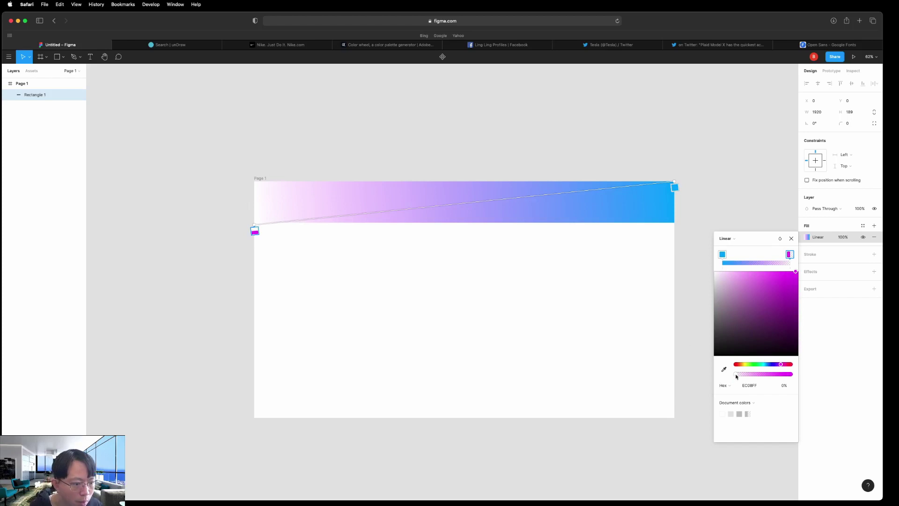
pyautogui.moveTo(735, 374); pyautogui.dragTo(762, 374)
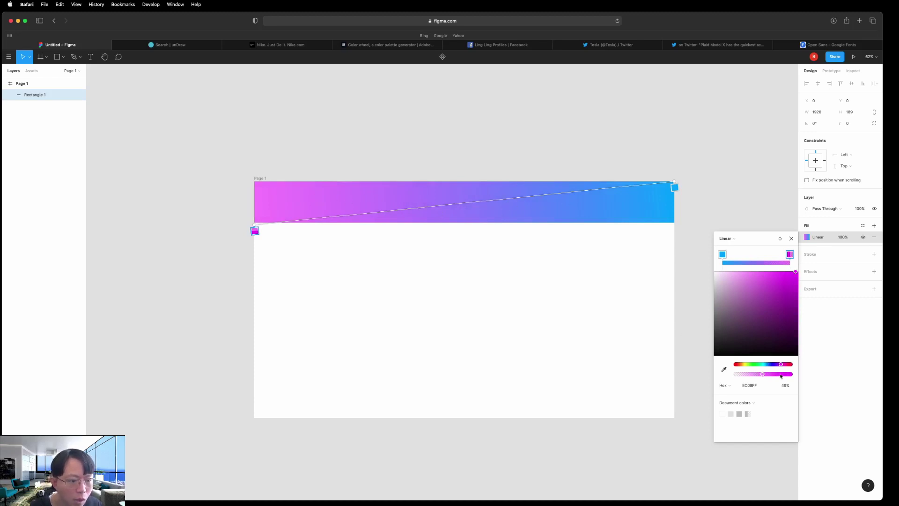
pyautogui.moveTo(762, 375); pyautogui.dragTo(791, 375)
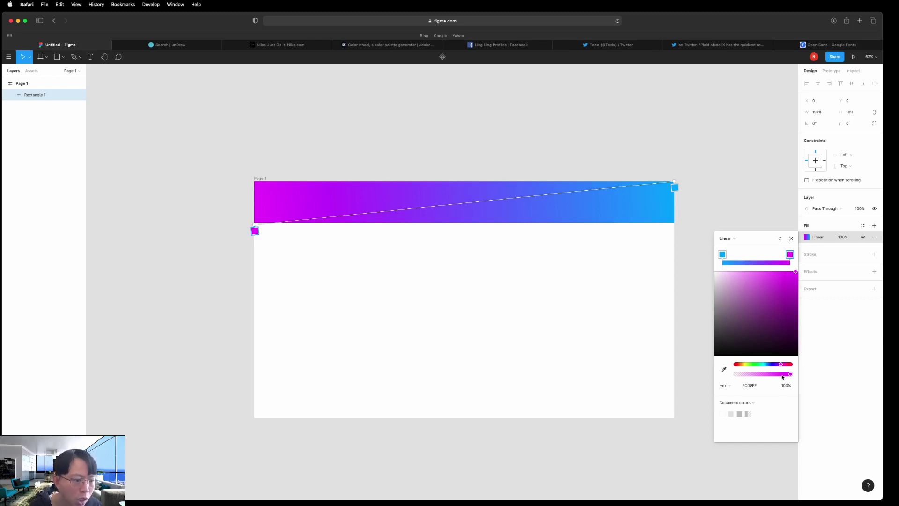
pyautogui.moveTo(789, 376); pyautogui.dragTo(759, 376)
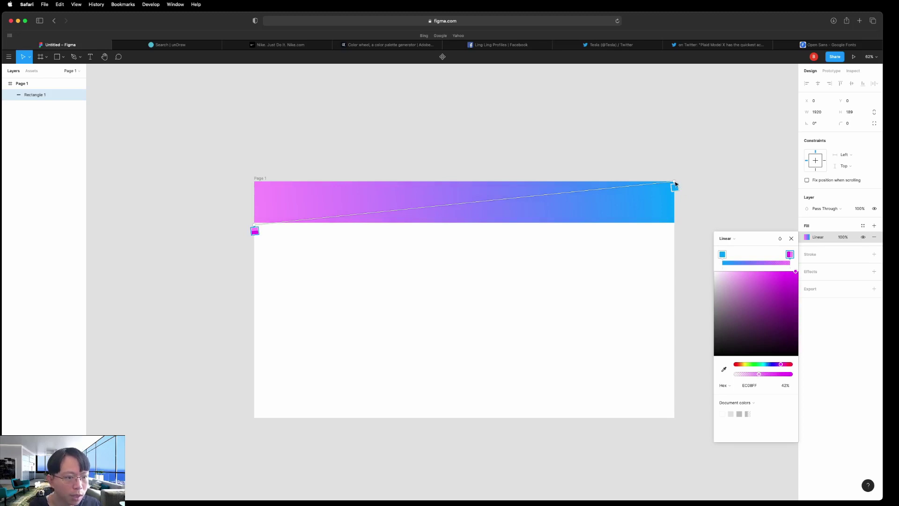
# Try a level gradient line through the header's mid-height, return it to the corner-to-corner diagonal, and close the fill settings.
pyautogui.moveTo(675, 183); pyautogui.dragTo(677, 206)
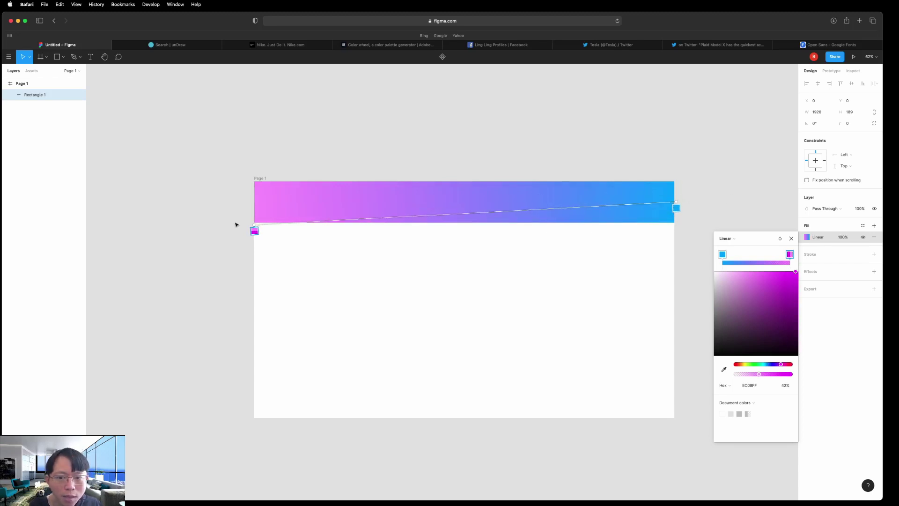
pyautogui.moveTo(254, 226); pyautogui.dragTo(256, 205)
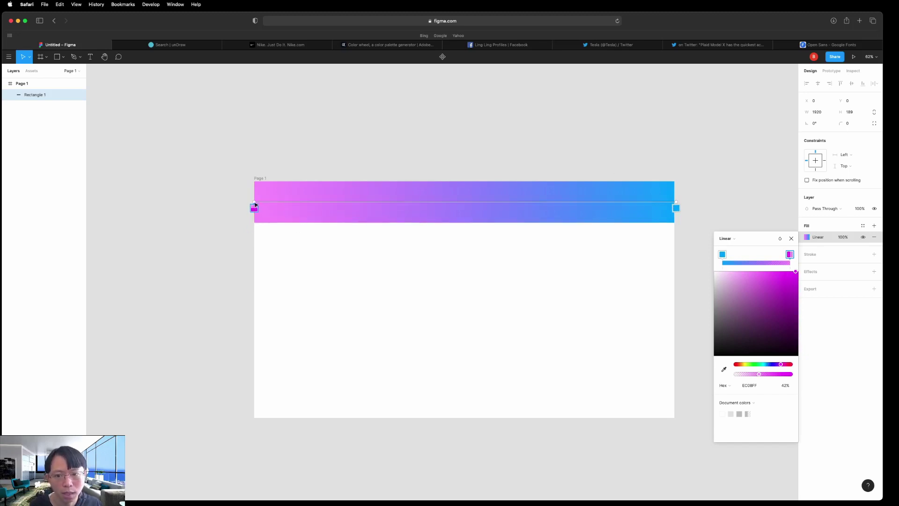
pyautogui.moveTo(255, 205); pyautogui.dragTo(254, 228)
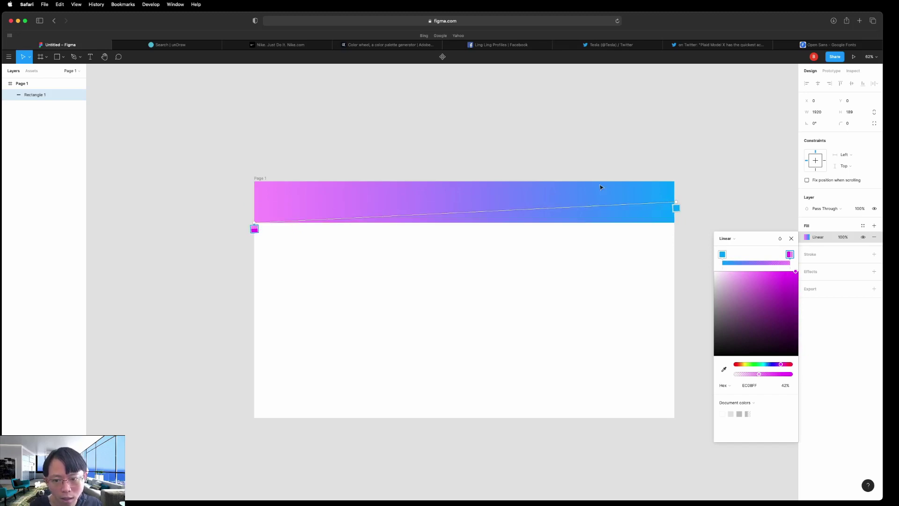
pyautogui.moveTo(680, 208); pyautogui.dragTo(674, 187)
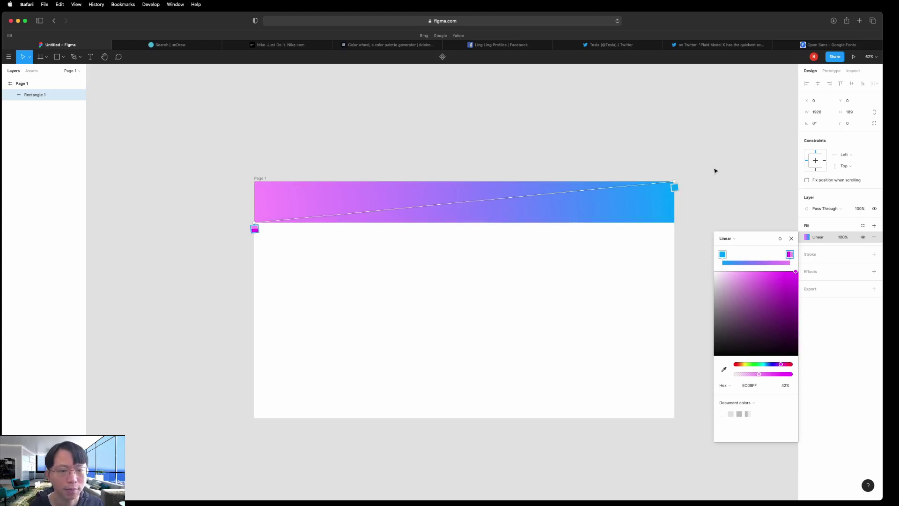
pyautogui.click(791, 239)
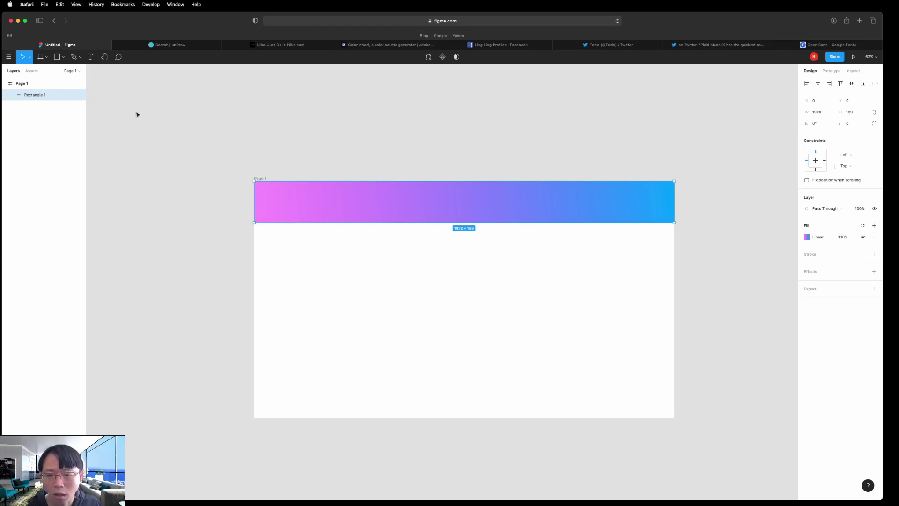
# Draw a circle of about 143 × 143 near the header's left end and fill it with the copied bridge photo.
pyautogui.click(63, 57)
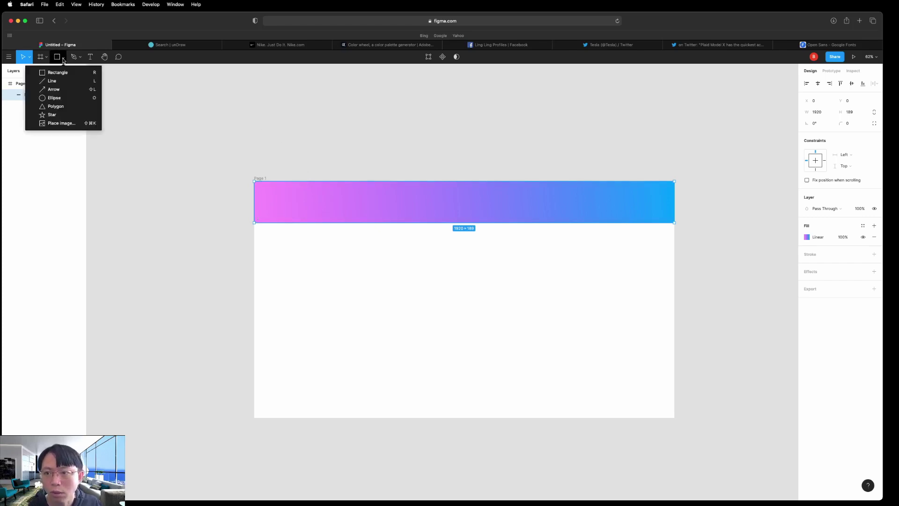
pyautogui.click(69, 98)
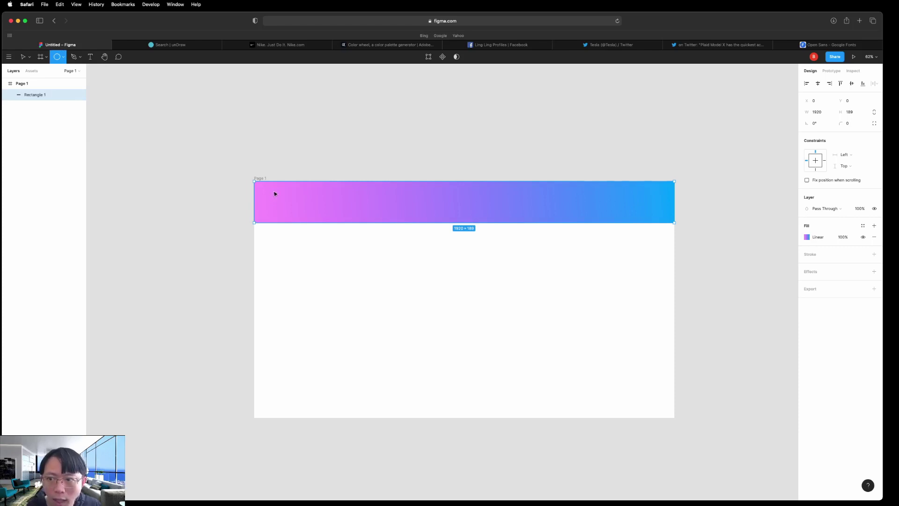
pyautogui.moveTo(272, 190)
pyautogui.mouseDown()
pyautogui.moveTo(305, 225)
pyautogui.moveTo(296, 213)
pyautogui.moveTo(305, 215)
pyautogui.moveTo(278, 215)
pyautogui.mouseUp()
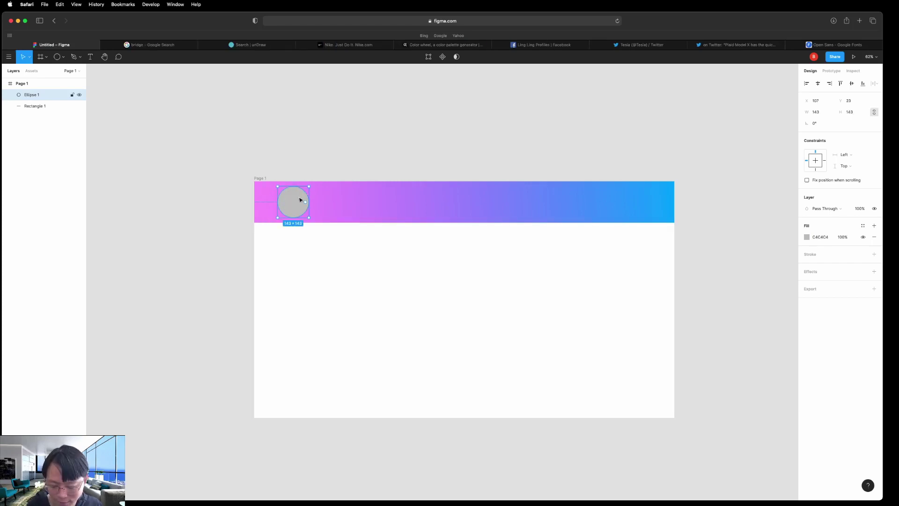
pyautogui.press('super+v')
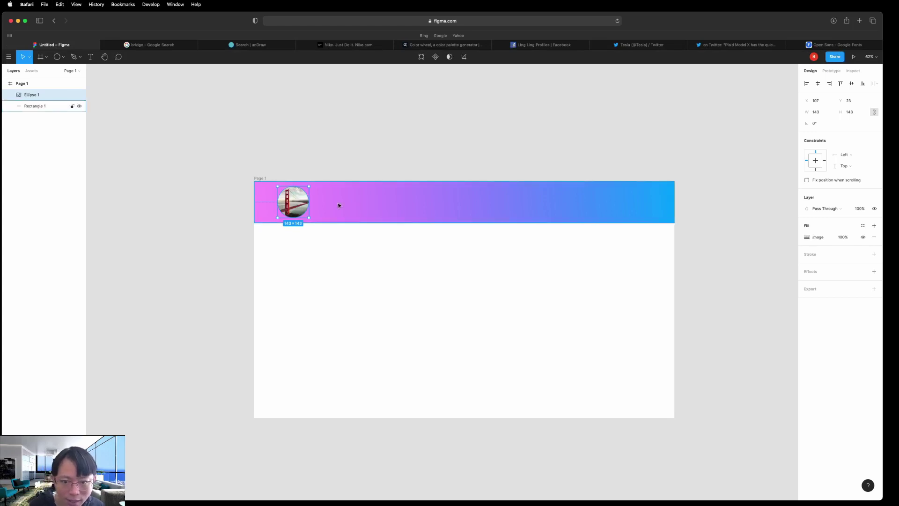
pyautogui.click(356, 146)
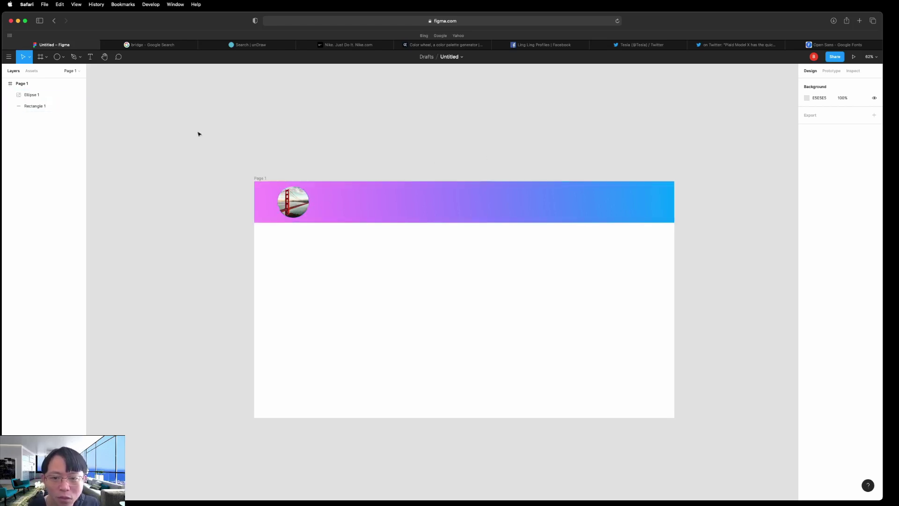
# Add a text box of about 459 × 84 beside the circular picture in the header, reading "Don't wanna Fat Again, Inc".
pyautogui.click(94, 60)
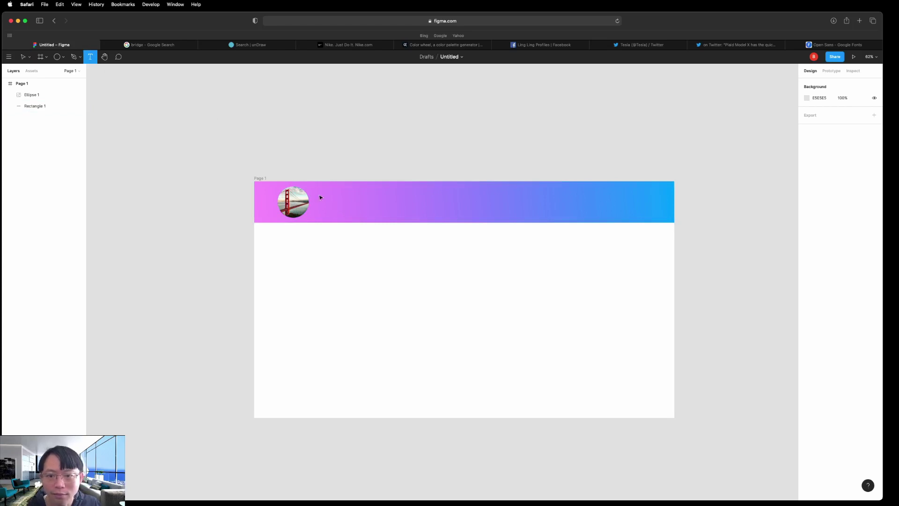
pyautogui.moveTo(319, 194); pyautogui.dragTo(419, 213)
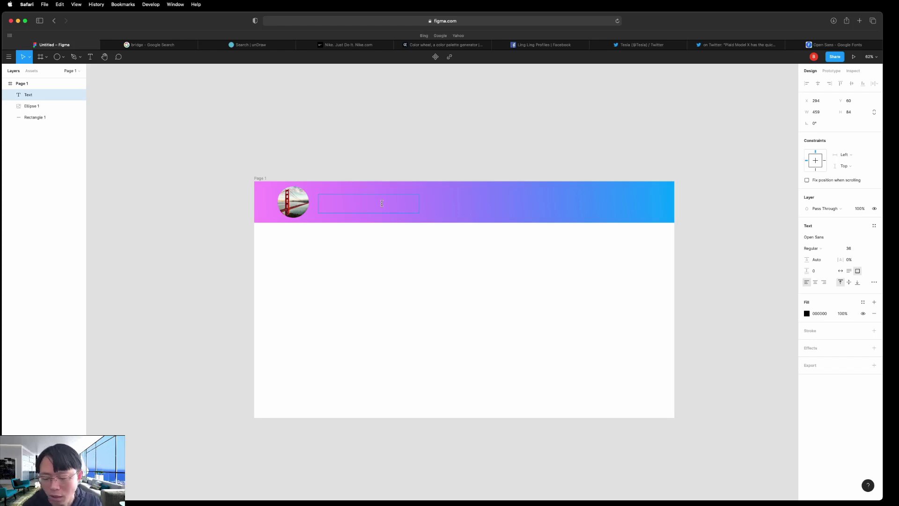
pyautogui.write('Dont')
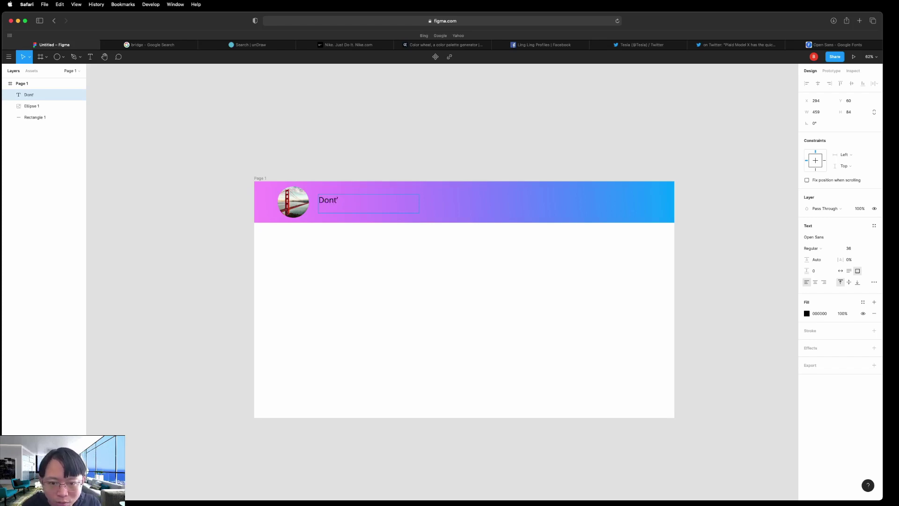
pyautogui.press('BackSpace')
pyautogui.press('BackSpace')
pyautogui.press('BackSpace')
pyautogui.press('BackSpace')
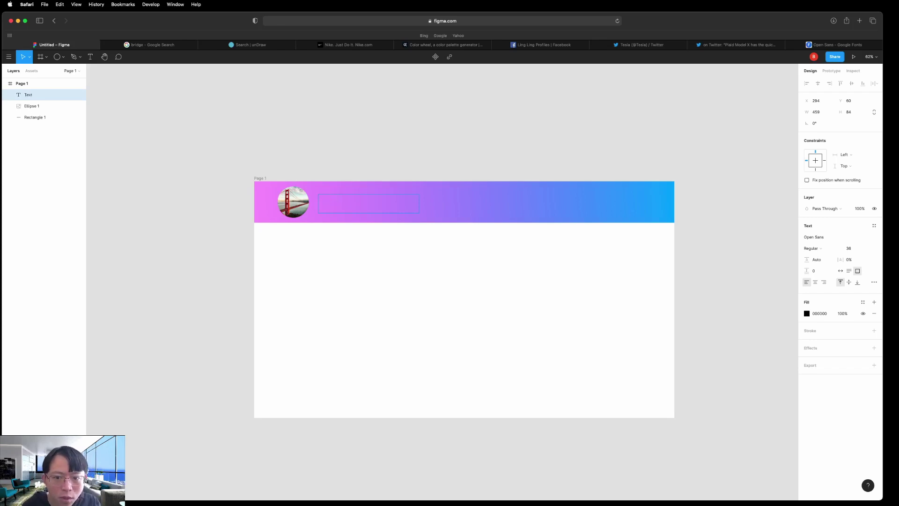
pyautogui.write('Dont')
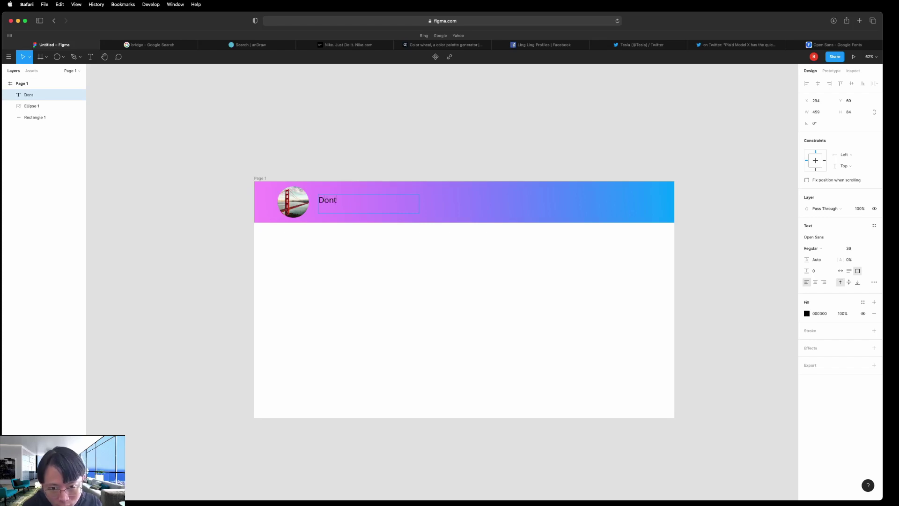
pyautogui.press('BackSpace')
pyautogui.write("'t wanna")
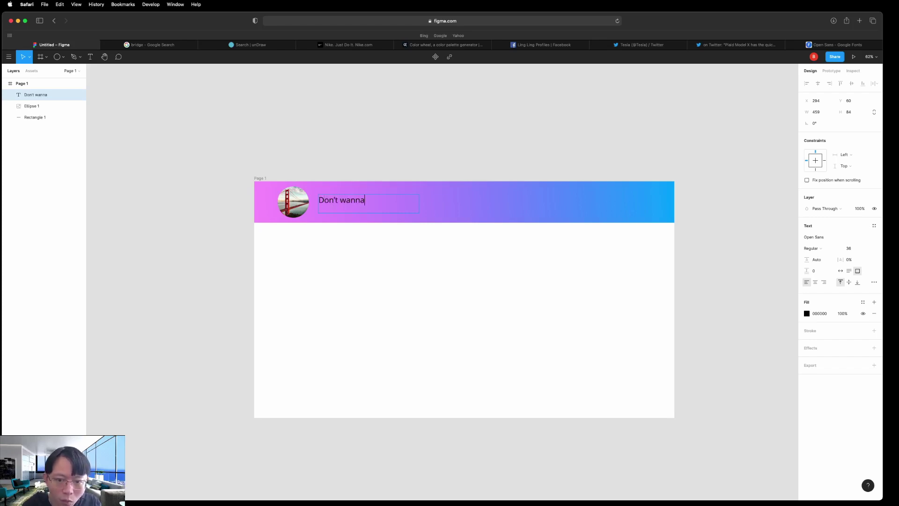
pyautogui.write(' Fat Again')
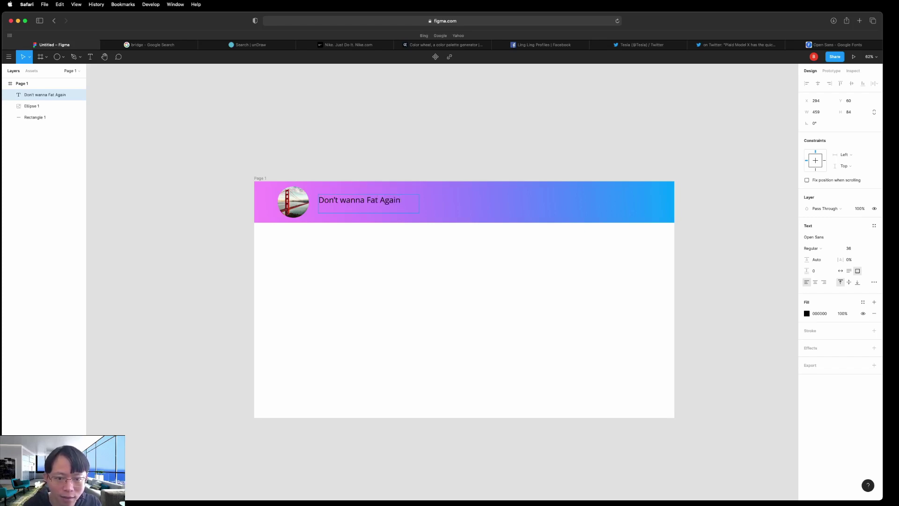
pyautogui.write(', Inc')
pyautogui.press('Escape')
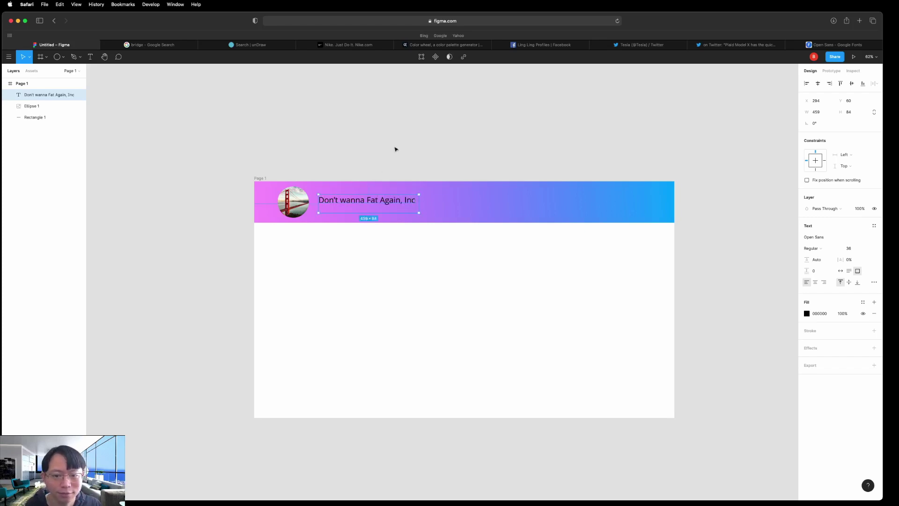
# Resize the header title's text box to about 464 × 63.
pyautogui.click(387, 214)
pyautogui.click(388, 211)
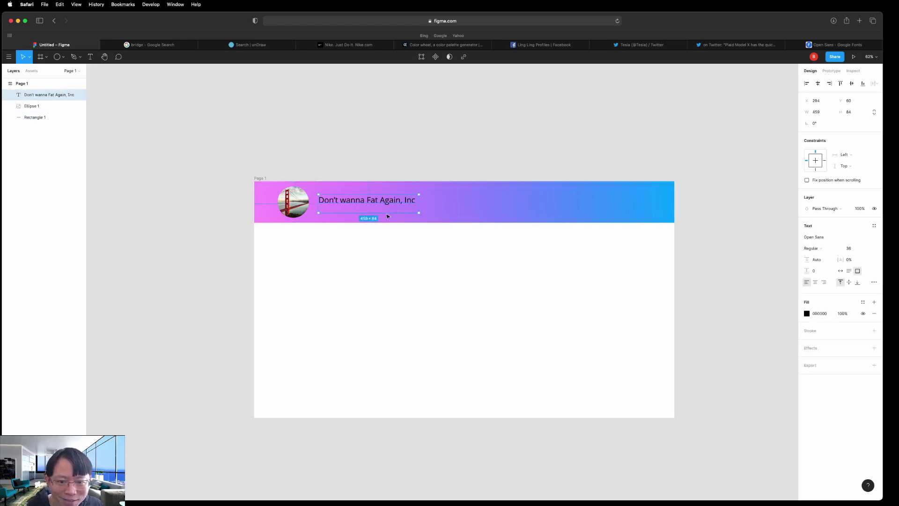
pyautogui.moveTo(420, 215); pyautogui.dragTo(421, 211)
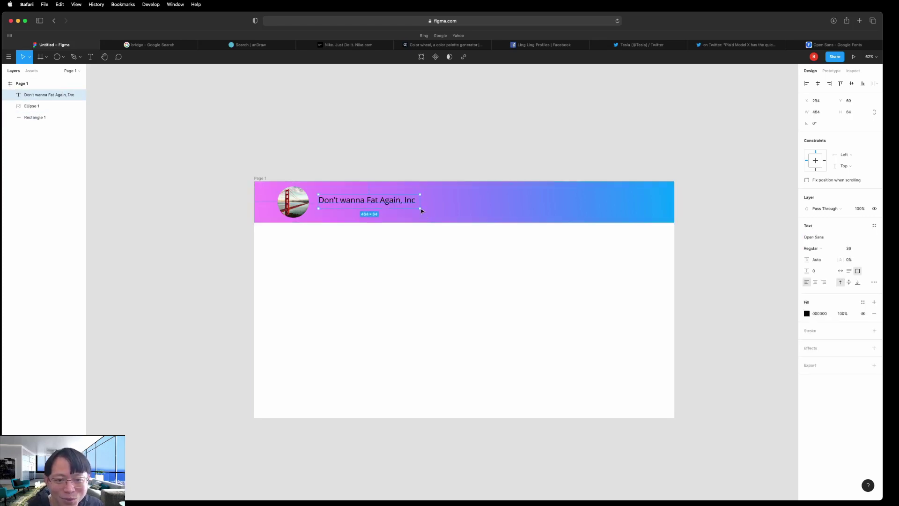
# Select all of the header title's text and view the available font families without changing the font.
pyautogui.doubleClick(398, 202)
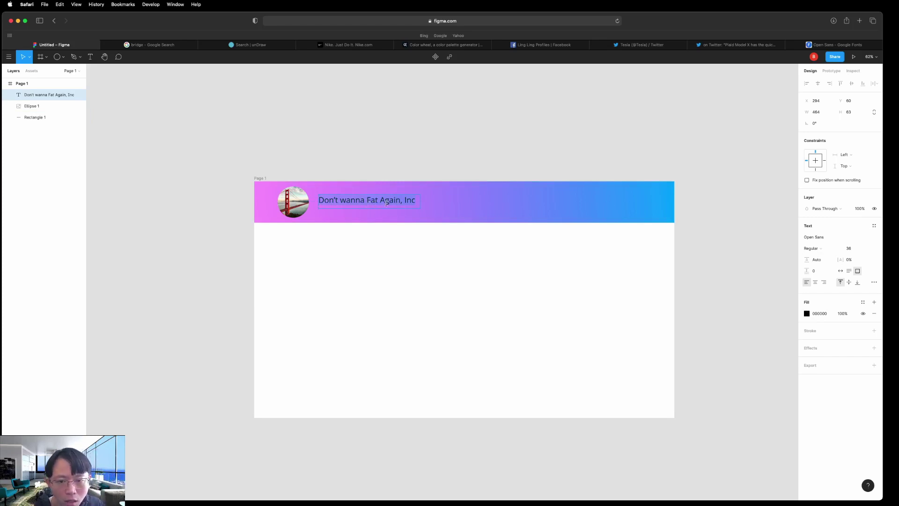
pyautogui.click(874, 238)
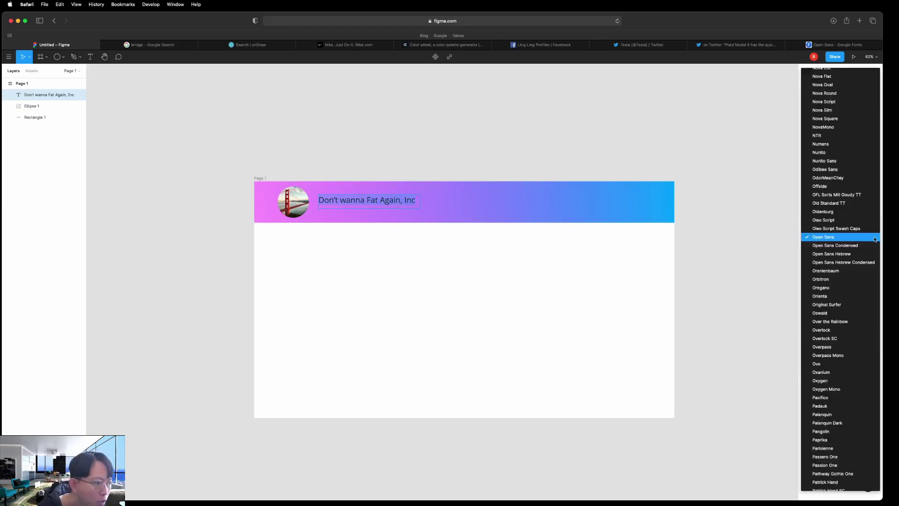
pyautogui.click(726, 230)
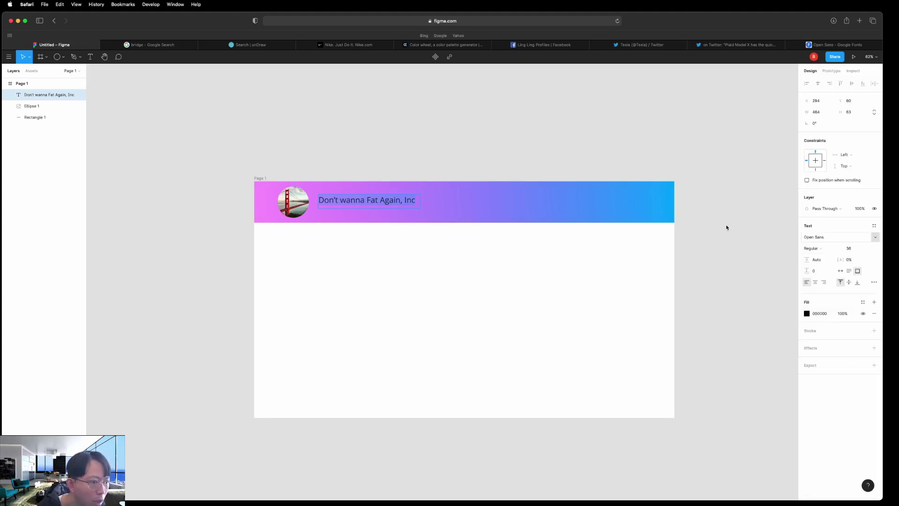
# Switch to Google Fonts, open fonts.google.com and browse the trending font families.
pyautogui.click(829, 45)
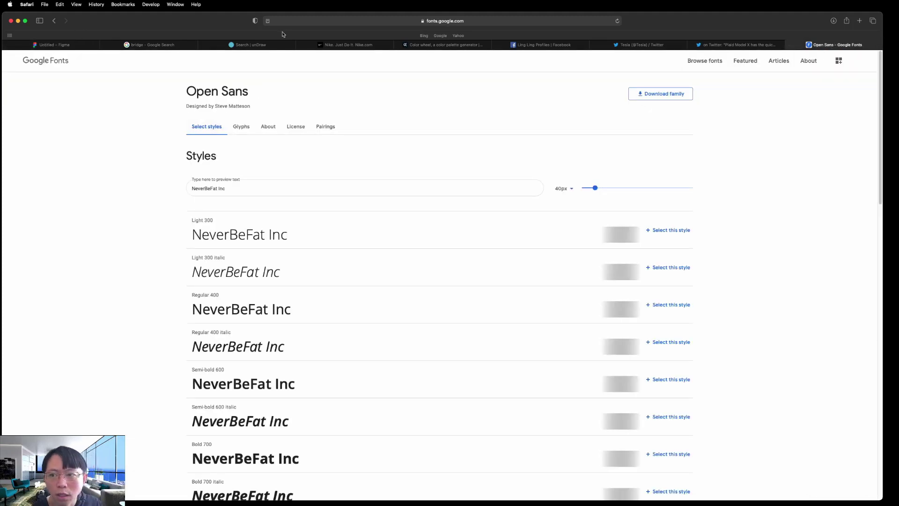
pyautogui.click(460, 21)
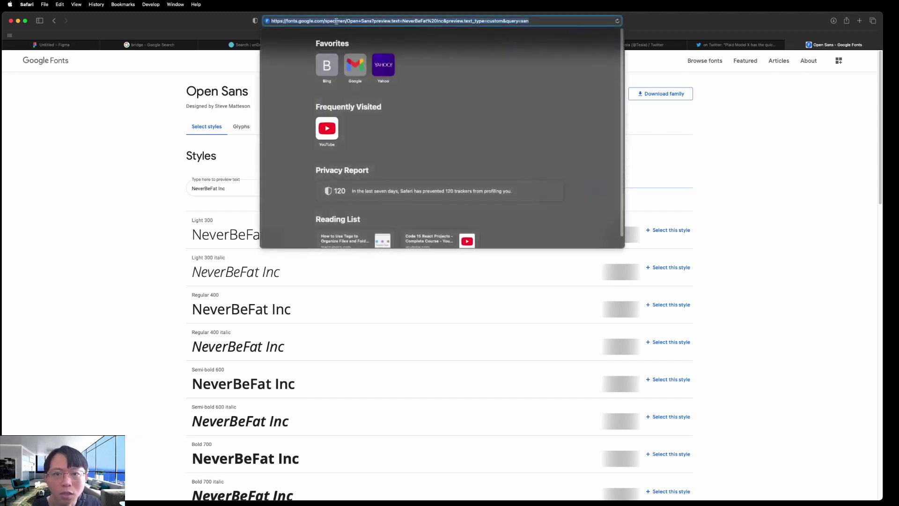
pyautogui.write('fonts.google.com')
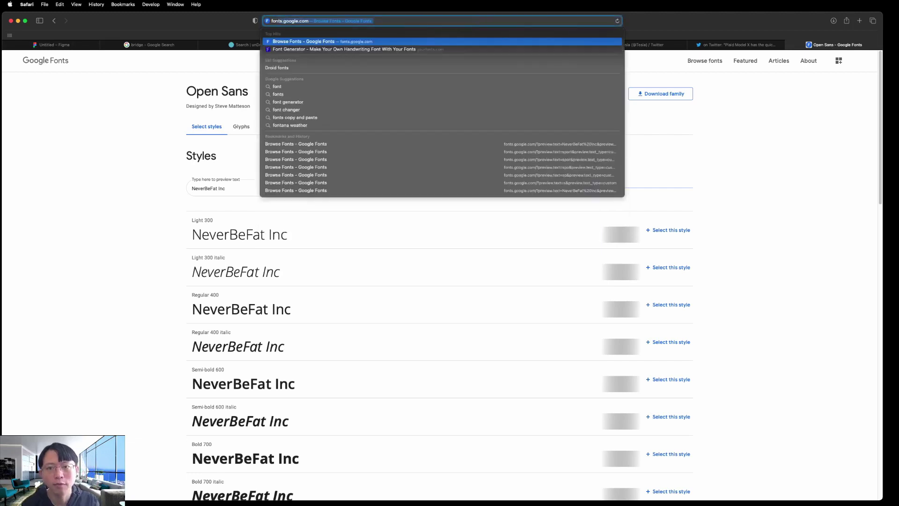
pyautogui.press('Return')
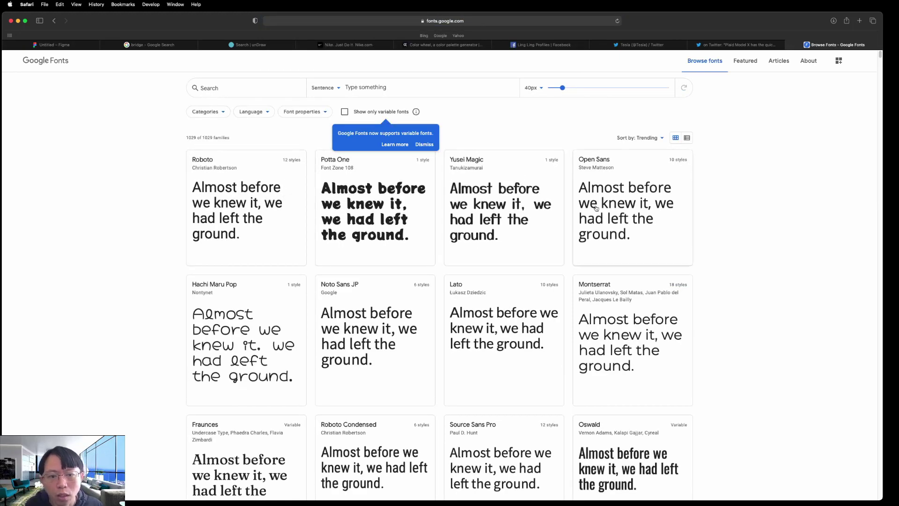
pyautogui.scroll(-6, 445, 299)
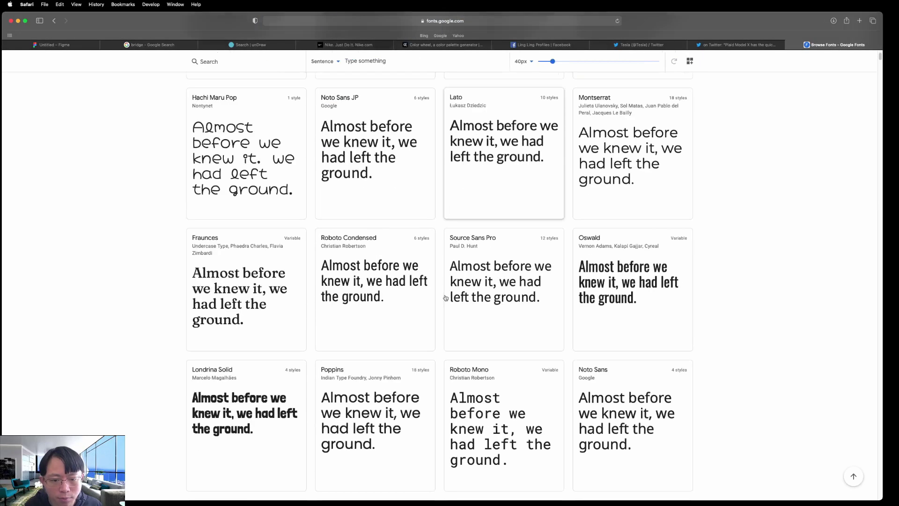
pyautogui.scroll(-2, 445, 299)
pyautogui.scroll(8, 445, 295)
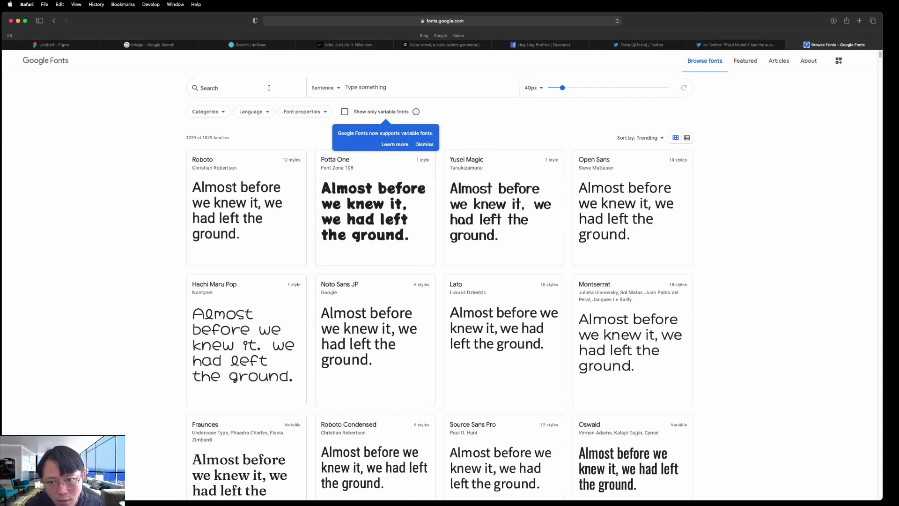
# Search the font families for "time" and "tims", clearing the search after each.
pyautogui.write('time')
pyautogui.press('BackSpace')
pyautogui.press('BackSpace')
pyautogui.press('BackSpace')
pyautogui.press('BackSpace')
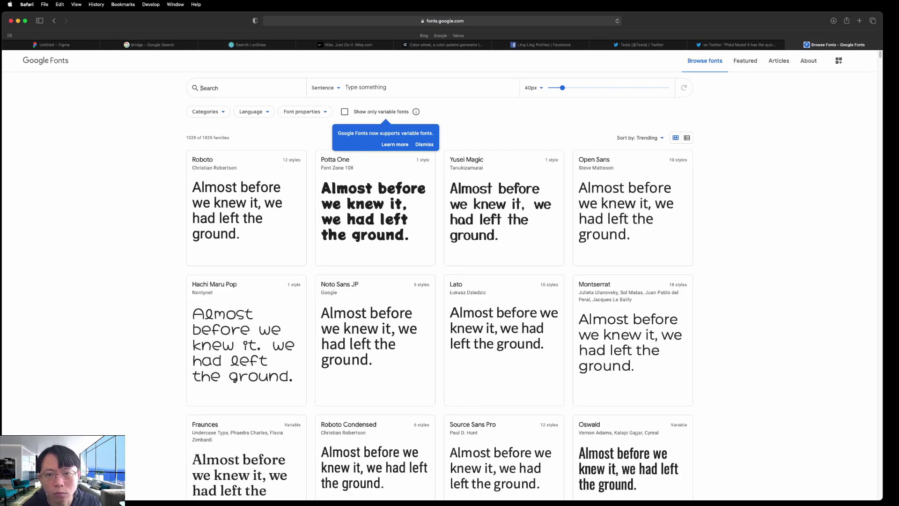
pyautogui.write('tims')
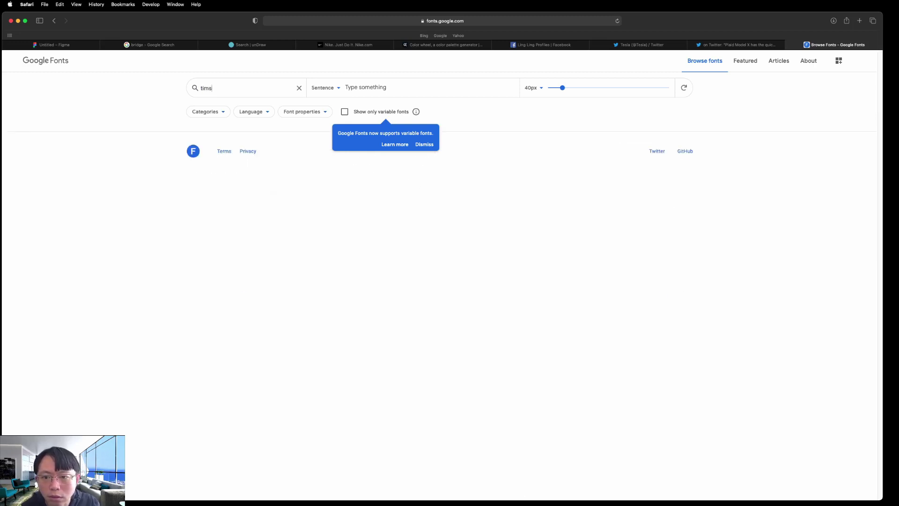
pyautogui.press('BackSpace')
pyautogui.press('BackSpace')
pyautogui.press('BackSpace')
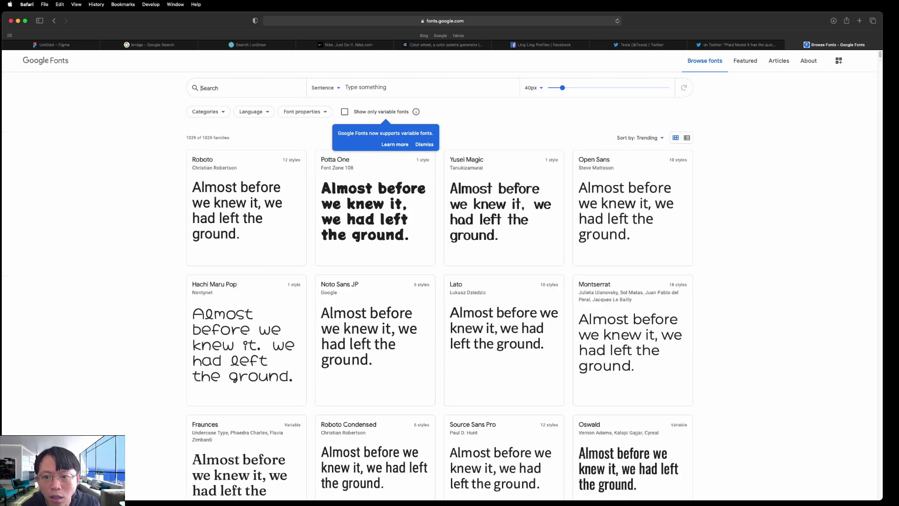
# Search the font families for "roman", view the category filter options, and clear the search.
pyautogui.write('roman')
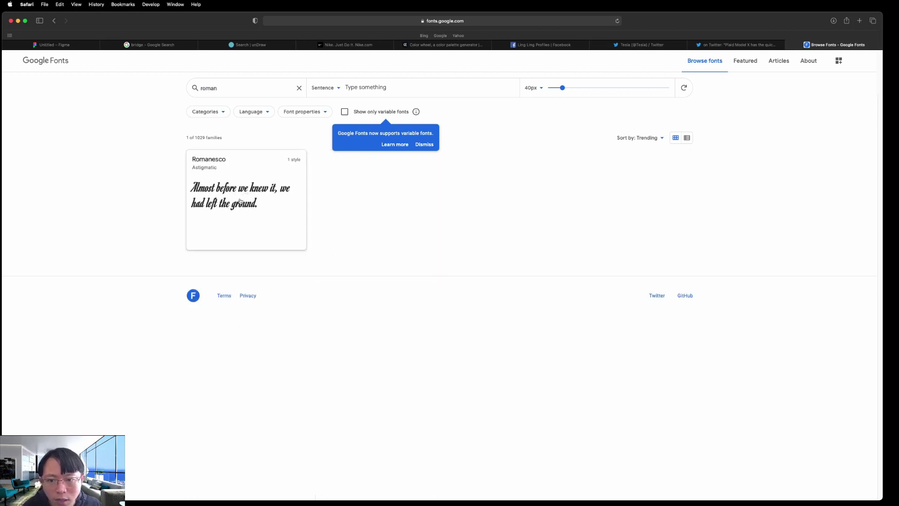
pyautogui.moveTo(225, 89); pyautogui.dragTo(196, 90)
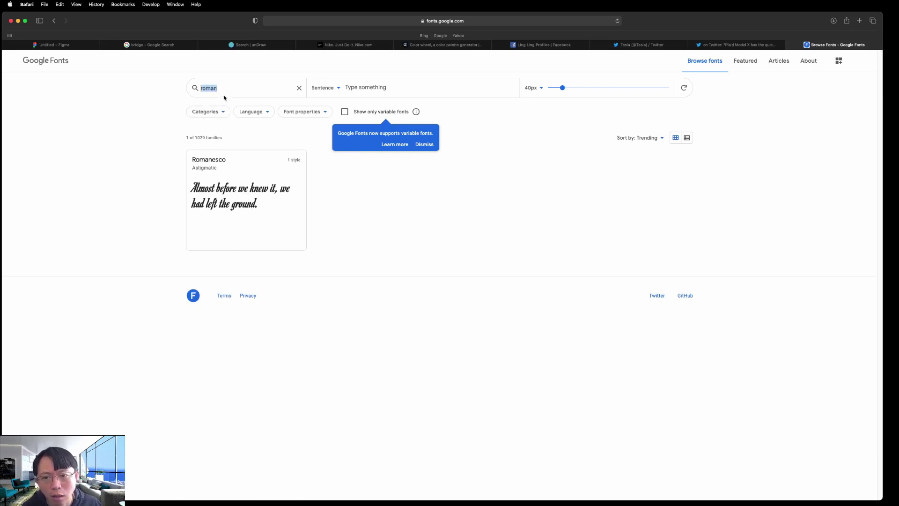
pyautogui.click(223, 113)
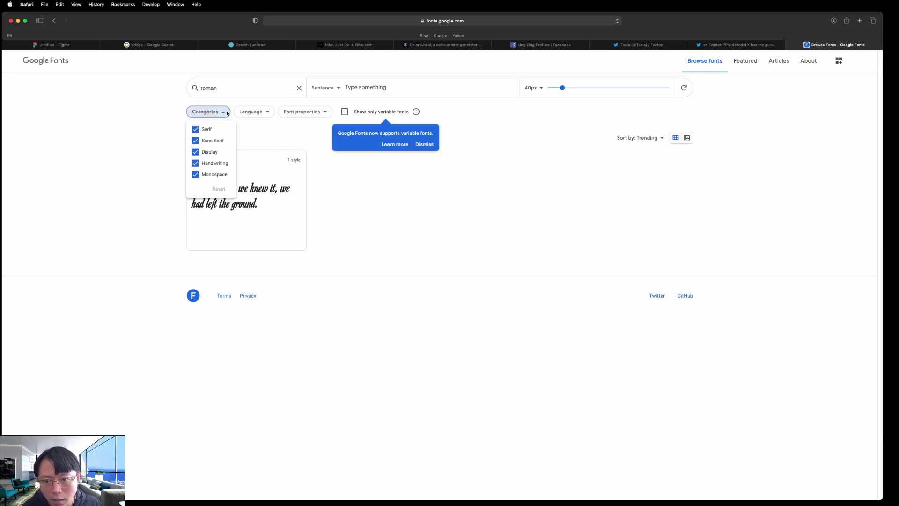
pyautogui.click(228, 90)
pyautogui.doubleClick(227, 89)
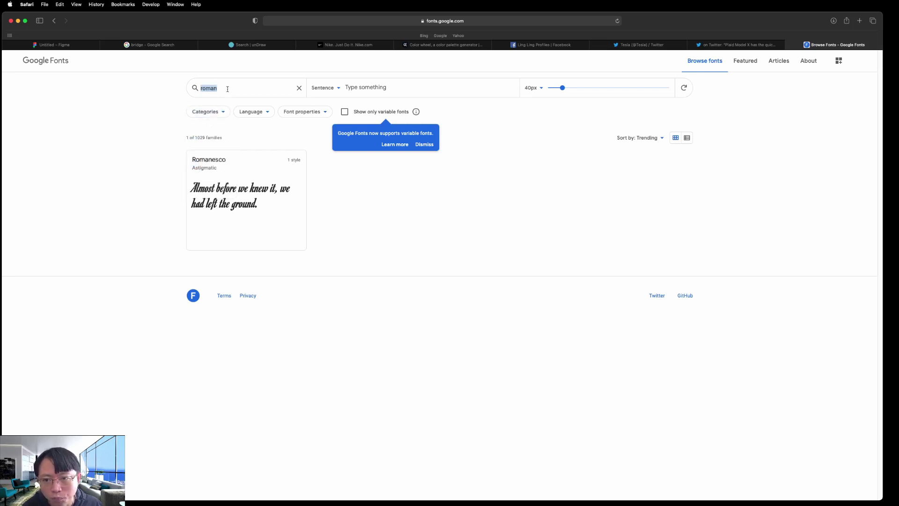
pyautogui.press('BackSpace')
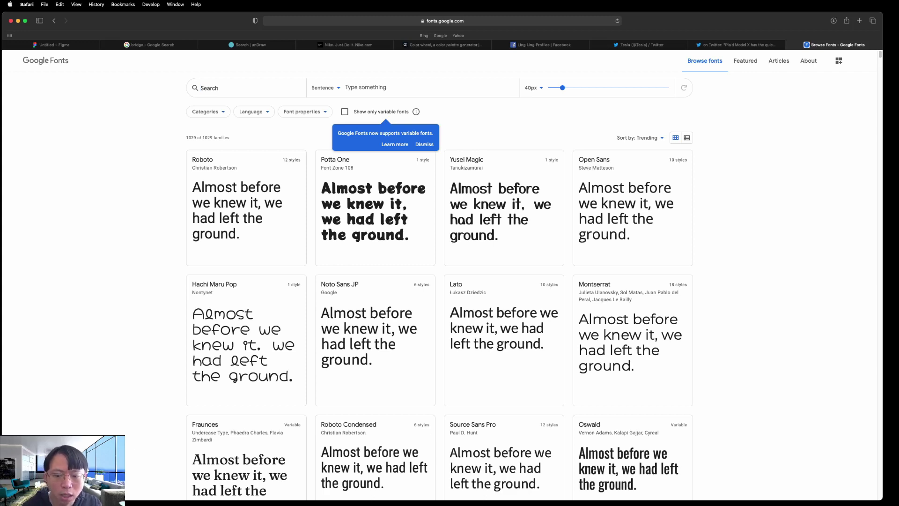
# Search the font families for "serif" and for "san" to compare the two styles.
pyautogui.write('serif')
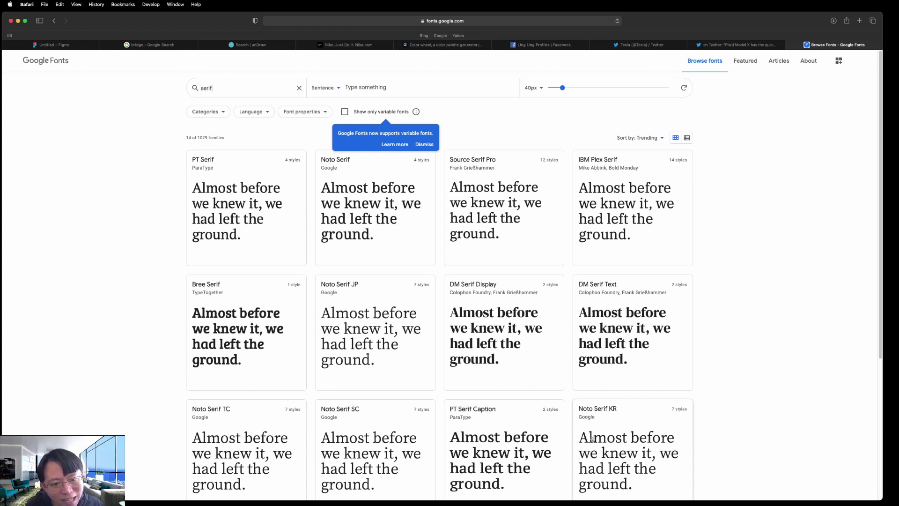
pyautogui.doubleClick(211, 88)
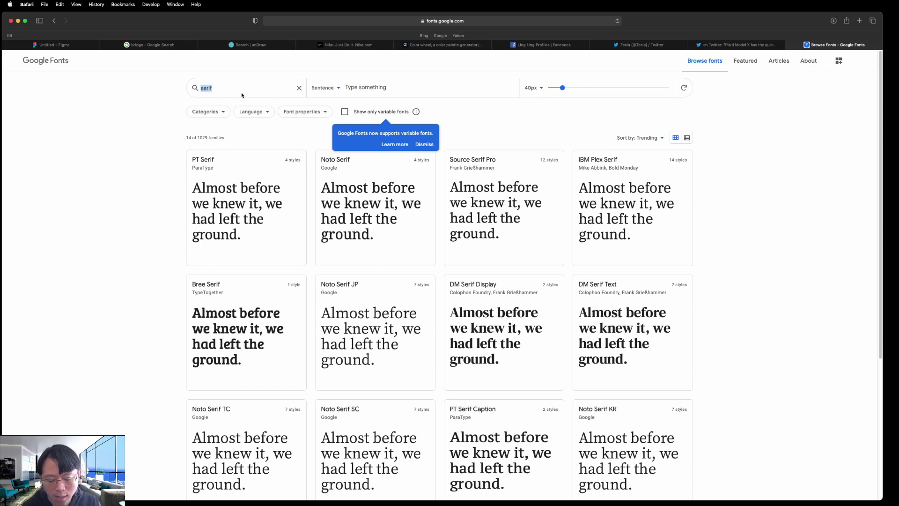
pyautogui.write('san')
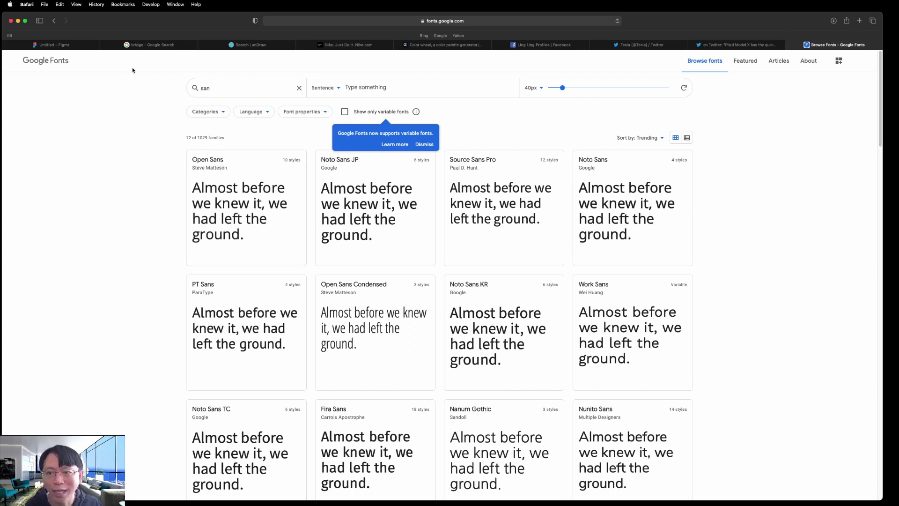
# Switch back to the Figma design and set the header title's font size to 64.
pyautogui.click(70, 46)
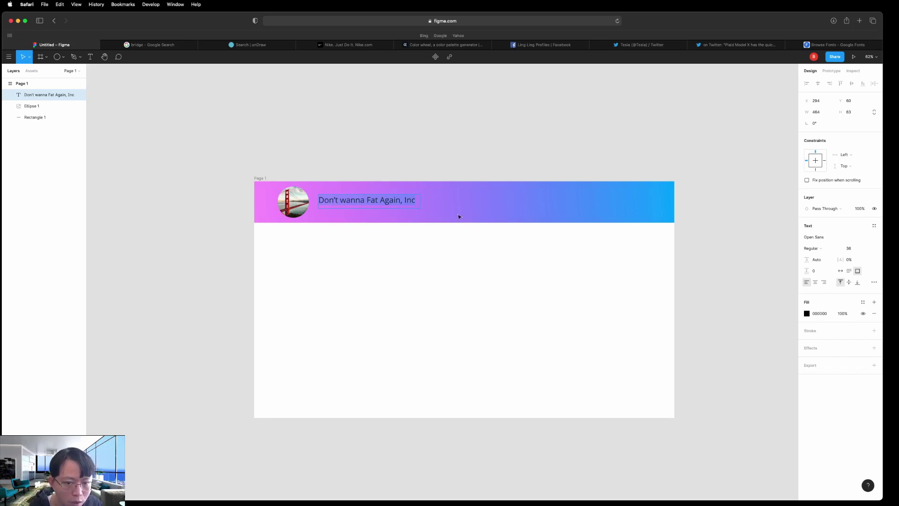
pyautogui.click(867, 249)
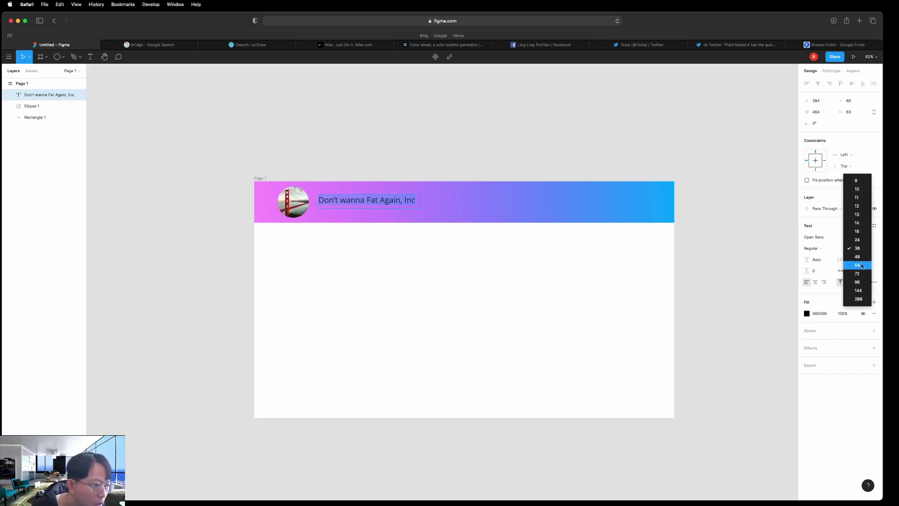
pyautogui.click(862, 265)
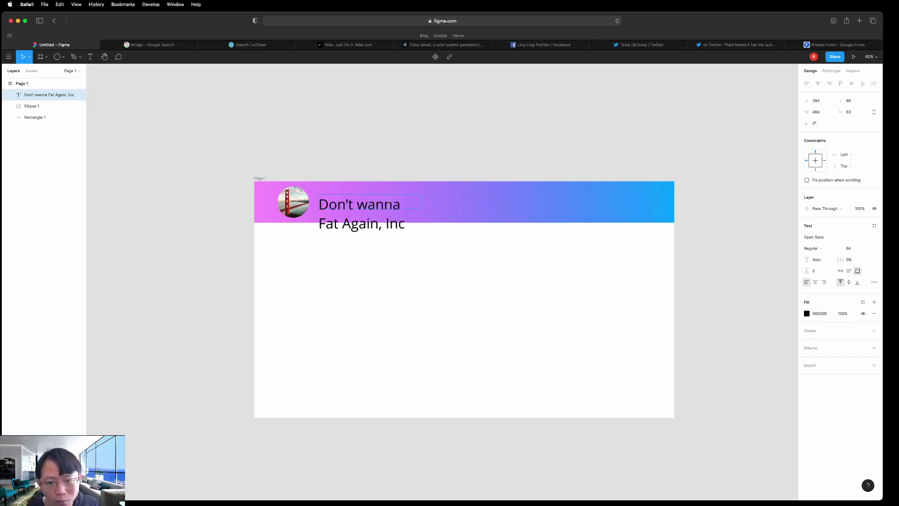
# Widen the header title's text box to about 877 × 85 so the company name fits on one line.
pyautogui.click(393, 222)
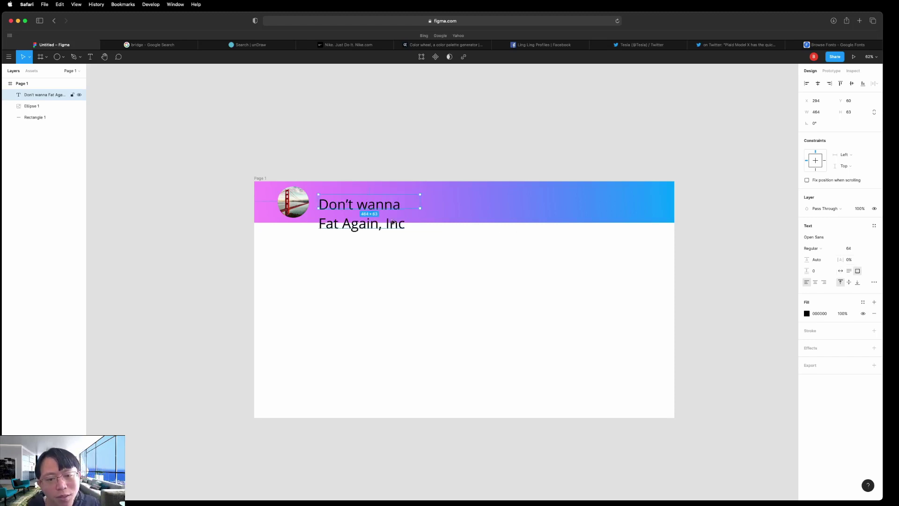
pyautogui.click(419, 206)
pyautogui.click(419, 207)
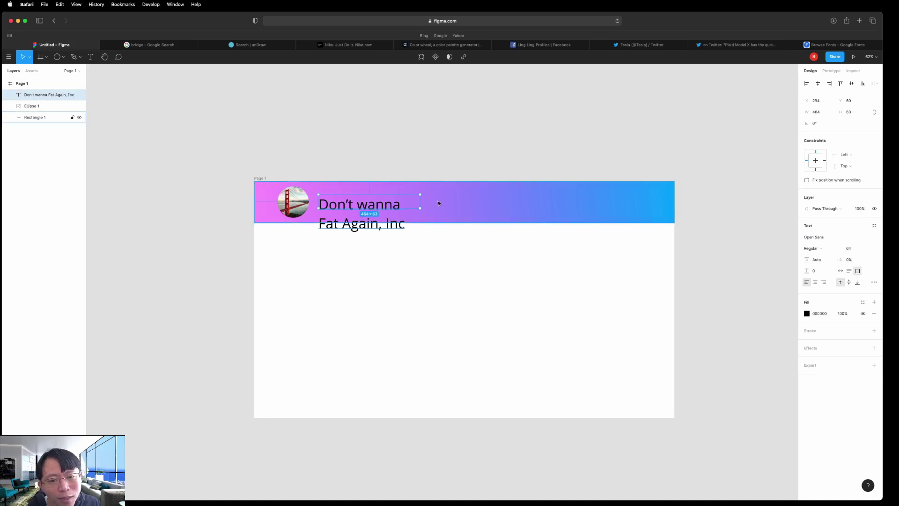
pyautogui.moveTo(420, 208); pyautogui.dragTo(511, 216)
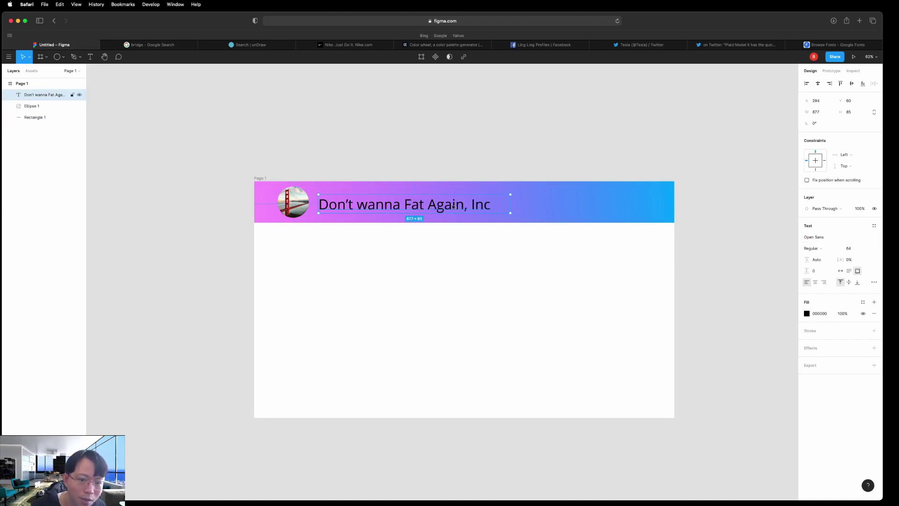
# Set the header title's font size to 48 and shrink its text box to about 628 × 74.
pyautogui.click(868, 249)
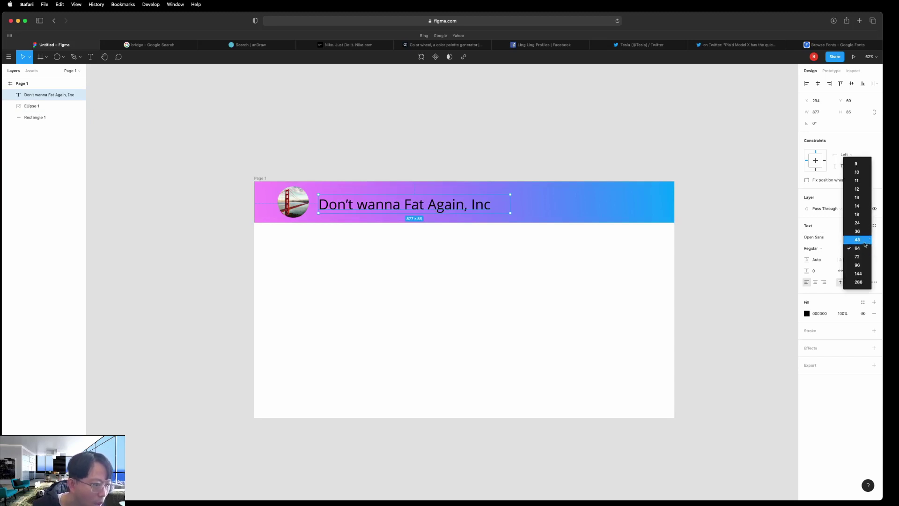
pyautogui.click(857, 240)
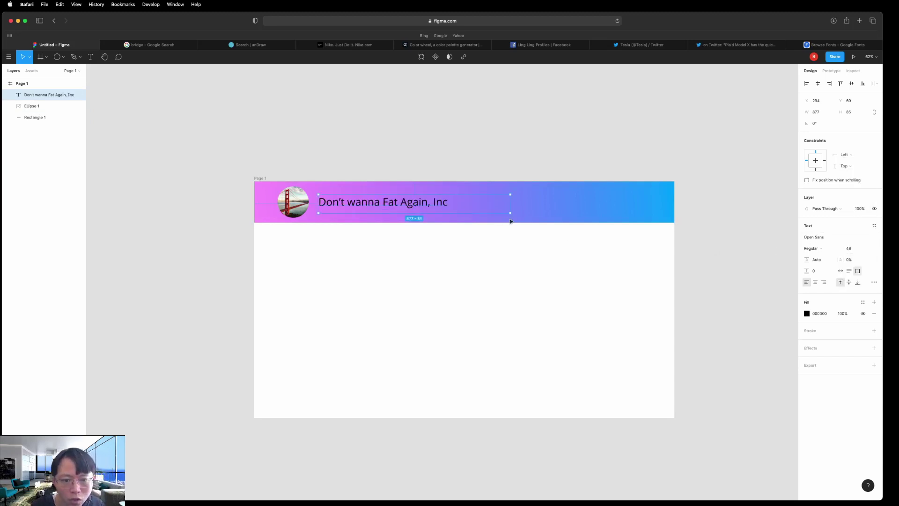
pyautogui.click(515, 209)
pyautogui.click(488, 208)
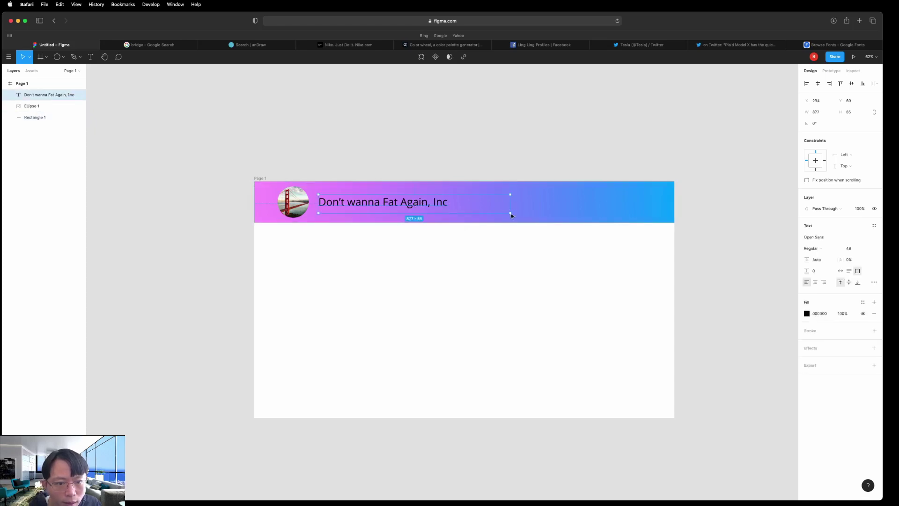
pyautogui.moveTo(510, 213); pyautogui.dragTo(458, 213)
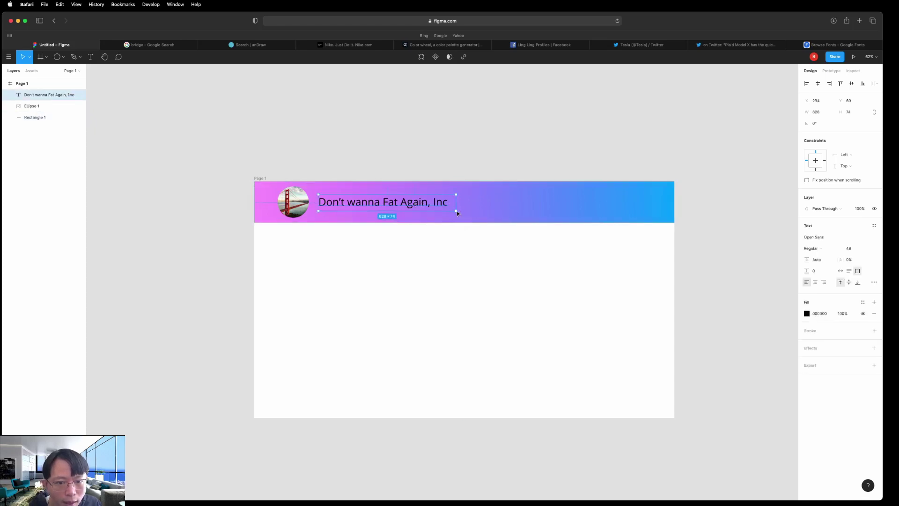
# Make the header title bold and resize its text box to about 666 × 71 to keep it on one line.
pyautogui.doubleClick(398, 201)
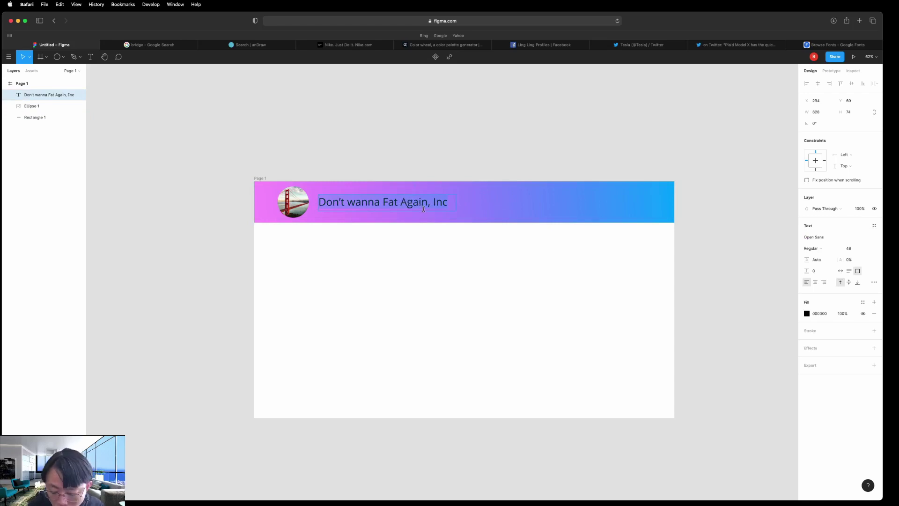
pyautogui.press('super+b')
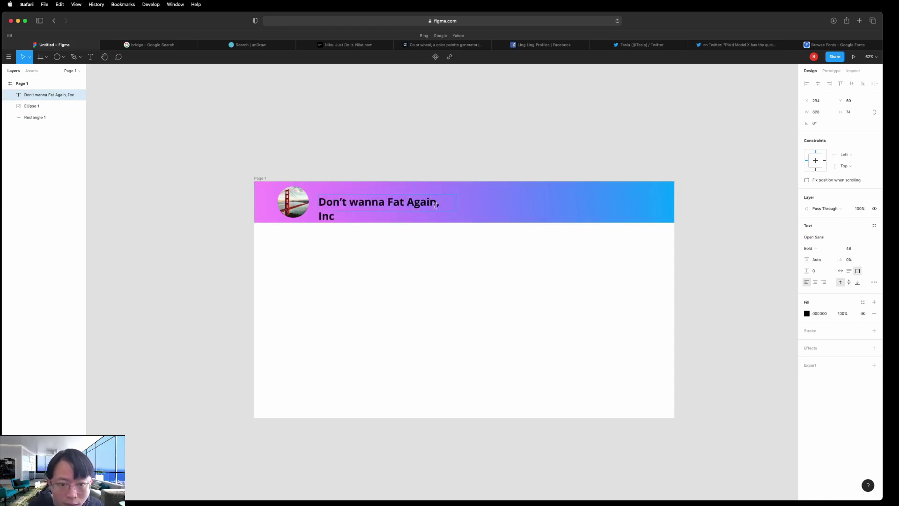
pyautogui.press('Escape')
pyautogui.moveTo(457, 210); pyautogui.dragTo(428, 205)
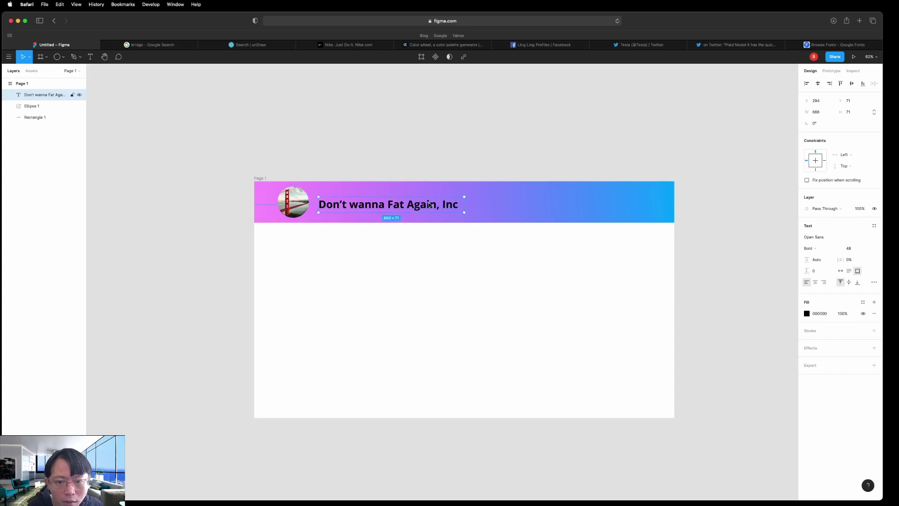
# Move the header title up to about Y 59, level with the circular picture.
pyautogui.click(548, 167)
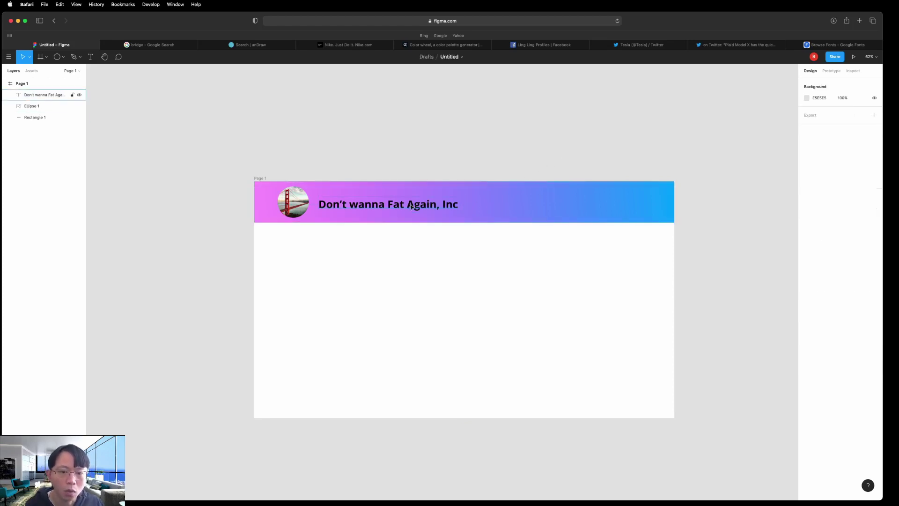
pyautogui.moveTo(411, 207); pyautogui.dragTo(411, 204)
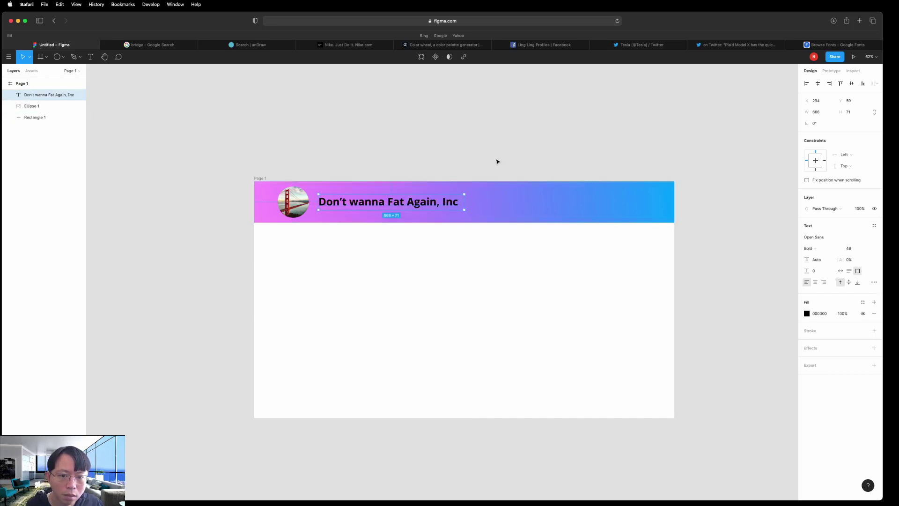
pyautogui.click(495, 161)
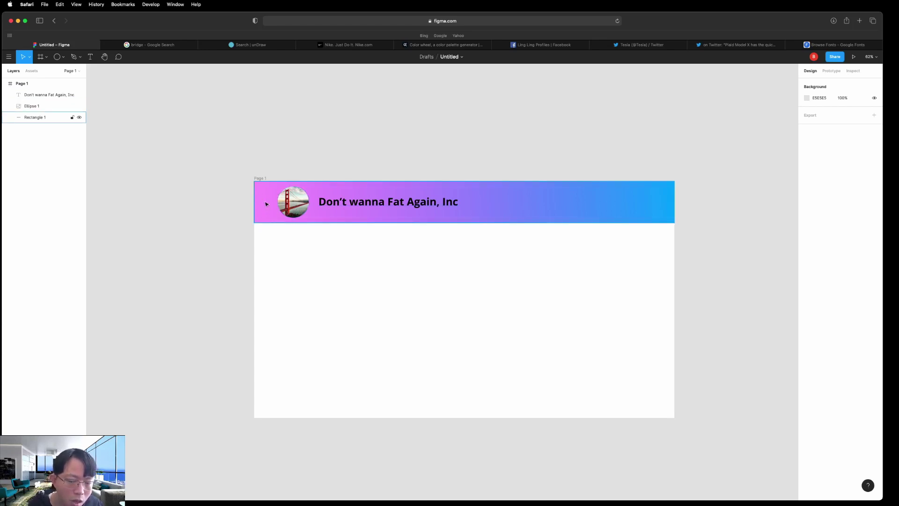
# Change the header title's fill to white (FFFFFF) and lower its opacity to about 88%.
pyautogui.click(421, 202)
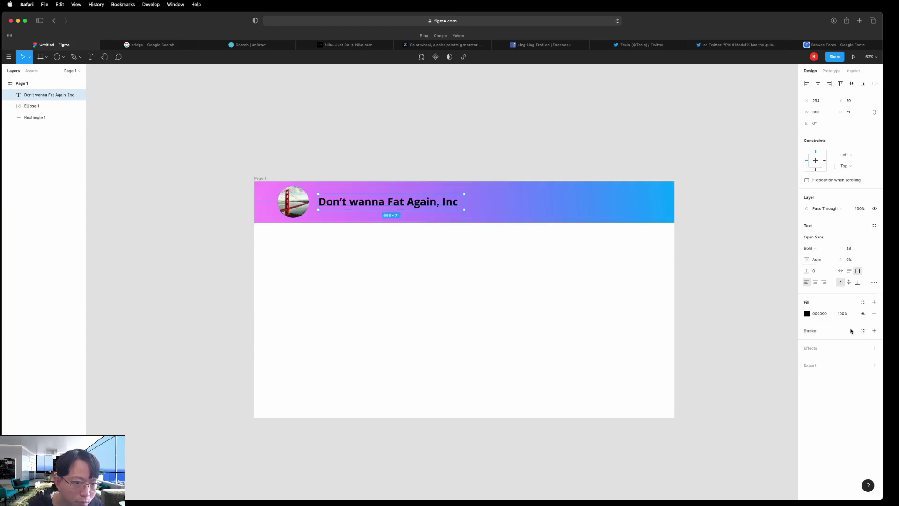
pyautogui.click(809, 315)
pyautogui.moveTo(736, 339); pyautogui.dragTo(712, 327)
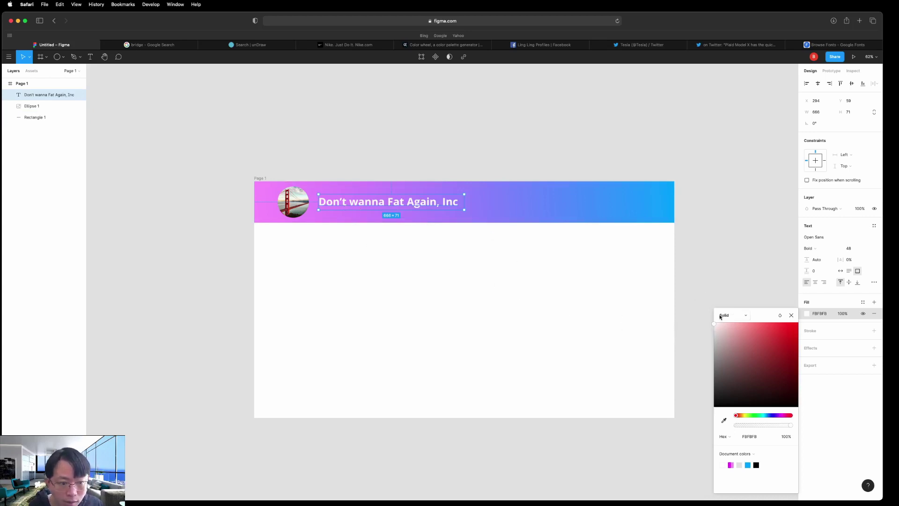
pyautogui.moveTo(714, 323); pyautogui.dragTo(710, 323)
pyautogui.moveTo(790, 425); pyautogui.dragTo(779, 426)
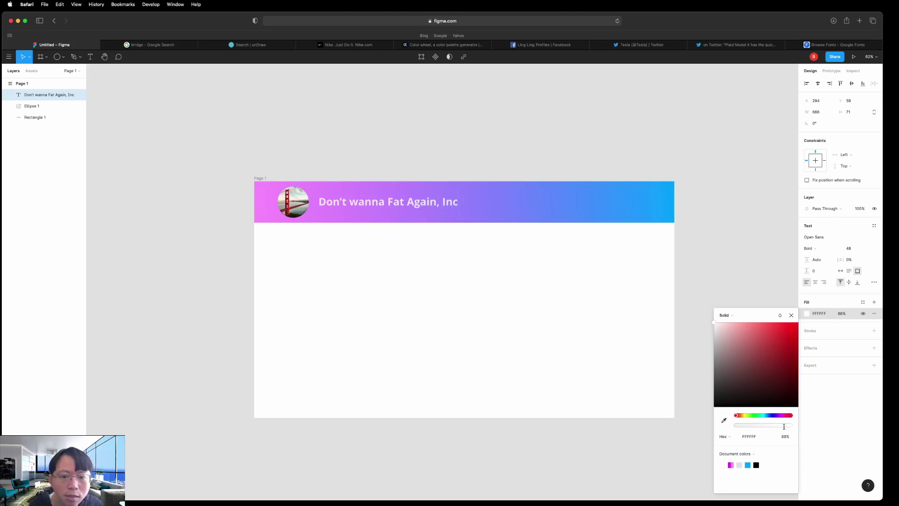
pyautogui.moveTo(783, 426); pyautogui.dragTo(784, 426)
pyautogui.click(726, 271)
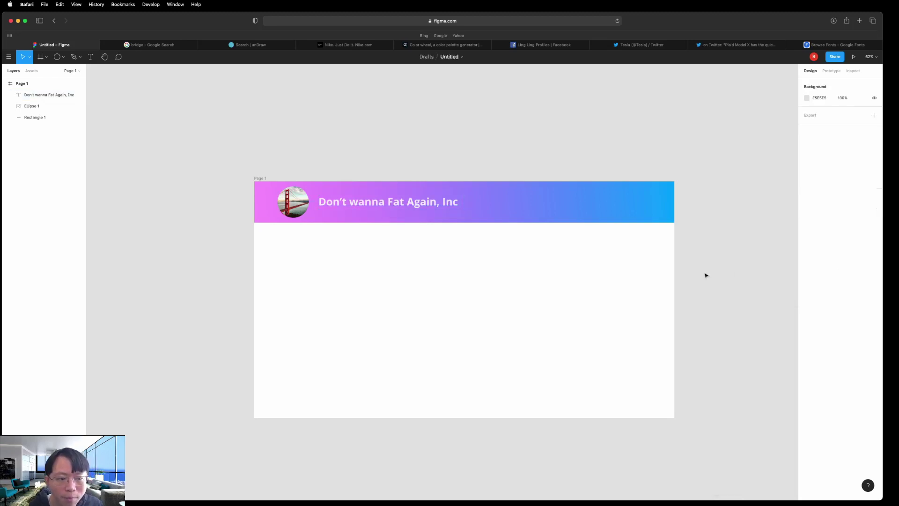
# Raise the opacity of the header title's white fill to 94%.
pyautogui.click(403, 207)
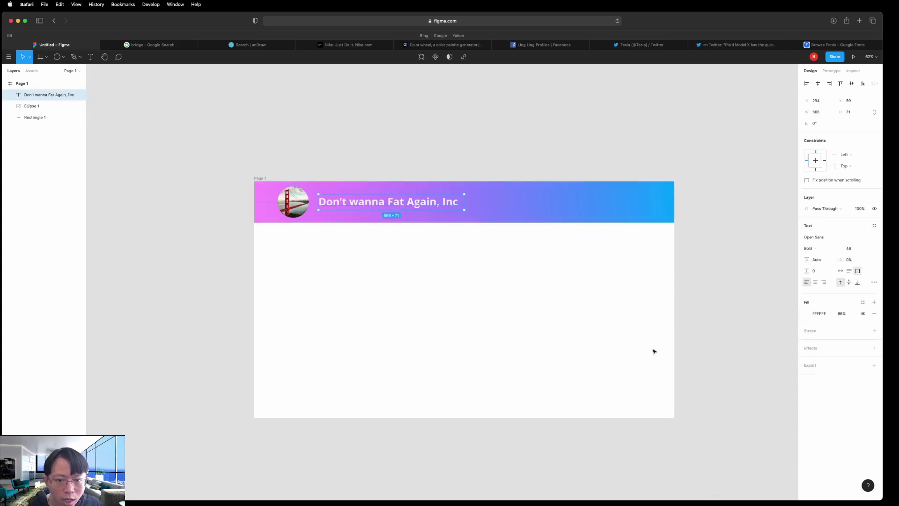
pyautogui.click(806, 314)
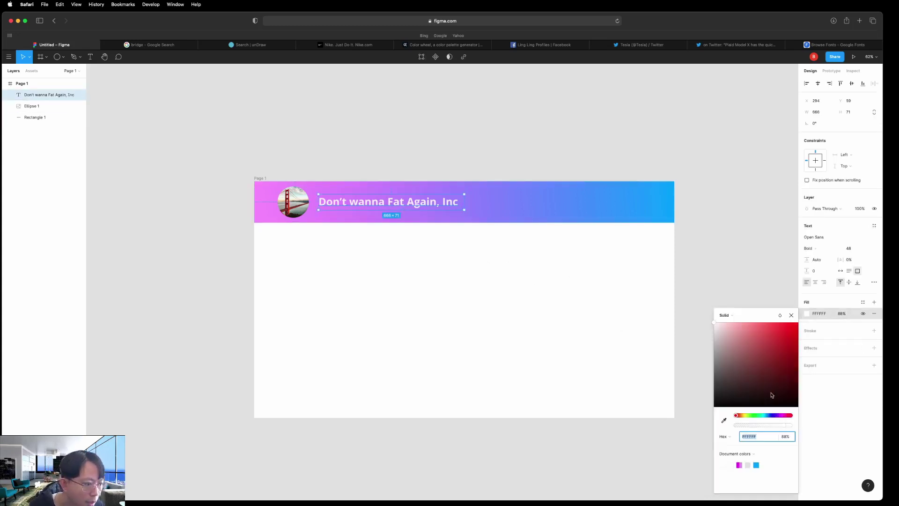
pyautogui.click(844, 314)
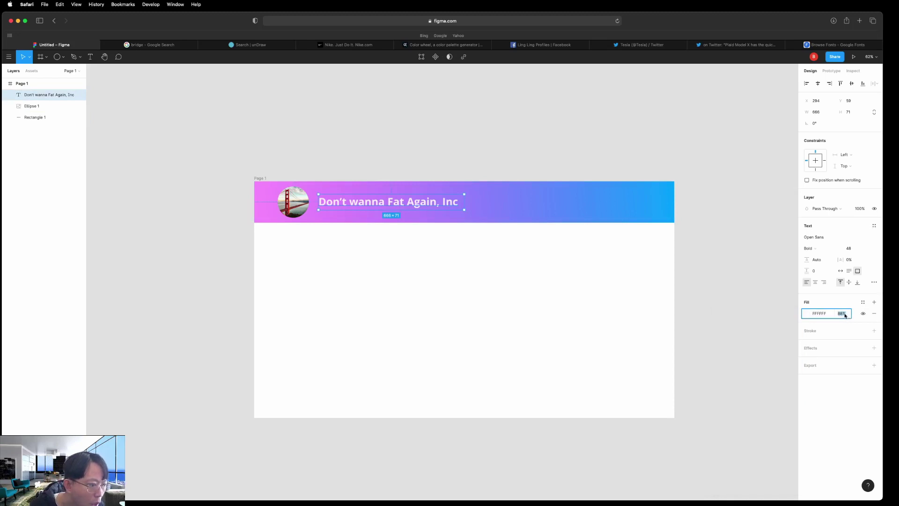
pyautogui.click(738, 357)
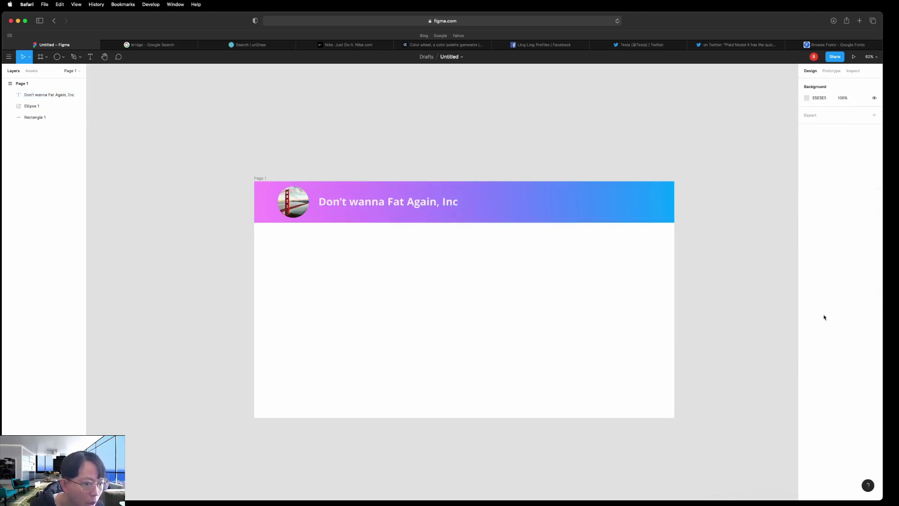
pyautogui.click(435, 201)
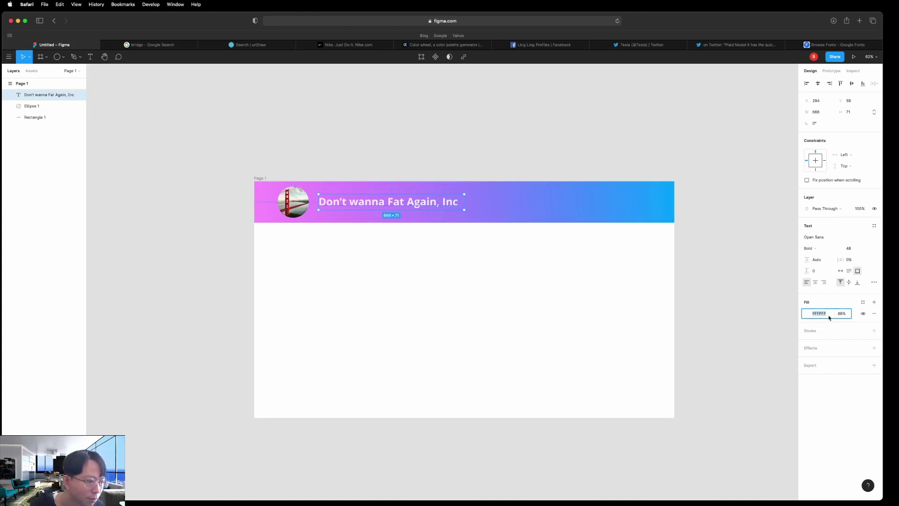
pyautogui.click(807, 314)
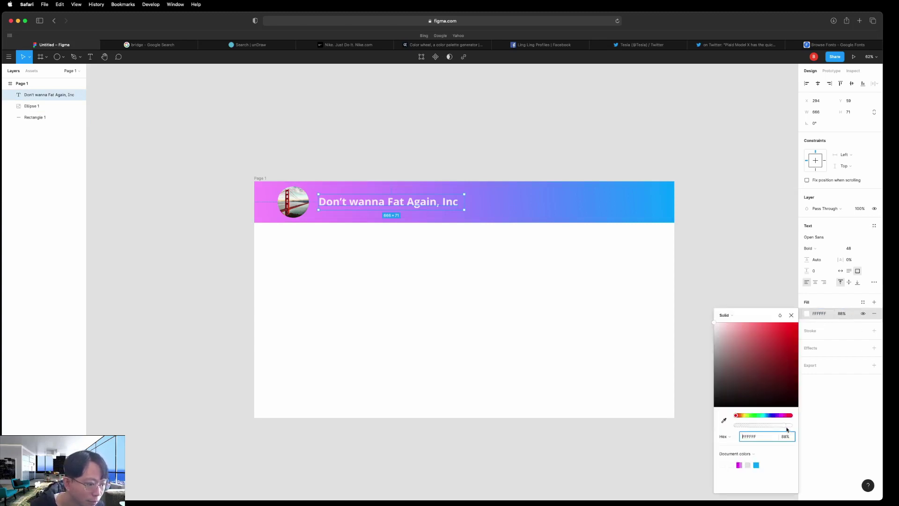
pyautogui.moveTo(786, 425); pyautogui.dragTo(785, 426)
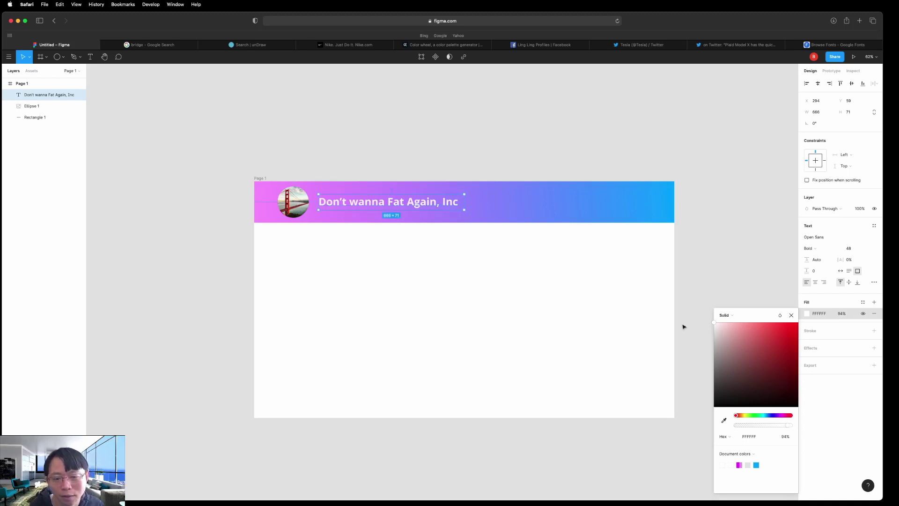
pyautogui.click(732, 281)
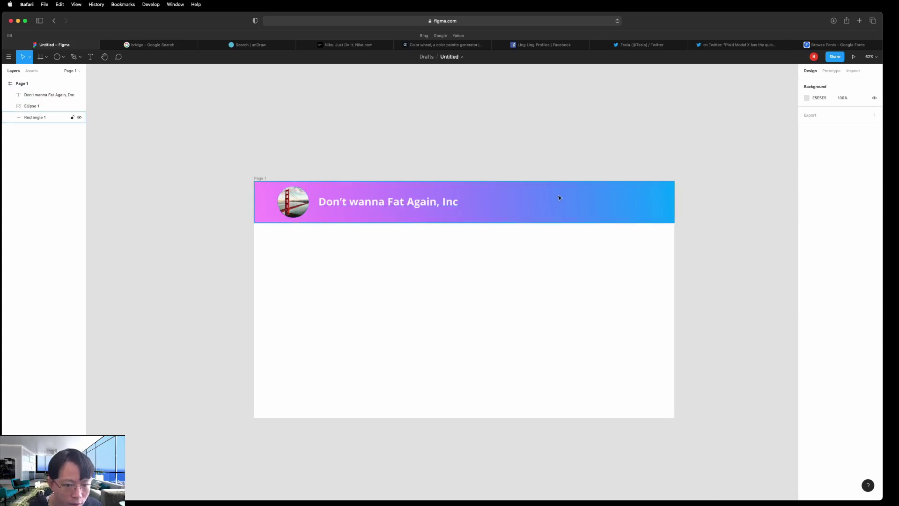
# Duplicate the header title into the blue end of the header bar, at about X 1229 and Y 59.
pyautogui.click(458, 203)
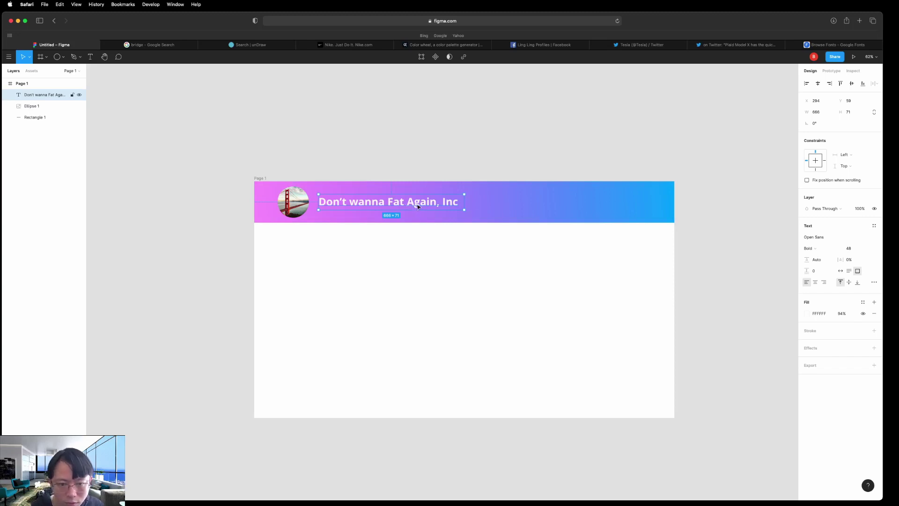
pyautogui.moveTo(431, 205); pyautogui.dragTo(637, 205)
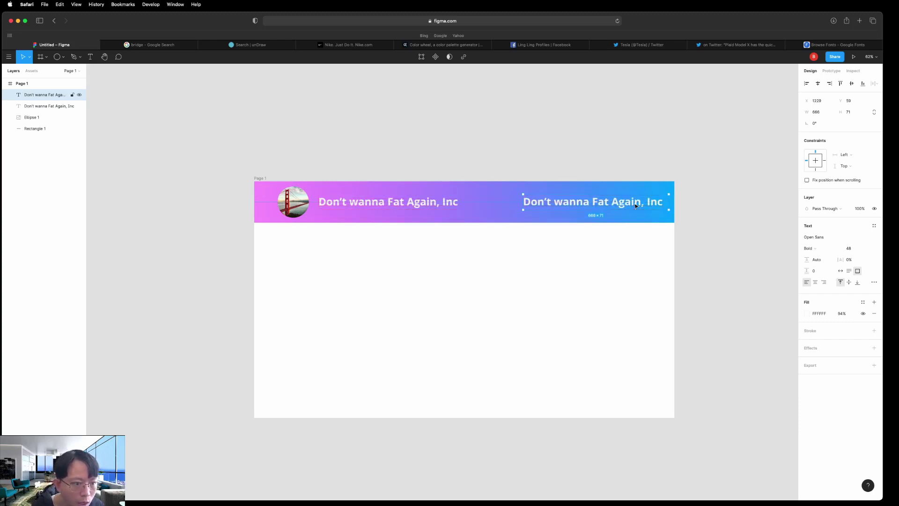
pyautogui.click(425, 204)
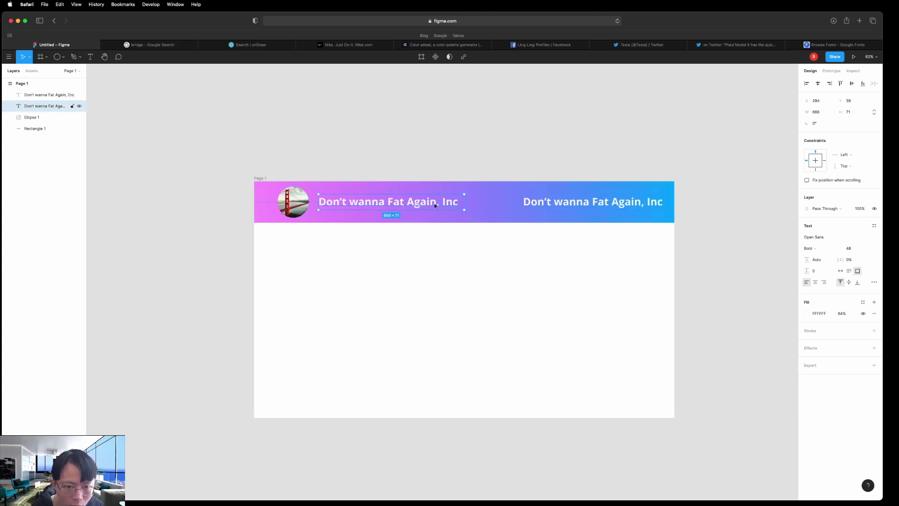
# Shrink the duplicated title's text box to about 211 × 51 and replace its text with "Login".
pyautogui.click(651, 202)
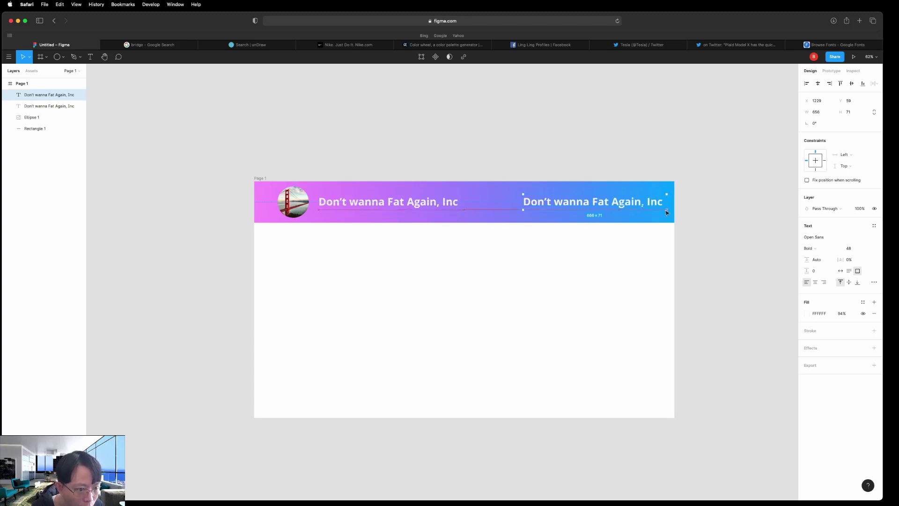
pyautogui.moveTo(666, 212); pyautogui.dragTo(570, 208)
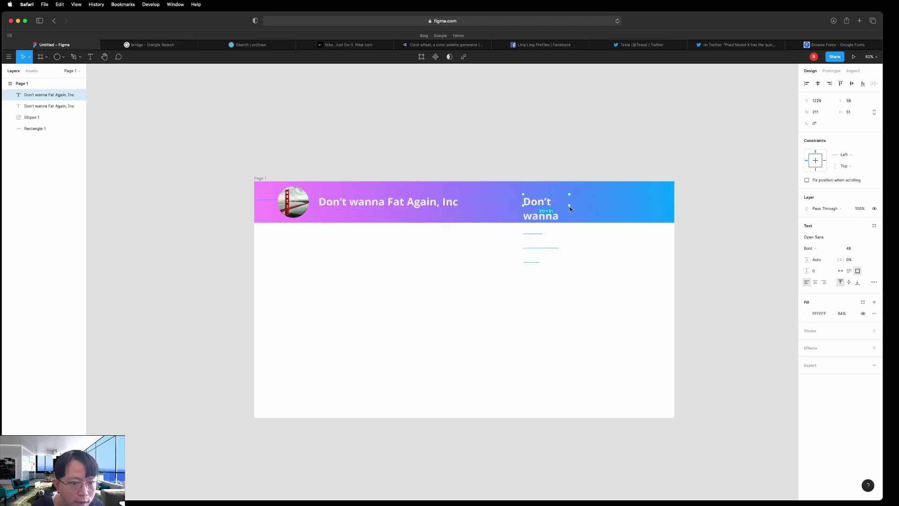
pyautogui.doubleClick(534, 202)
pyautogui.write('Login')
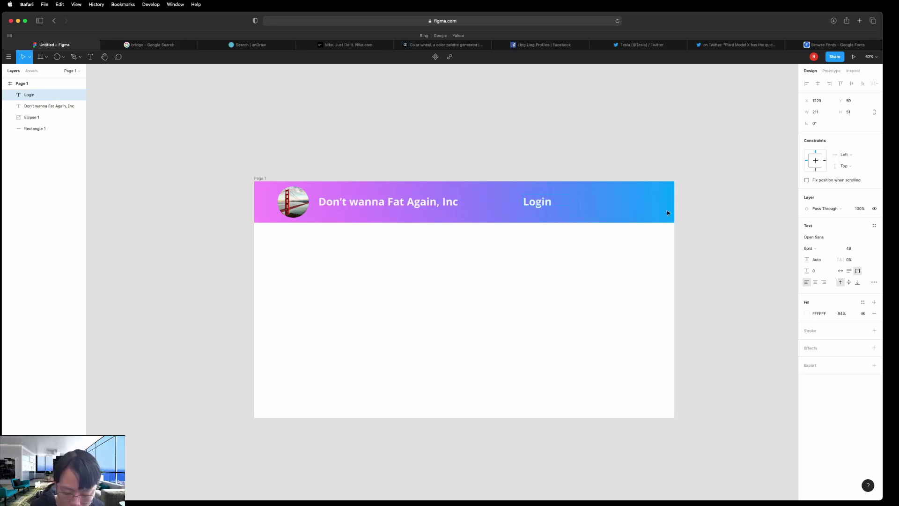
pyautogui.press('Escape')
# Narrow the Login text box to about 161 × 51 and place two copies beside it, the last at about X 1679.
pyautogui.click(572, 201)
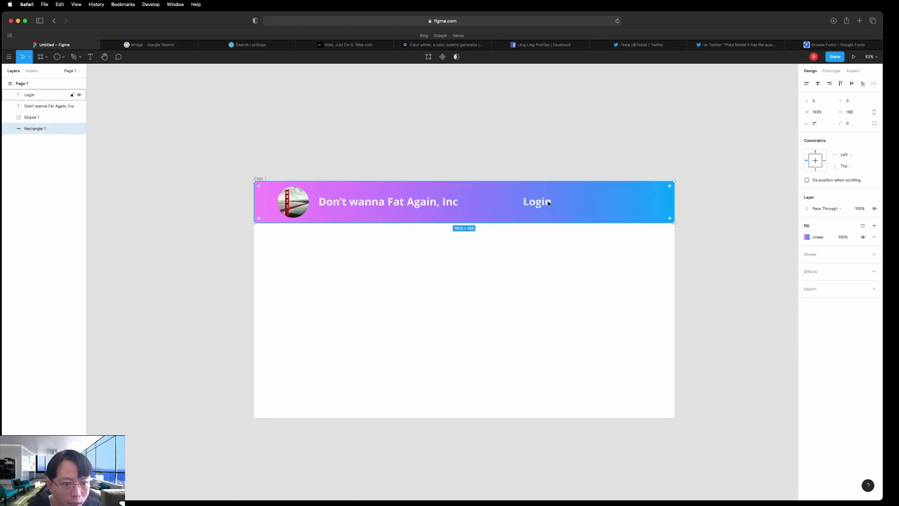
pyautogui.click(568, 202)
pyautogui.moveTo(570, 207); pyautogui.dragTo(651, 204)
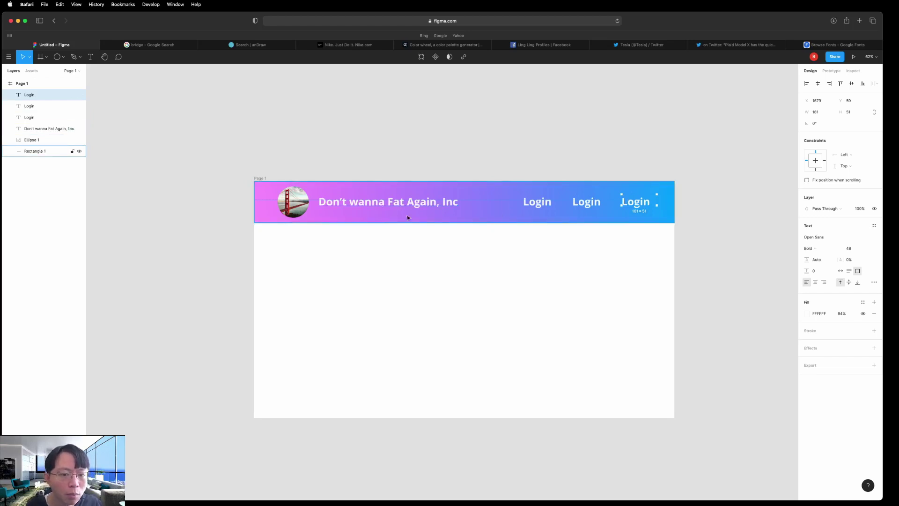
# Set the font size of all three Login texts in the header bar to 36.
pyautogui.click(538, 203)
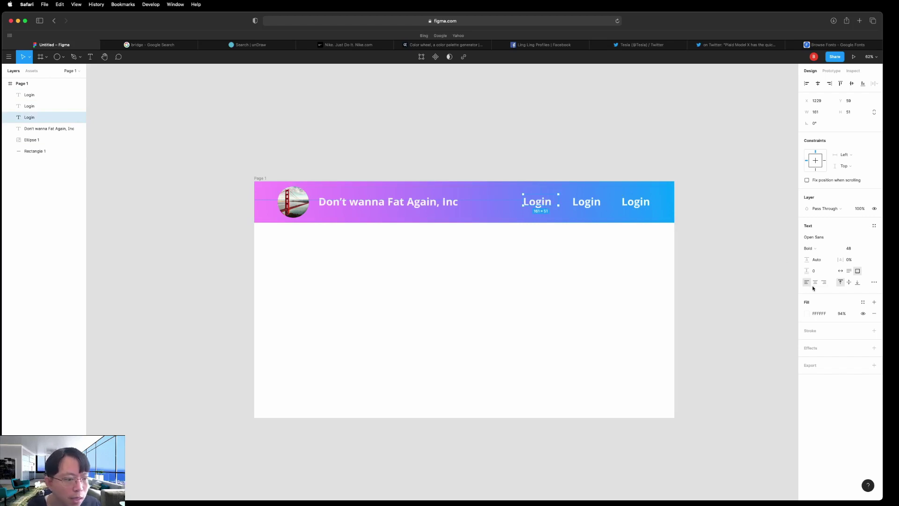
pyautogui.click(867, 248)
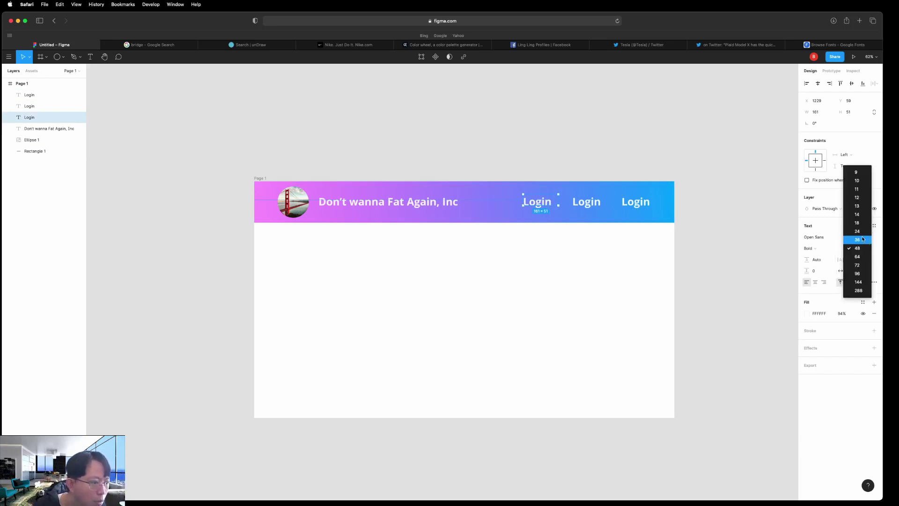
pyautogui.click(862, 239)
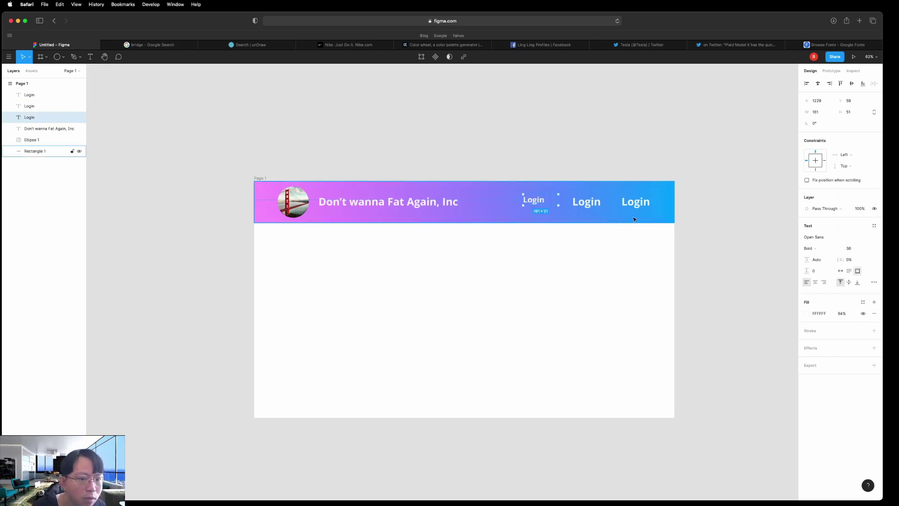
pyautogui.click(585, 202)
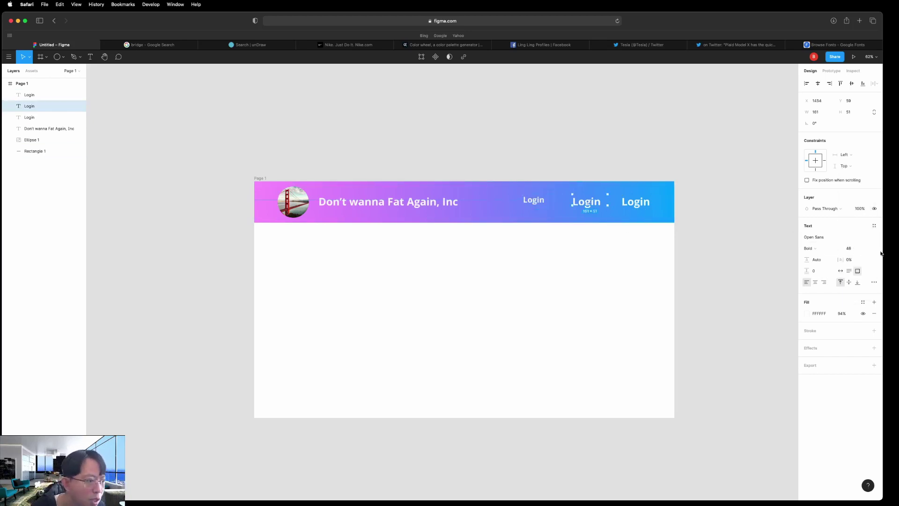
pyautogui.click(864, 251)
pyautogui.click(857, 239)
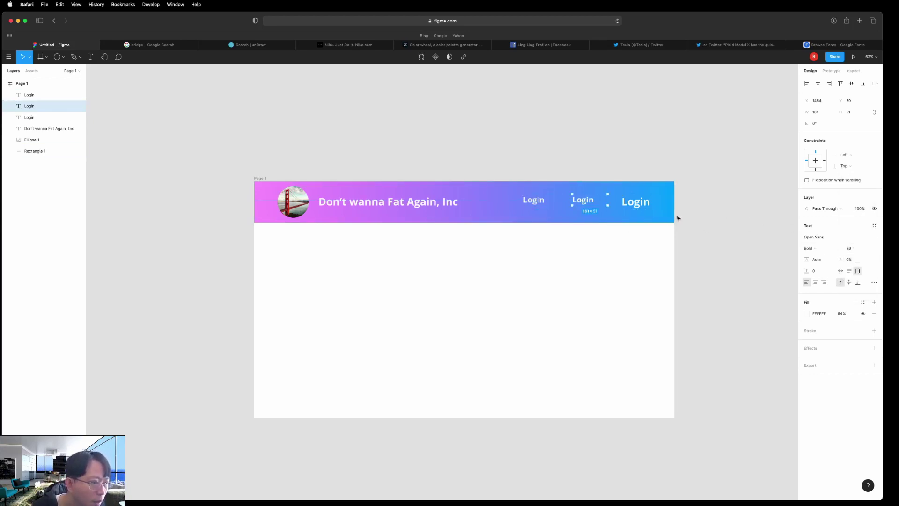
pyautogui.press('Tab')
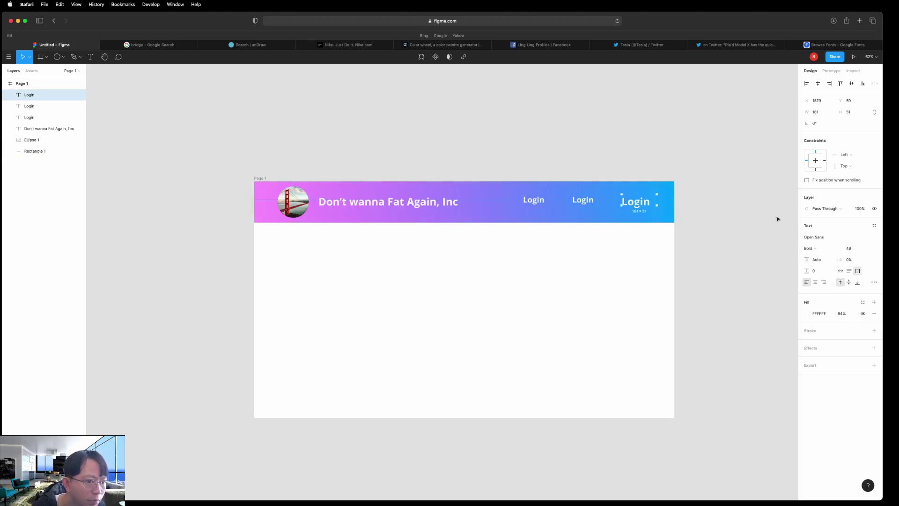
pyautogui.click(859, 249)
pyautogui.click(869, 251)
pyautogui.click(857, 241)
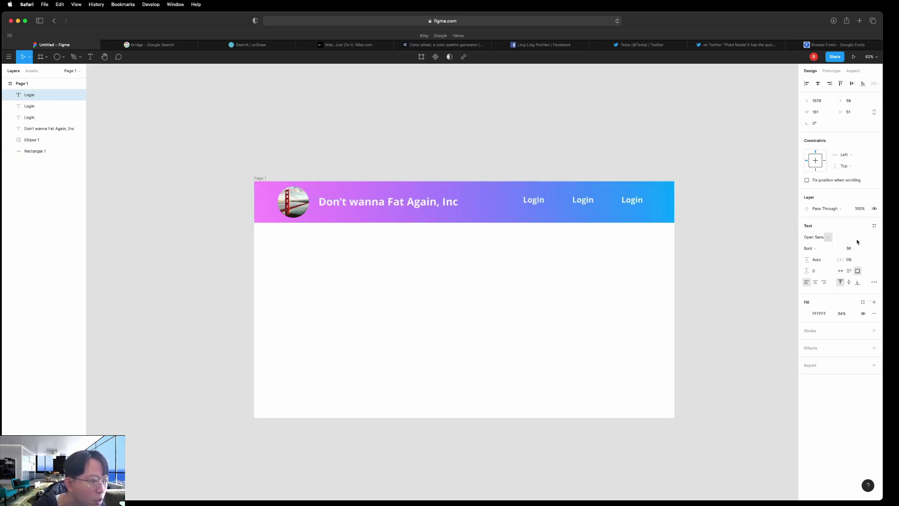
# Reposition the three Login texts in the header bar to about X 1337, 1532 and 1727, at Y about 70.
pyautogui.moveTo(636, 201); pyautogui.dragTo(647, 204)
pyautogui.moveTo(580, 202); pyautogui.dragTo(602, 205)
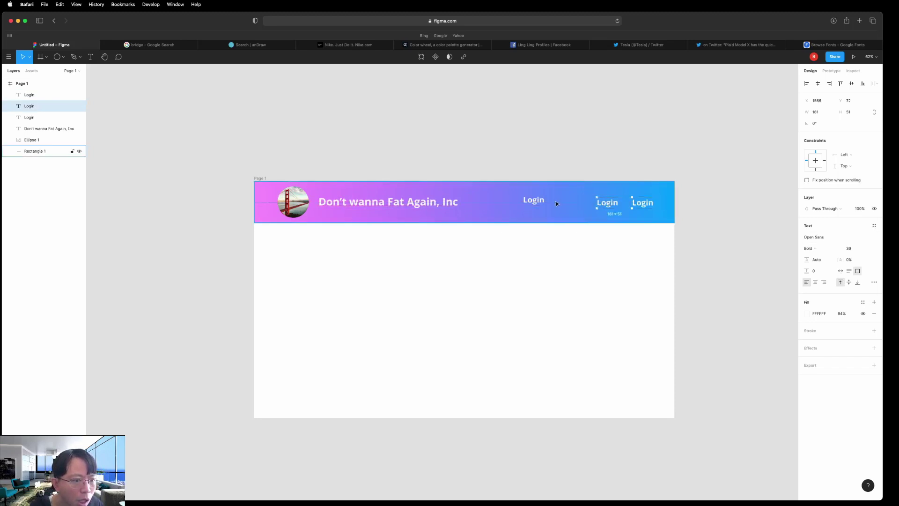
pyautogui.hotkey('shift', 'Left')
pyautogui.hotkey('shift', 'Left')
pyautogui.hotkey('shift', 'Left')
pyautogui.press('Left')
pyautogui.press('Left')
pyautogui.press('Left')
pyautogui.press('Left')
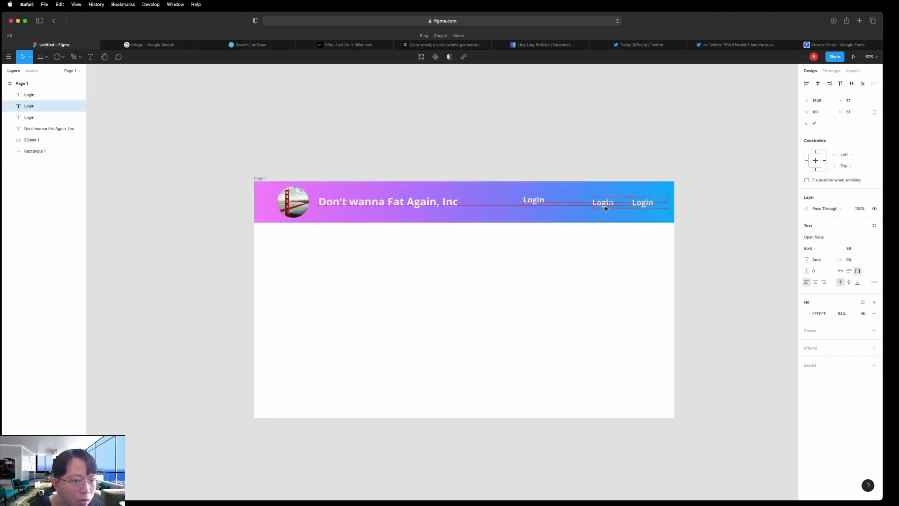
pyautogui.moveTo(541, 203); pyautogui.dragTo(563, 204)
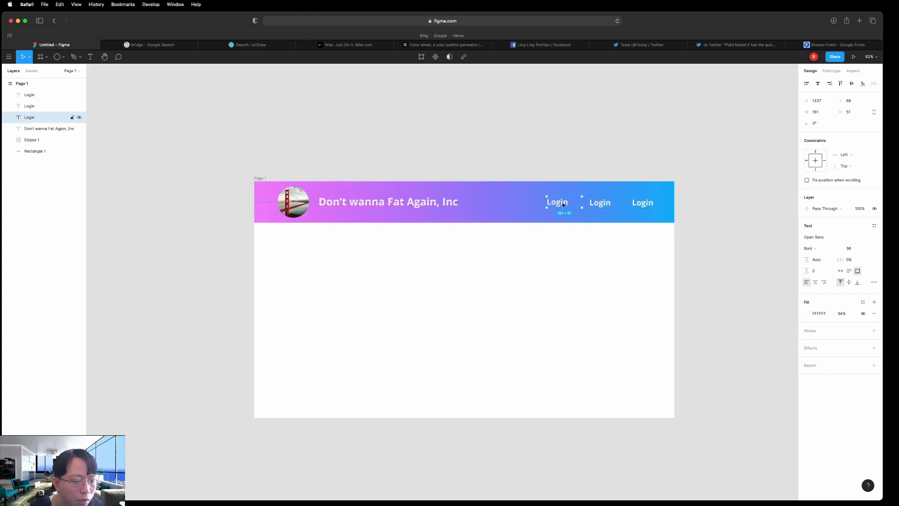
# Replace the middle Login text with "Deals" and the last one with "About".
pyautogui.click(607, 205)
pyautogui.doubleClick(611, 206)
pyautogui.write('Deals')
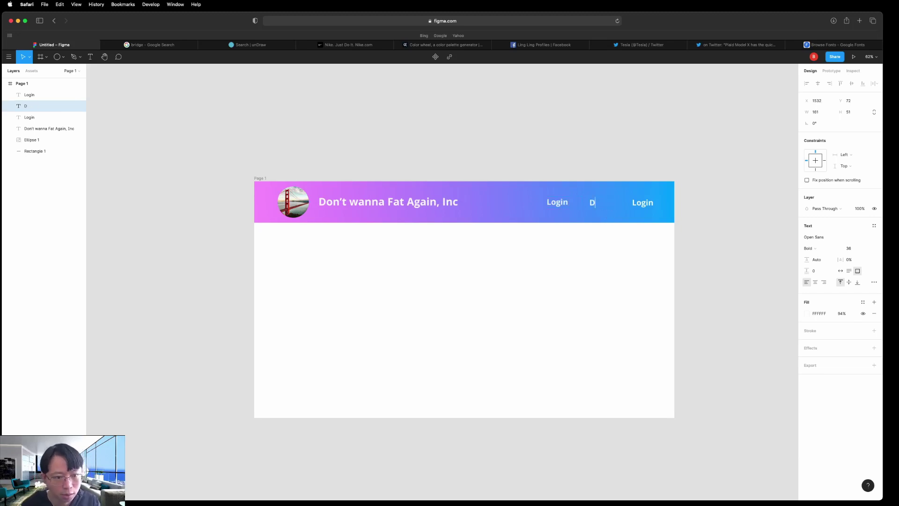
pyautogui.click(646, 205)
pyautogui.doubleClick(646, 205)
pyautogui.write('Ab')
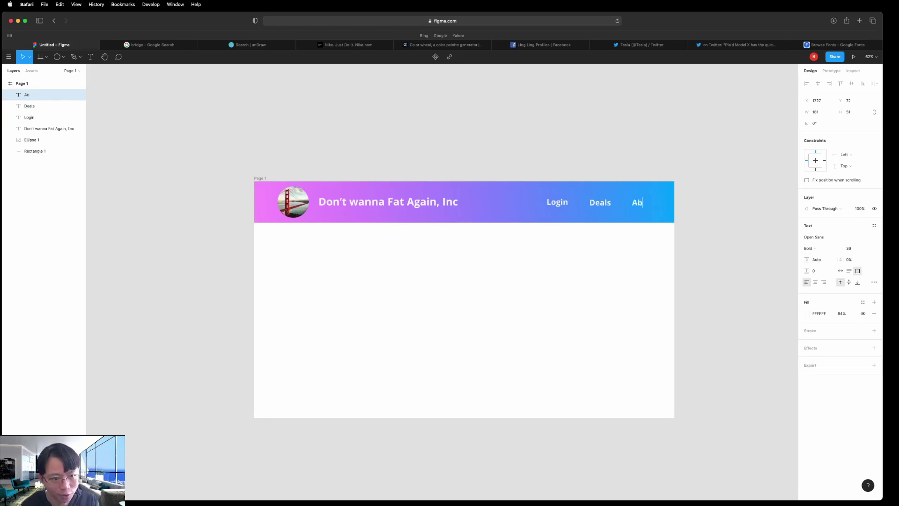
pyautogui.write('out')
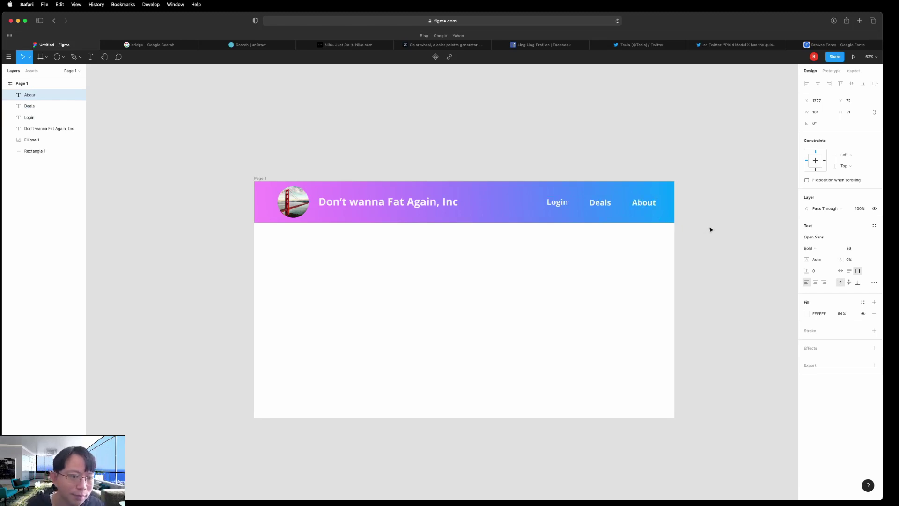
pyautogui.click(742, 191)
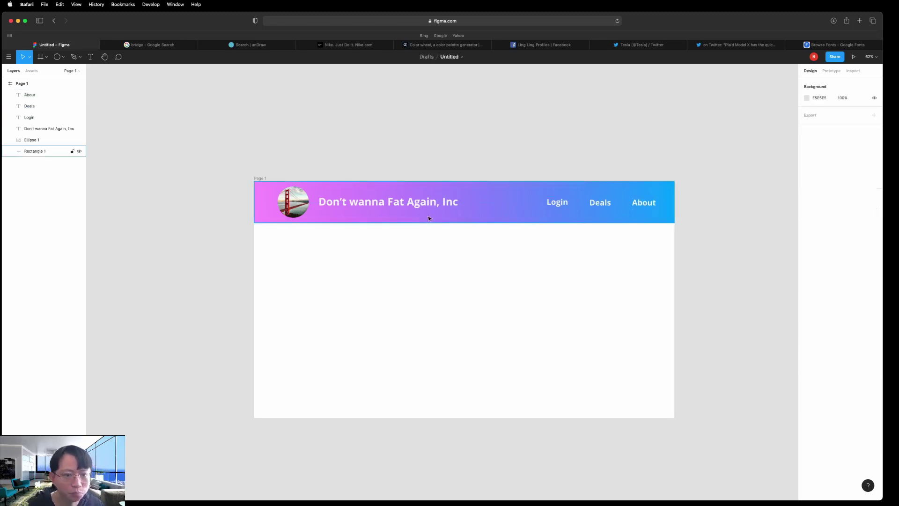
# Lower the opacity of the Login link's white fill to 90%.
pyautogui.click(558, 205)
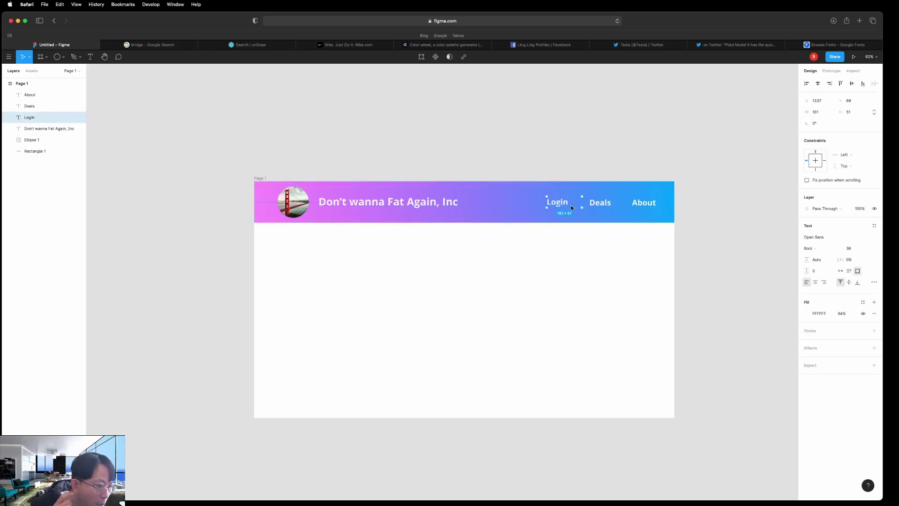
pyautogui.click(843, 314)
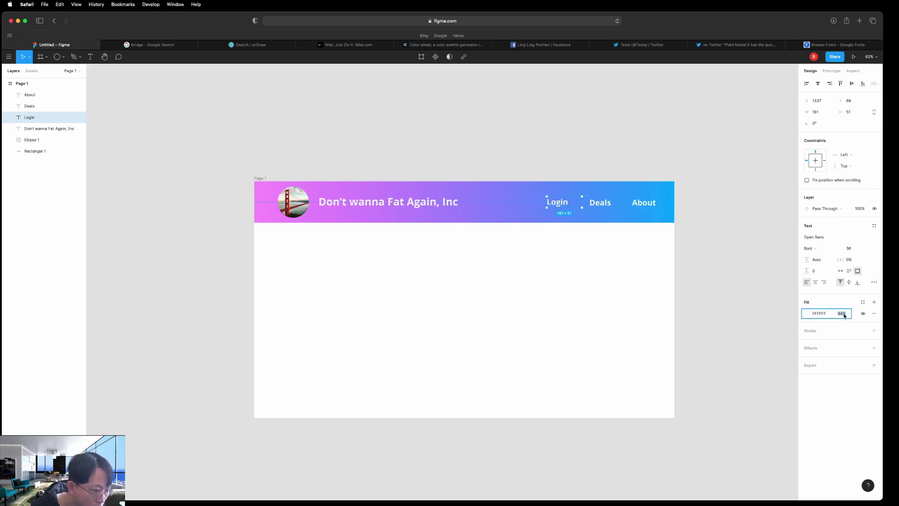
pyautogui.click(807, 315)
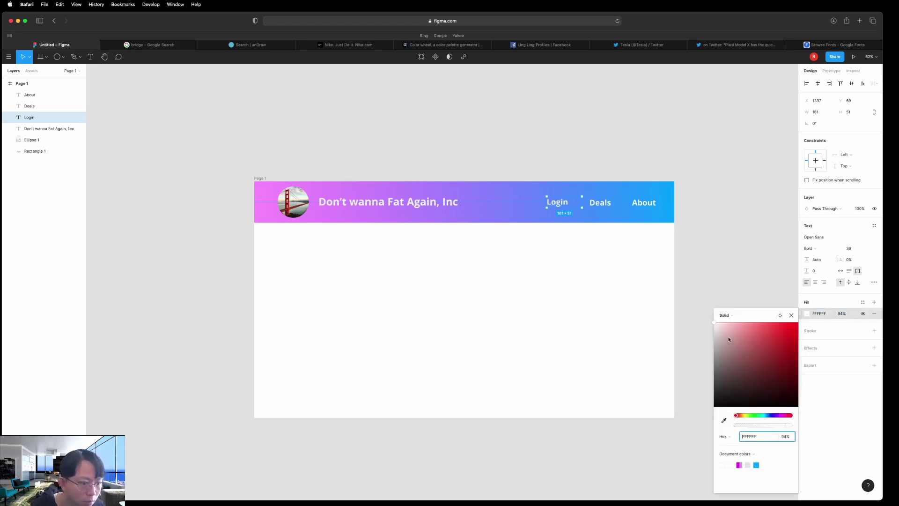
pyautogui.moveTo(786, 426); pyautogui.dragTo(786, 425)
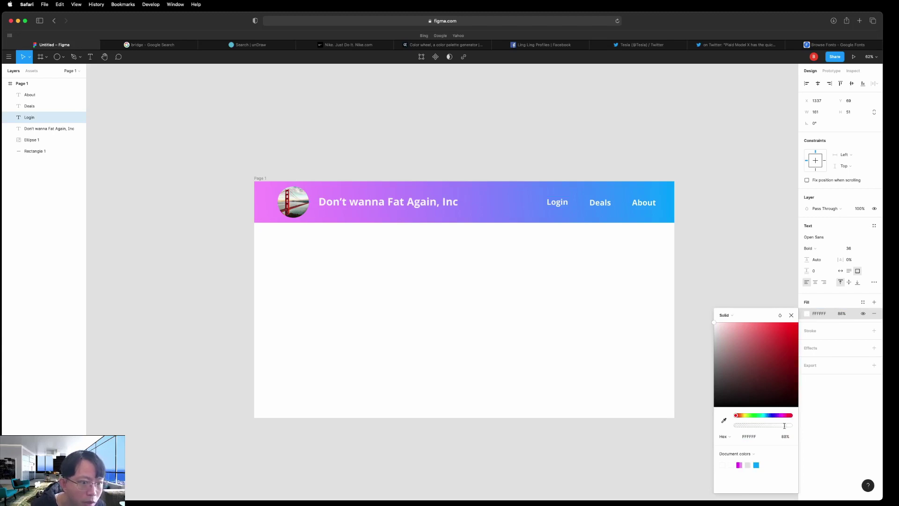
pyautogui.click(752, 287)
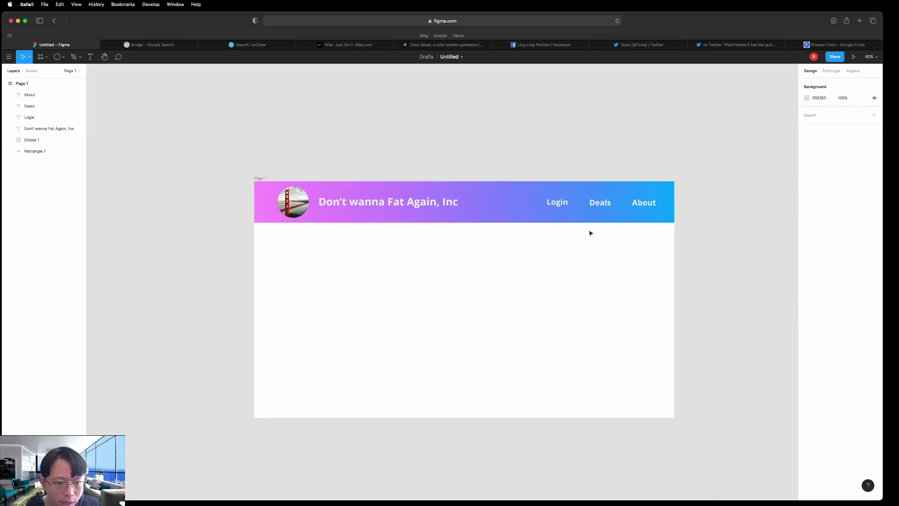
# Check the fills of the three header links and reduce the Login link's fill opacity to about 88%.
pyautogui.click(558, 202)
pyautogui.keyDown('shift'); pyautogui.click(600, 202); pyautogui.keyUp('shift')
pyautogui.keyDown('shift'); pyautogui.click(644, 202); pyautogui.keyUp('shift')
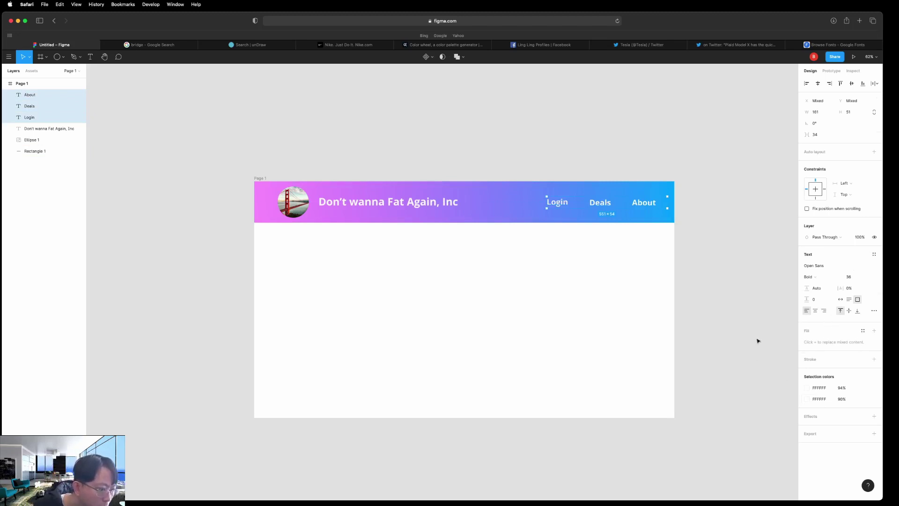
pyautogui.click(638, 282)
pyautogui.click(567, 203)
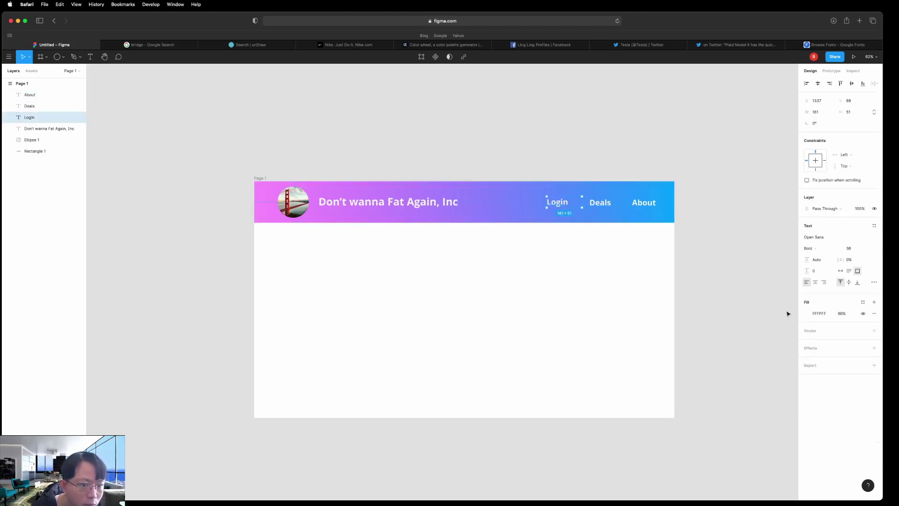
pyautogui.click(841, 313)
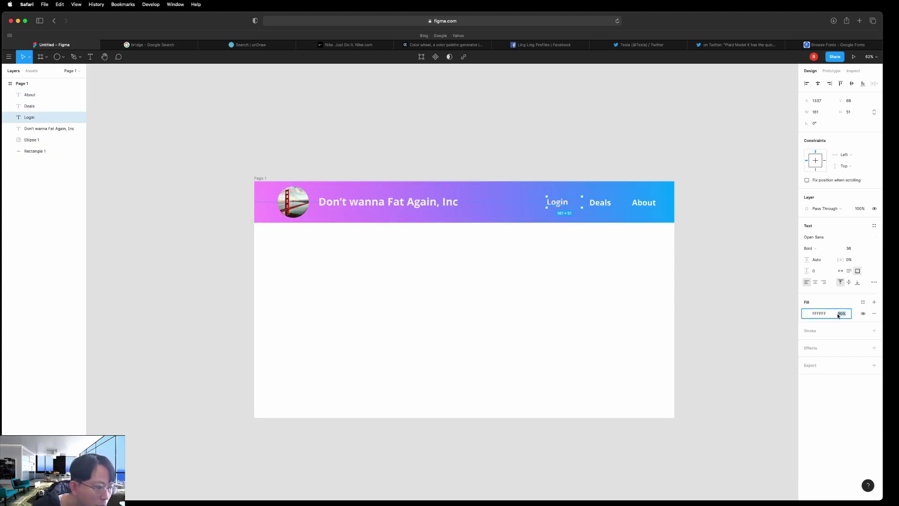
pyautogui.click(807, 314)
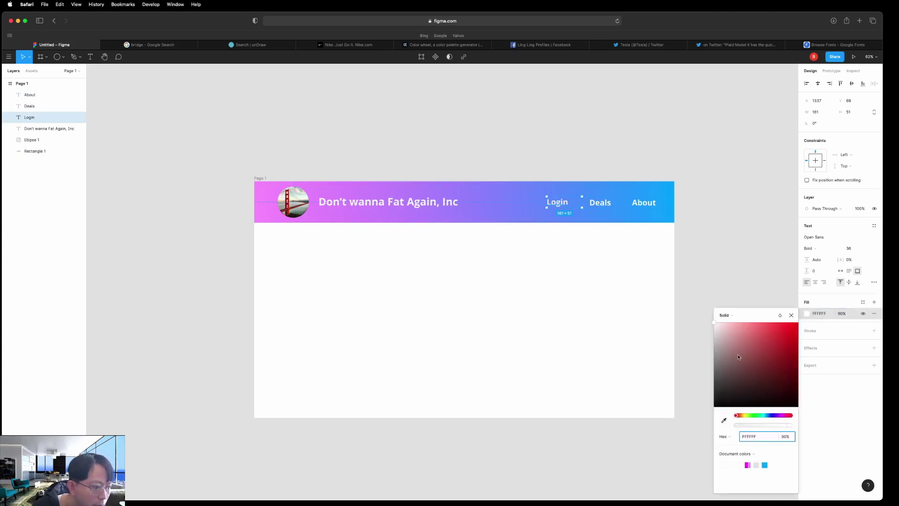
pyautogui.moveTo(785, 426); pyautogui.dragTo(783, 425)
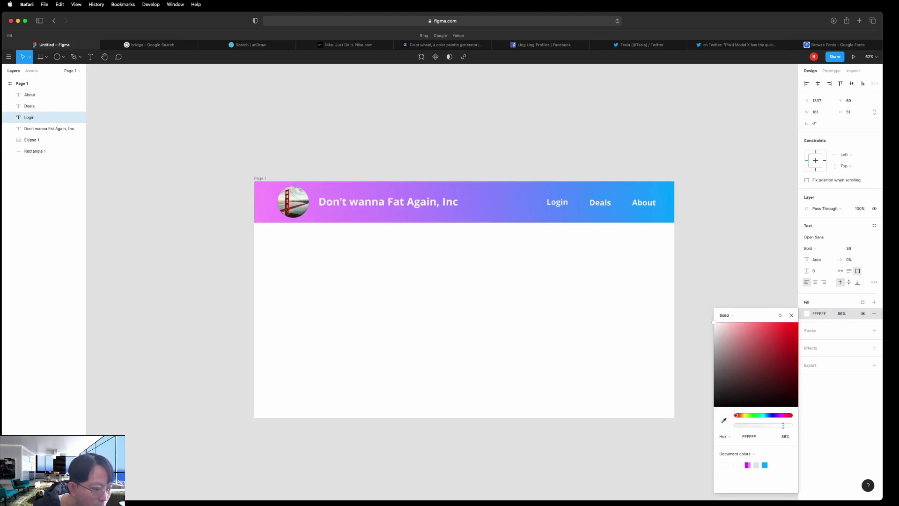
pyautogui.click(772, 260)
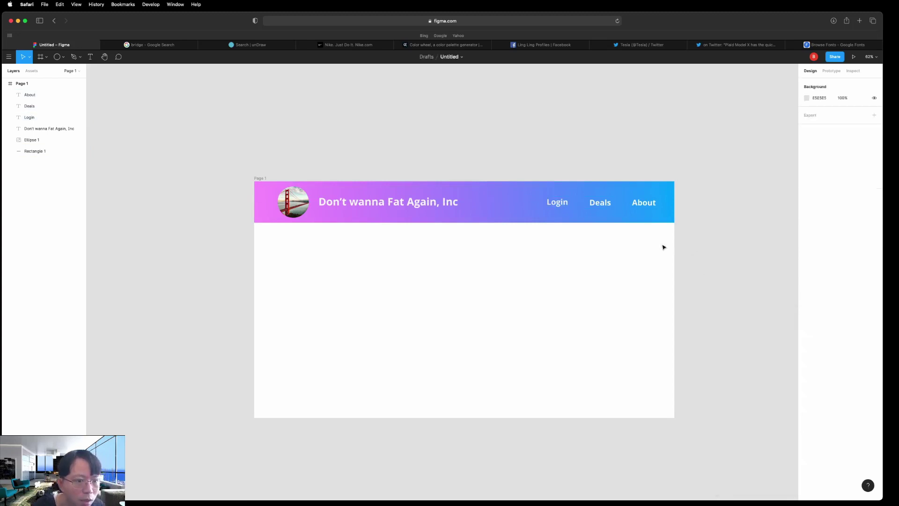
pyautogui.click(600, 202)
pyautogui.click(705, 256)
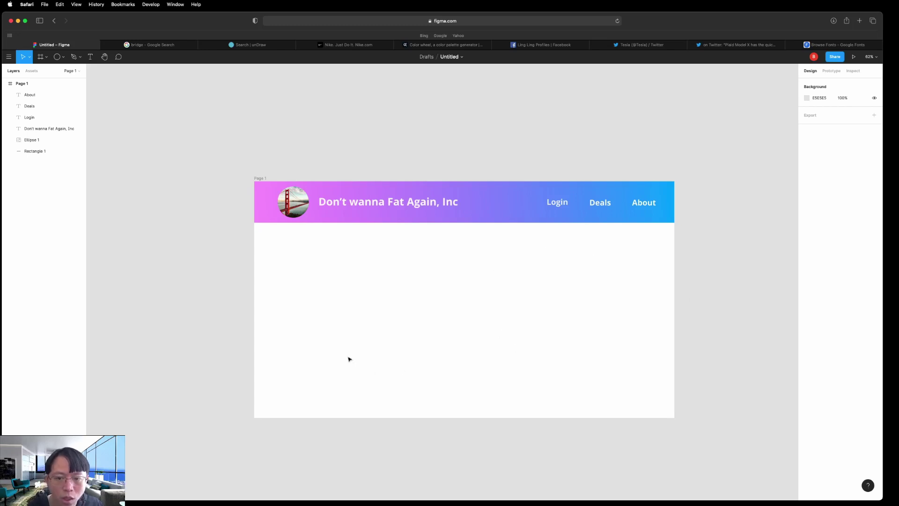
# Add a text box of about 697 × 113 below the header at X 156, Y 338 reading "Revolution Plus +".
pyautogui.click(90, 57)
pyautogui.moveTo(287, 255); pyautogui.dragTo(441, 281)
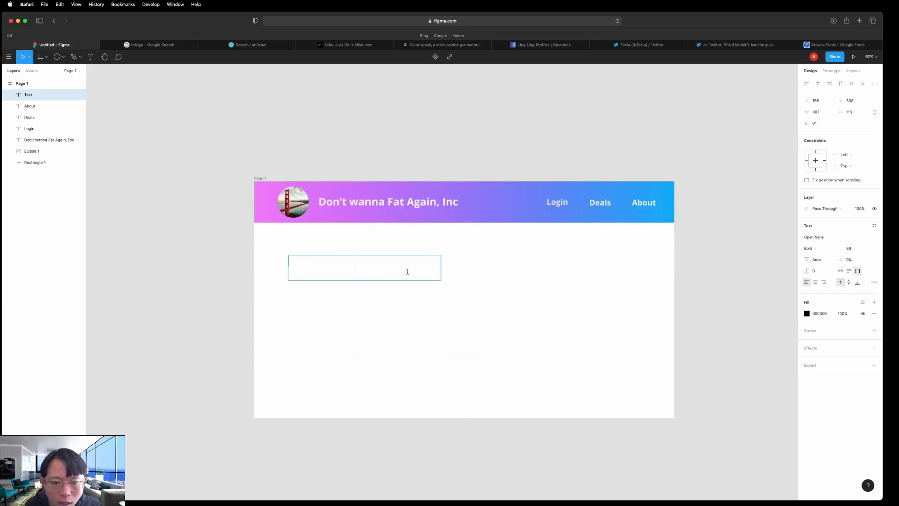
pyautogui.write('R')
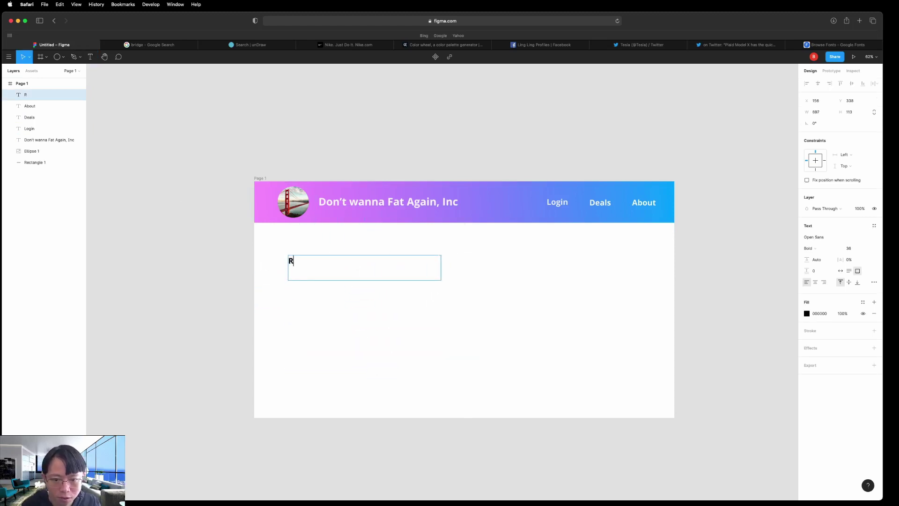
pyautogui.write('evolution ')
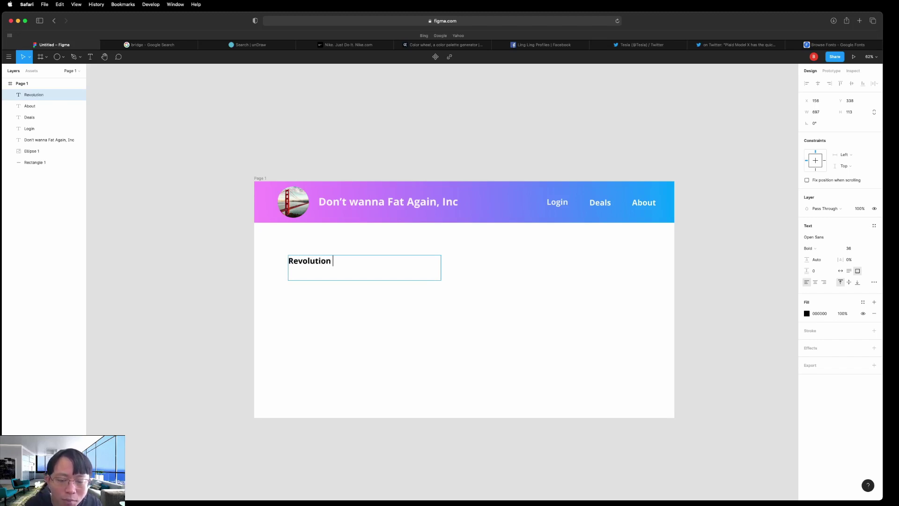
pyautogui.write('Plus')
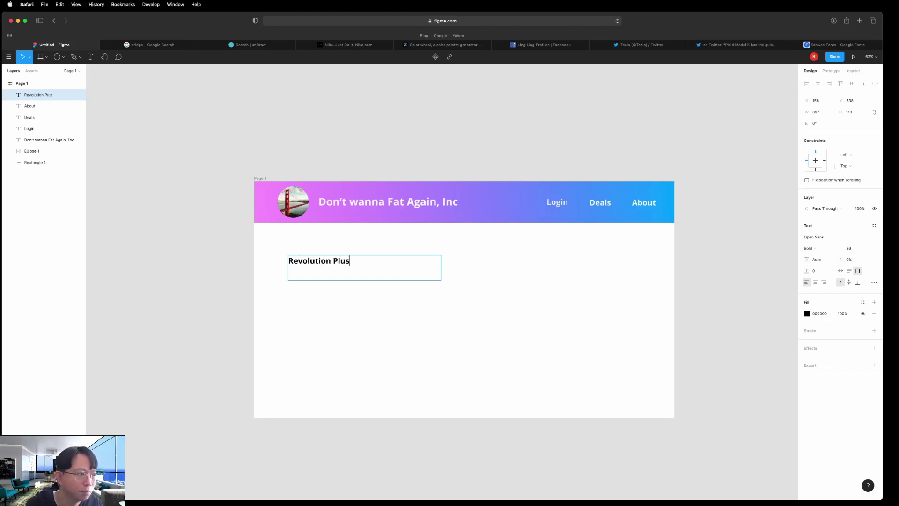
pyautogui.write(' +')
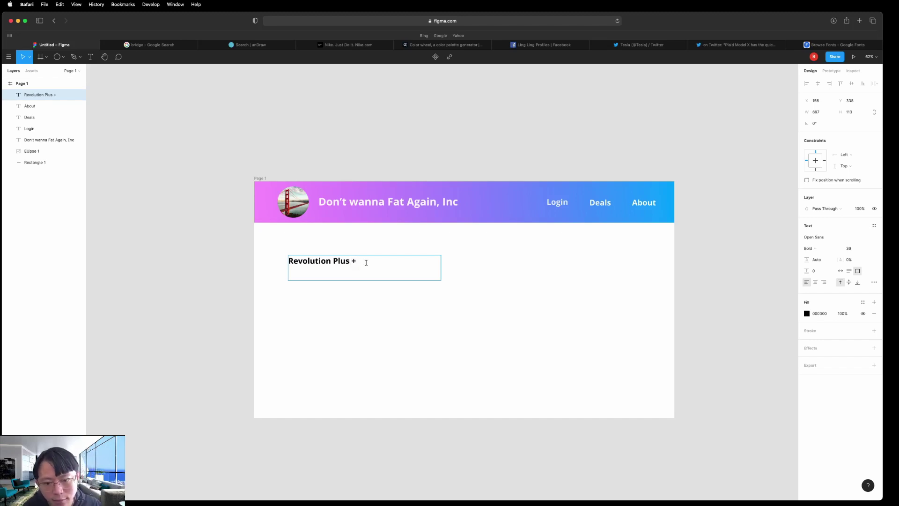
pyautogui.press('Escape')
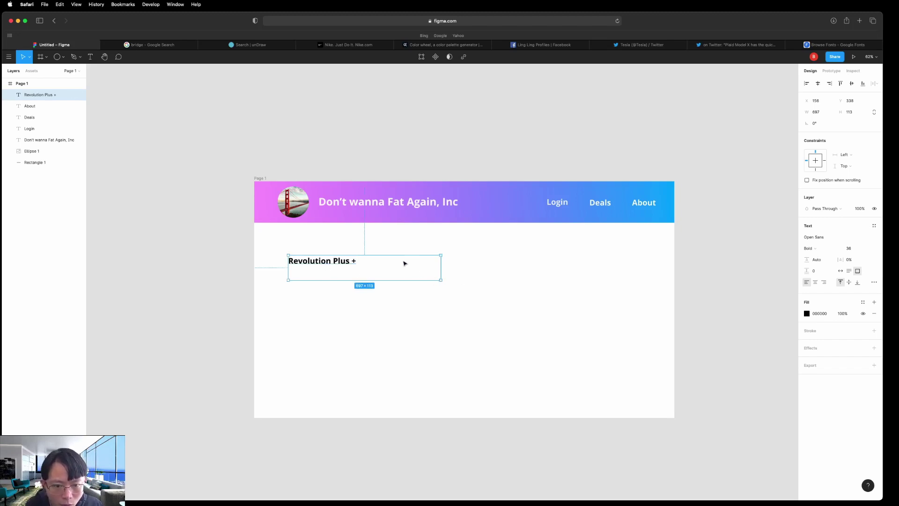
# Compare the text settings of the header title with those of the "Revolution Plus +" heading.
pyautogui.click(402, 205)
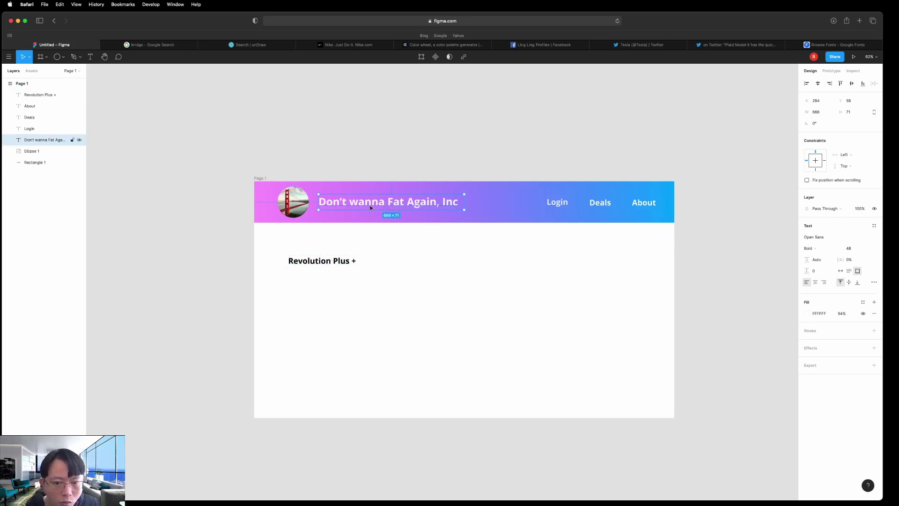
pyautogui.click(342, 264)
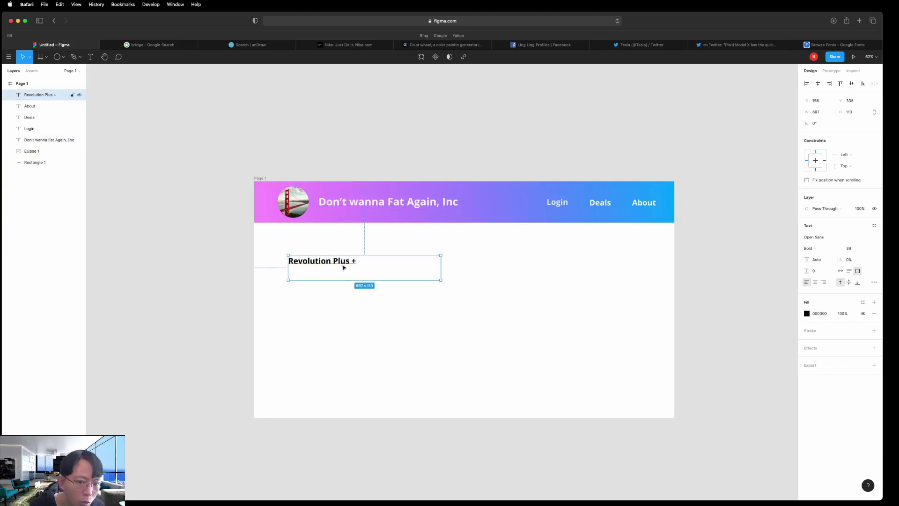
pyautogui.click(375, 205)
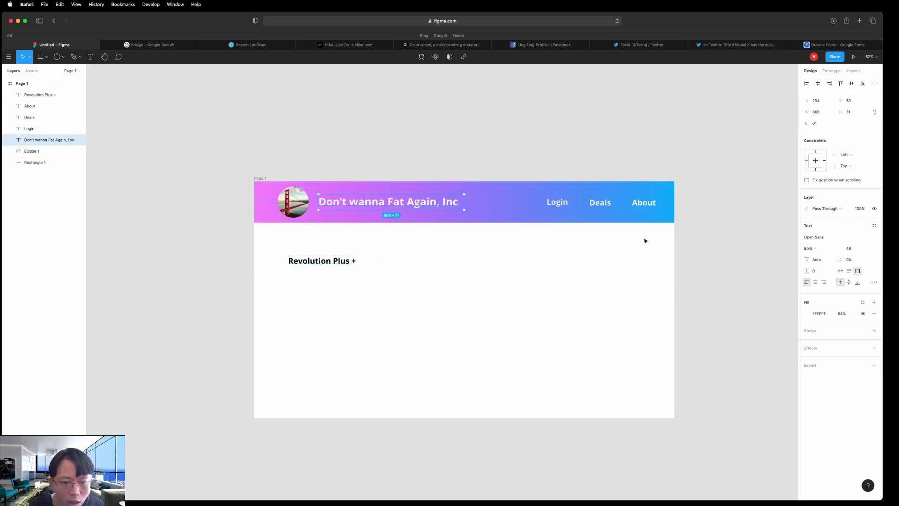
# Set the header title "Don't wanna Fat Again, Inc" to font size 36 and move it slightly down in the header bar.
pyautogui.click(869, 249)
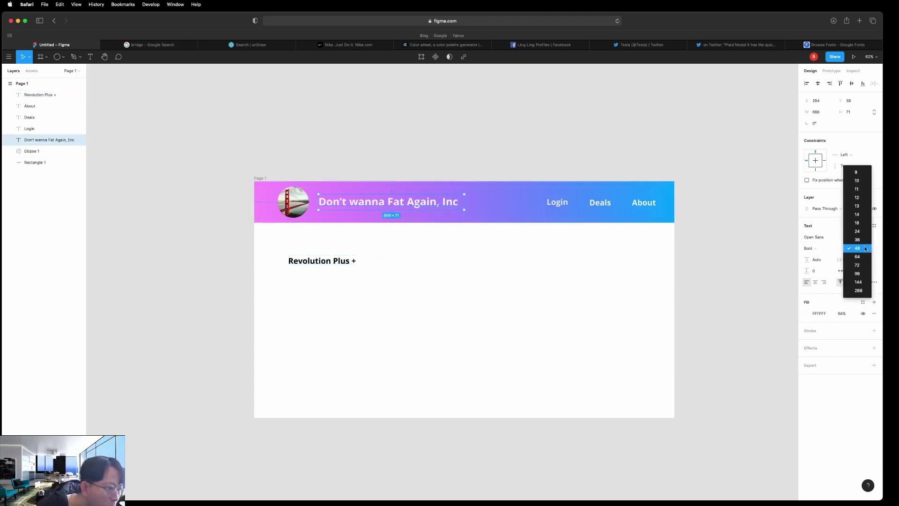
pyautogui.click(859, 239)
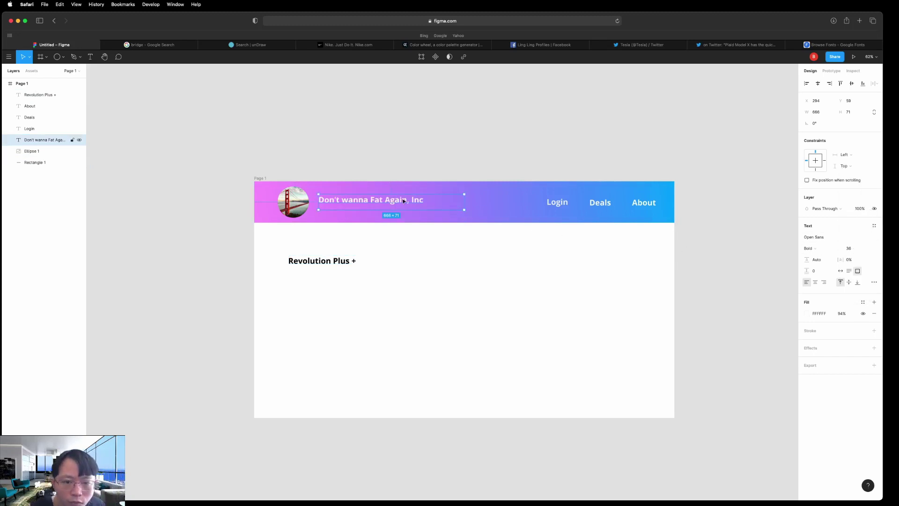
pyautogui.moveTo(408, 203); pyautogui.dragTo(407, 206)
# Set the "Revolution Plus +" heading to font size 48 and shrink its text box to about 510 × 73.
pyautogui.click(337, 262)
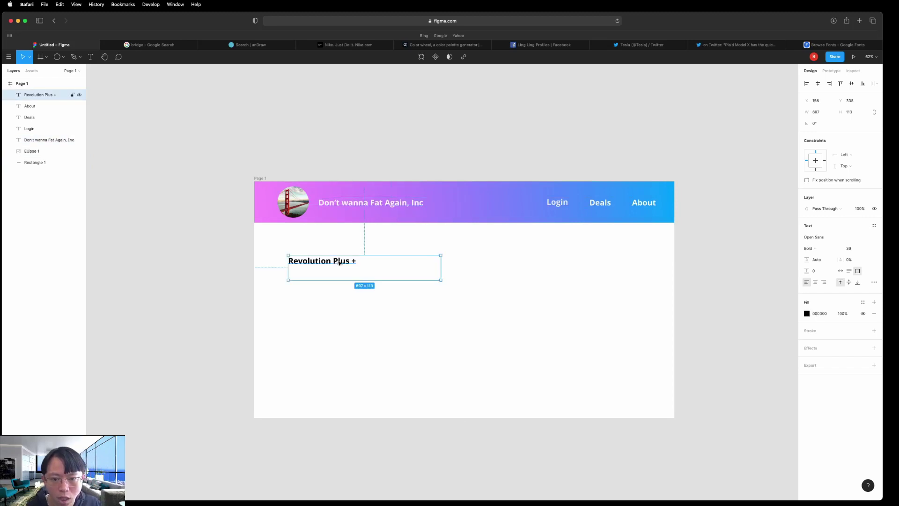
pyautogui.click(866, 250)
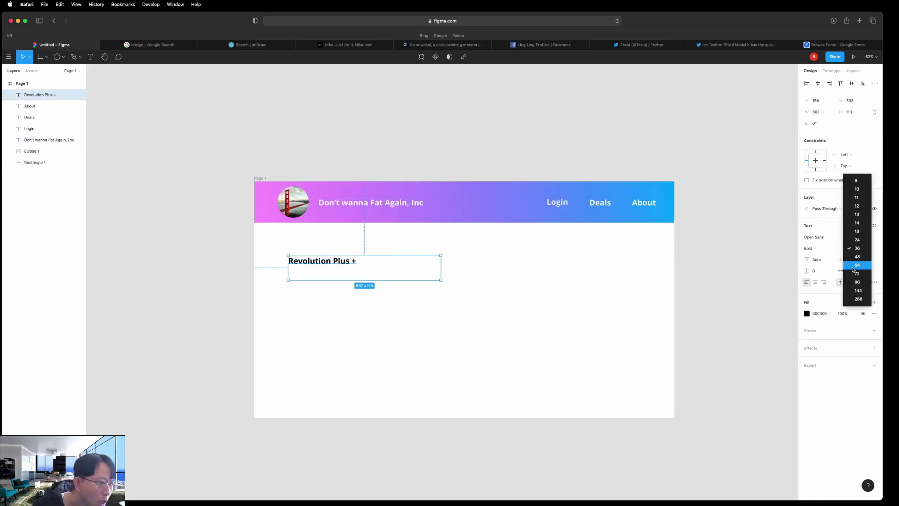
pyautogui.click(861, 257)
pyautogui.click(868, 250)
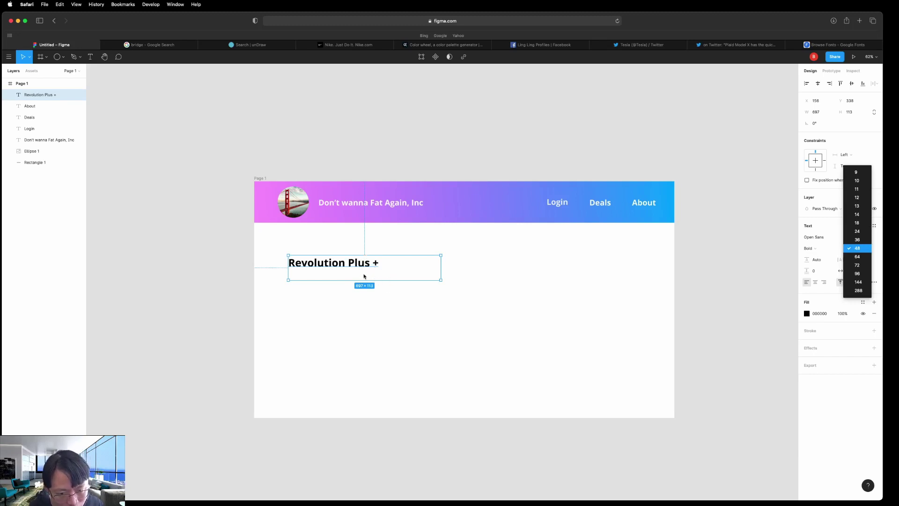
pyautogui.click(395, 265)
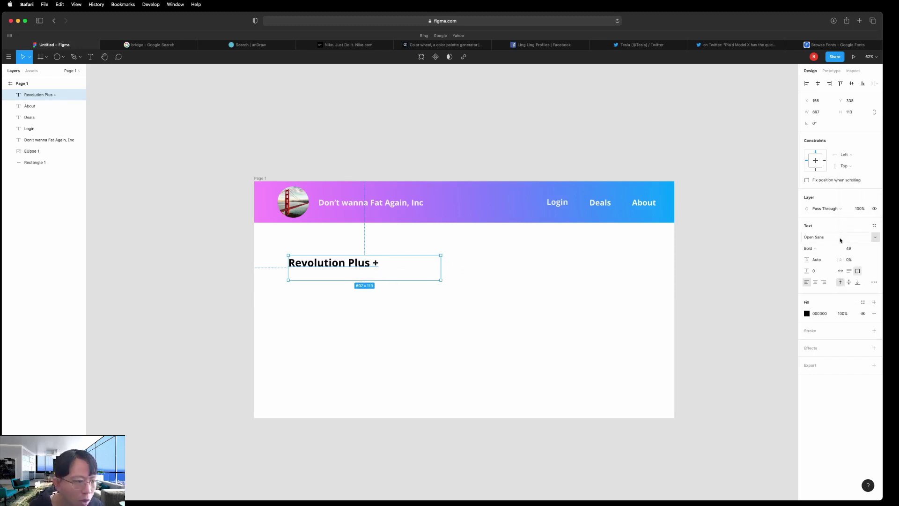
pyautogui.moveTo(439, 281); pyautogui.dragTo(401, 273)
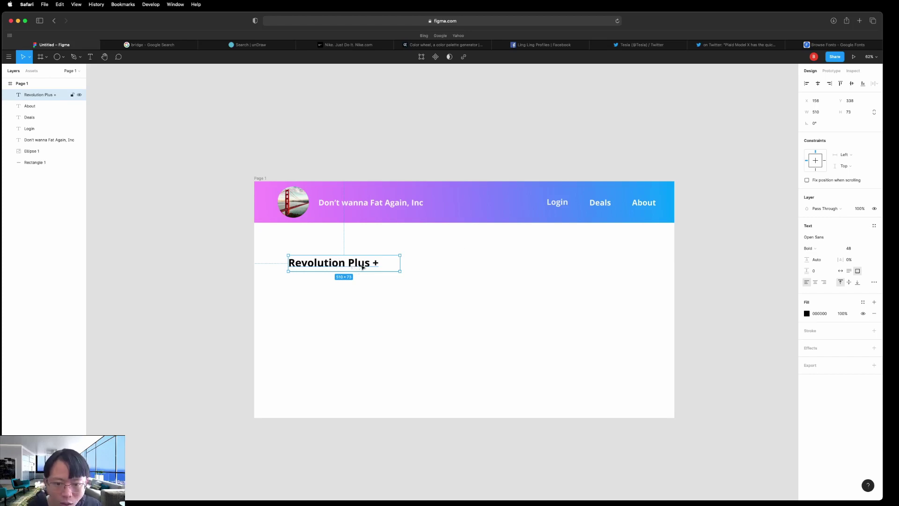
# Duplicate the "Revolution Plus +" heading directly below at Y 411 and change the copy's text to "20 years of Fitness researh in Diet and Routine".
pyautogui.moveTo(361, 270); pyautogui.dragTo(364, 284)
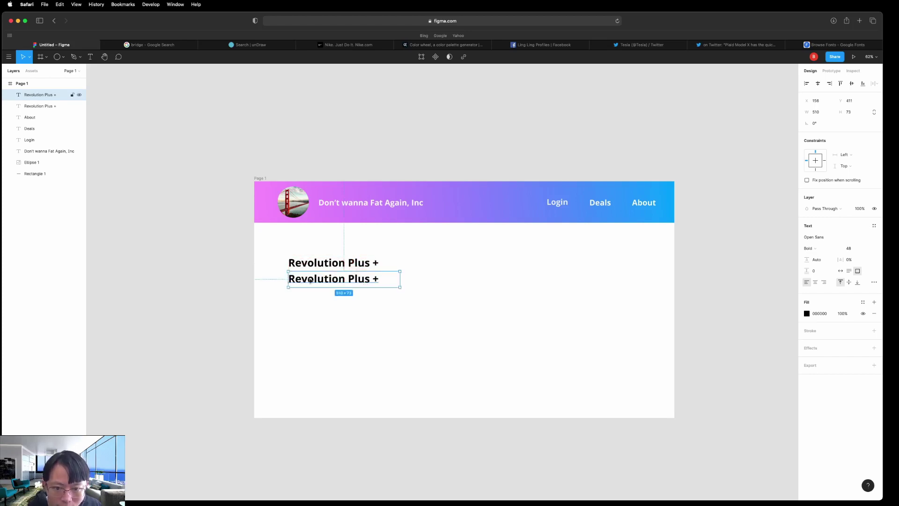
pyautogui.doubleClick(358, 284)
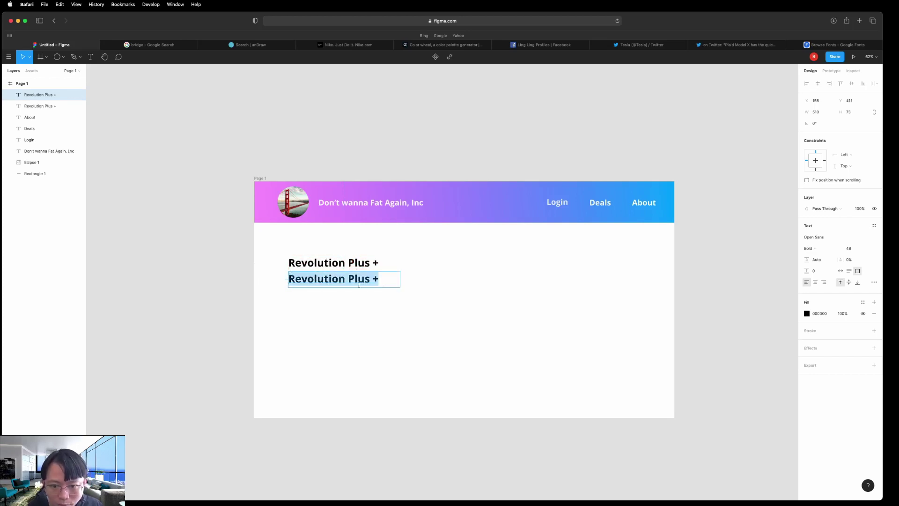
pyautogui.press('BackSpace')
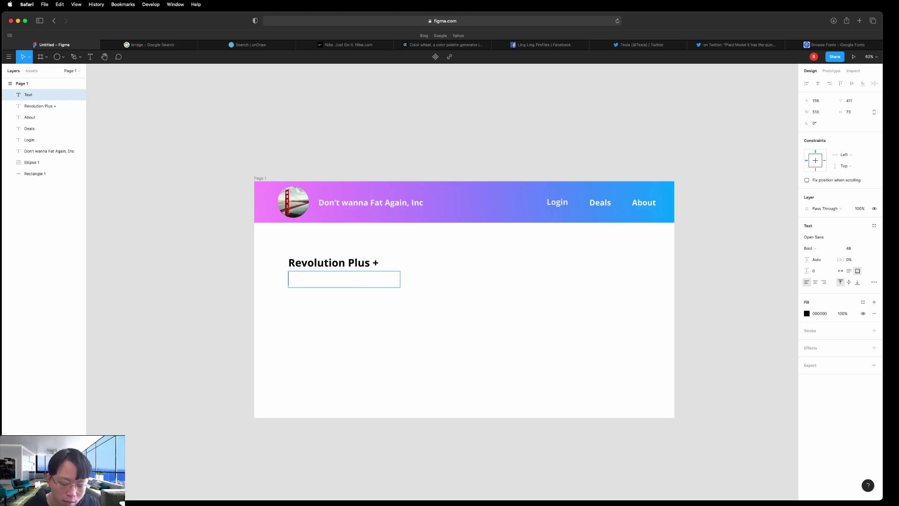
pyautogui.write('20 years of ')
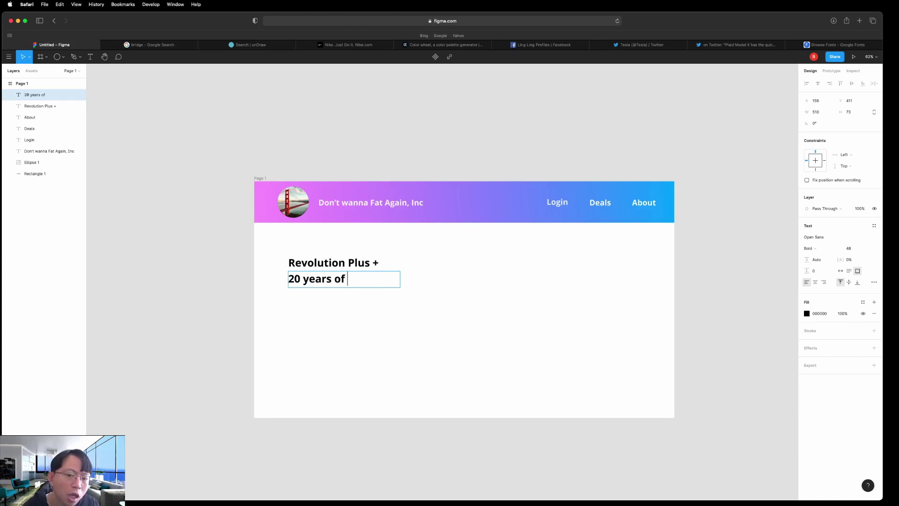
pyautogui.write('Fio')
pyautogui.press('BackSpace')
pyautogui.write('t')
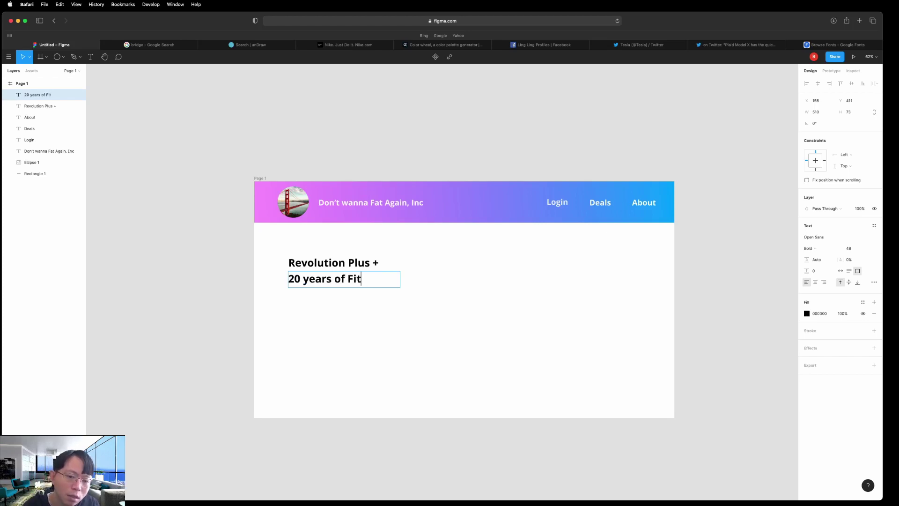
pyautogui.write('ness re')
pyautogui.press('BackSpace')
pyautogui.press('BackSpace')
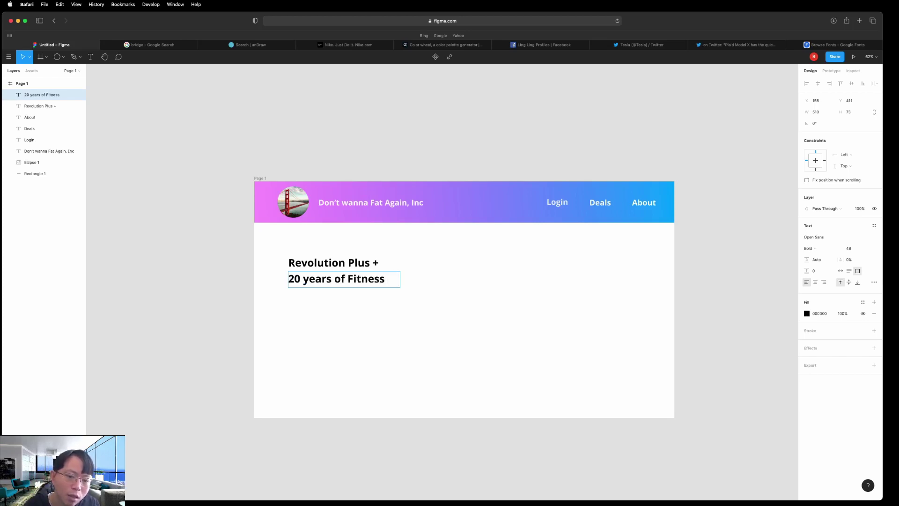
pyautogui.write('research')
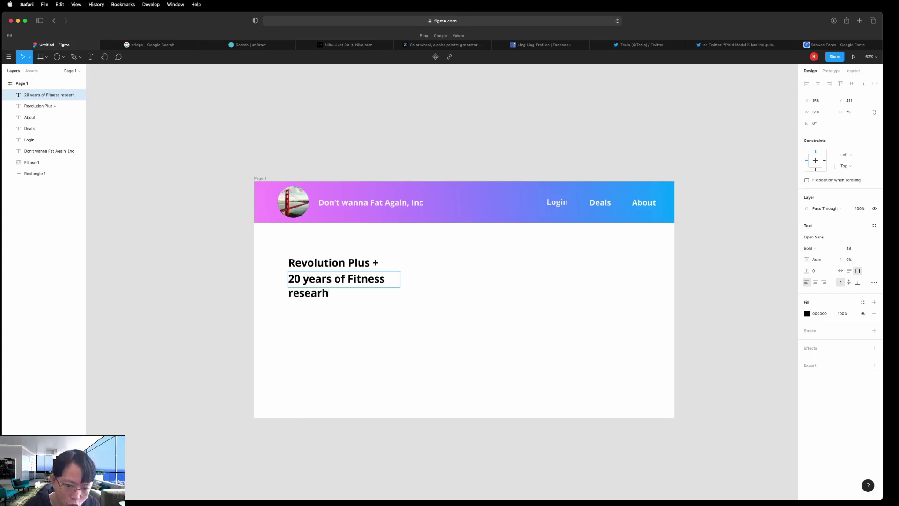
pyautogui.write(' in')
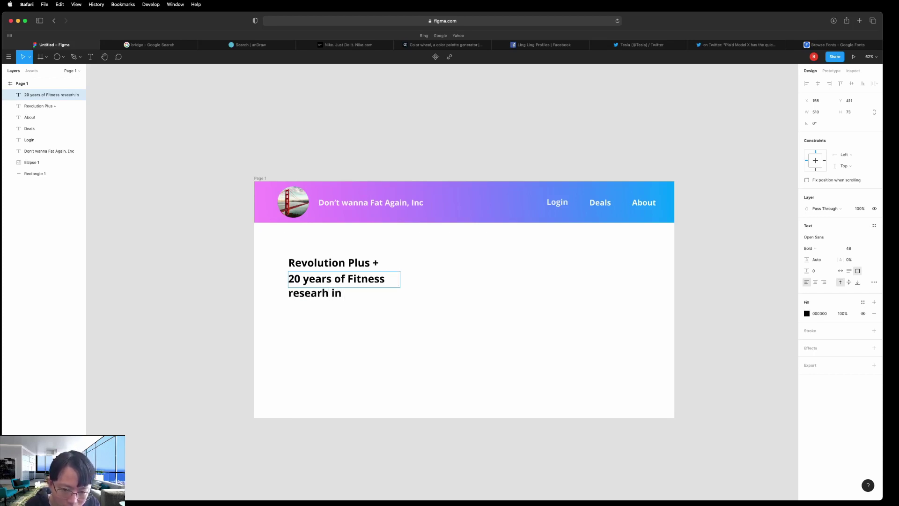
pyautogui.press('BackSpace')
pyautogui.press('BackSpace')
pyautogui.write('in ')
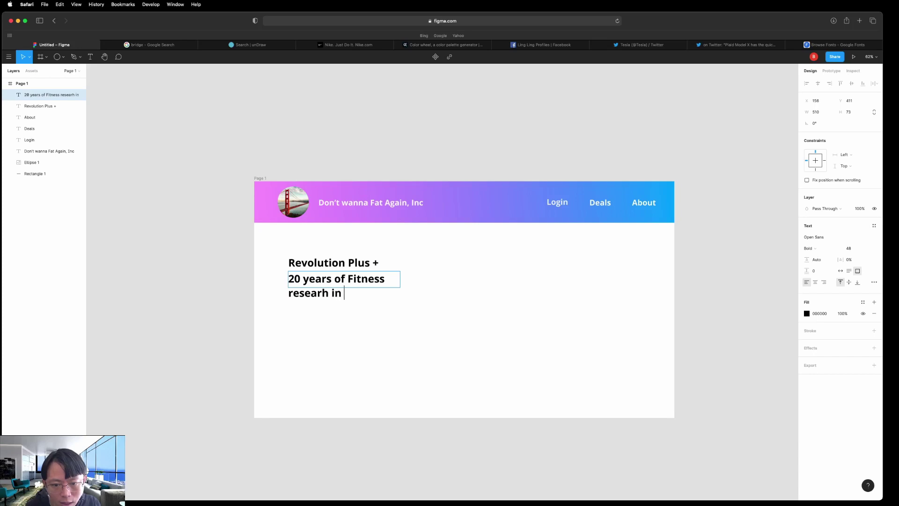
pyautogui.write('diet and')
pyautogui.press('BackSpace')
pyautogui.press('BackSpace')
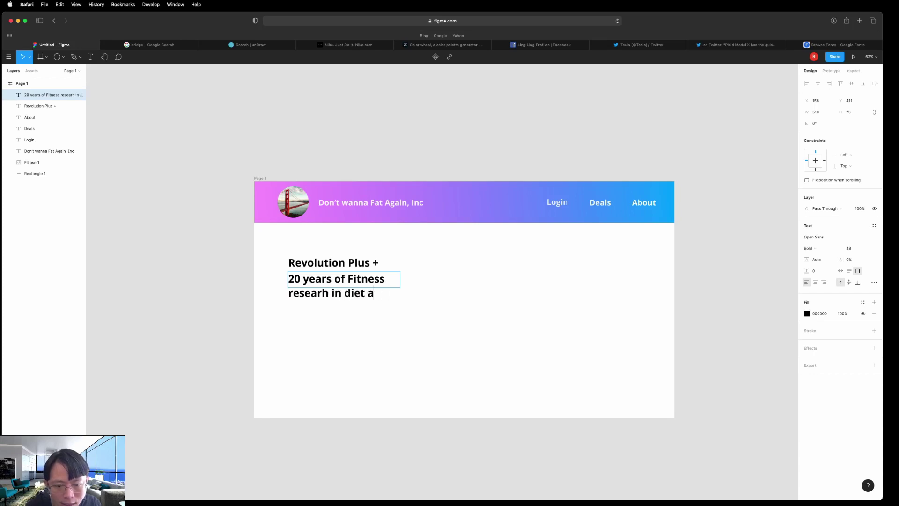
pyautogui.press('BackSpace')
pyautogui.press('BackSpace')
pyautogui.press('BackSpace')
pyautogui.press('BackSpace')
pyautogui.press('BackSpace')
pyautogui.press('BackSpace')
pyautogui.write('Diet and ')
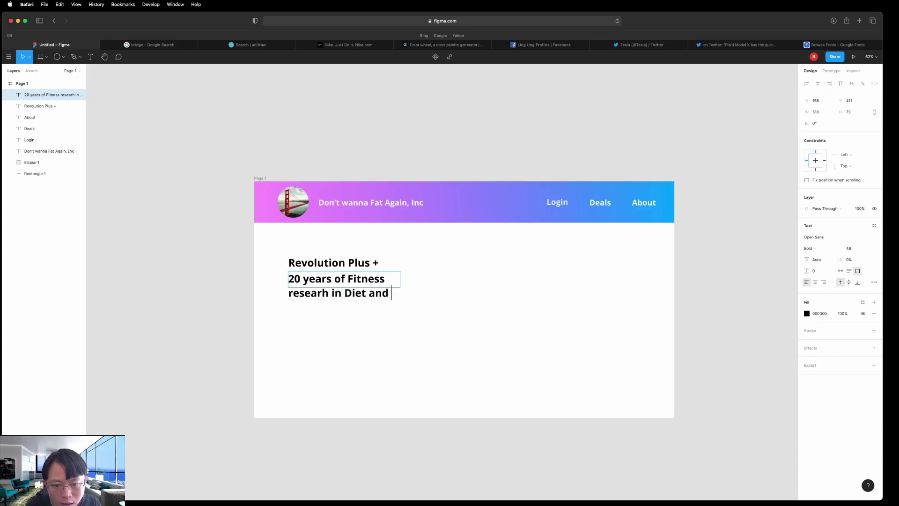
pyautogui.write('Routine')
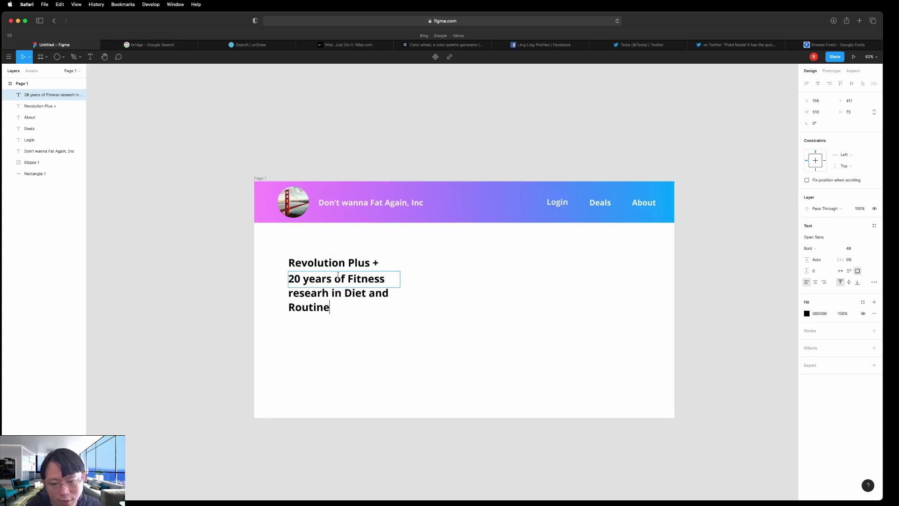
pyautogui.press('Escape')
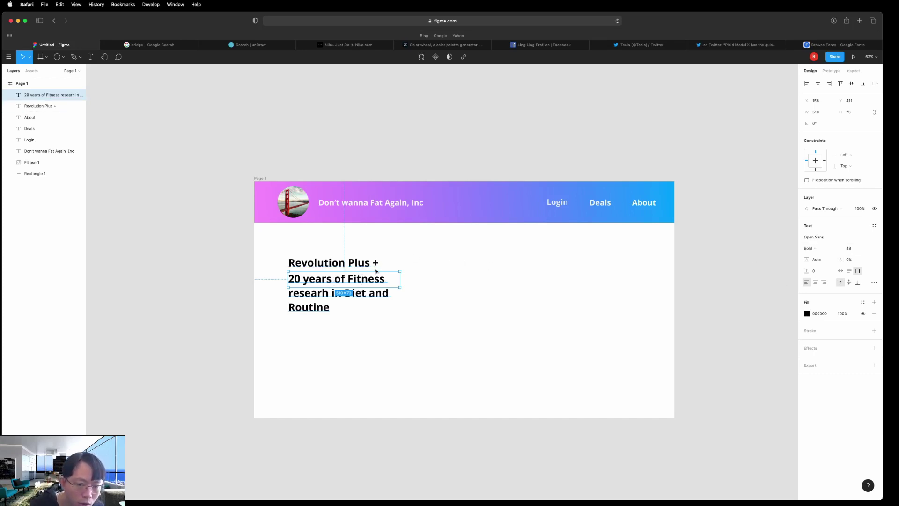
# Set the font size of the tagline below the "Revolution Plus +" heading to 36.
pyautogui.click(866, 250)
pyautogui.click(856, 240)
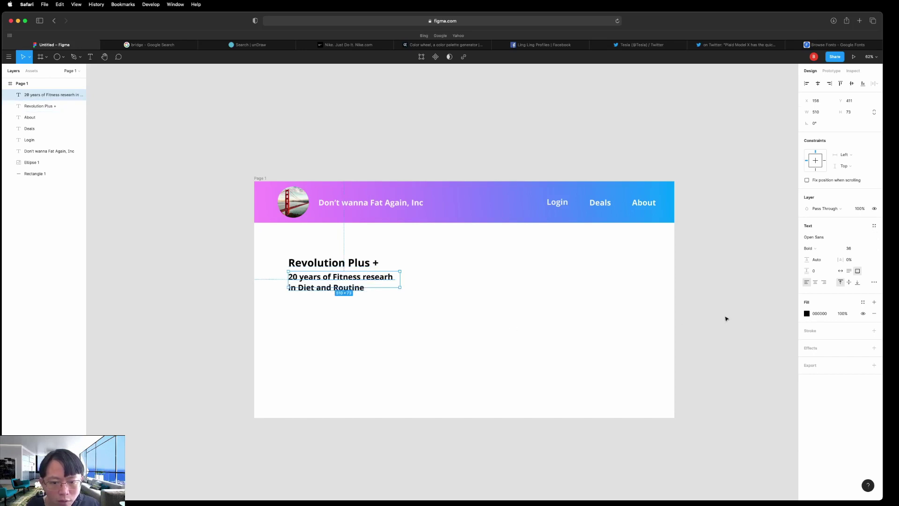
pyautogui.click(391, 354)
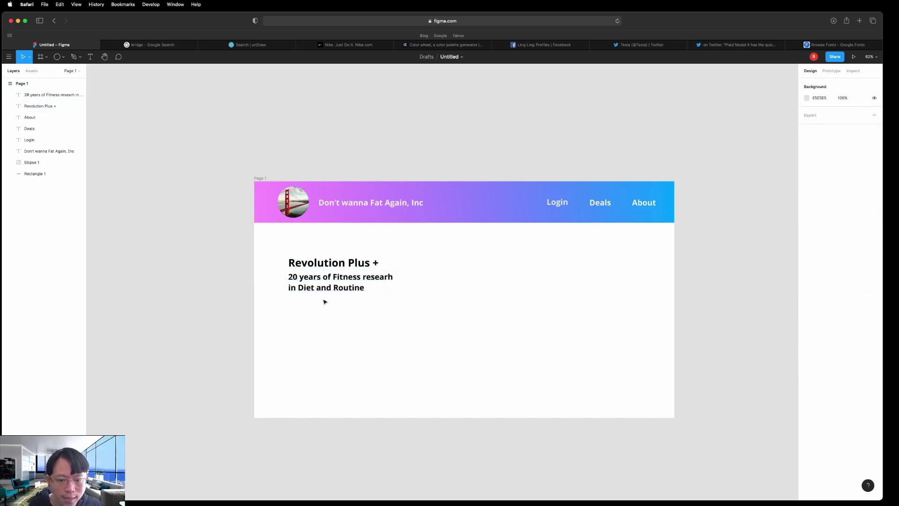
pyautogui.click(391, 268)
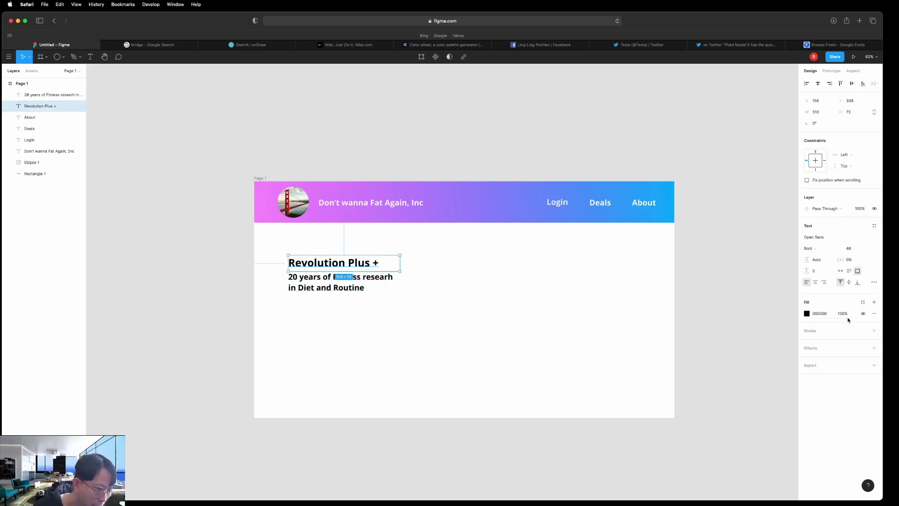
pyautogui.click(809, 315)
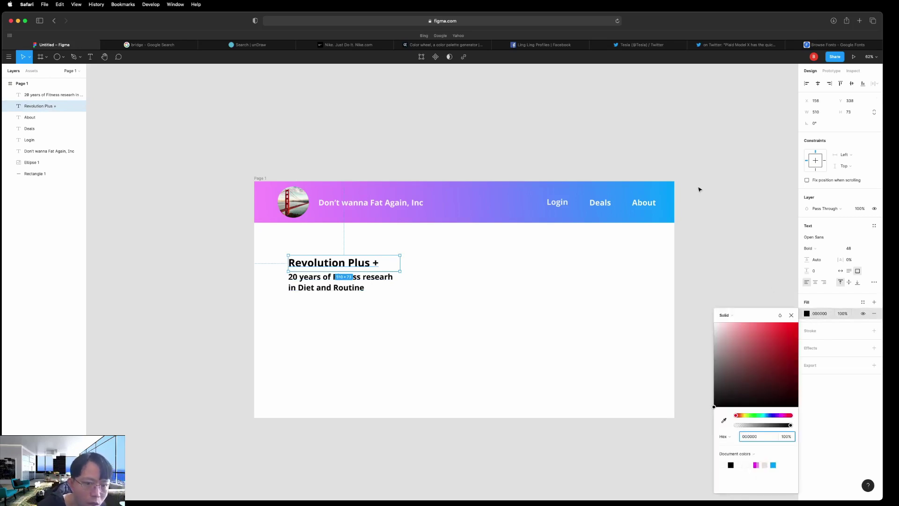
pyautogui.click(716, 195)
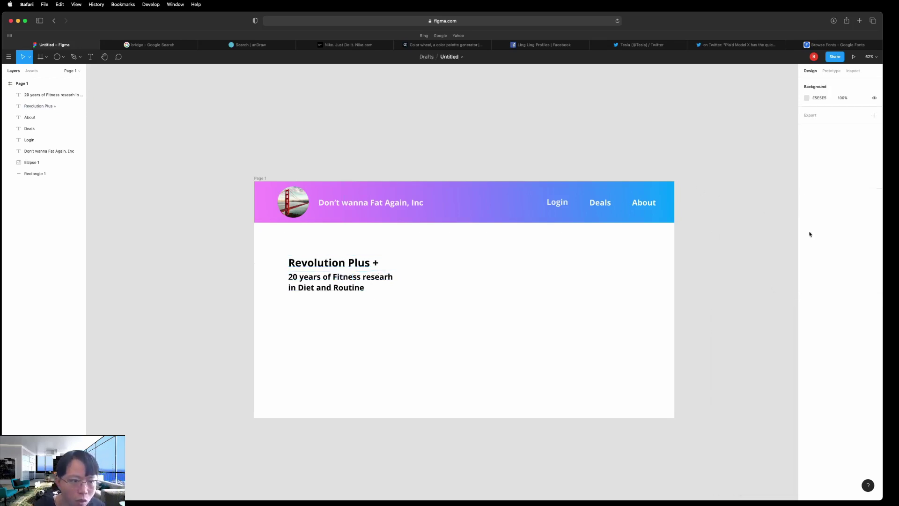
# Switch to Adobe Color and copy the hex code 00ACFF of the light blue palette swatch.
pyautogui.click(251, 44)
pyautogui.click(167, 47)
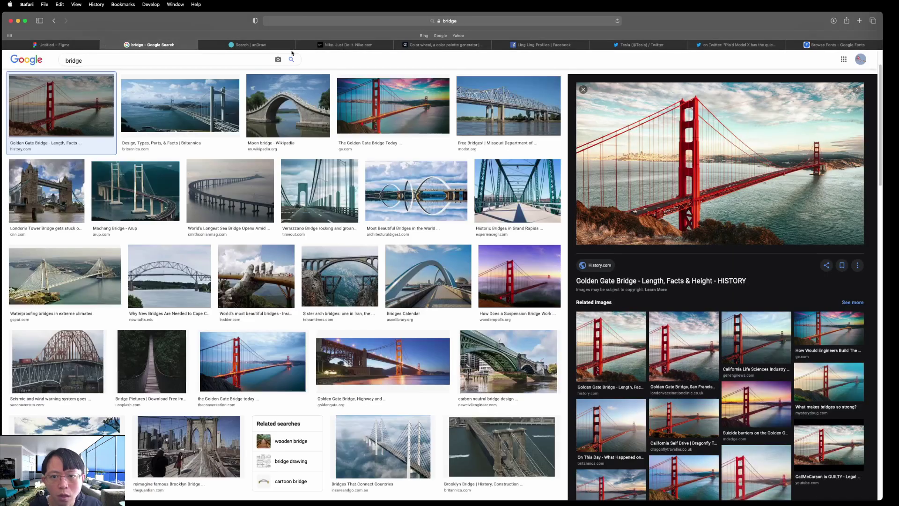
pyautogui.click(339, 46)
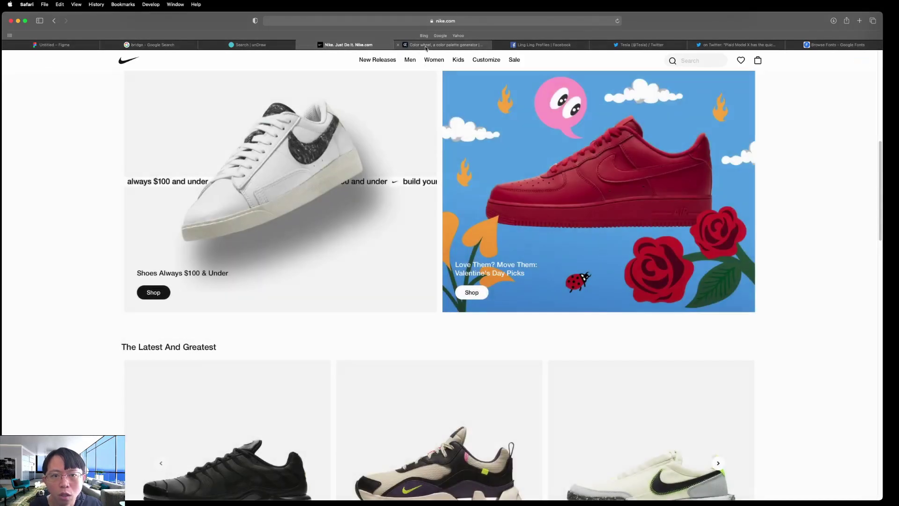
pyautogui.click(426, 45)
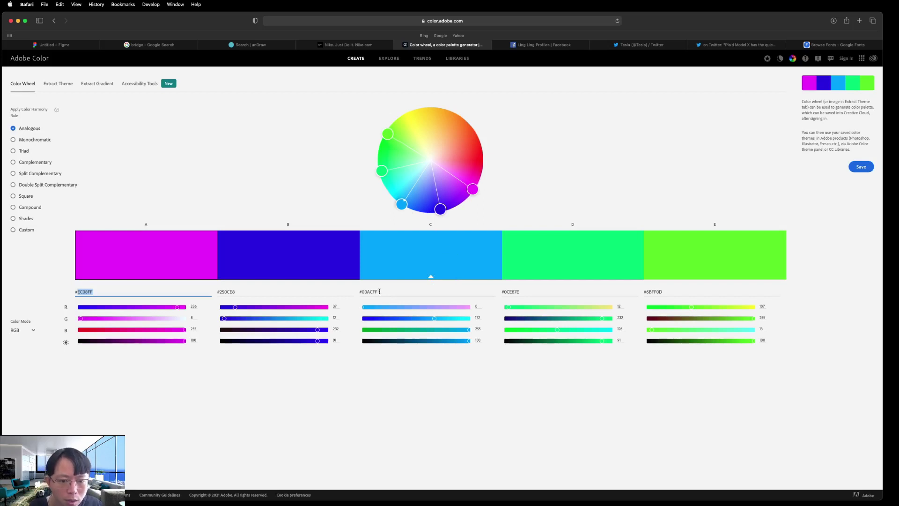
pyautogui.moveTo(378, 292); pyautogui.dragTo(366, 292)
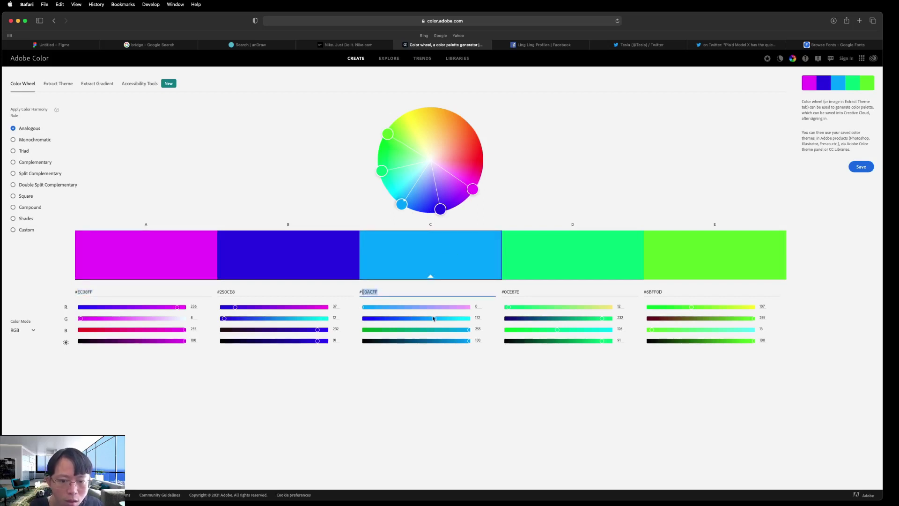
# Return to the Figma design and set the "Revolution Plus +" heading's fill colour to 00ACFF.
pyautogui.click(51, 45)
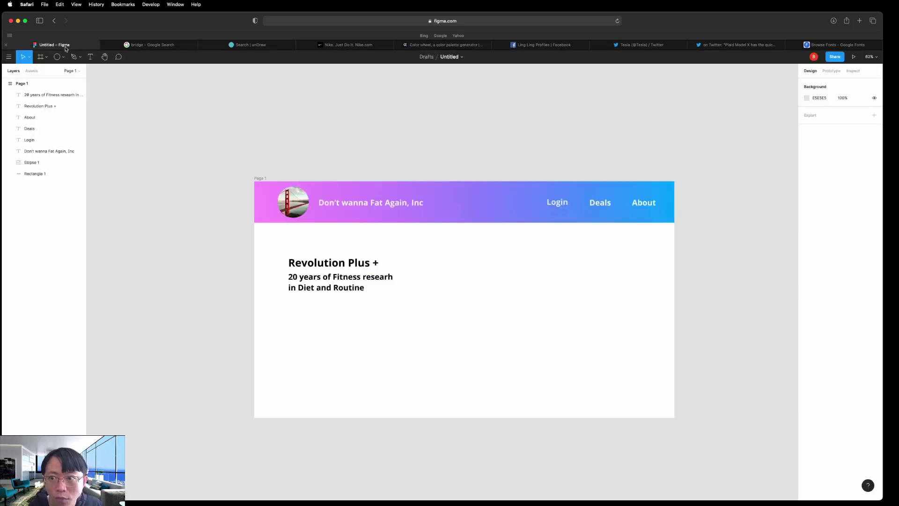
pyautogui.click(334, 263)
pyautogui.doubleClick(334, 263)
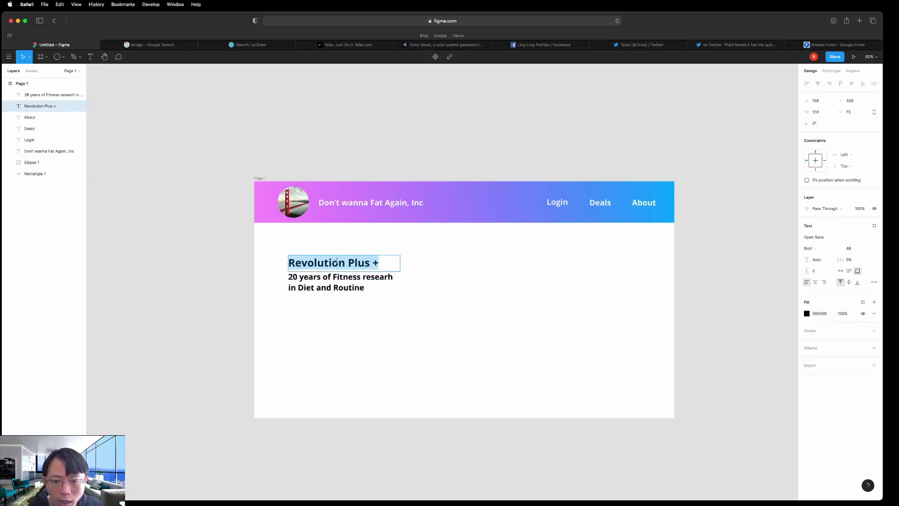
pyautogui.click(806, 314)
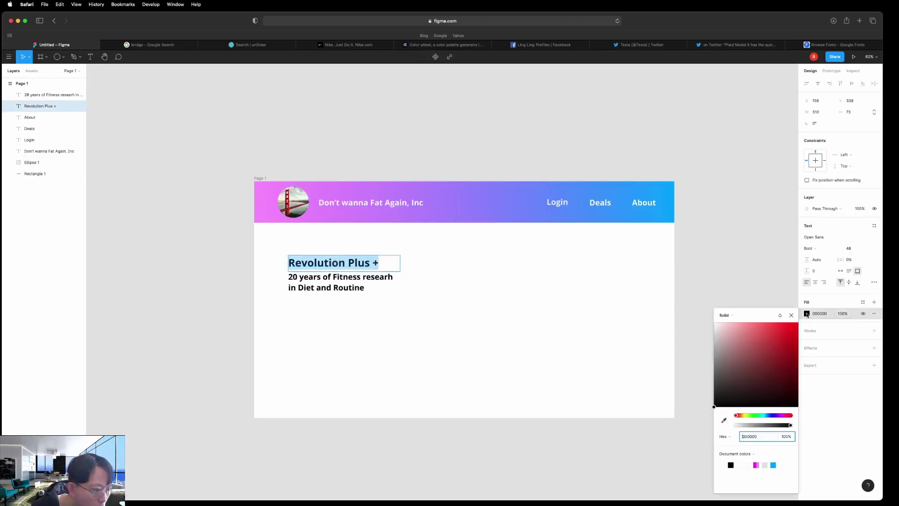
pyautogui.moveTo(759, 436); pyautogui.dragTo(733, 437)
pyautogui.write('00ACFF')
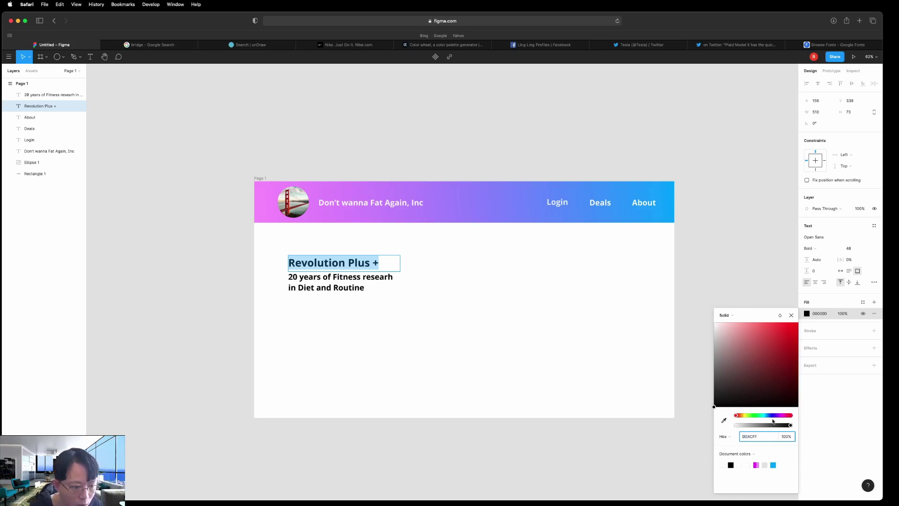
pyautogui.press('Return')
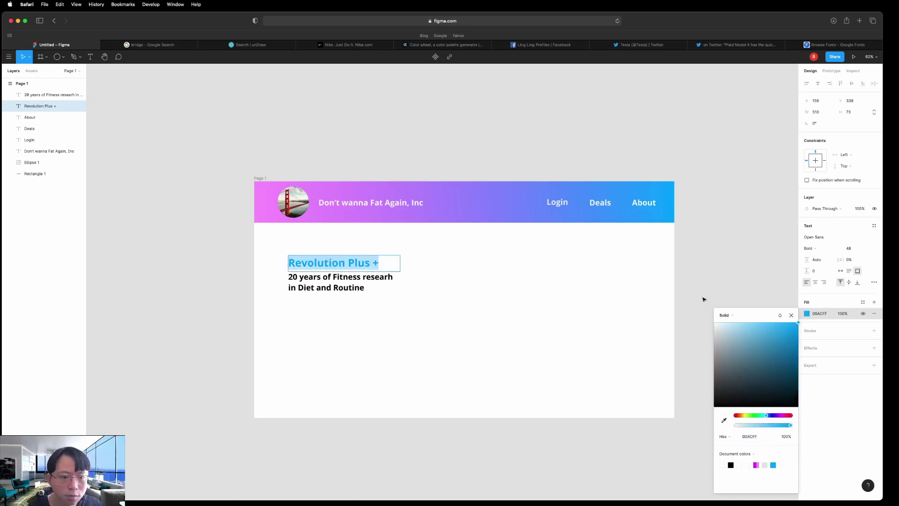
pyautogui.press('Escape')
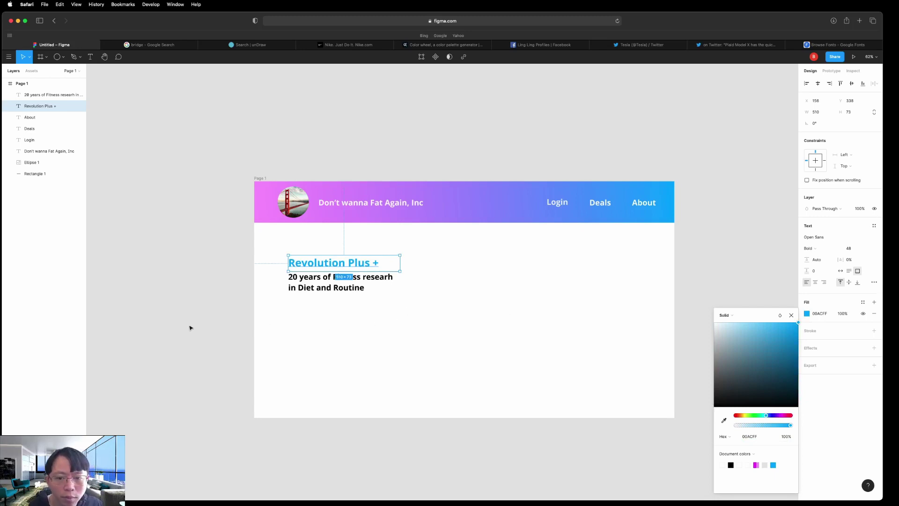
# Switch to Adobe Color and copy the hex code EC08FF of the magenta palette swatch.
pyautogui.click(189, 327)
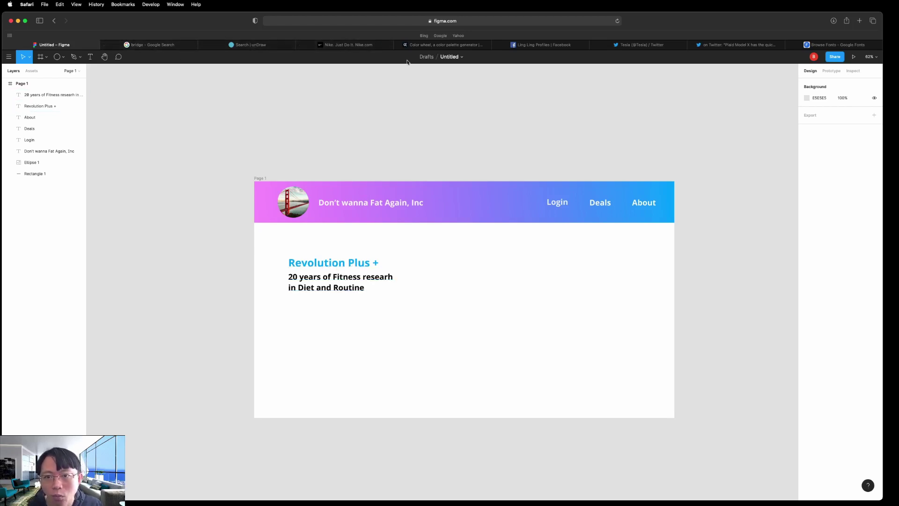
pyautogui.click(423, 46)
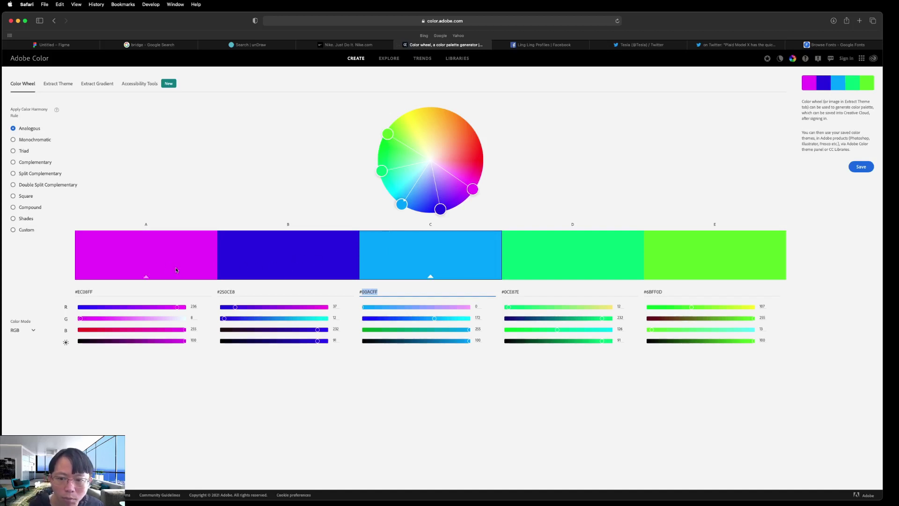
pyautogui.moveTo(93, 292); pyautogui.dragTo(79, 292)
pyautogui.press('cmd+c')
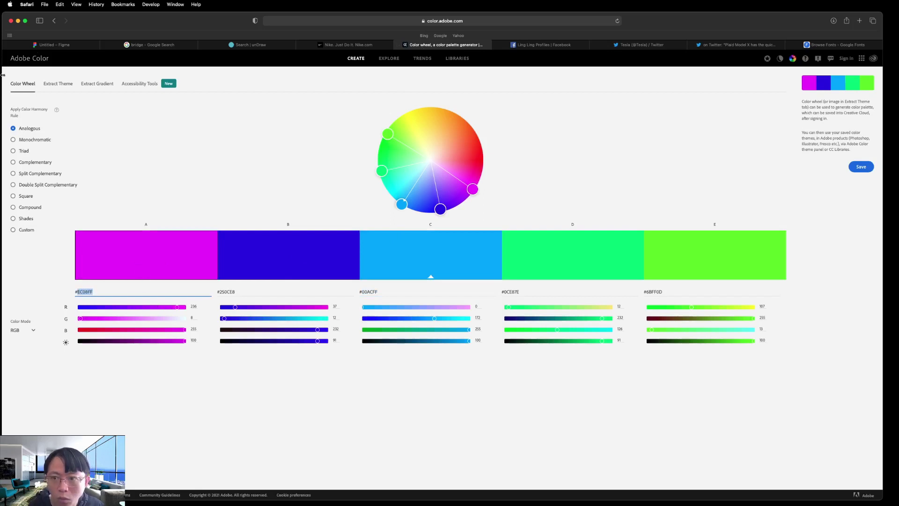
# Return to the Figma design and set the "Revolution Plus +" heading's fill colour to EC08FF.
pyautogui.click(52, 45)
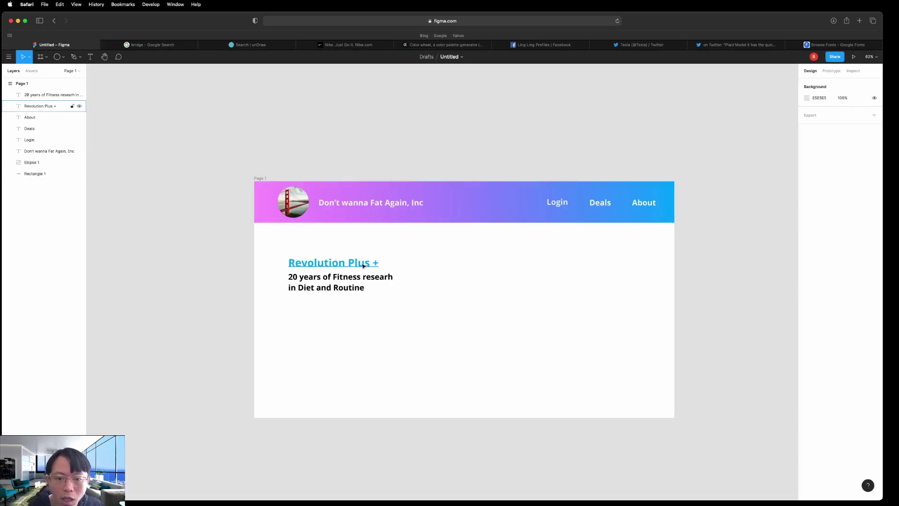
pyautogui.click(363, 265)
pyautogui.click(807, 314)
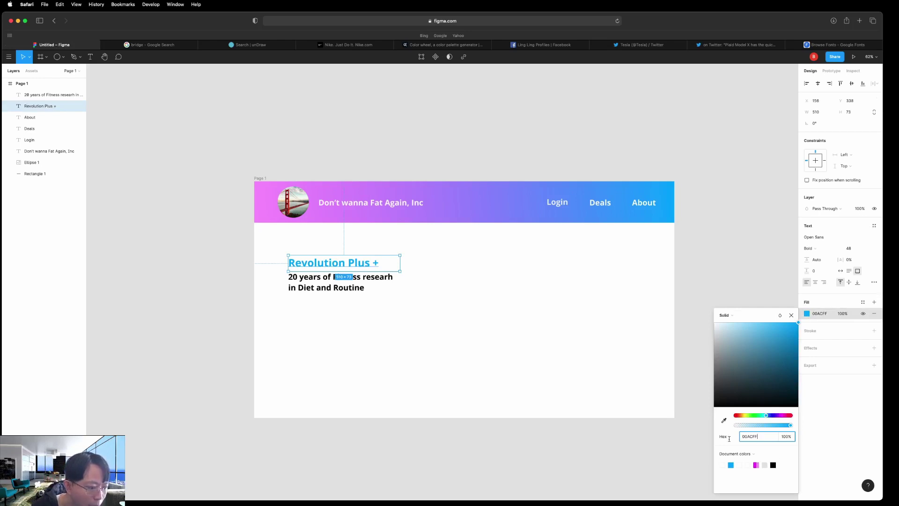
pyautogui.click(759, 436)
pyautogui.press('cmd+v')
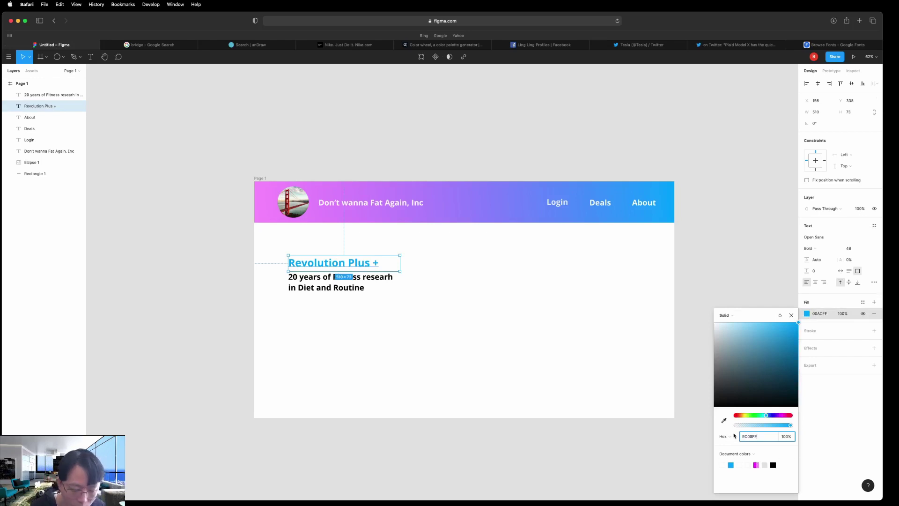
pyautogui.press('Return')
pyautogui.click(738, 271)
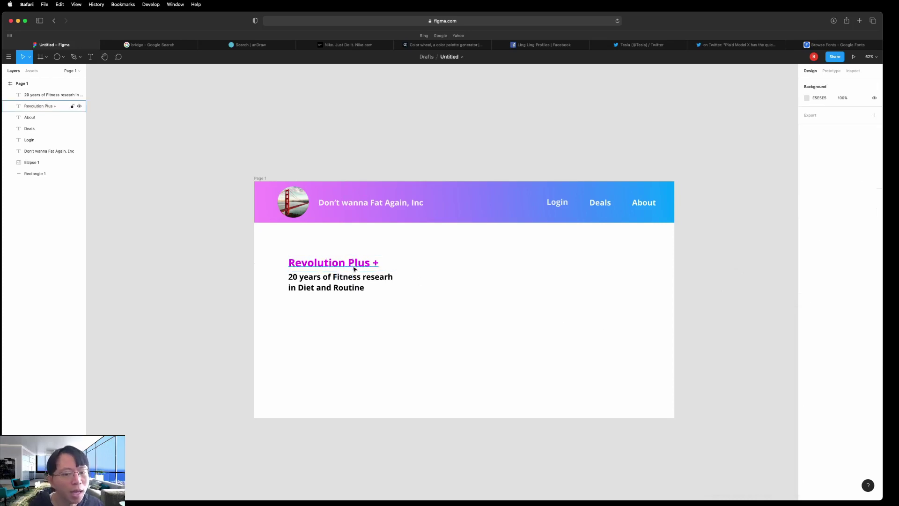
# Change the font weight of the tagline below the "Revolution Plus +" heading to Regular.
pyautogui.click(351, 286)
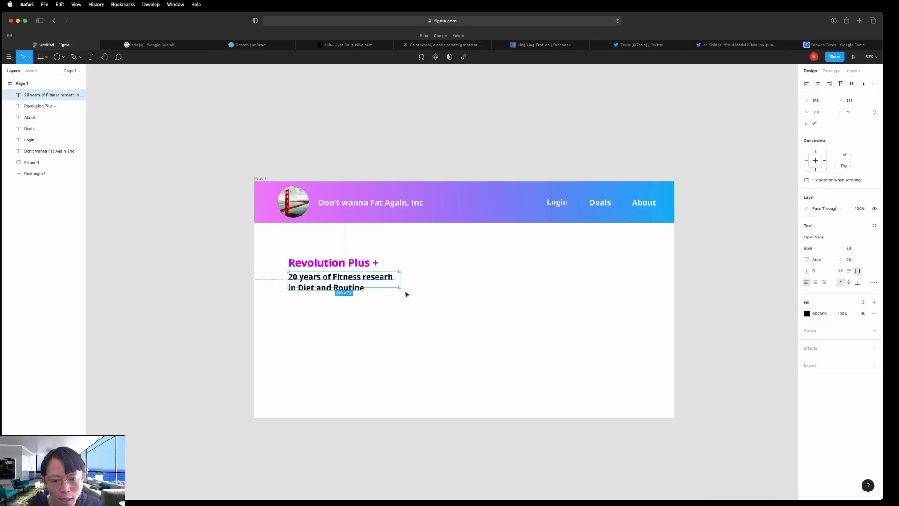
pyautogui.press('super+z')
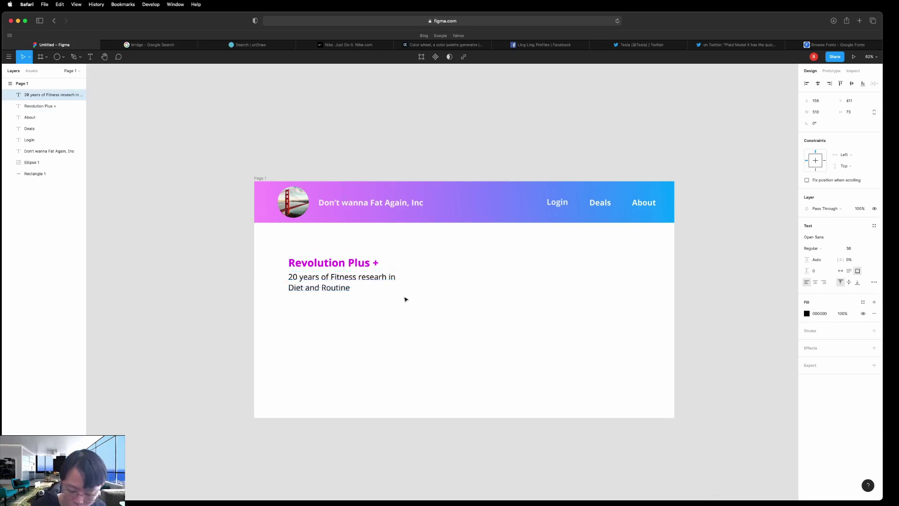
pyautogui.click(466, 302)
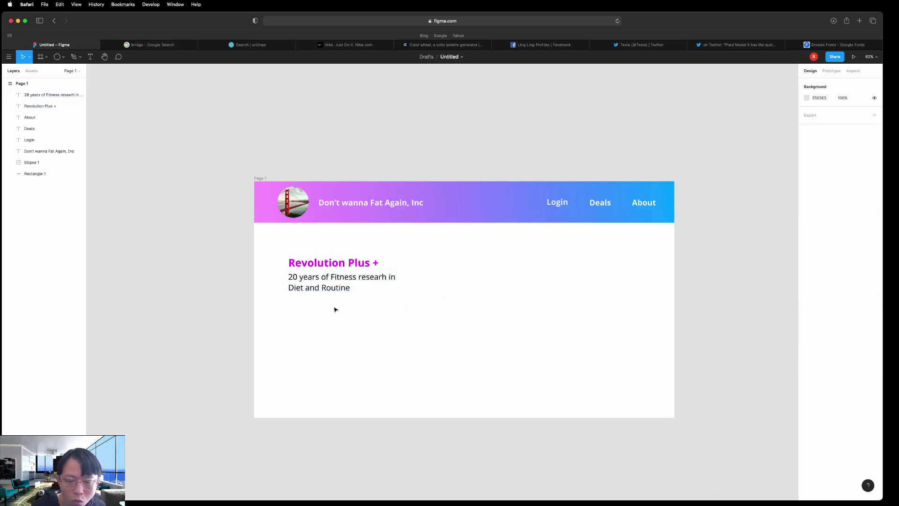
pyautogui.click(335, 266)
pyautogui.press('super+b')
pyautogui.press('super+b')
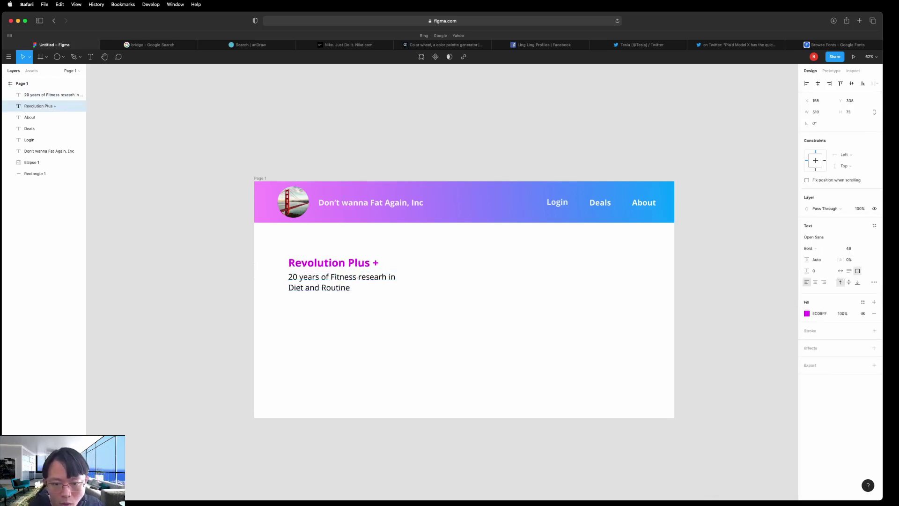
pyautogui.click(351, 282)
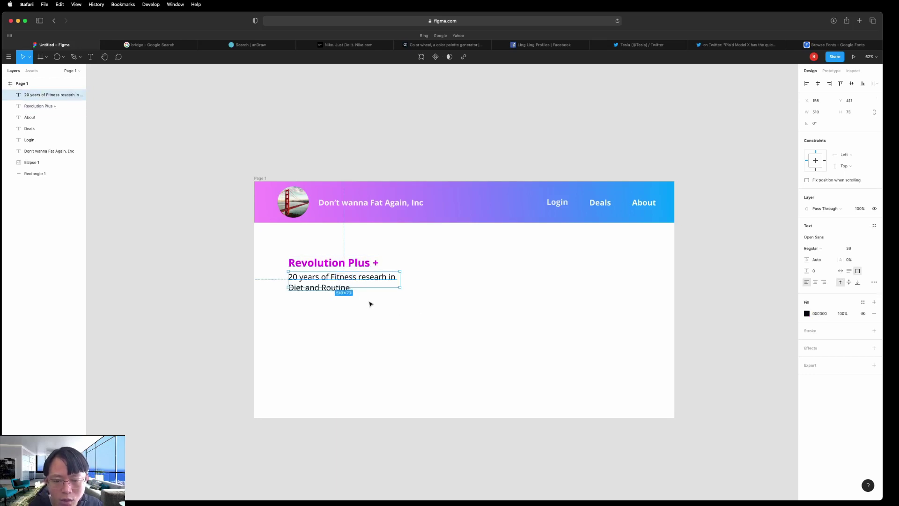
pyautogui.click(391, 317)
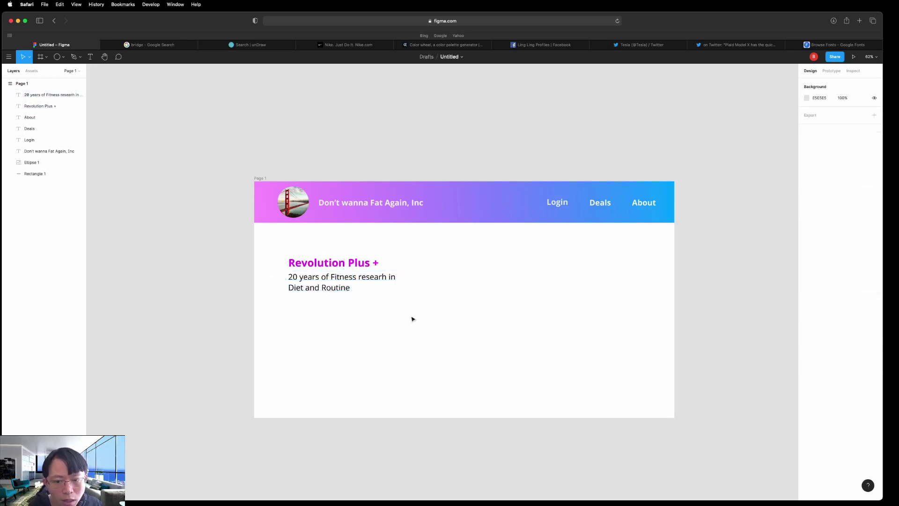
pyautogui.click(335, 282)
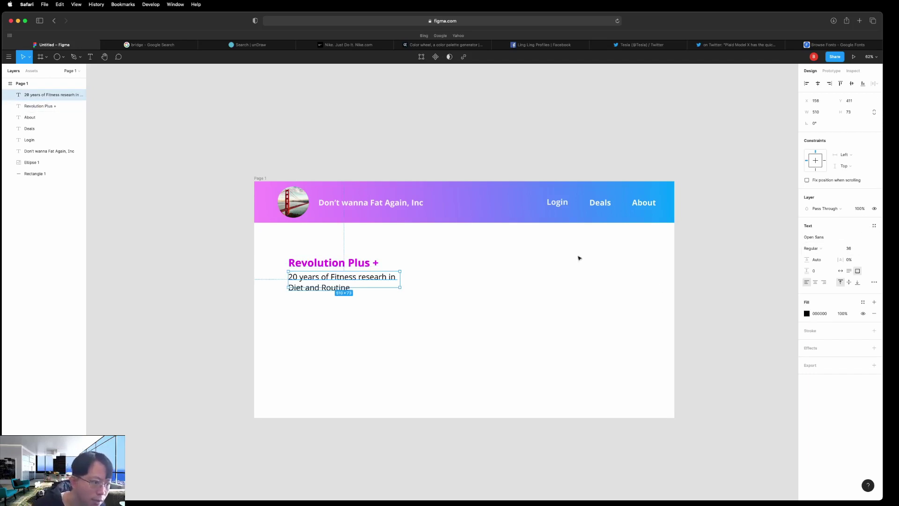
pyautogui.click(313, 263)
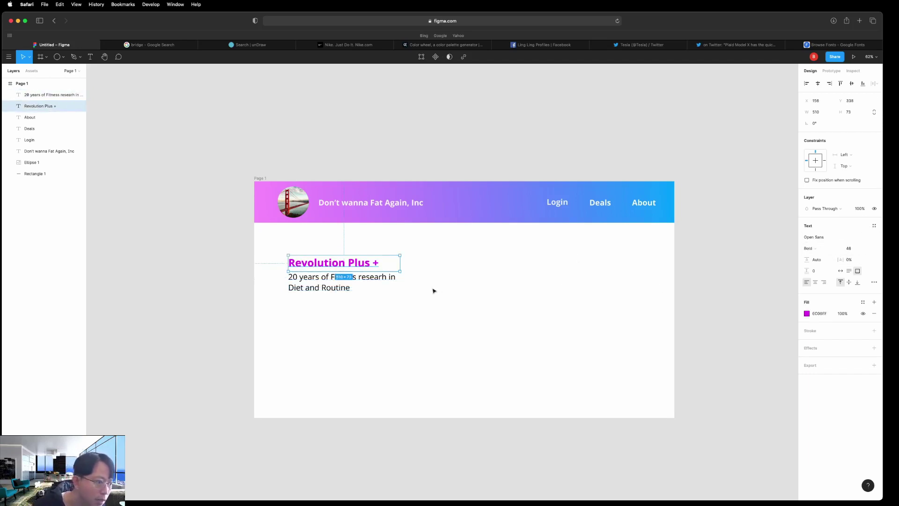
pyautogui.click(382, 291)
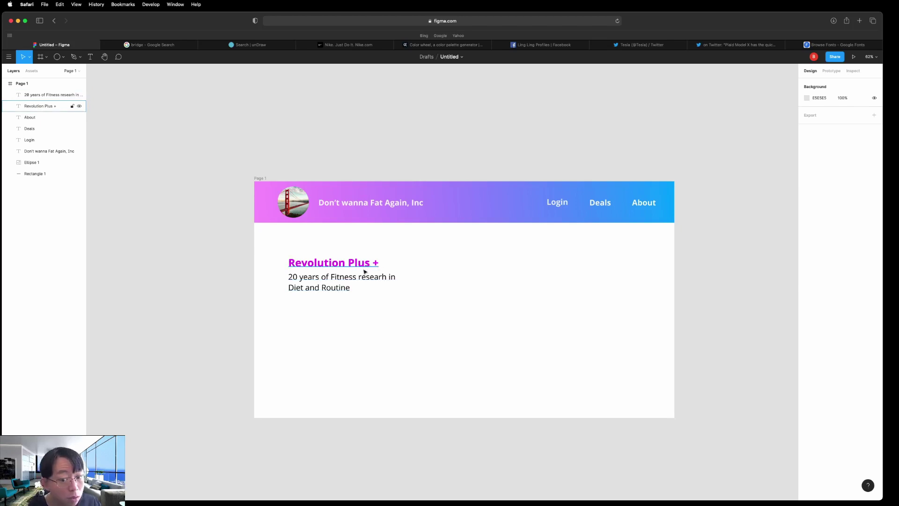
# Duplicate the tagline directly below itself at about Y 498 and replace the copy's text with a line starting "Call us".
pyautogui.click(319, 284)
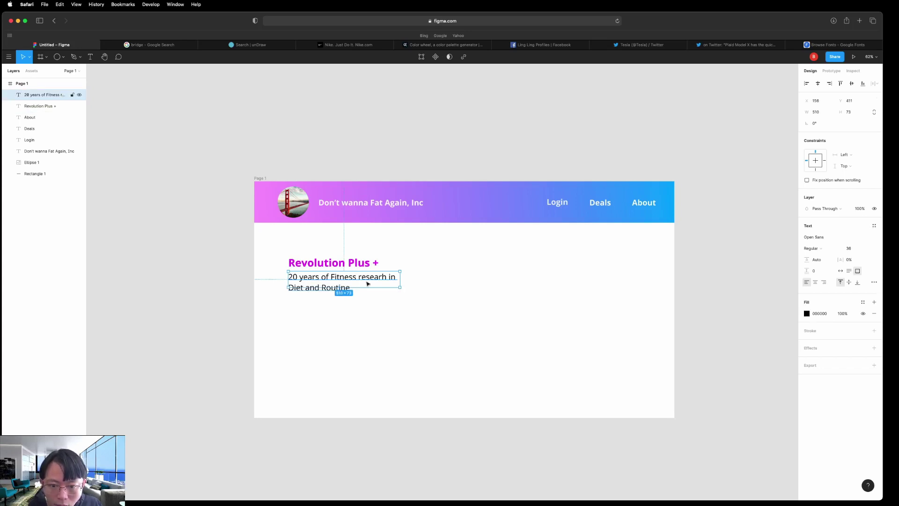
pyautogui.moveTo(368, 284); pyautogui.dragTo(364, 302)
pyautogui.doubleClick(341, 304)
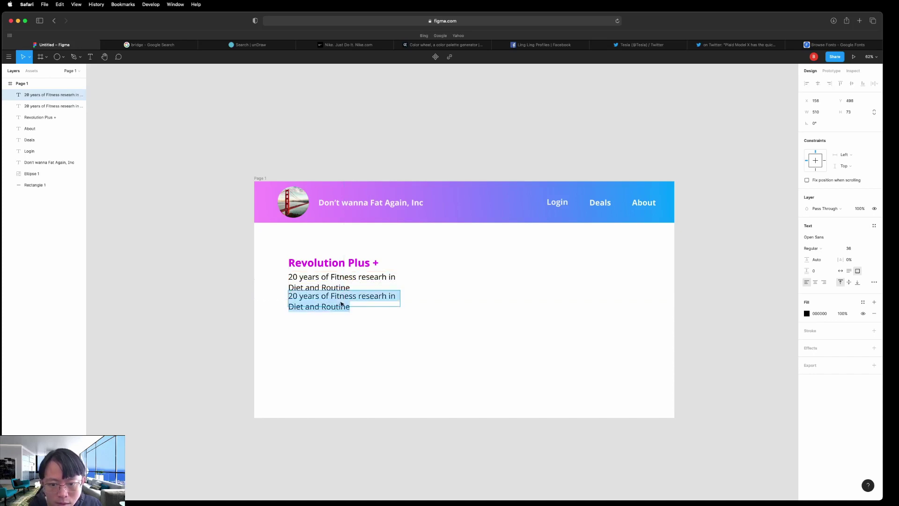
pyautogui.write('Call us m')
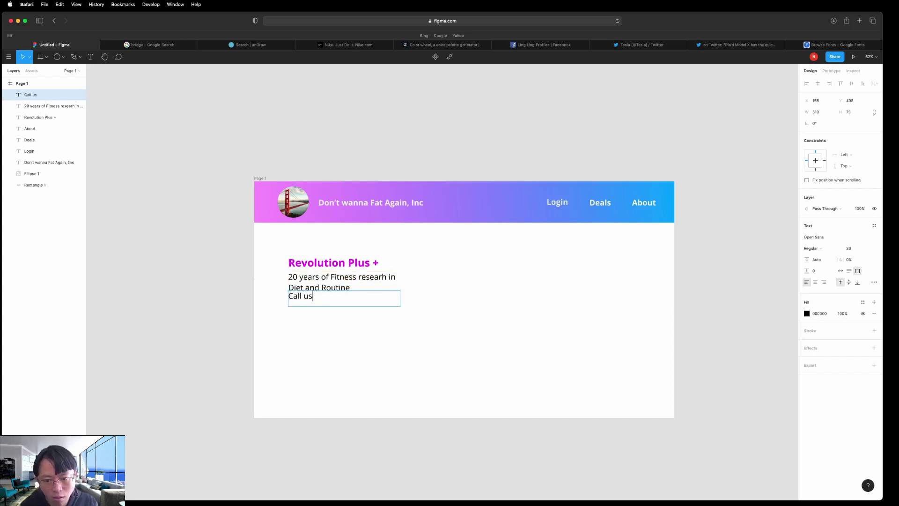
# Complete the contact line under the fitness paragraph so it reads "Call us at" followed by the phone number.
pyautogui.press('BackSpace')
pyautogui.write('at ')
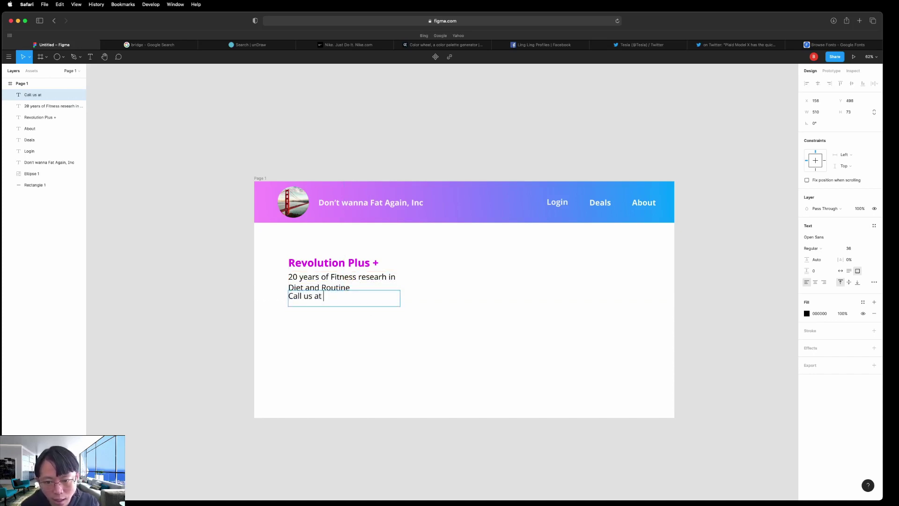
pyautogui.write('(100')
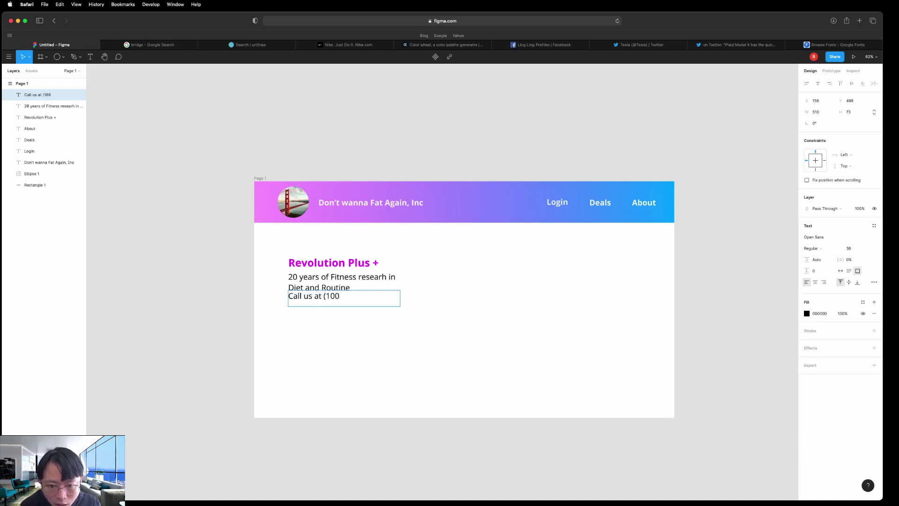
pyautogui.write(')911')
pyautogui.press('BackSpace')
pyautogui.press('BackSpace')
pyautogui.press('BackSpace')
pyautogui.press('BackSpace')
pyautogui.press('BackSpace')
pyautogui.press('BackSpace')
pyautogui.press('BackSpace')
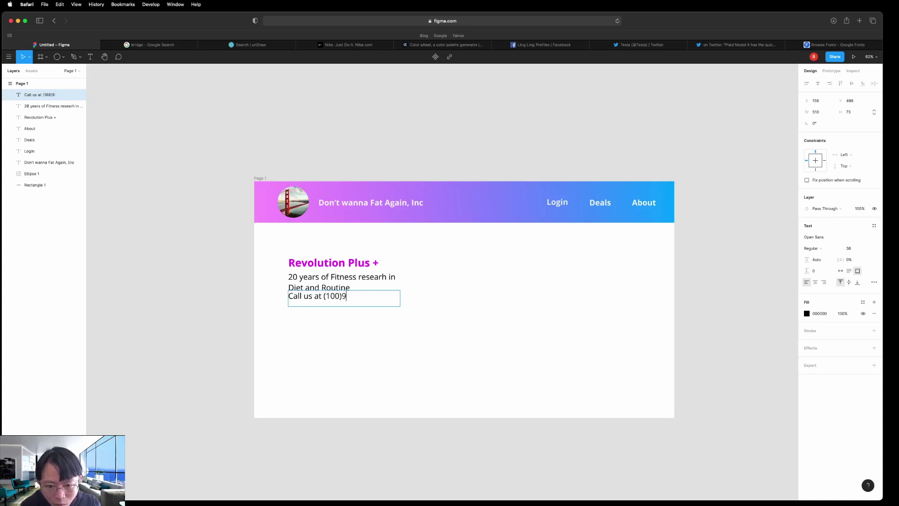
pyautogui.write('911')
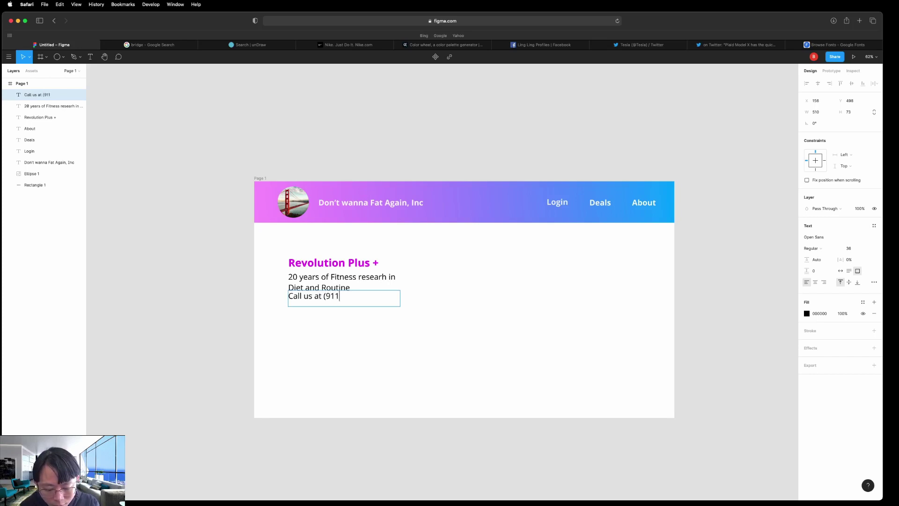
pyautogui.write(')')
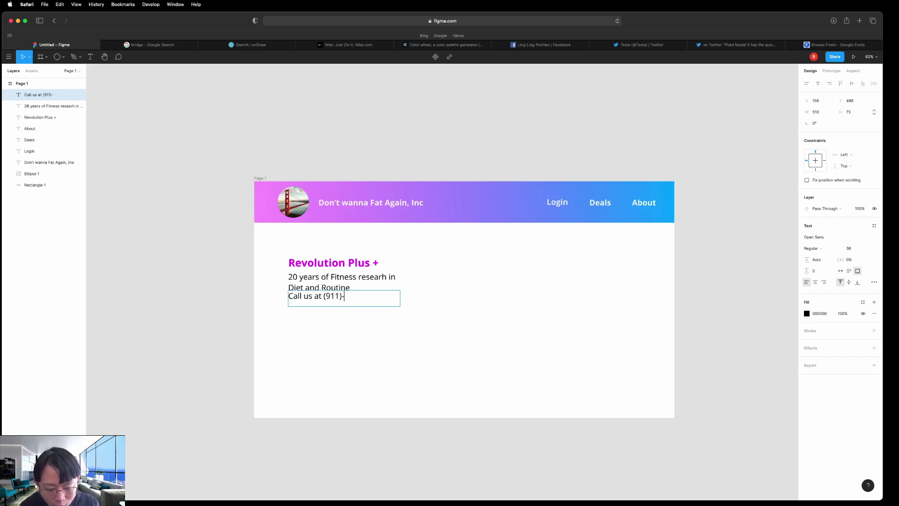
pyautogui.write('-9111')
pyautogui.press('BackSpace')
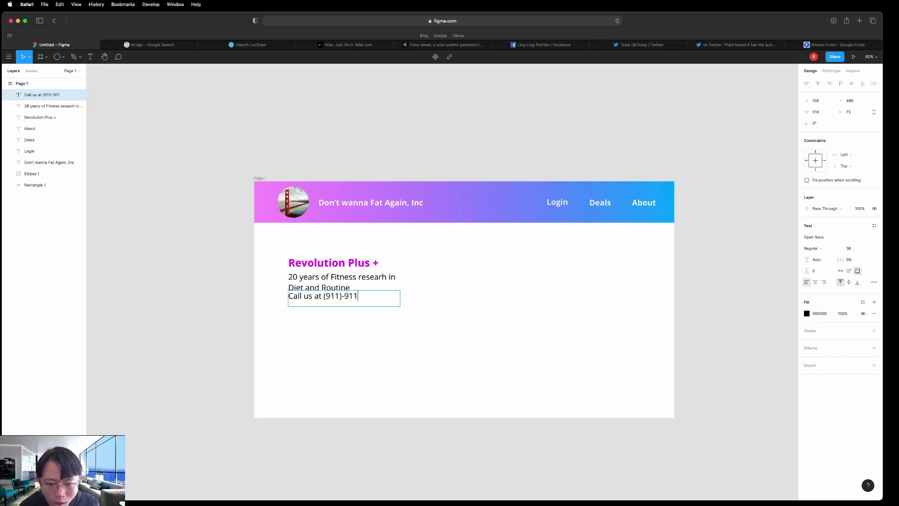
pyautogui.write('-9111')
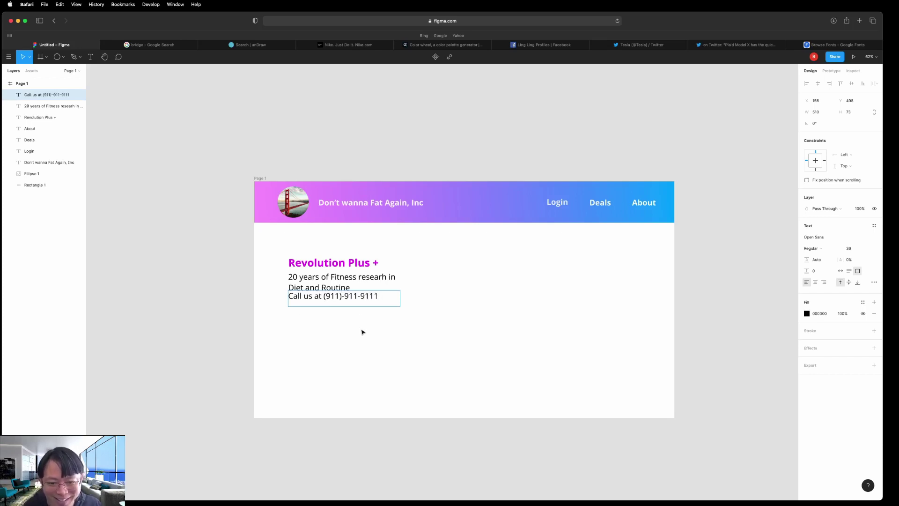
pyautogui.press('Escape')
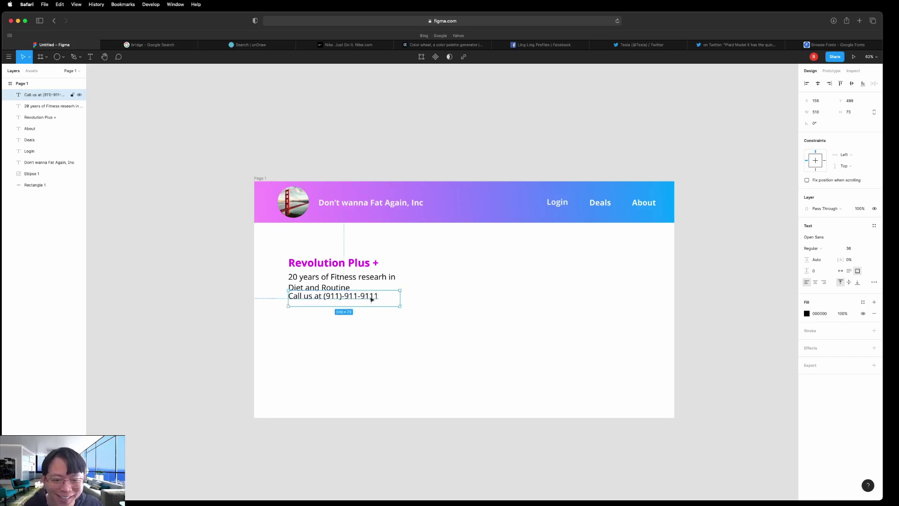
# Move the contact line down to Y 560, leaving a gap below the "Diet and Routine" text.
pyautogui.moveTo(370, 296); pyautogui.dragTo(370, 299)
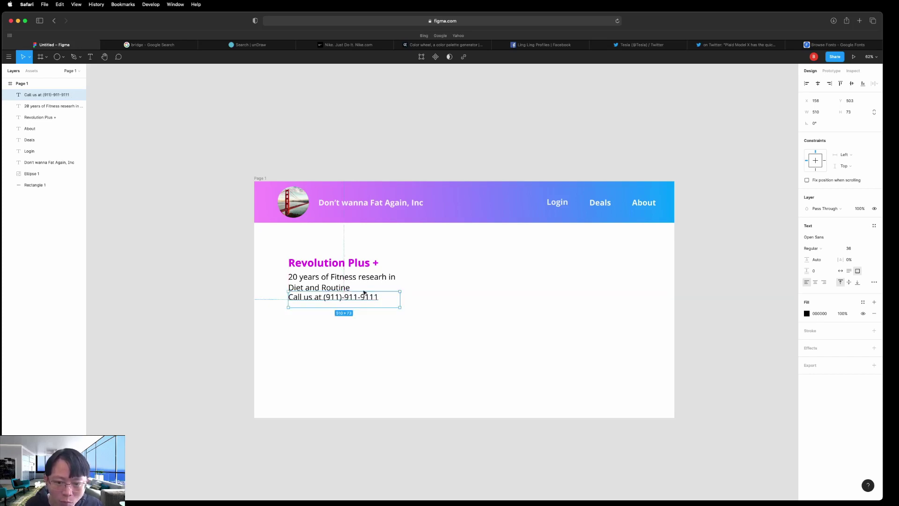
pyautogui.click(224, 327)
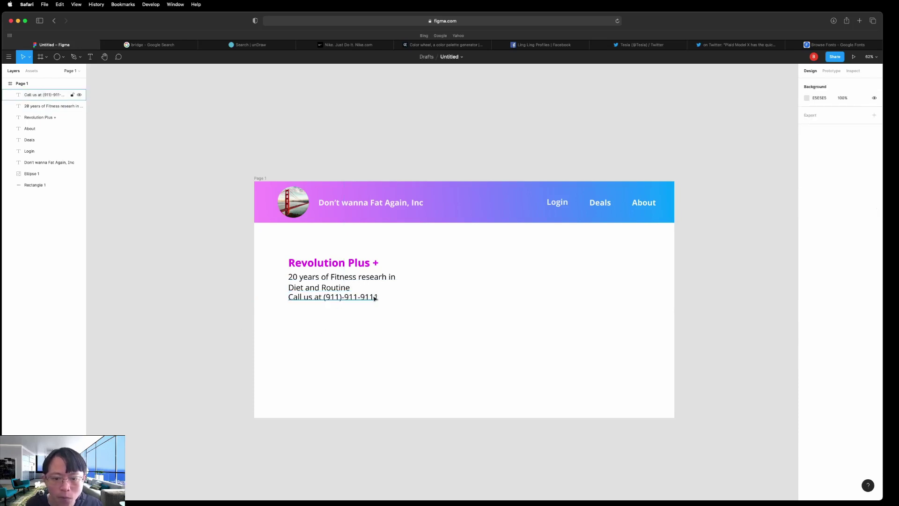
pyautogui.moveTo(374, 298); pyautogui.dragTo(375, 312)
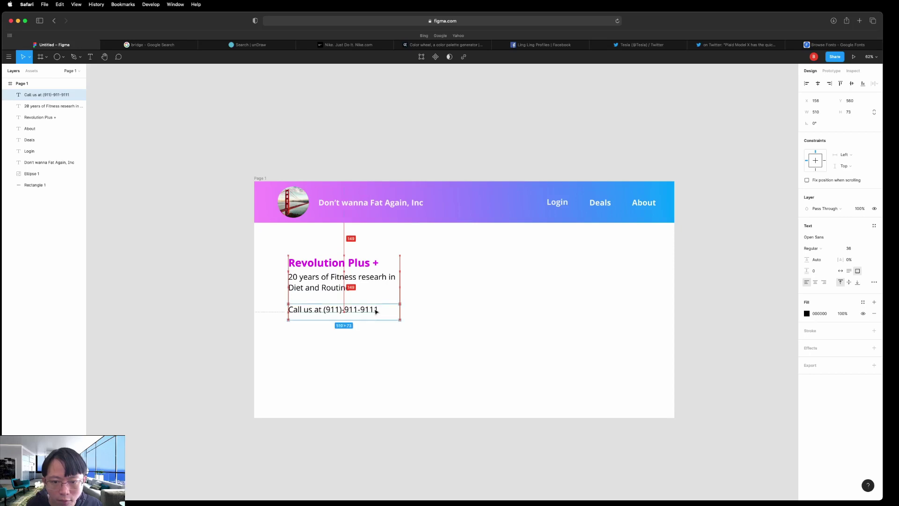
# Try font size 24 on the "Call us at" line and return it to 36.
pyautogui.doubleClick(337, 311)
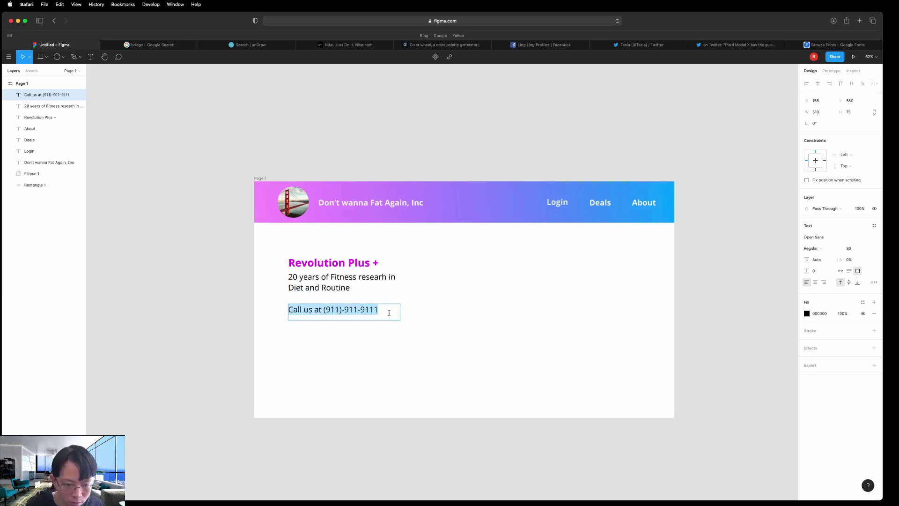
pyautogui.press('Escape')
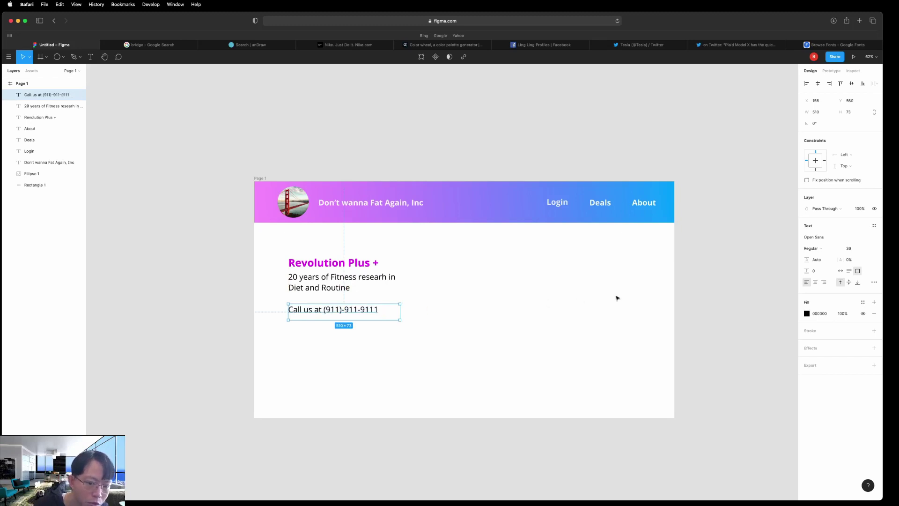
pyautogui.click(864, 247)
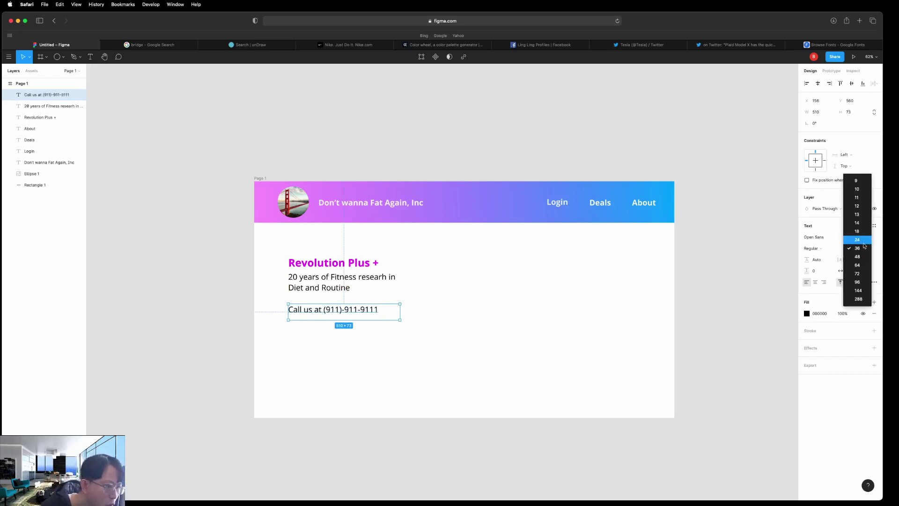
pyautogui.click(863, 243)
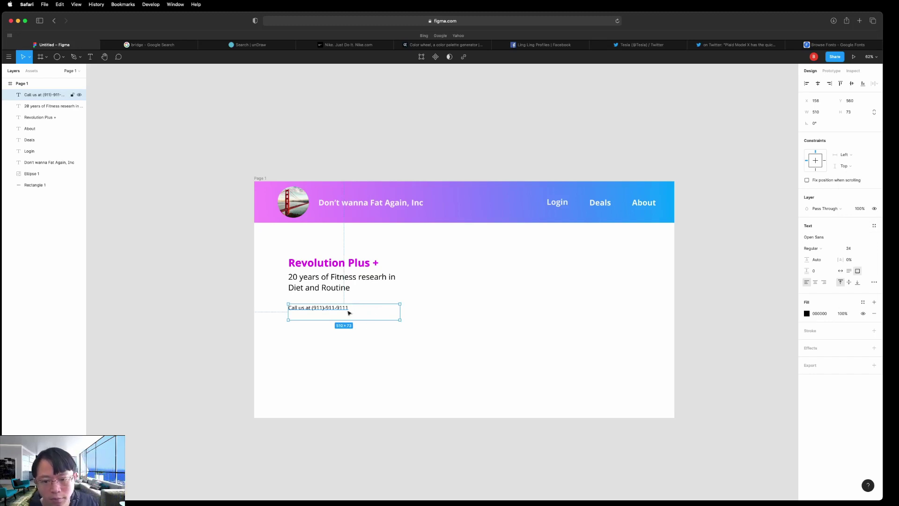
pyautogui.press('Escape')
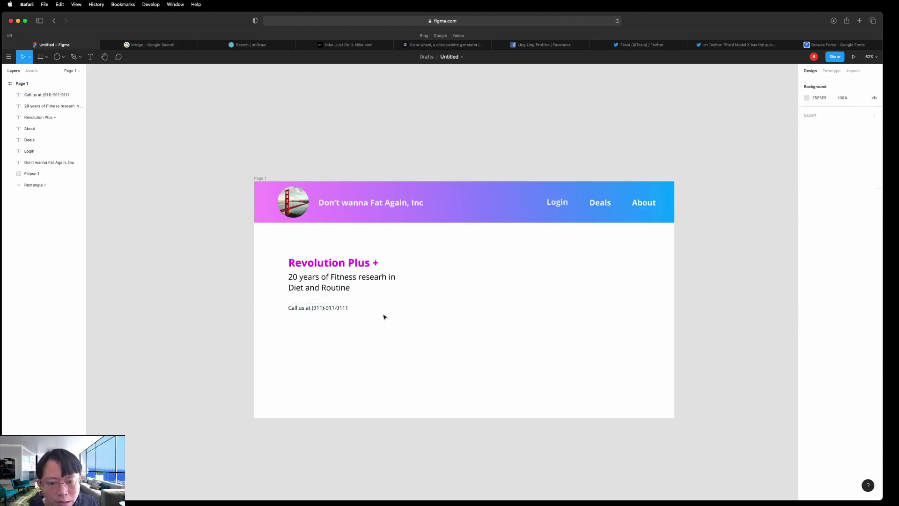
pyautogui.click(336, 309)
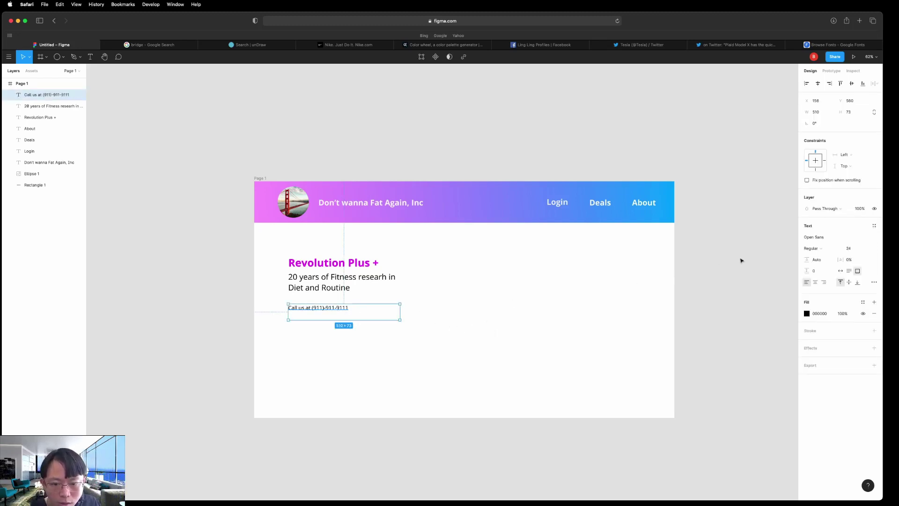
pyautogui.click(863, 249)
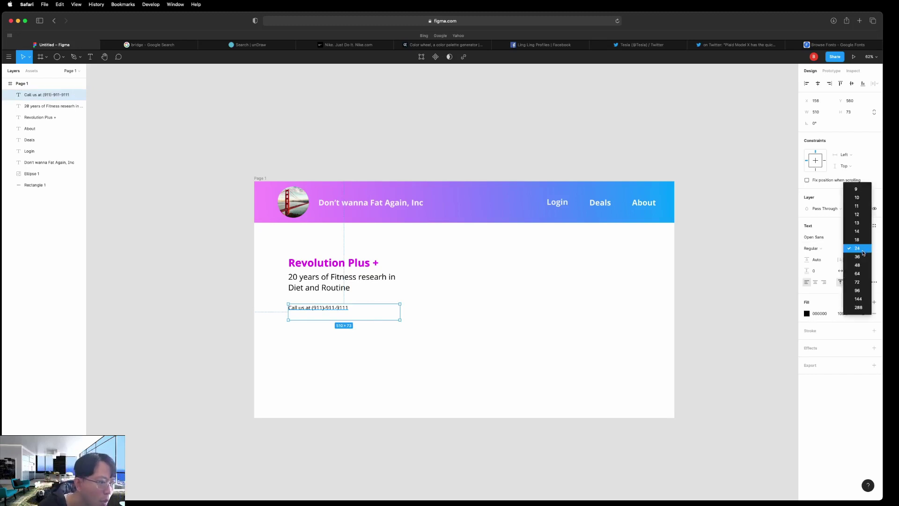
pyautogui.click(860, 256)
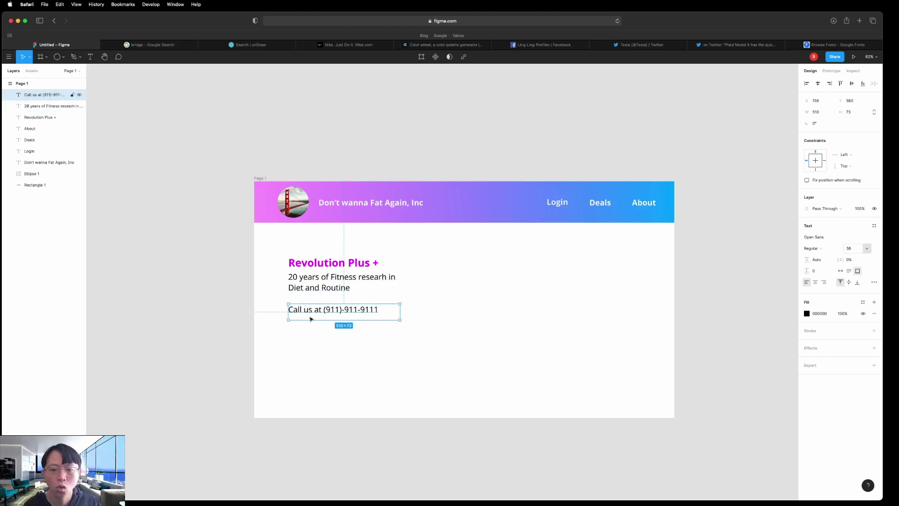
pyautogui.click(225, 335)
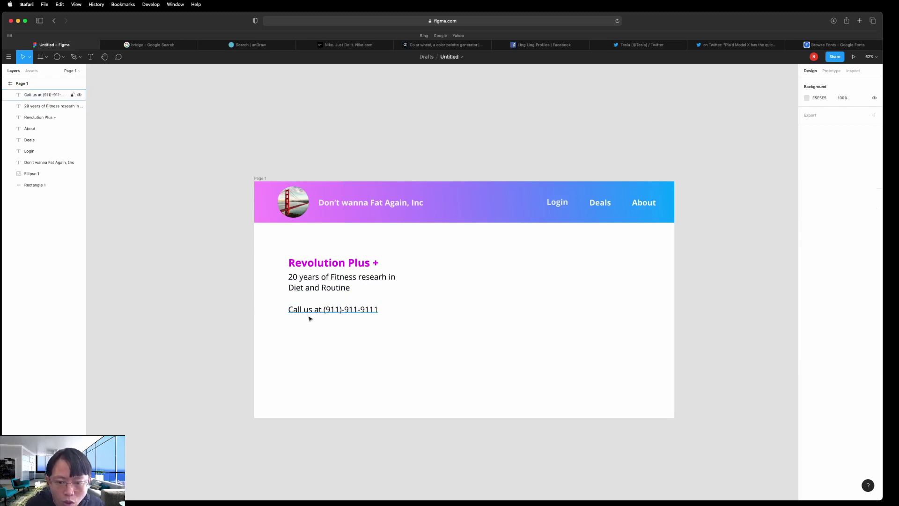
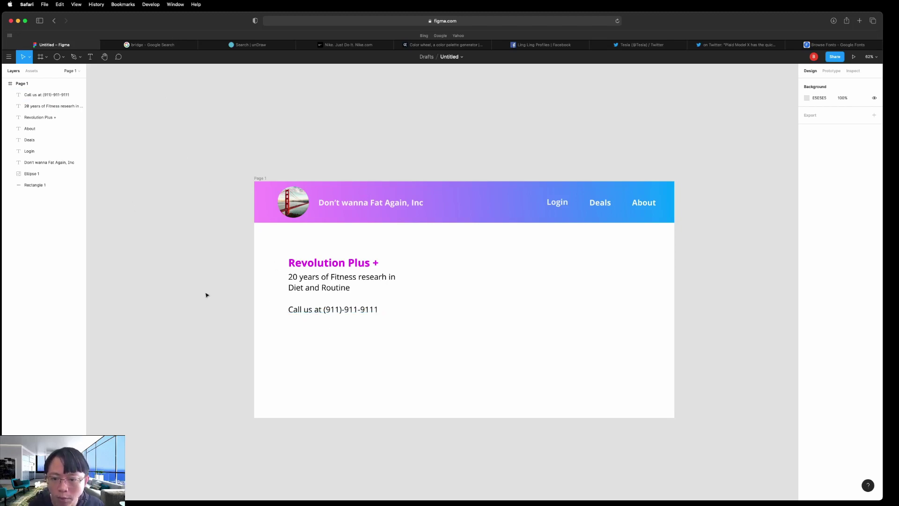
# Draw a rectangle of about 280 × 81 in the Page 1 frame, below the contact line and aligned with the text's left edge.
pyautogui.click(31, 85)
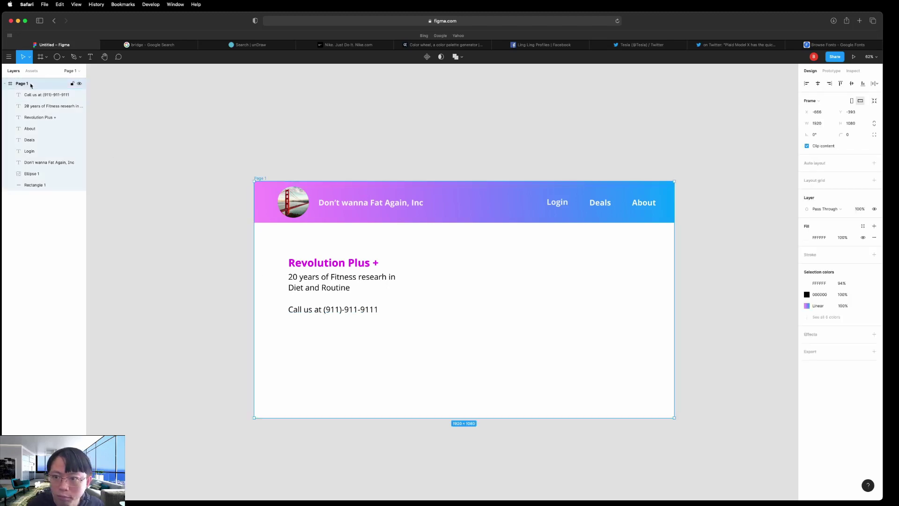
pyautogui.press('r')
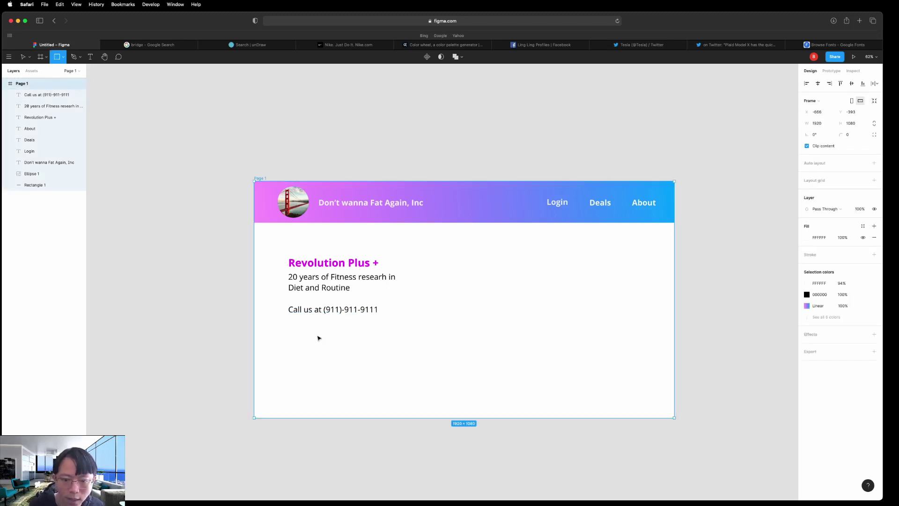
pyautogui.moveTo(293, 325); pyautogui.dragTo(355, 342)
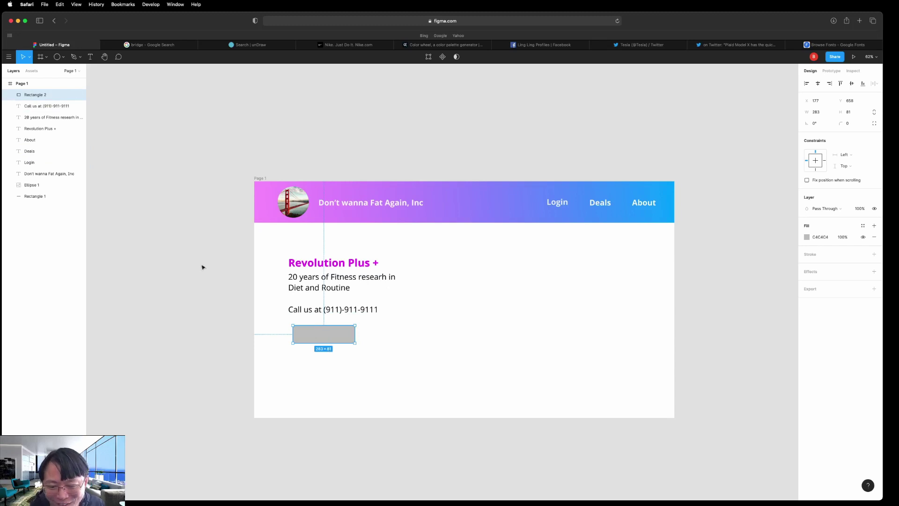
pyautogui.click(64, 57)
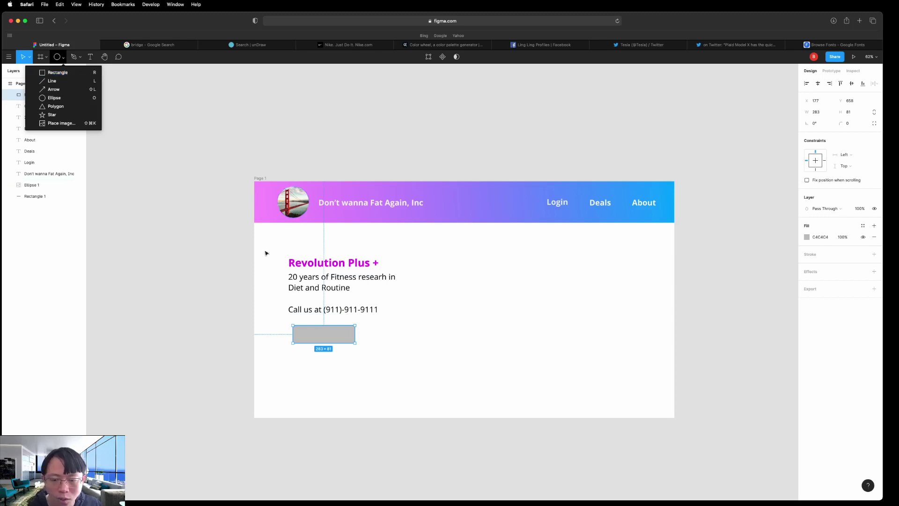
pyautogui.click(225, 274)
pyautogui.moveTo(332, 339); pyautogui.dragTo(352, 343)
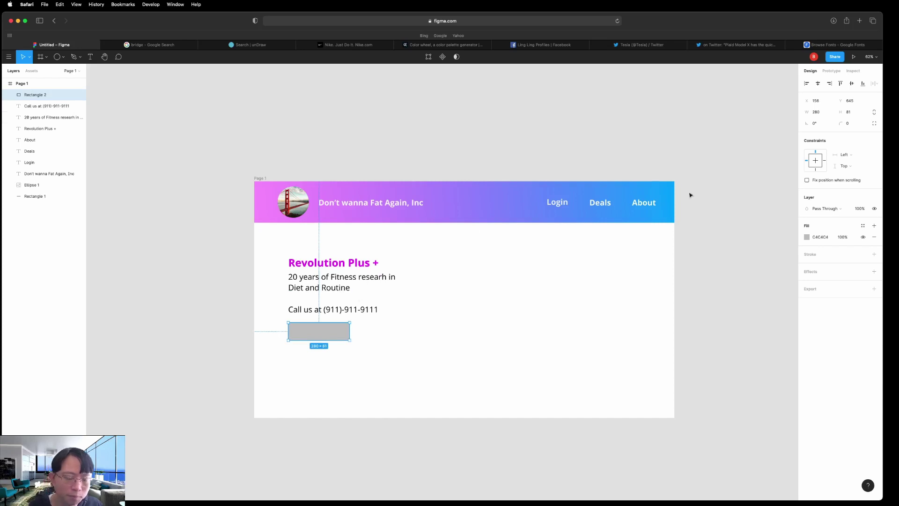
# Open the new rectangle's fill color and copy the hex code 0CE87E of green swatch D from the Adobe Color palette.
pyautogui.click(807, 239)
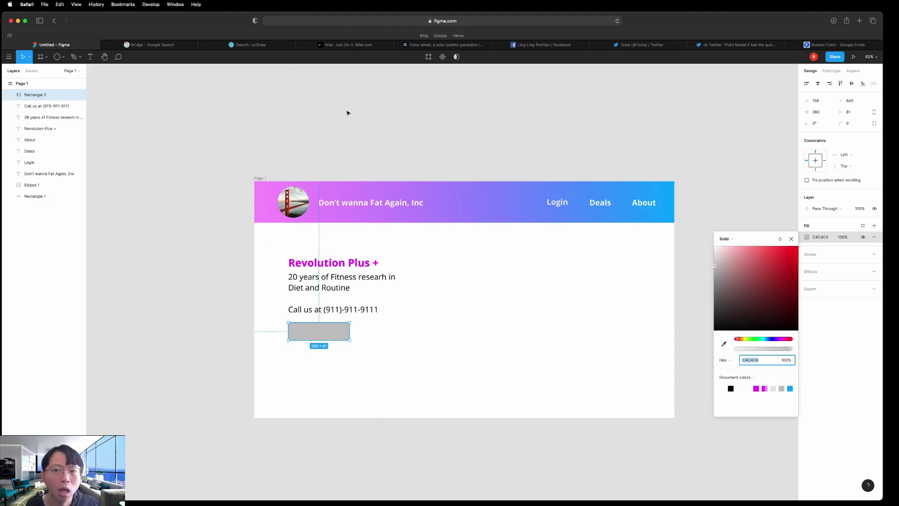
pyautogui.click(253, 45)
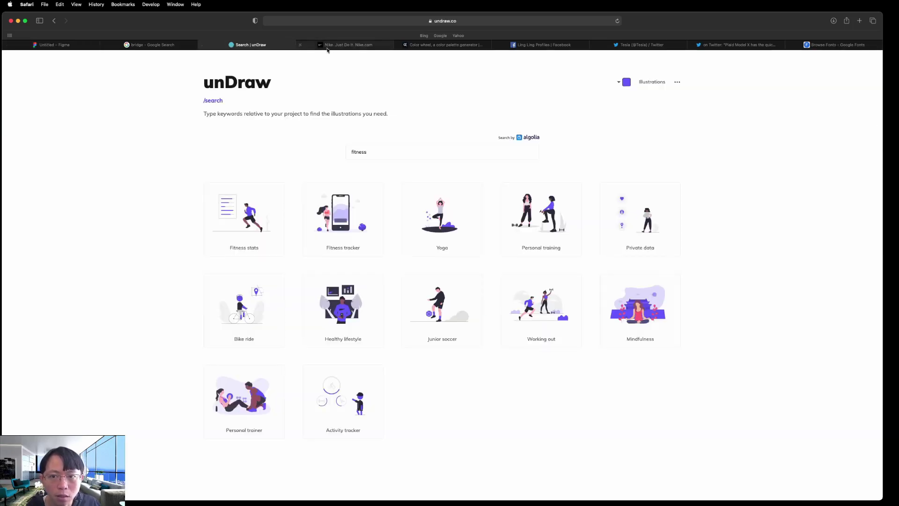
pyautogui.click(346, 45)
pyautogui.click(443, 45)
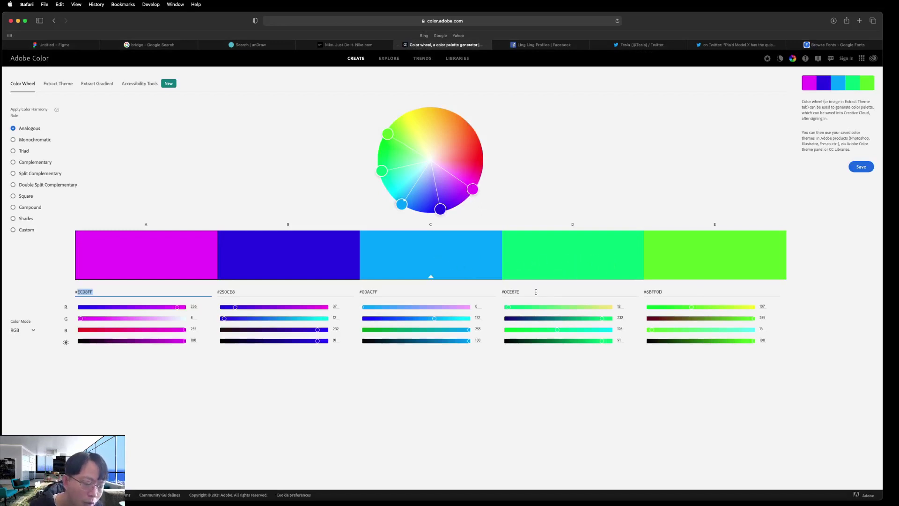
pyautogui.moveTo(535, 292); pyautogui.dragTo(507, 293)
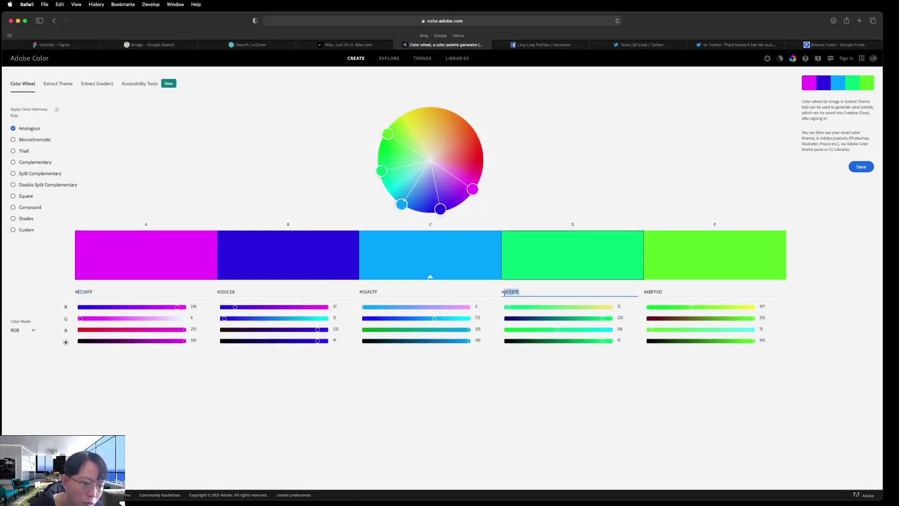
pyautogui.press('super+c')
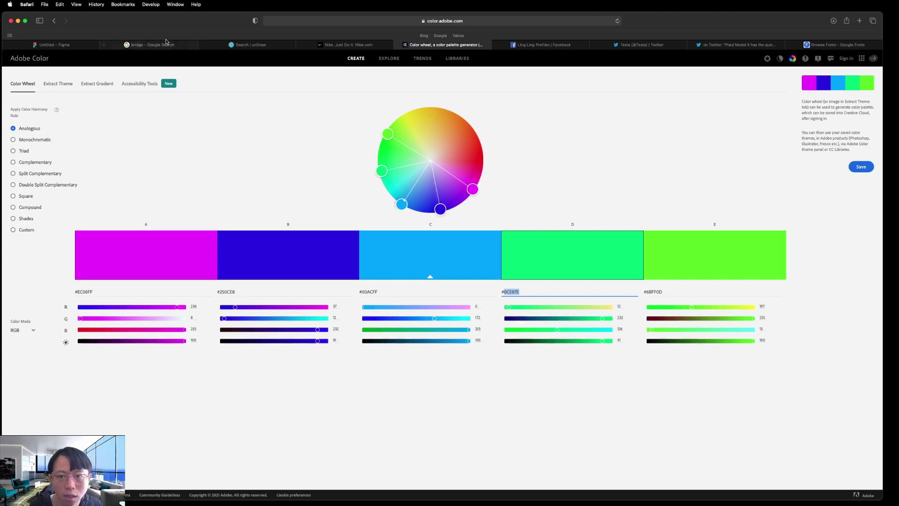
# Switch back to Figma and set the rectangle's fill to 0CE87E.
pyautogui.click(61, 45)
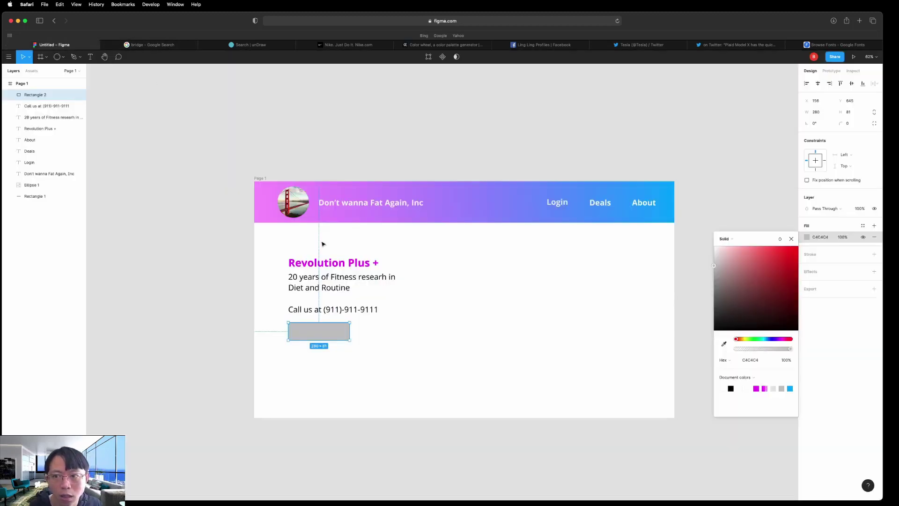
pyautogui.click(758, 362)
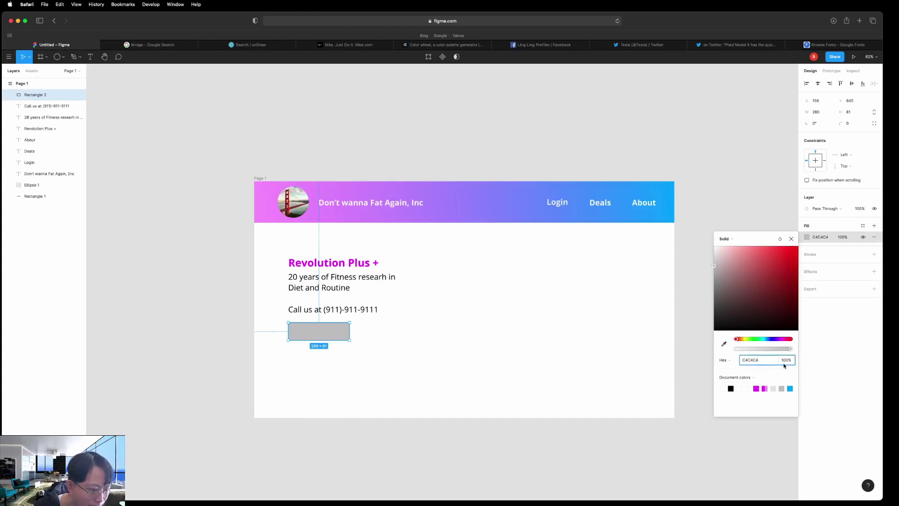
pyautogui.moveTo(766, 362); pyautogui.dragTo(741, 361)
pyautogui.write('0CE87E')
pyautogui.press('Return')
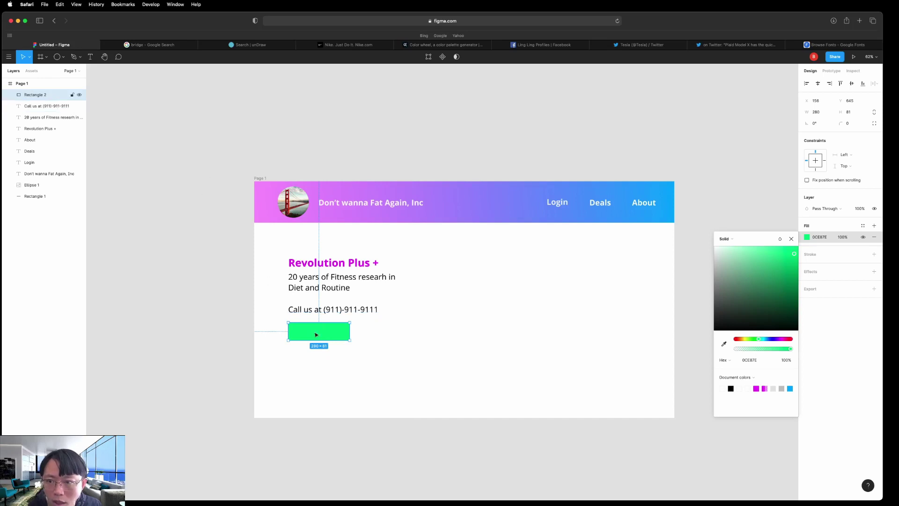
# Add the text "Learn More" in a text box of about 218 × 40 on the green rectangle.
pyautogui.press('t')
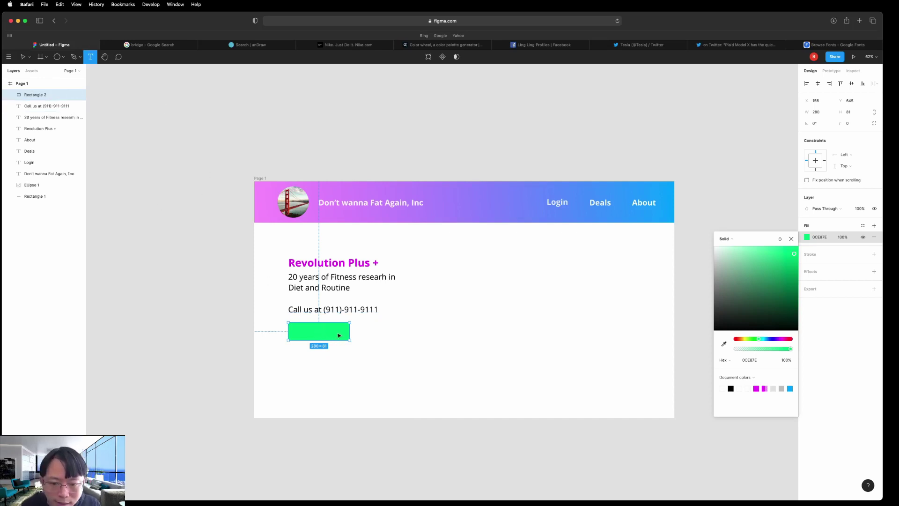
pyautogui.moveTo(298, 329); pyautogui.dragTo(342, 338)
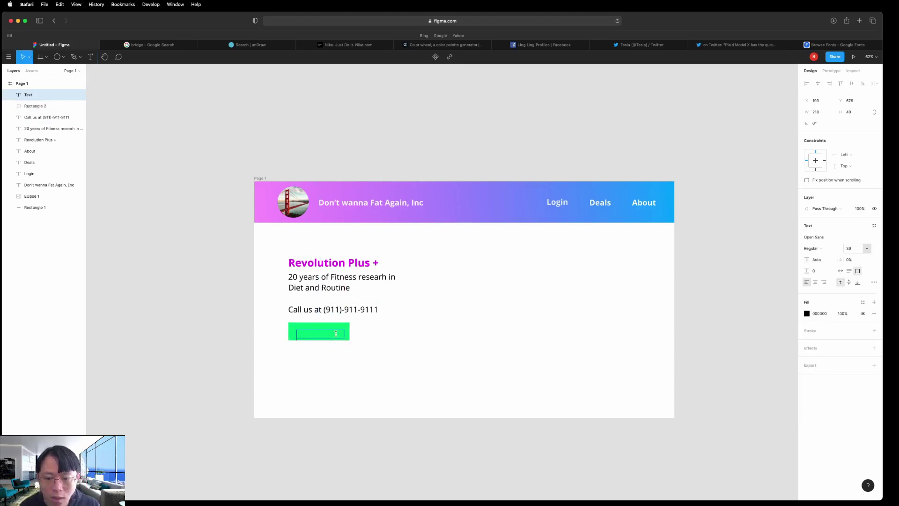
pyautogui.write('Lear')
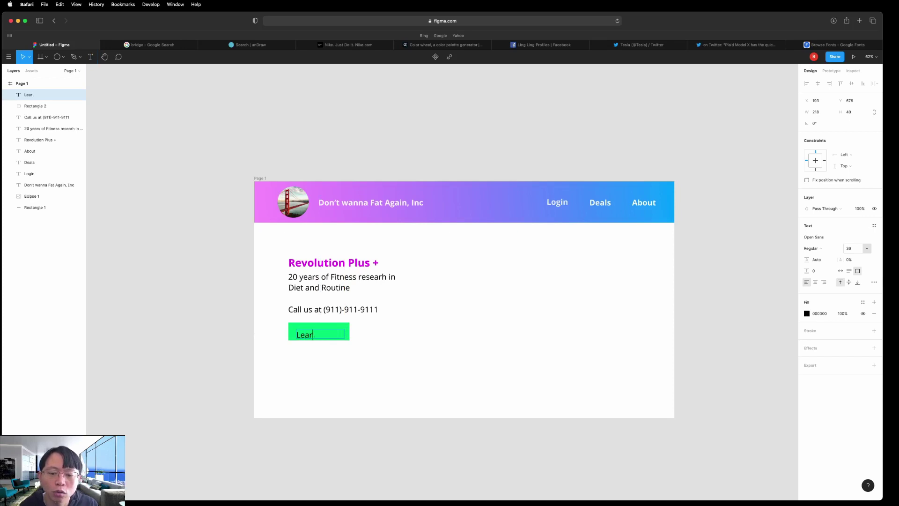
pyautogui.write('n more')
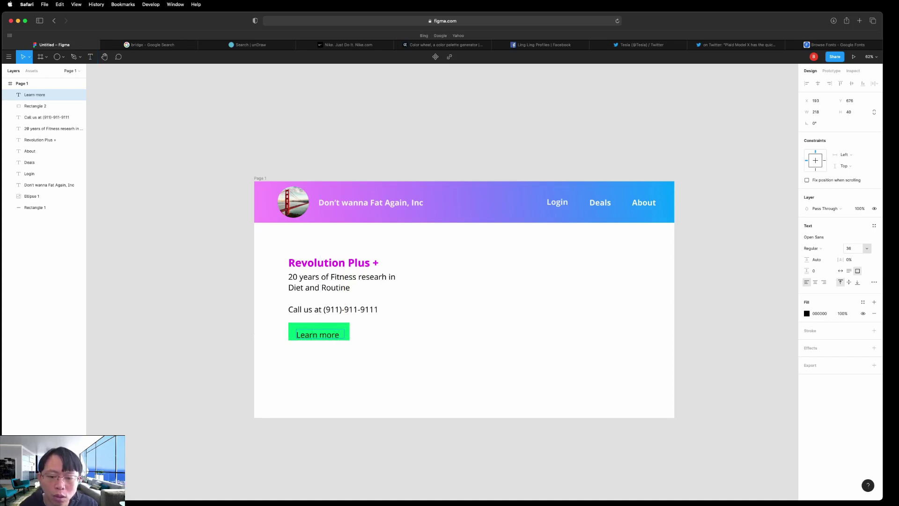
pyautogui.press('BackSpace')
pyautogui.press('BackSpace')
pyautogui.press('BackSpace')
pyautogui.press('BackSpace')
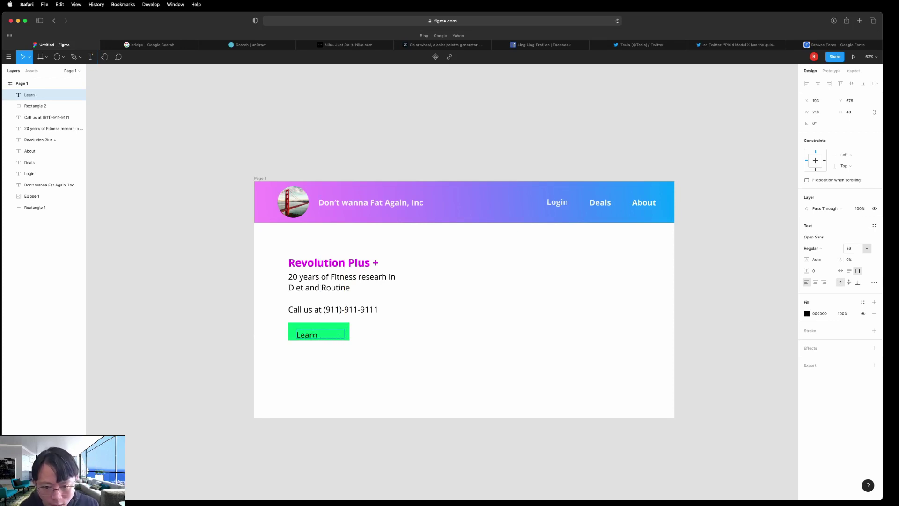
pyautogui.write('More')
pyautogui.press('Escape')
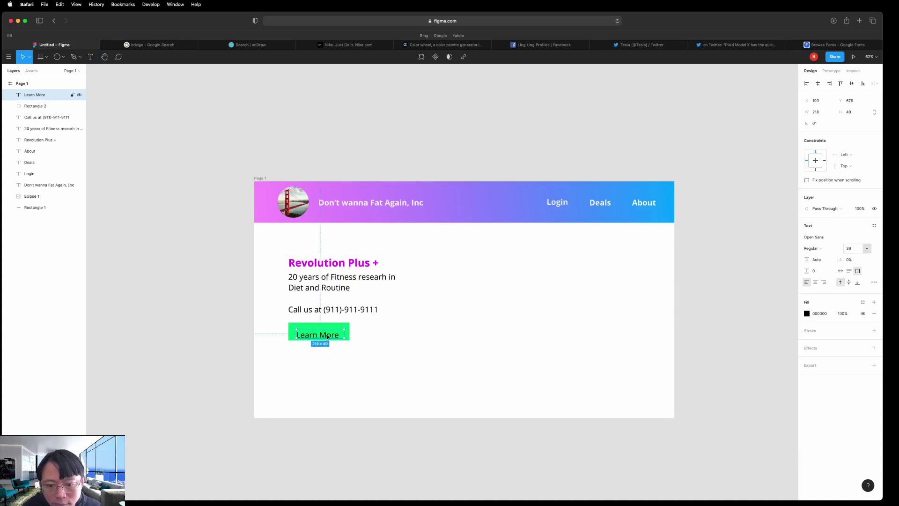
# Reposition the Learn More text within the green rectangle and shrink its text box to about 204 × 30.
pyautogui.moveTo(327, 336); pyautogui.dragTo(325, 334)
pyautogui.click(430, 340)
pyautogui.click(407, 331)
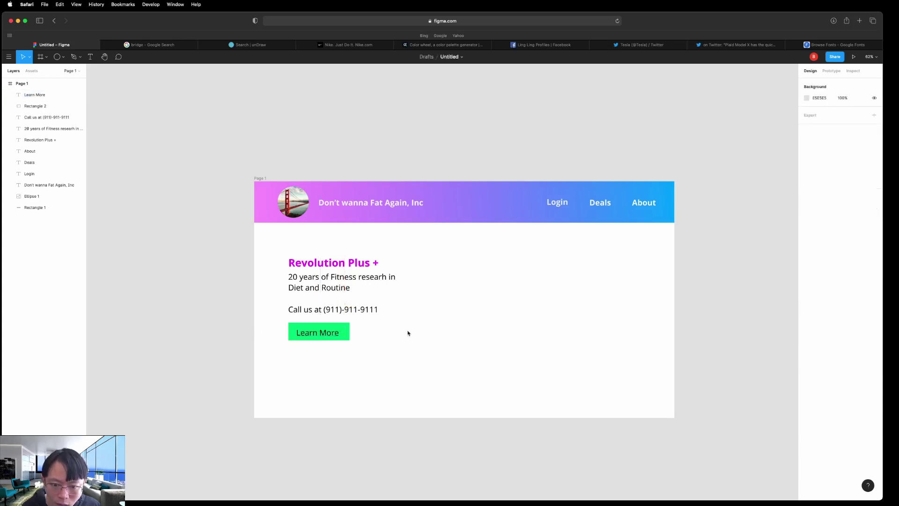
pyautogui.click(336, 336)
pyautogui.moveTo(335, 335); pyautogui.dragTo(337, 334)
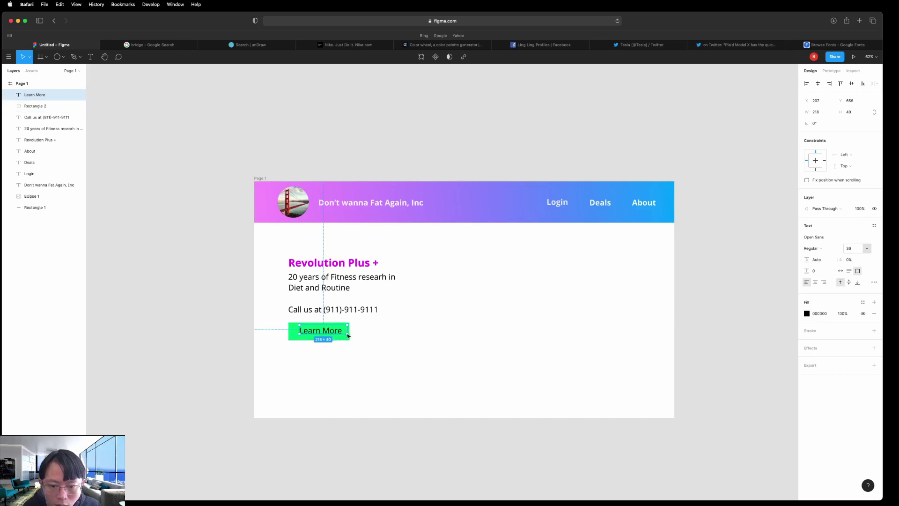
pyautogui.doubleClick(347, 331)
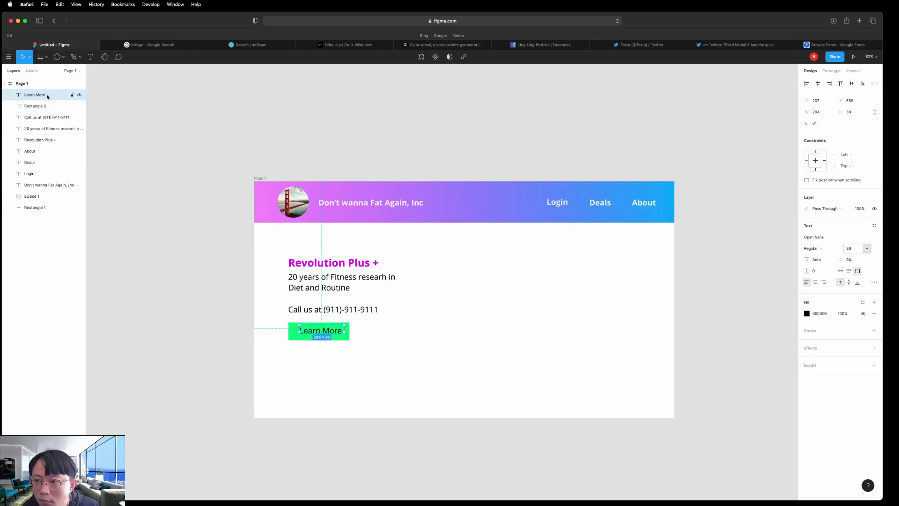
# Group the Learn More text with Rectangle 2 and move the group slightly down from the contact line.
pyautogui.moveTo(47, 98); pyautogui.dragTo(48, 107)
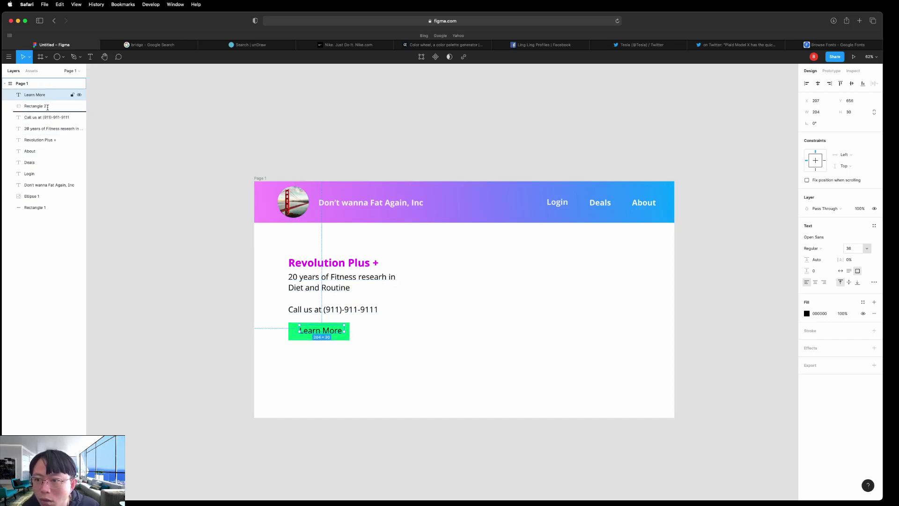
pyautogui.moveTo(47, 107)
pyautogui.mouseDown()
pyautogui.moveTo(50, 97)
pyautogui.moveTo(44, 100)
pyautogui.mouseUp()
pyautogui.keyDown('shift'); pyautogui.click(44, 106); pyautogui.keyUp('shift')
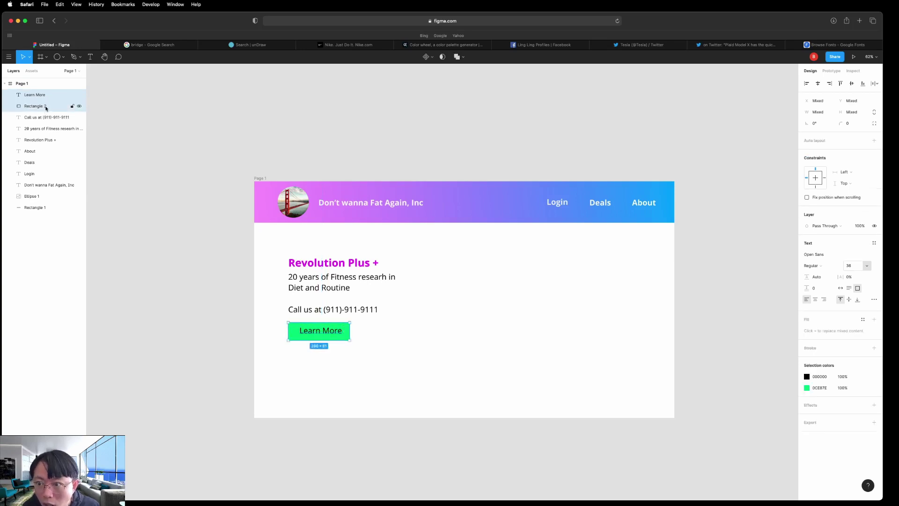
pyautogui.press('super+g')
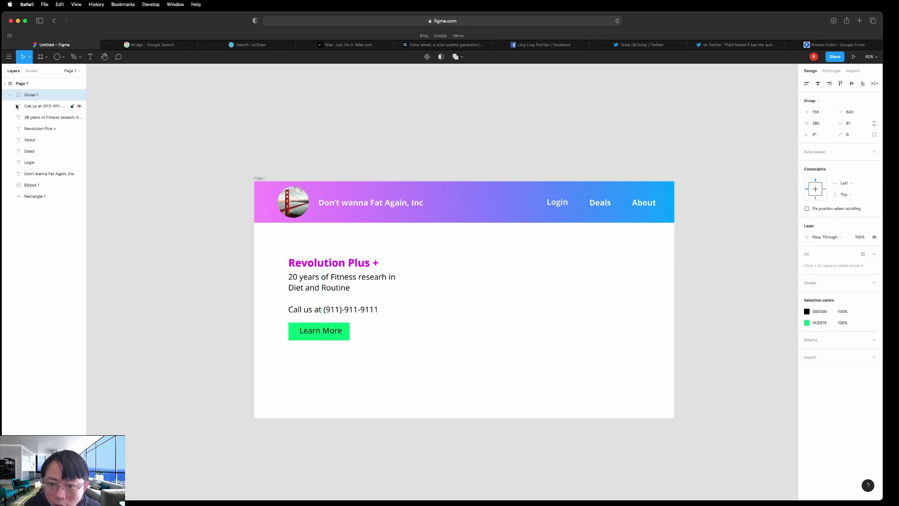
pyautogui.click(11, 95)
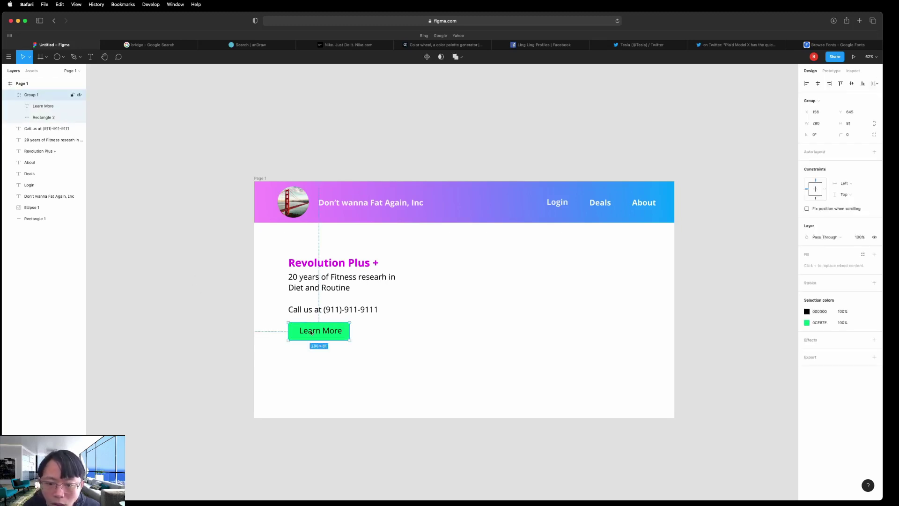
pyautogui.moveTo(321, 333); pyautogui.dragTo(322, 335)
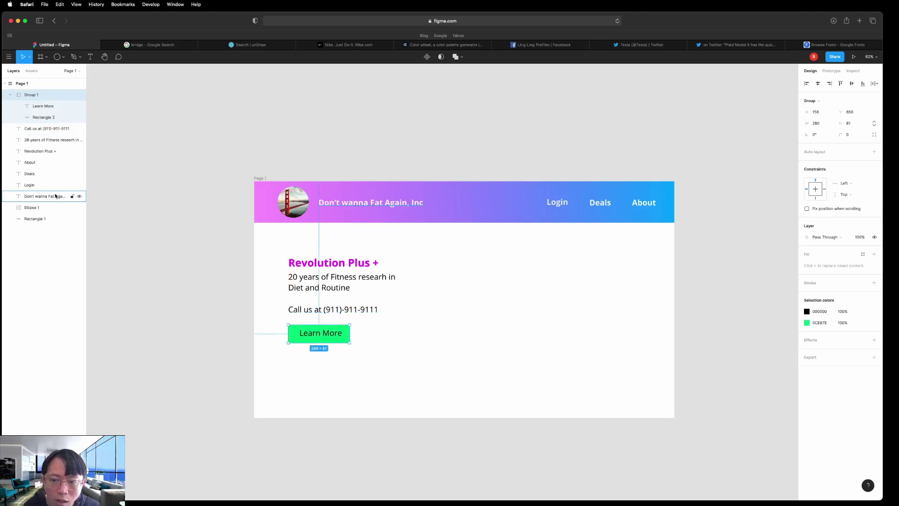
# Set the button group's corner radius to 13.
pyautogui.click(849, 136)
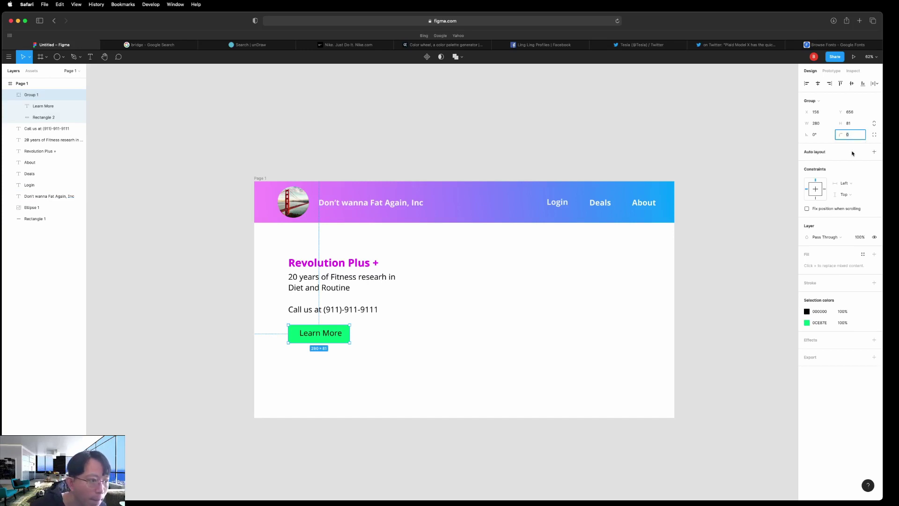
pyautogui.press('Return')
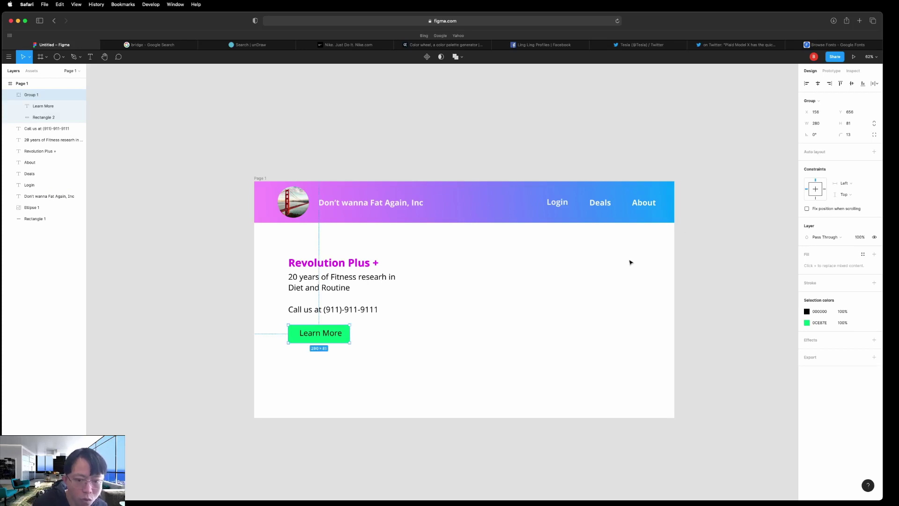
pyautogui.click(731, 325)
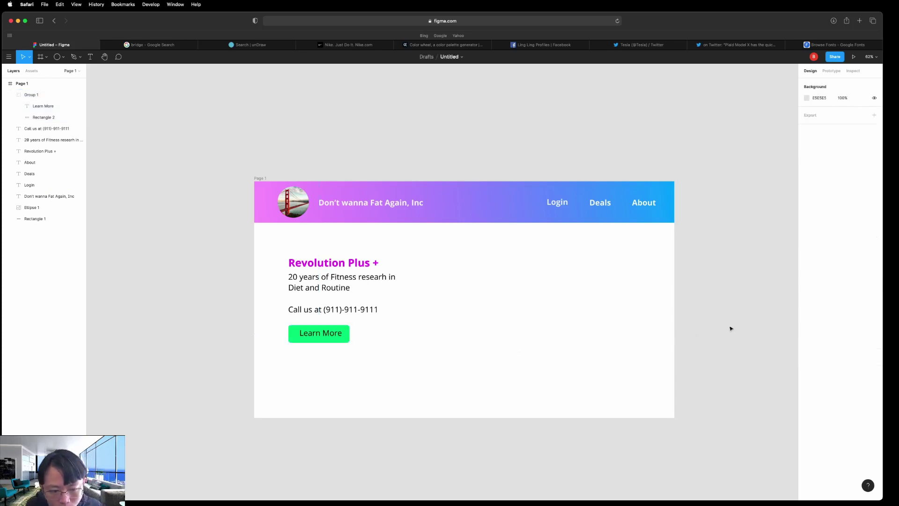
# Ungroup the button and shift the Learn More text slightly left to about X 194.
pyautogui.click(334, 336)
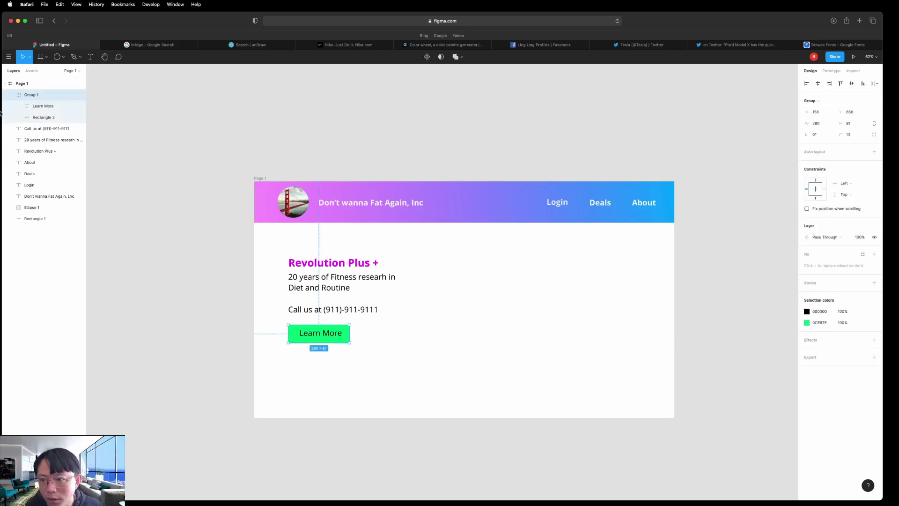
pyautogui.rightClick(53, 95)
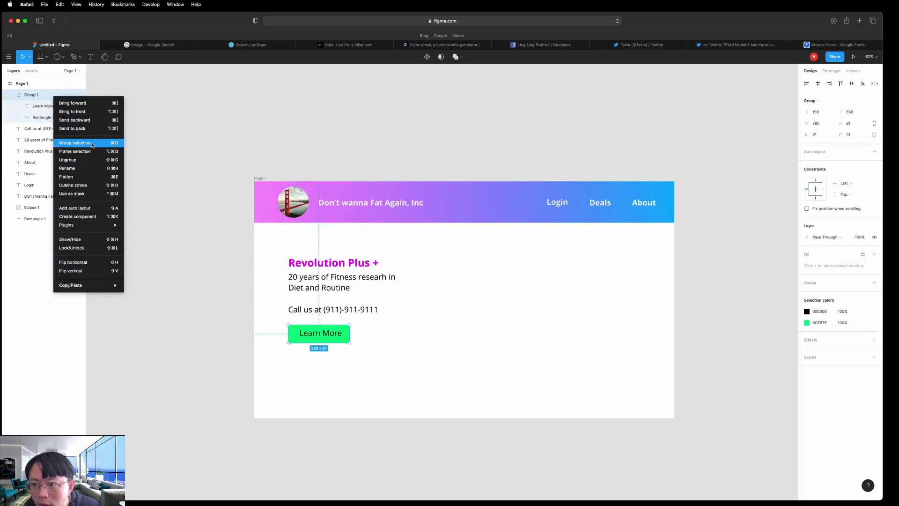
pyautogui.click(96, 160)
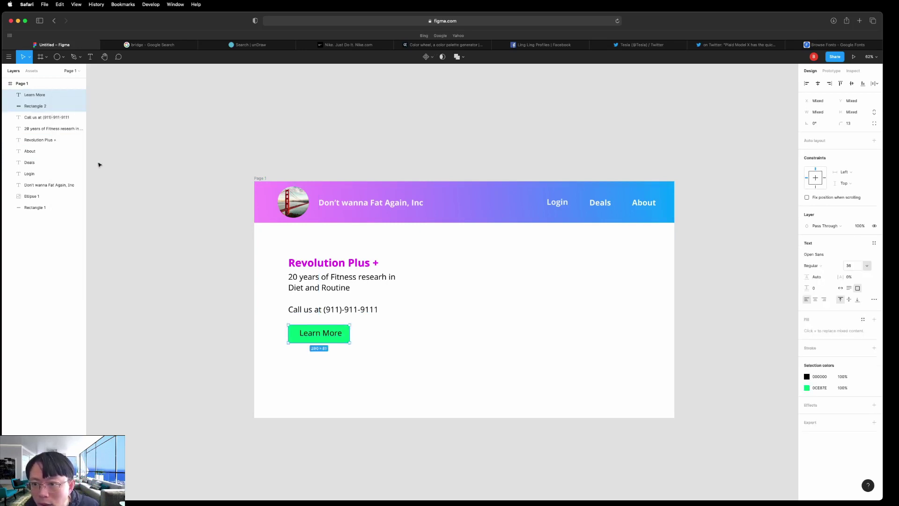
pyautogui.click(334, 335)
pyautogui.moveTo(331, 335); pyautogui.dragTo(329, 335)
pyautogui.click(436, 337)
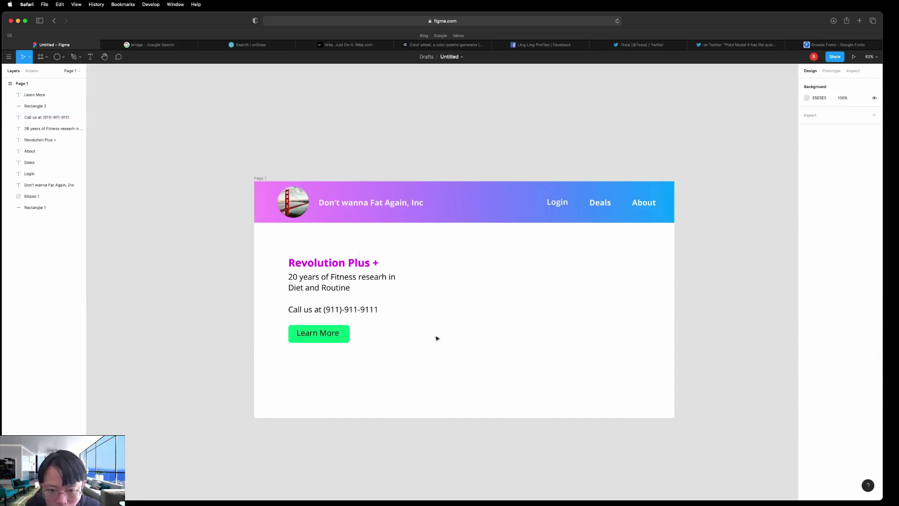
# Shrink the green rectangle to about 265 × 78 around the Learn More text.
pyautogui.click(349, 334)
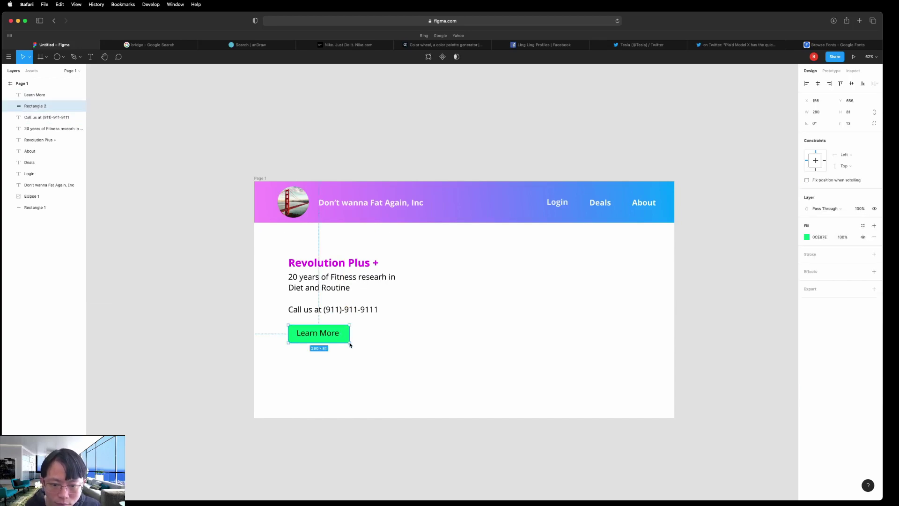
pyautogui.moveTo(350, 344); pyautogui.dragTo(347, 343)
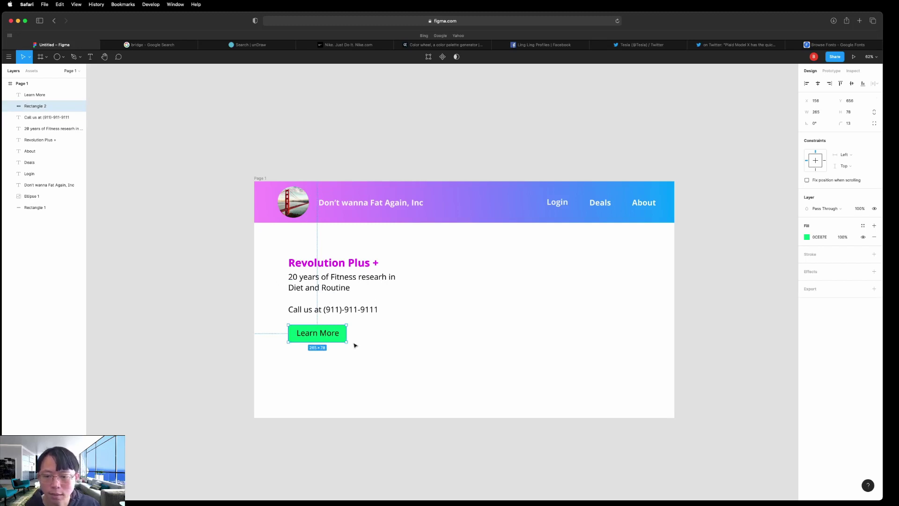
pyautogui.click(336, 336)
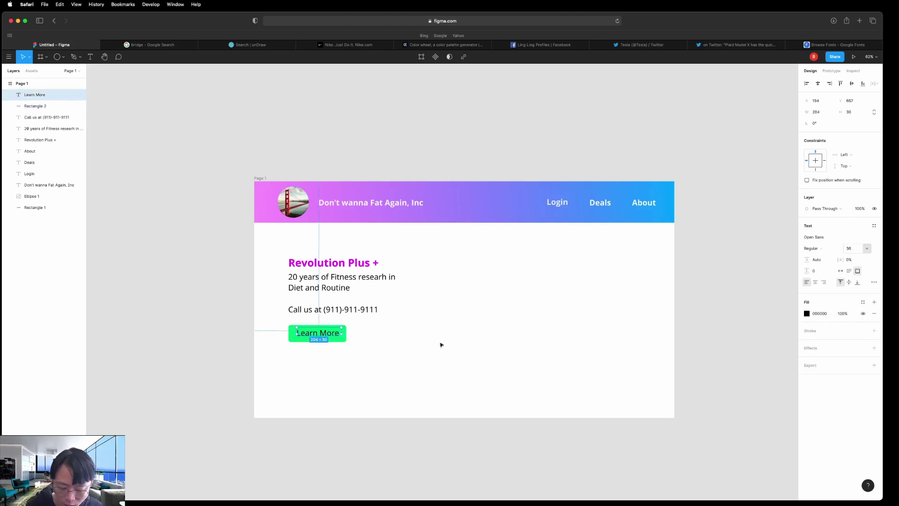
pyautogui.click(440, 345)
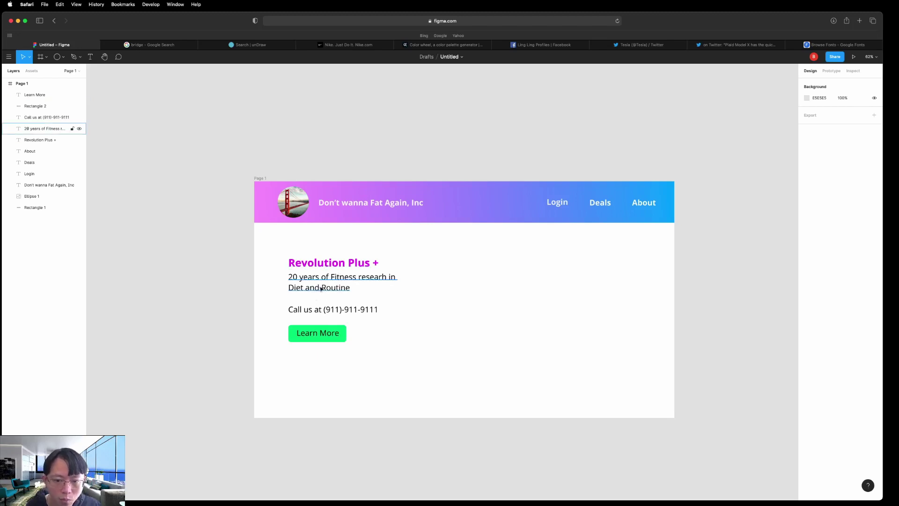
# Set the Learn More text's fill color to white, FFFFFF.
pyautogui.click(332, 336)
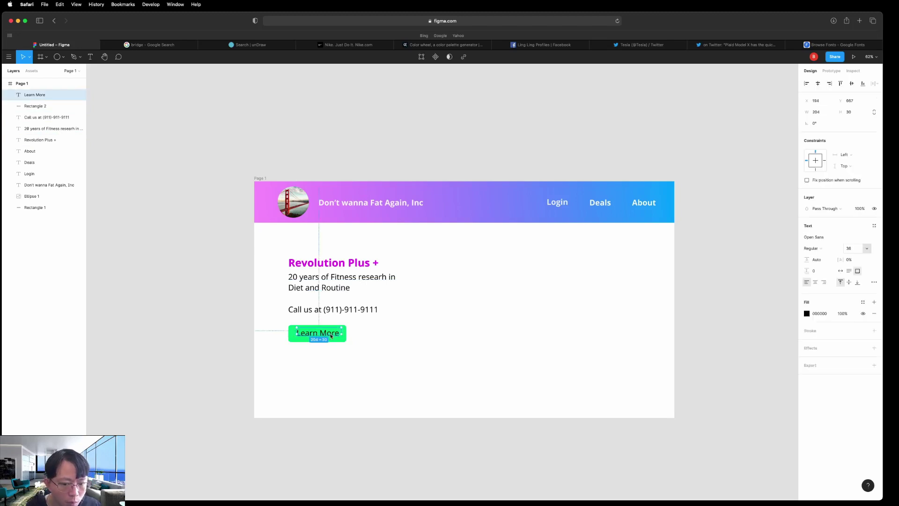
pyautogui.click(807, 313)
pyautogui.click(712, 326)
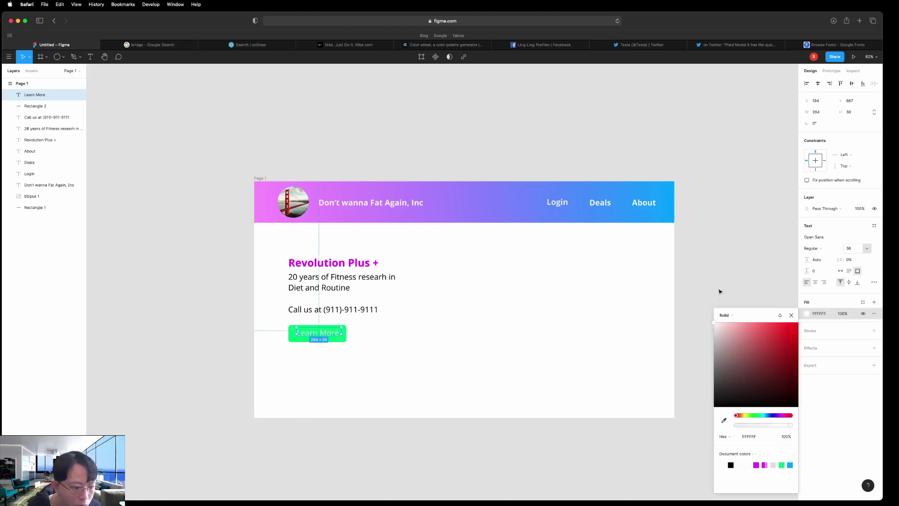
pyautogui.click(790, 464)
pyautogui.moveTo(730, 402); pyautogui.dragTo(714, 326)
pyautogui.click(726, 249)
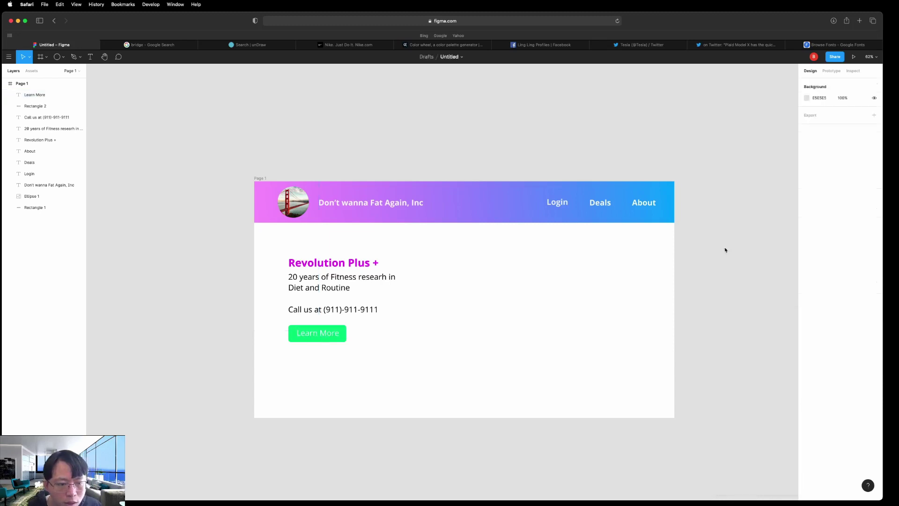
# Make the Learn More text bold and enlarge the green rectangle to about 309 × 98.
pyautogui.click(335, 335)
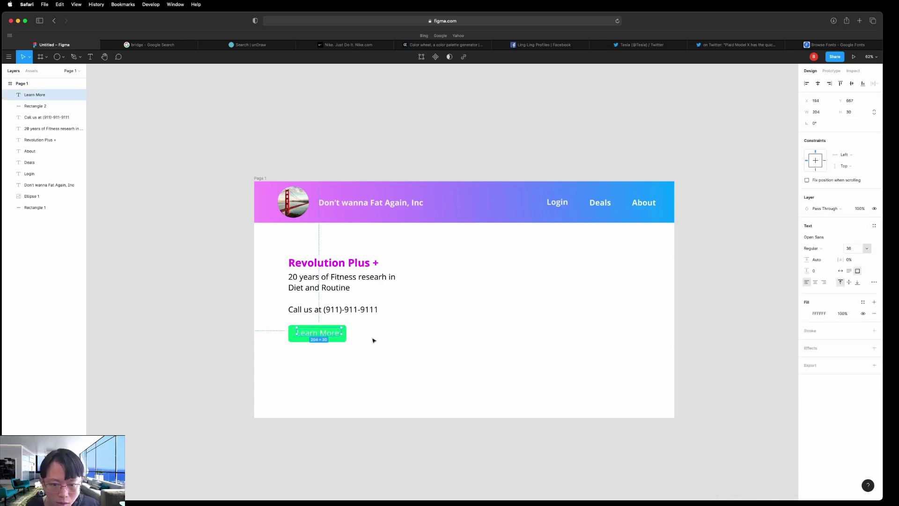
pyautogui.press('super+b')
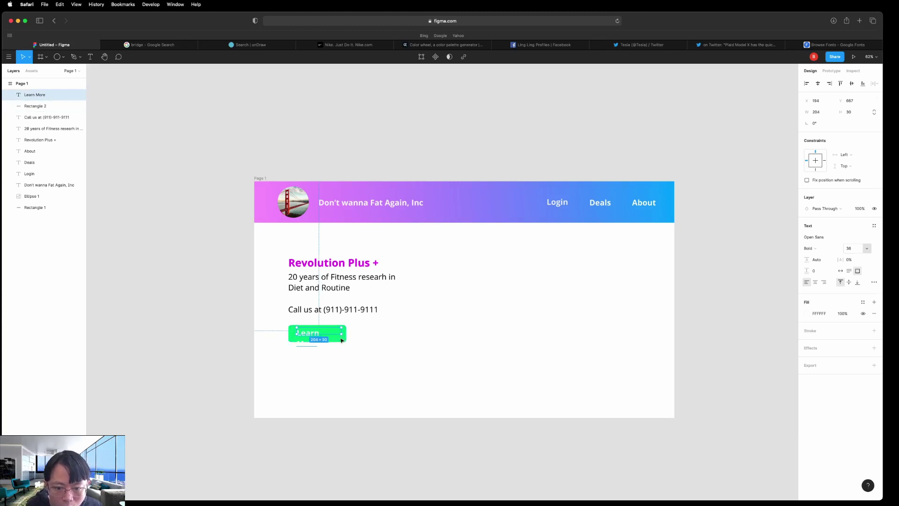
pyautogui.moveTo(342, 335)
pyautogui.mouseDown()
pyautogui.moveTo(357, 353)
pyautogui.moveTo(342, 338)
pyautogui.mouseUp()
pyautogui.click(315, 337)
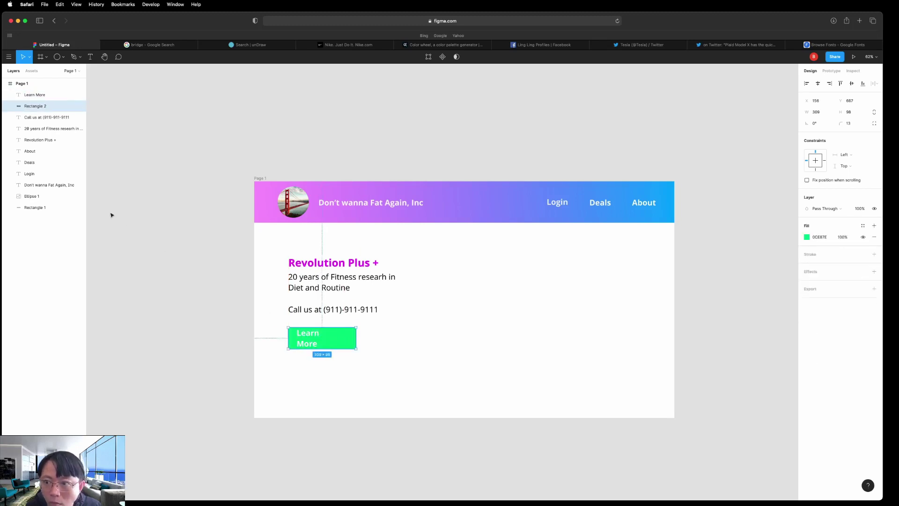
# Shift the green rectangle slightly left, widen the Learn More text box to about 239 × 30 and center it on the rectangle.
pyautogui.click(31, 95)
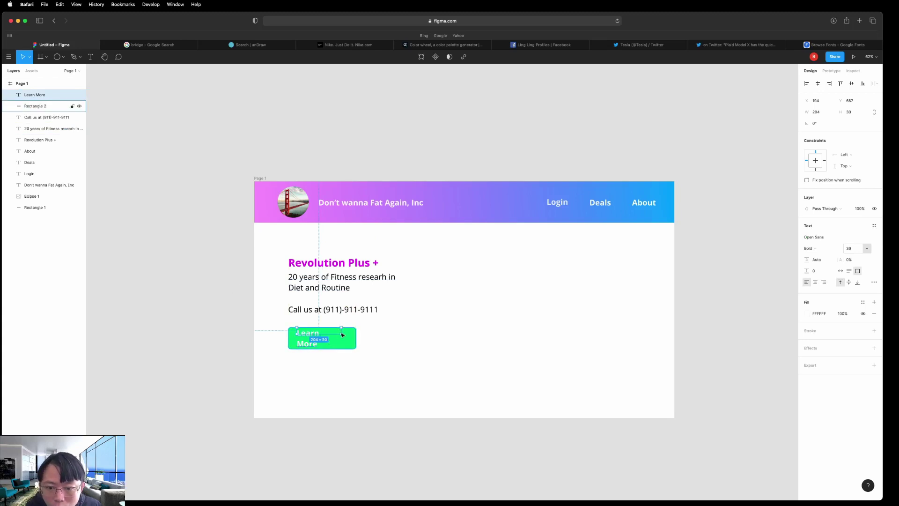
pyautogui.moveTo(342, 334)
pyautogui.mouseDown()
pyautogui.moveTo(341, 372)
pyautogui.moveTo(339, 335)
pyautogui.mouseUp()
pyautogui.click(314, 344)
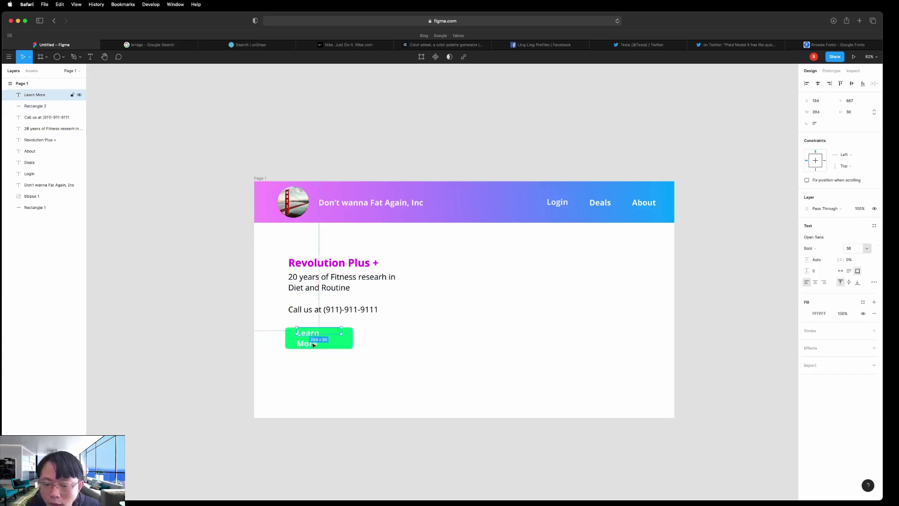
pyautogui.moveTo(318, 335)
pyautogui.mouseDown()
pyautogui.moveTo(400, 354)
pyautogui.moveTo(335, 336)
pyautogui.moveTo(287, 343)
pyautogui.moveTo(330, 338)
pyautogui.mouseUp()
pyautogui.click(305, 339)
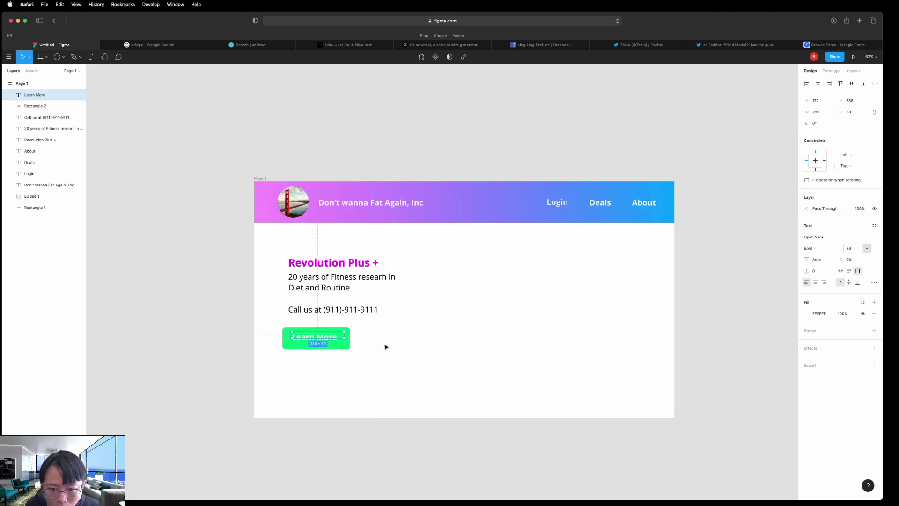
pyautogui.click(396, 348)
pyautogui.click(334, 342)
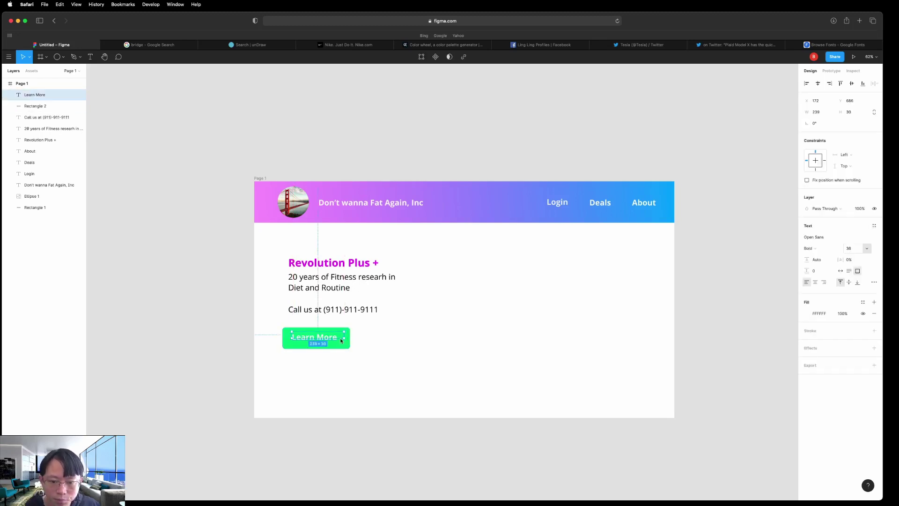
# Heighten the Learn More text box to about 239 × 54 and nudge it slightly to center the text on the green rectangle.
pyautogui.moveTo(344, 340); pyautogui.dragTo(344, 345)
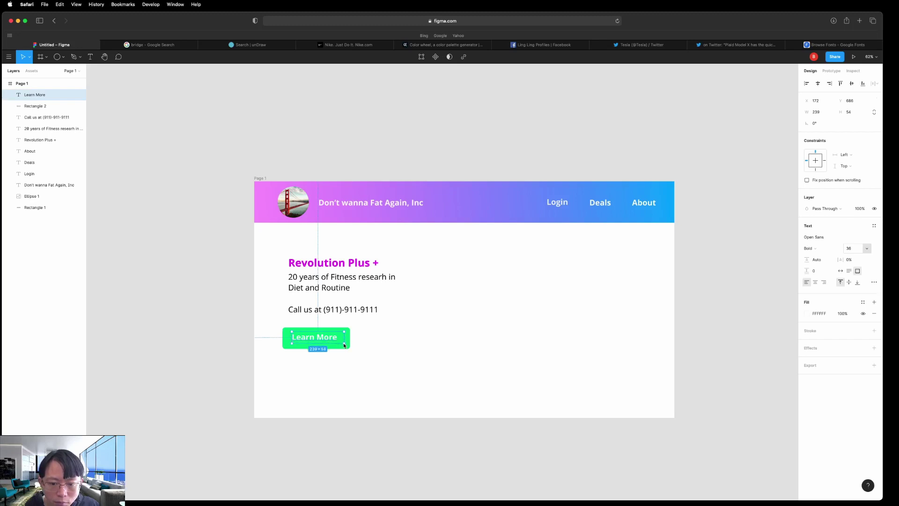
pyautogui.click(374, 343)
pyautogui.click(330, 340)
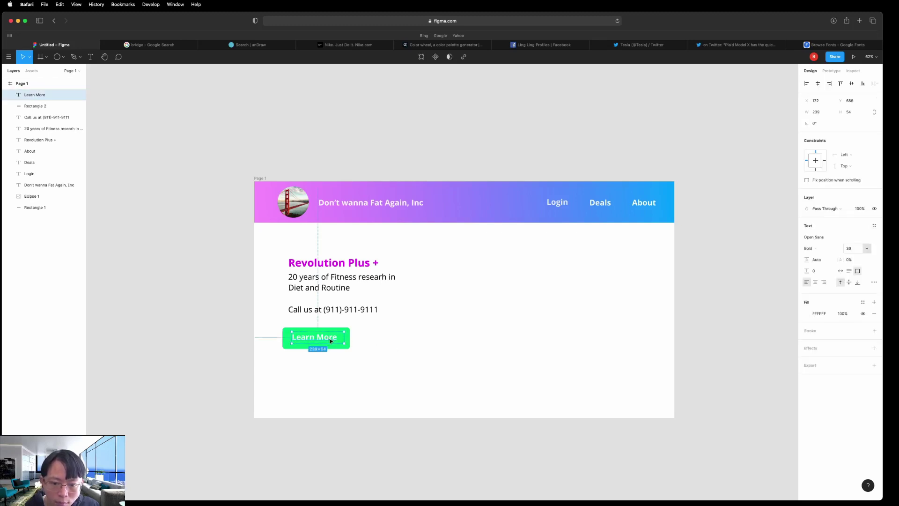
pyautogui.moveTo(330, 341); pyautogui.dragTo(331, 341)
pyautogui.click(435, 342)
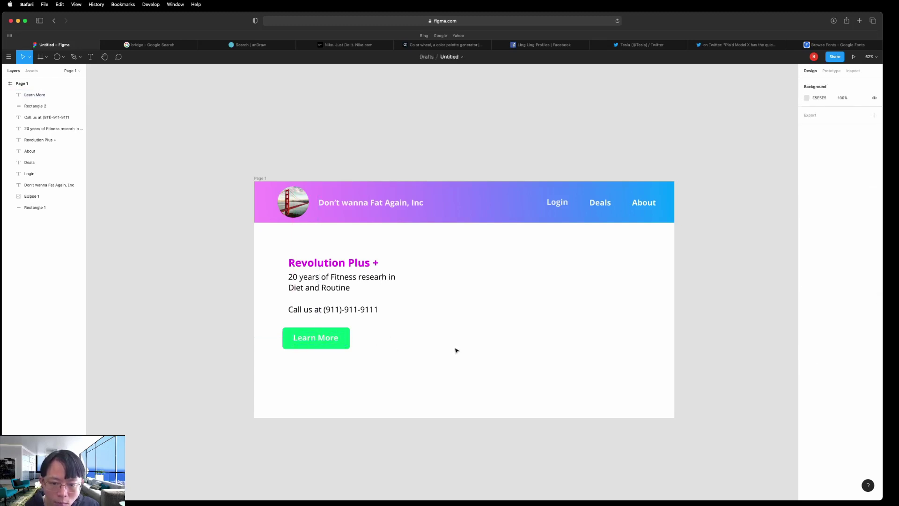
# Move the green rectangle and its Learn More text together so they align with the left edge of the text lines above.
pyautogui.click(346, 348)
pyautogui.keyDown('shift'); pyautogui.click(335, 338); pyautogui.keyUp('shift')
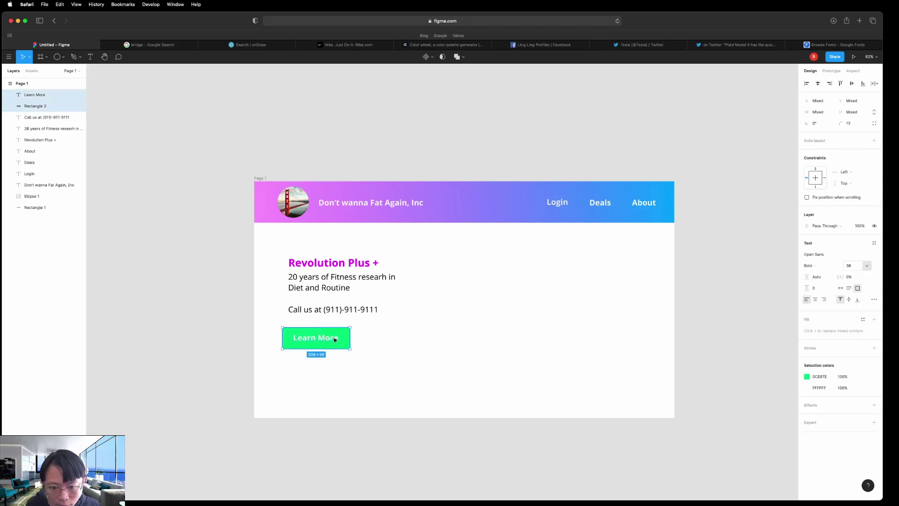
pyautogui.moveTo(331, 341); pyautogui.dragTo(337, 341)
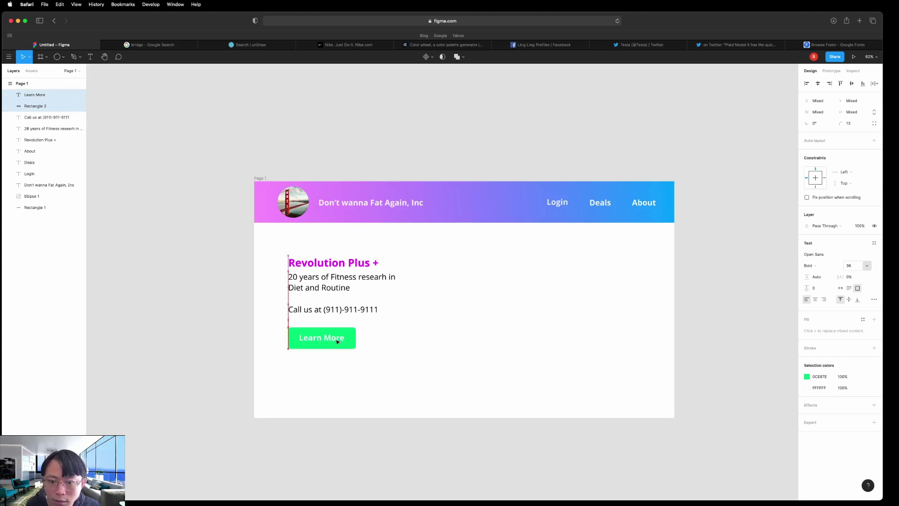
pyautogui.click(394, 340)
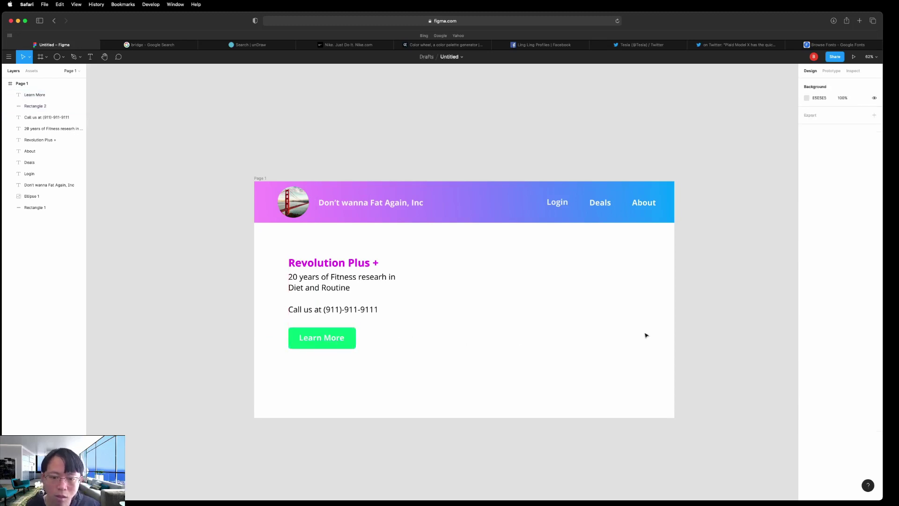
# Shrink the green Learn More rectangle to about 306 × 88.
pyautogui.click(353, 348)
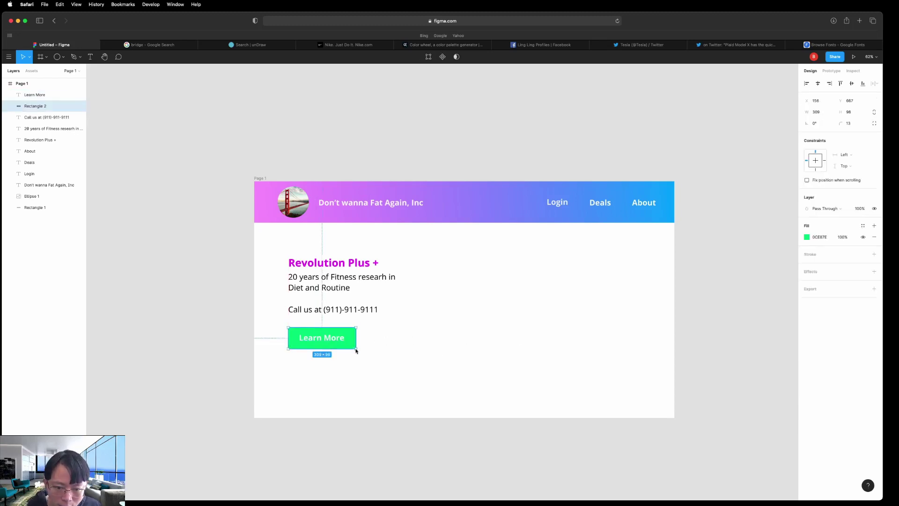
pyautogui.moveTo(355, 349); pyautogui.dragTo(355, 347)
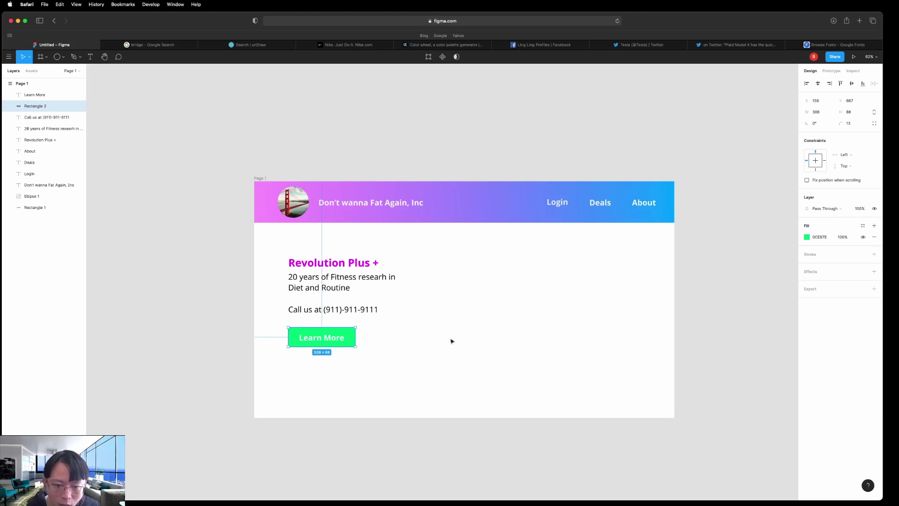
pyautogui.click(746, 328)
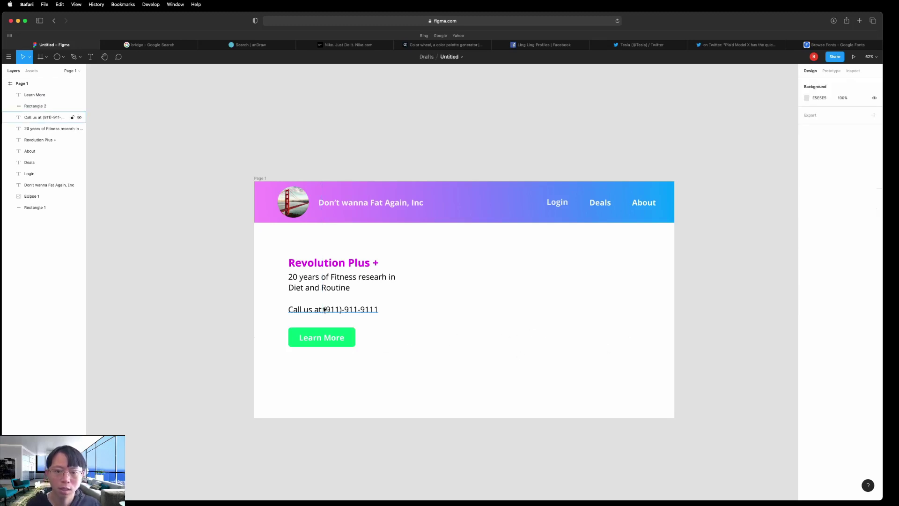
# Lower the contact line toward the Learn More button, and shift the contact line, green rectangle and button text up together slightly.
pyautogui.moveTo(328, 314); pyautogui.dragTo(326, 322)
pyautogui.click(500, 325)
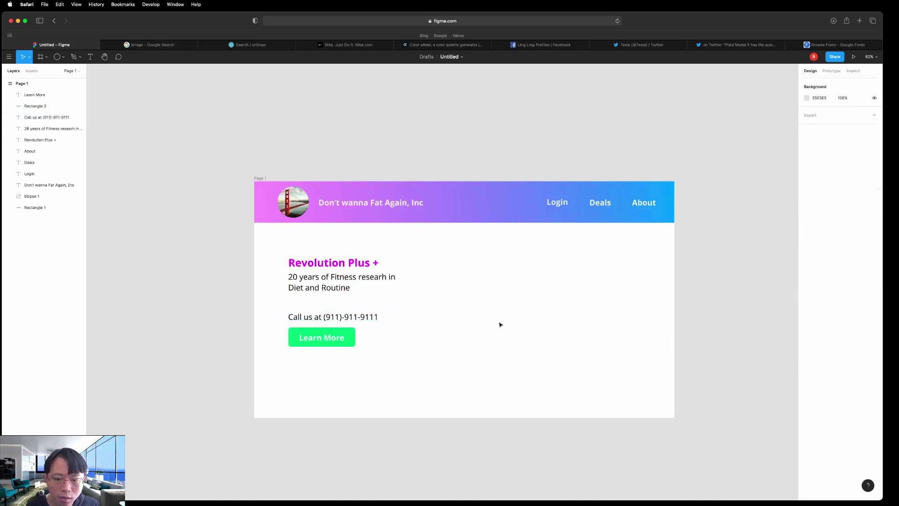
pyautogui.click(348, 322)
pyautogui.keyDown('shift'); pyautogui.click(337, 338); pyautogui.keyUp('shift')
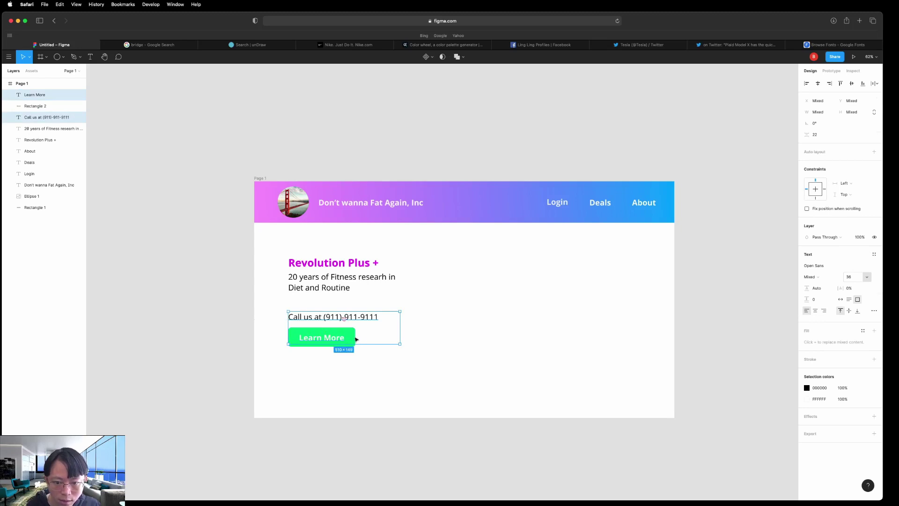
pyautogui.moveTo(356, 339); pyautogui.dragTo(356, 318)
pyautogui.hotkey('ctrl', 'z')
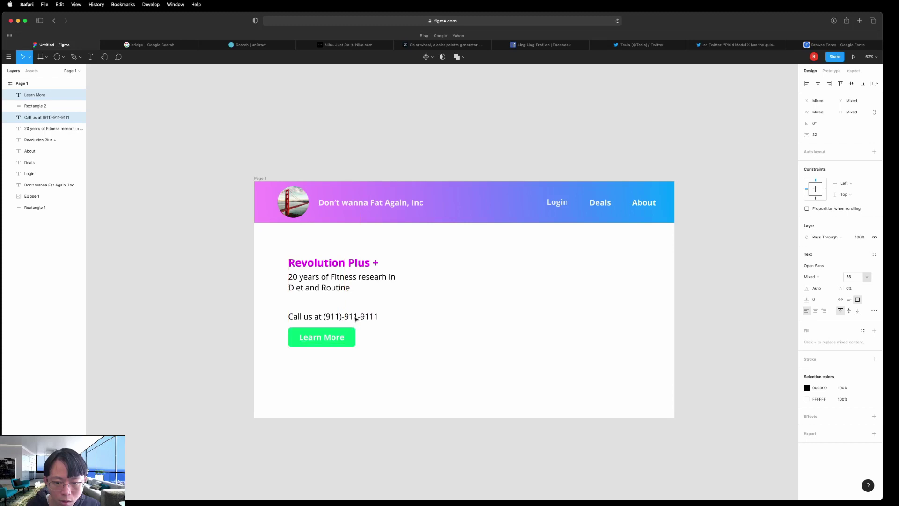
pyautogui.keyDown('shift'); pyautogui.click(352, 338); pyautogui.keyUp('shift')
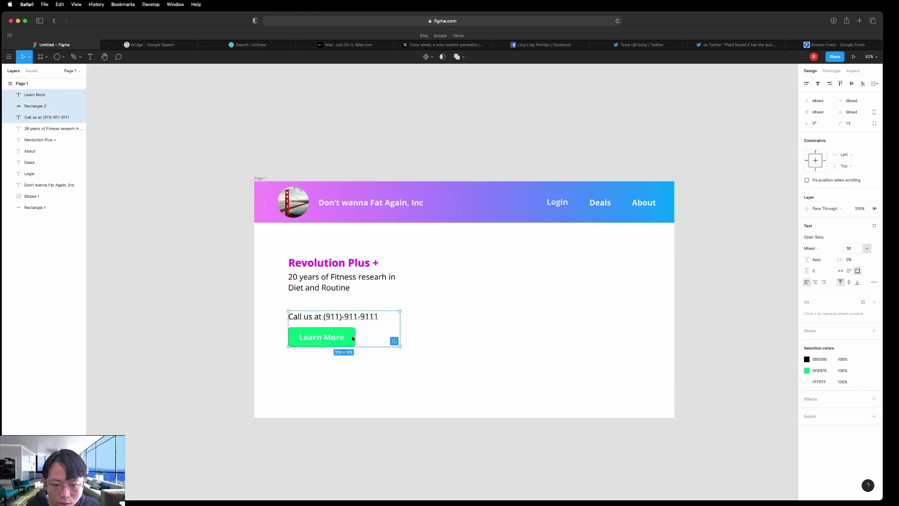
pyautogui.moveTo(353, 338); pyautogui.dragTo(355, 332)
pyautogui.click(643, 319)
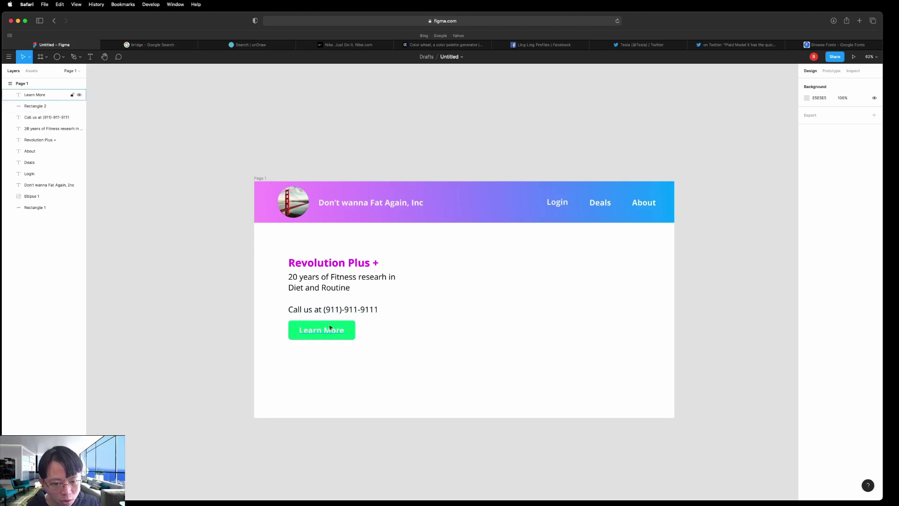
pyautogui.click(355, 336)
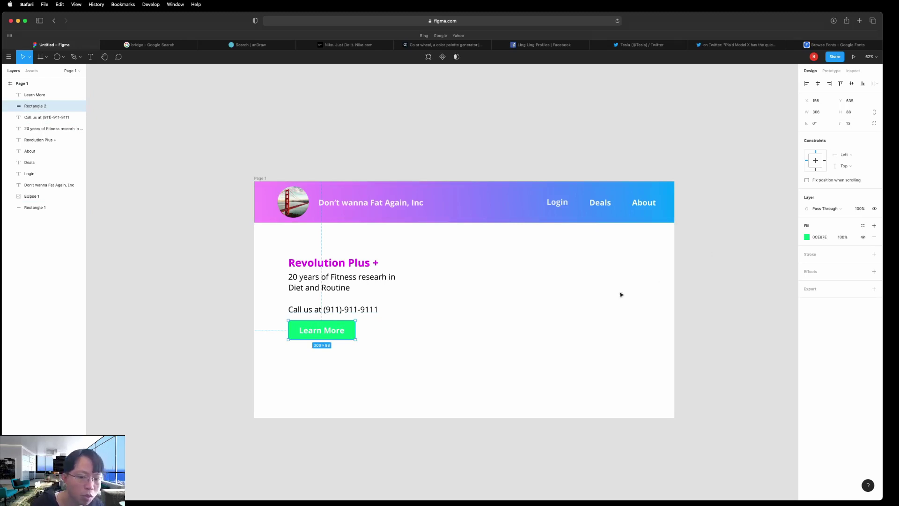
pyautogui.click(579, 323)
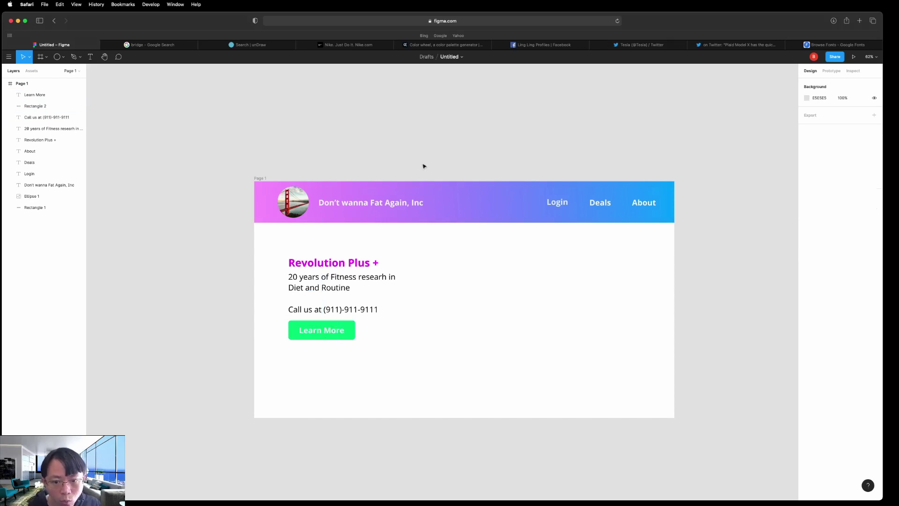
pyautogui.click(449, 45)
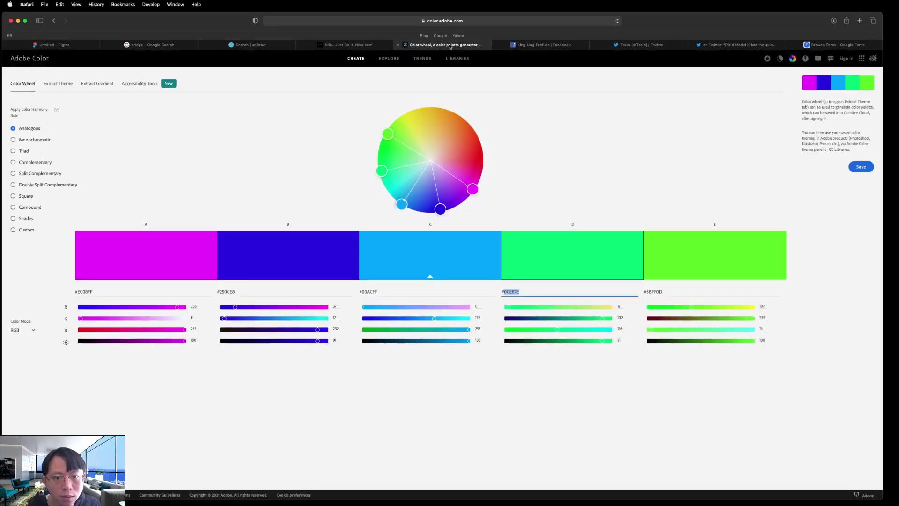
pyautogui.click(74, 46)
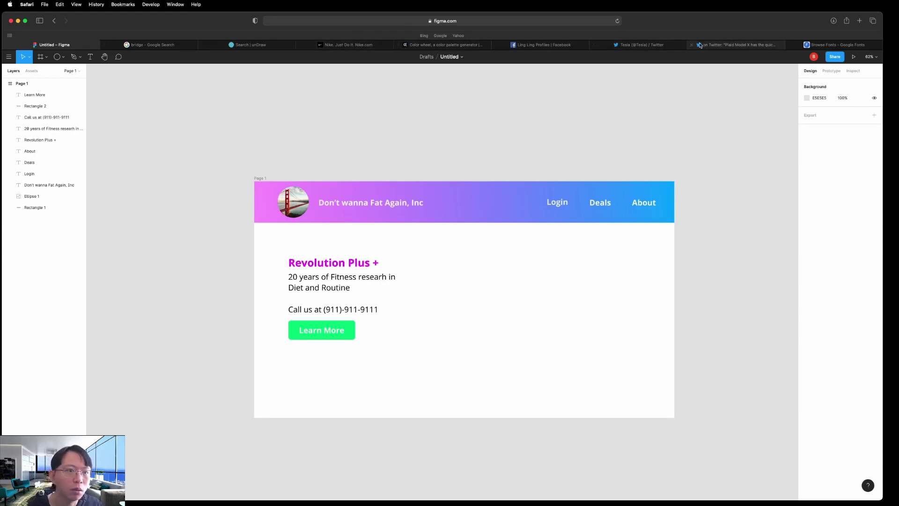
# Switch to the browser tab with the Tesla tweet thread and open undraw.co in it.
pyautogui.click(715, 46)
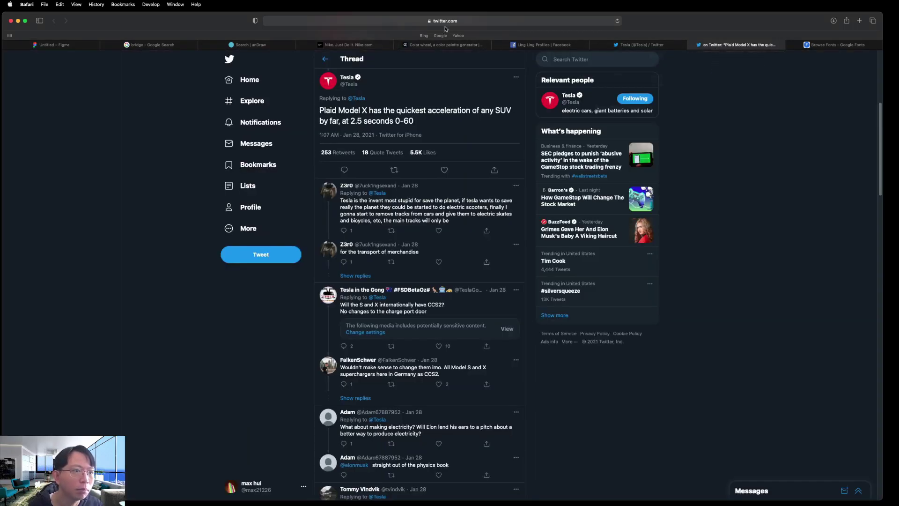
pyautogui.click(519, 21)
pyautogui.write('undraw.co')
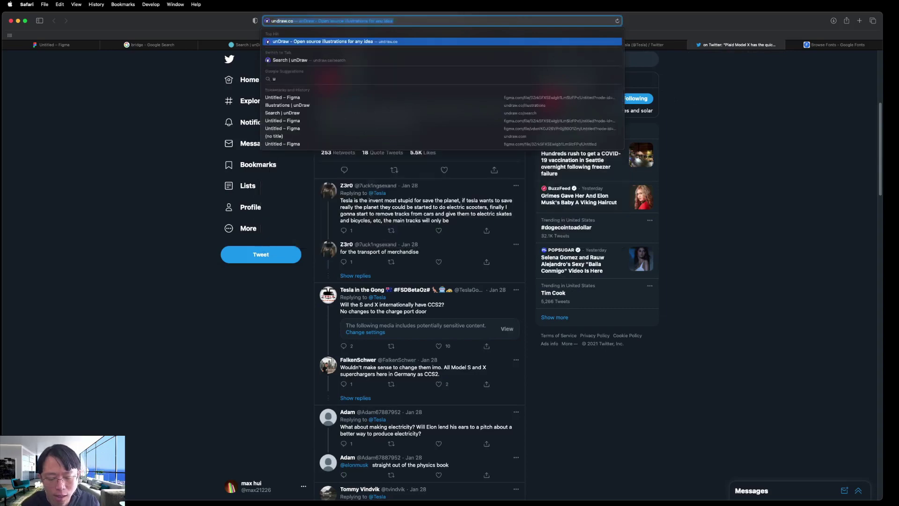
pyautogui.press('Return')
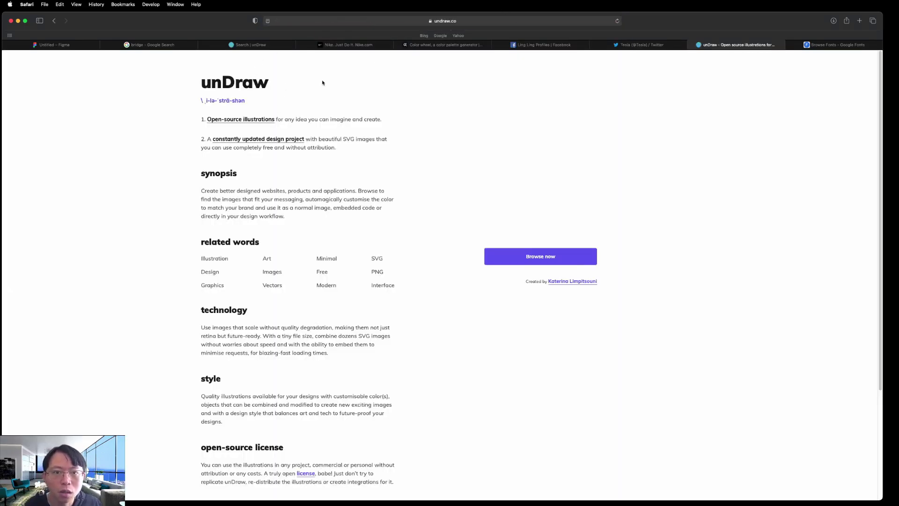
# Search Google for undraw and open the unDraw home page from the results.
pyautogui.click(466, 21)
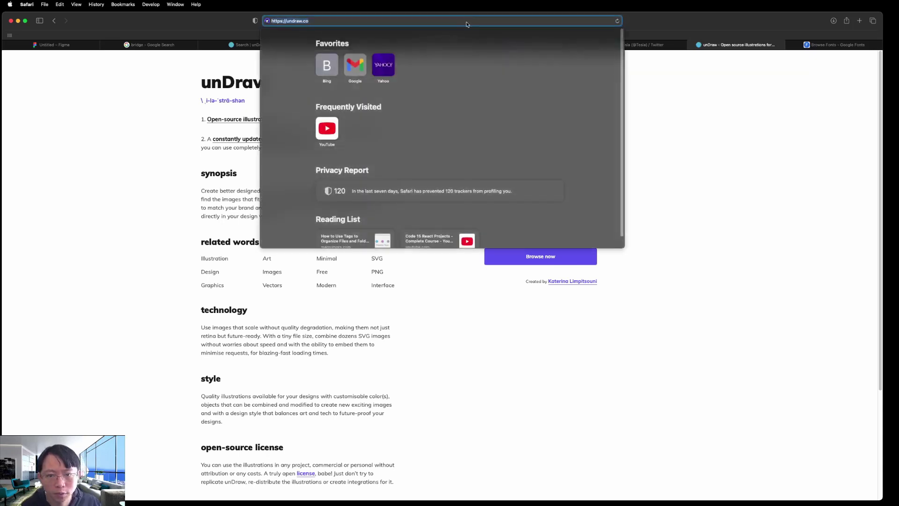
pyautogui.write('undraw')
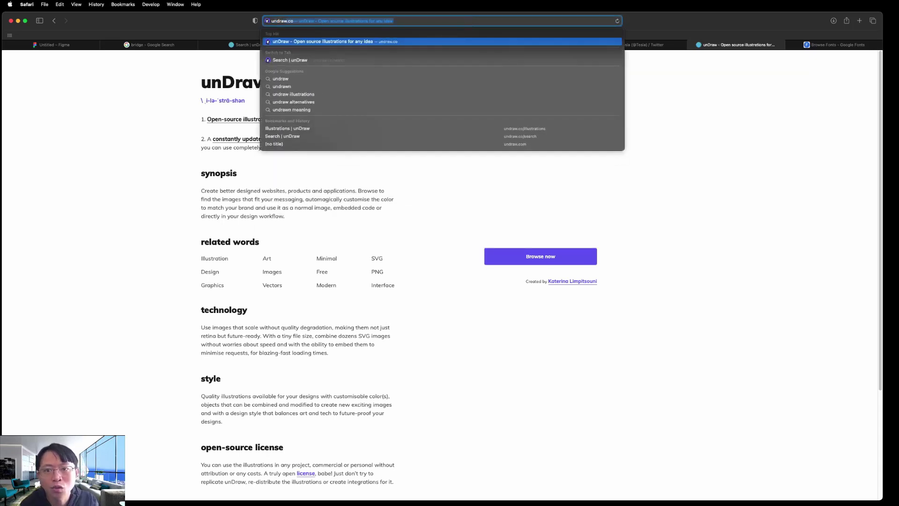
pyautogui.press('Return')
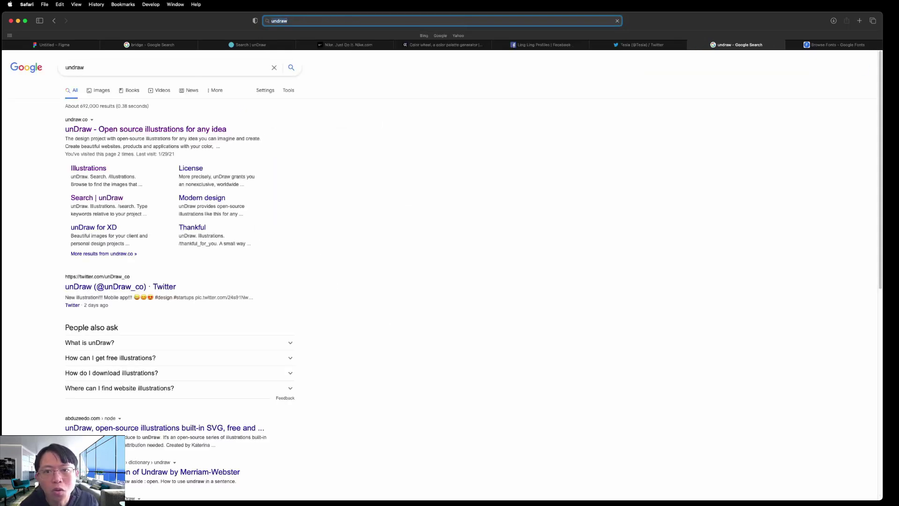
pyautogui.click(155, 130)
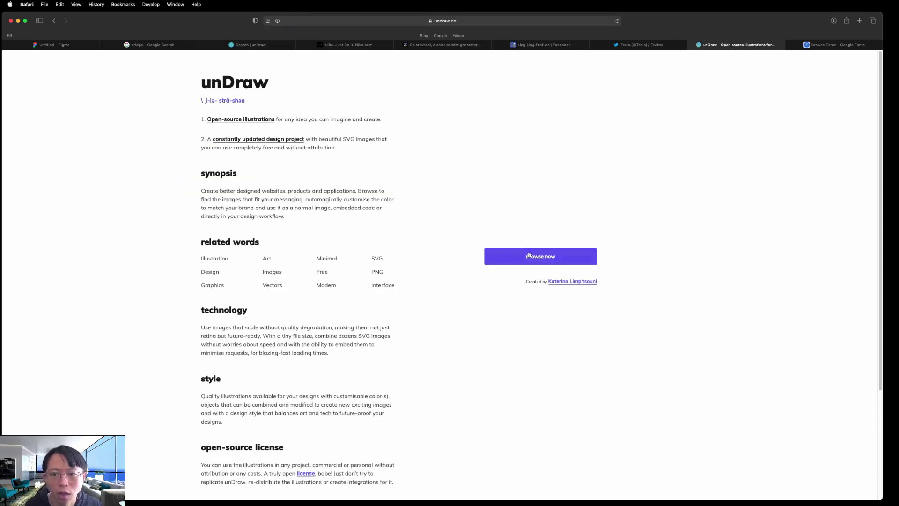
# Browse to unDraw's illustration search and search for fitness.
pyautogui.click(528, 255)
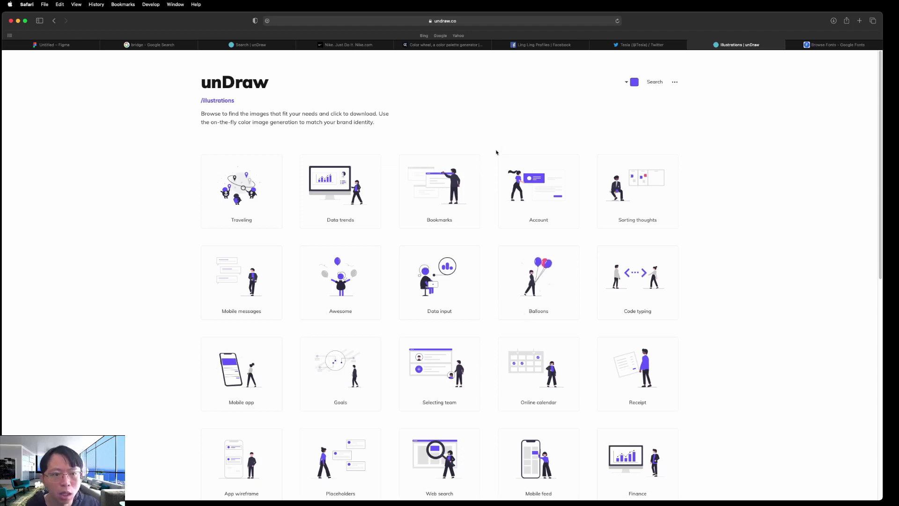
pyautogui.click(654, 82)
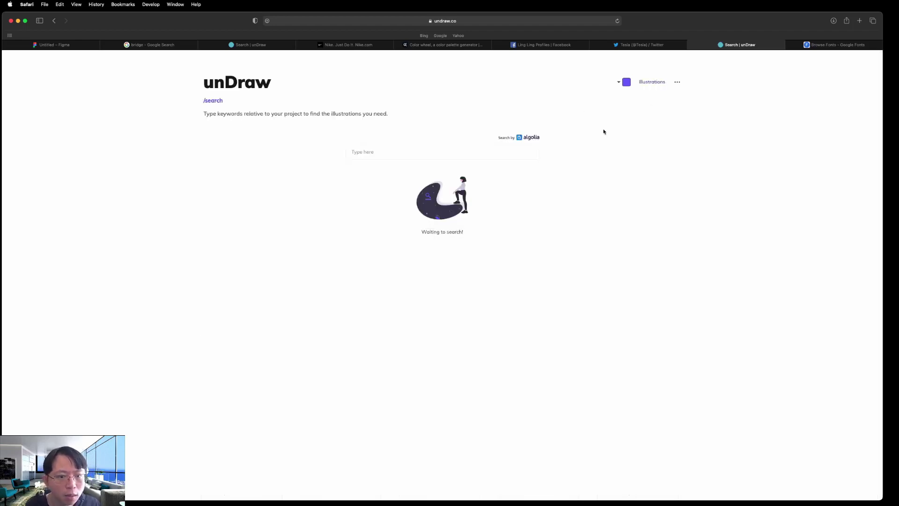
pyautogui.click(474, 151)
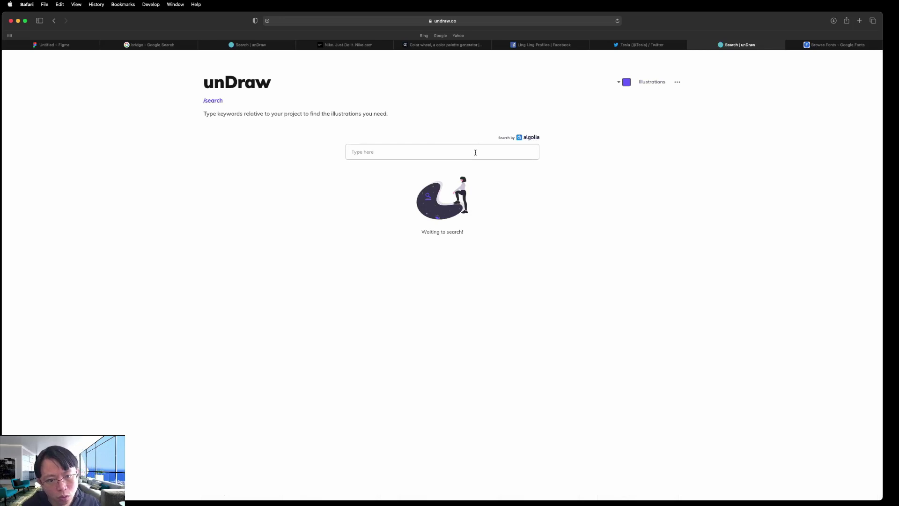
pyautogui.write('fitness')
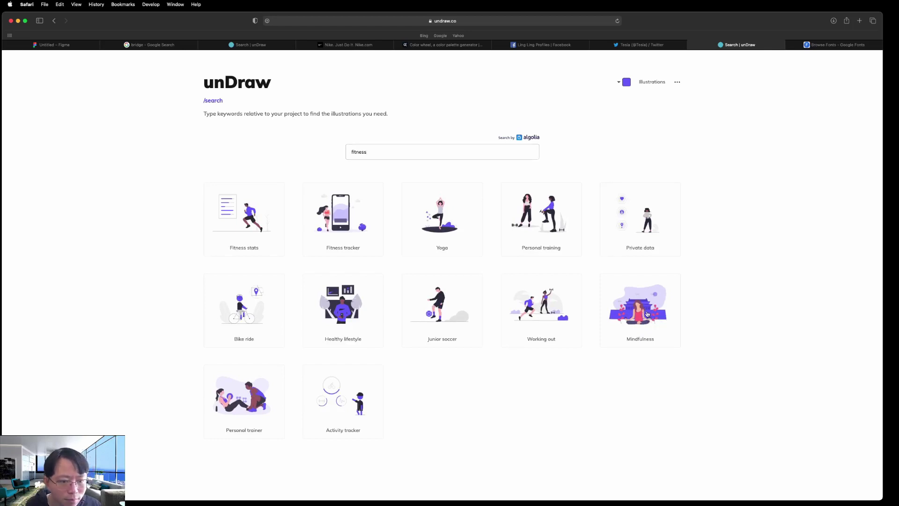
# Download the Mindfulness illustration as an SVG and check for it in the Downloads folder.
pyautogui.click(648, 313)
pyautogui.click(511, 281)
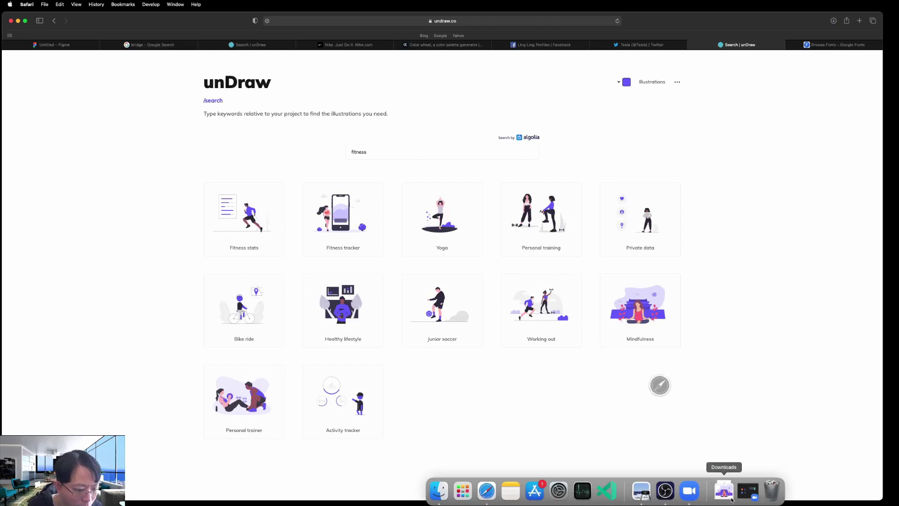
pyautogui.click(728, 499)
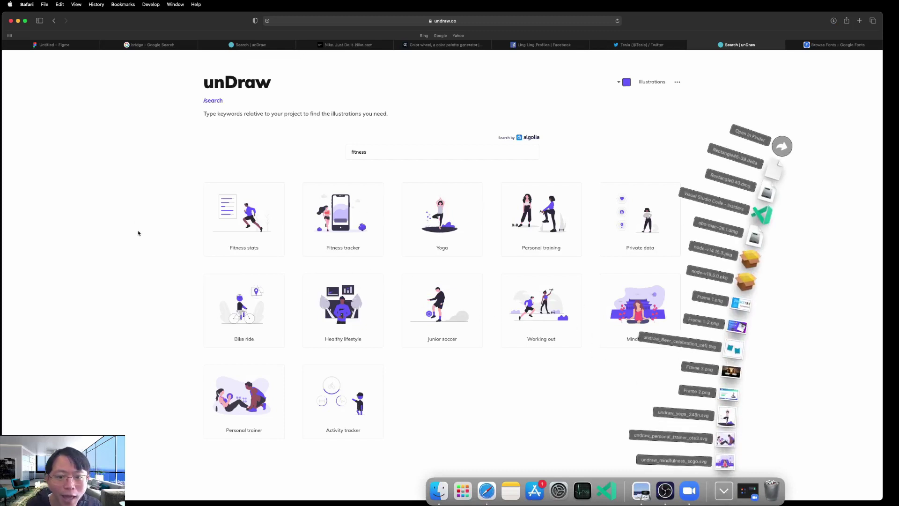
pyautogui.click(138, 233)
# Switch back to Figma and place the downloaded mindfulness SVG beside the text on Page 1, at about X 903, Y 241.
pyautogui.click(154, 44)
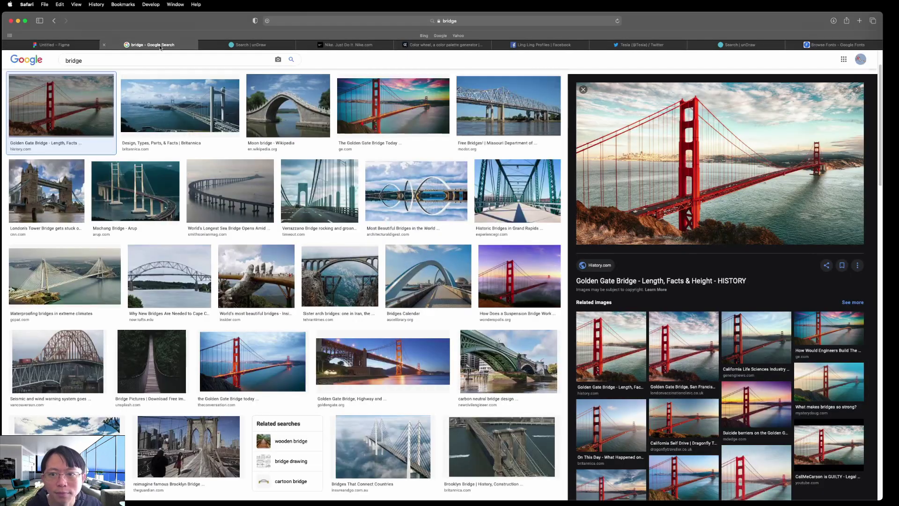
pyautogui.click(62, 45)
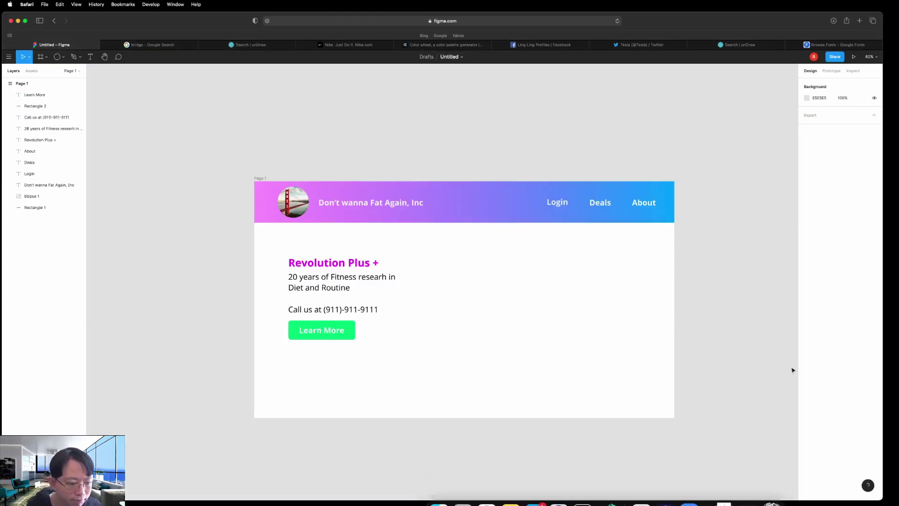
pyautogui.click(723, 499)
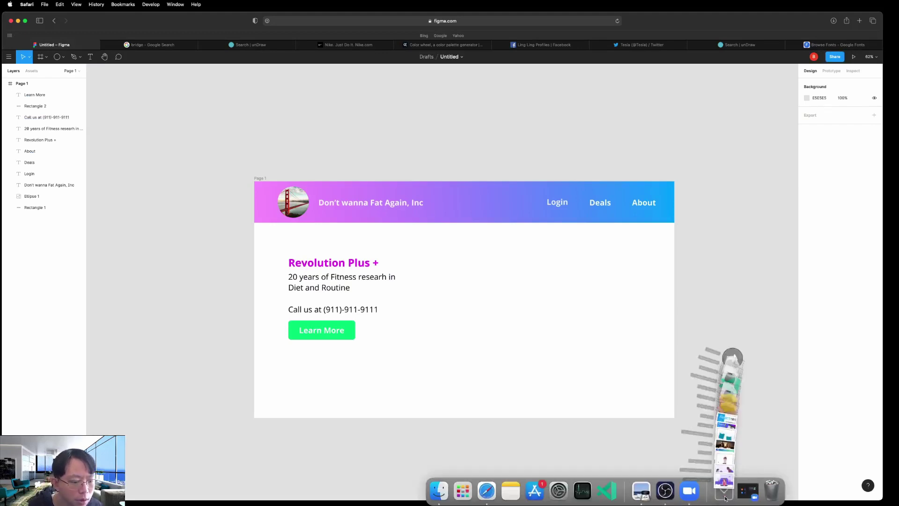
pyautogui.moveTo(728, 464); pyautogui.dragTo(576, 318)
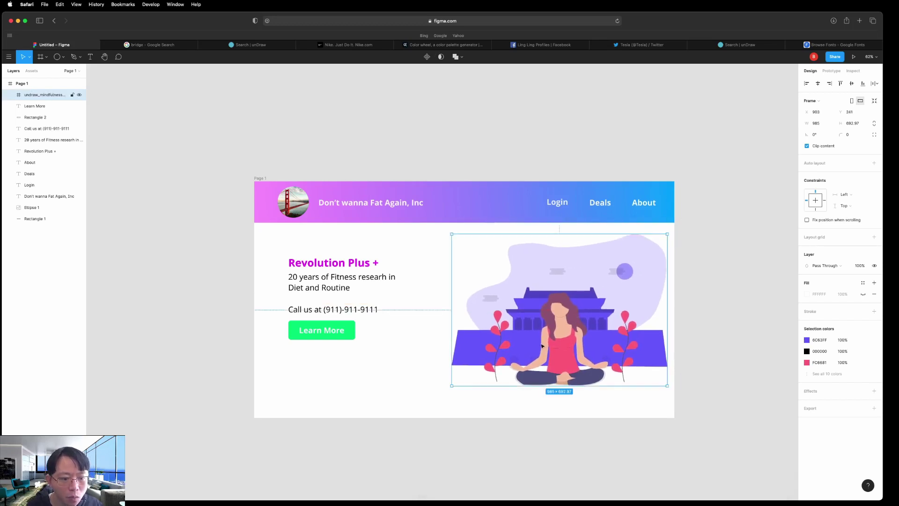
# Scale the mindfulness illustration down proportionally to about 766 × 539 and position it beside the text, slightly lower below the header.
pyautogui.moveTo(452, 387)
pyautogui.mouseDown()
pyautogui.moveTo(501, 361)
pyautogui.moveTo(458, 401)
pyautogui.mouseUp()
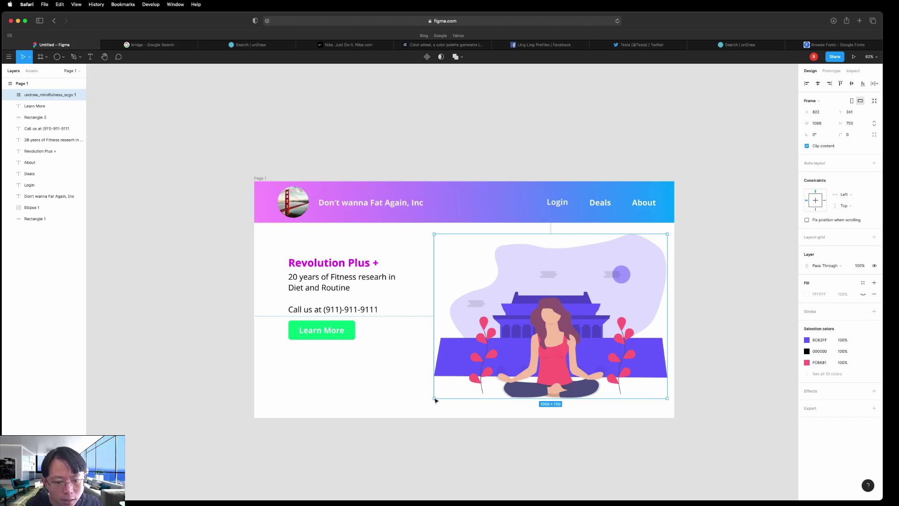
pyautogui.moveTo(436, 400); pyautogui.dragTo(495, 357)
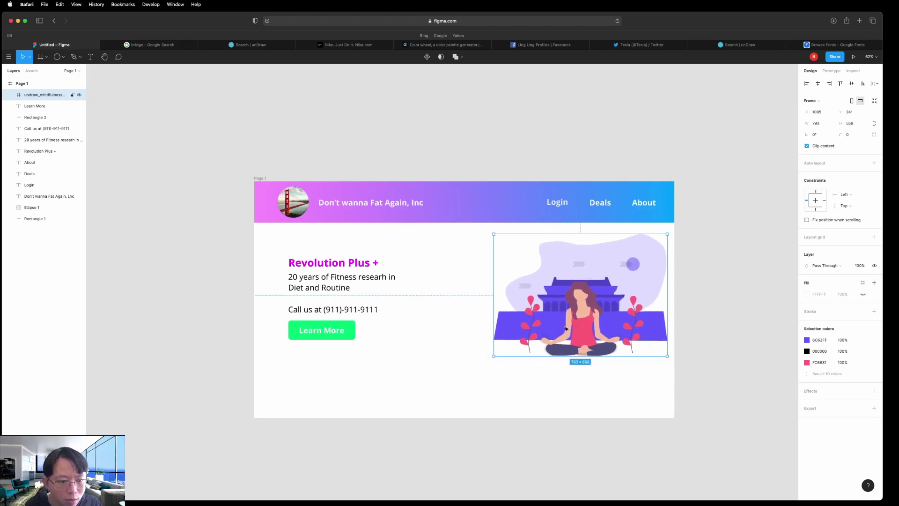
pyautogui.moveTo(617, 301); pyautogui.dragTo(604, 307)
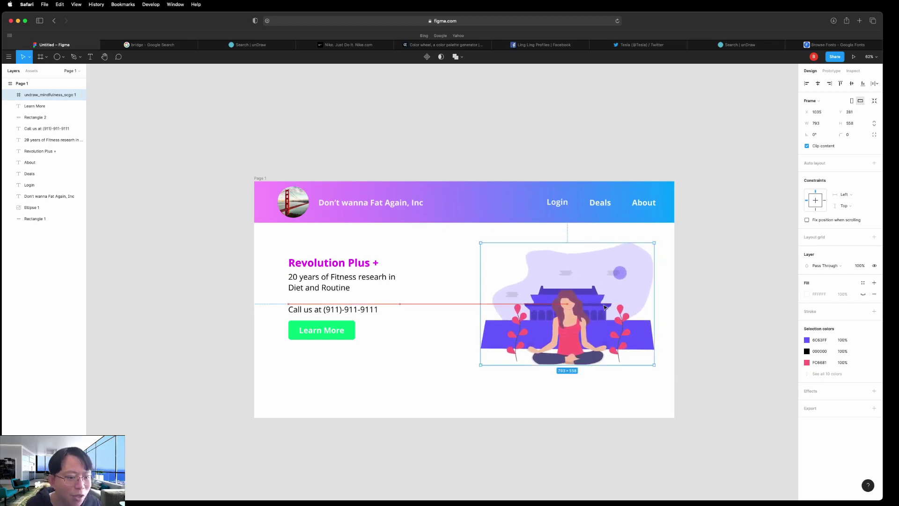
pyautogui.moveTo(482, 367); pyautogui.dragTo(486, 361)
pyautogui.moveTo(597, 323)
pyautogui.mouseDown()
pyautogui.moveTo(613, 325)
pyautogui.moveTo(596, 327)
pyautogui.mouseUp()
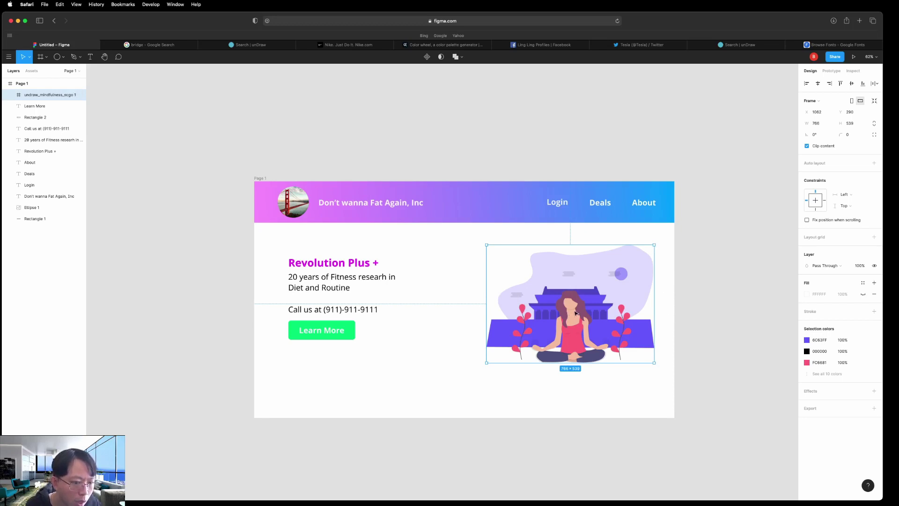
pyautogui.moveTo(576, 312); pyautogui.dragTo(574, 309)
pyautogui.click(684, 277)
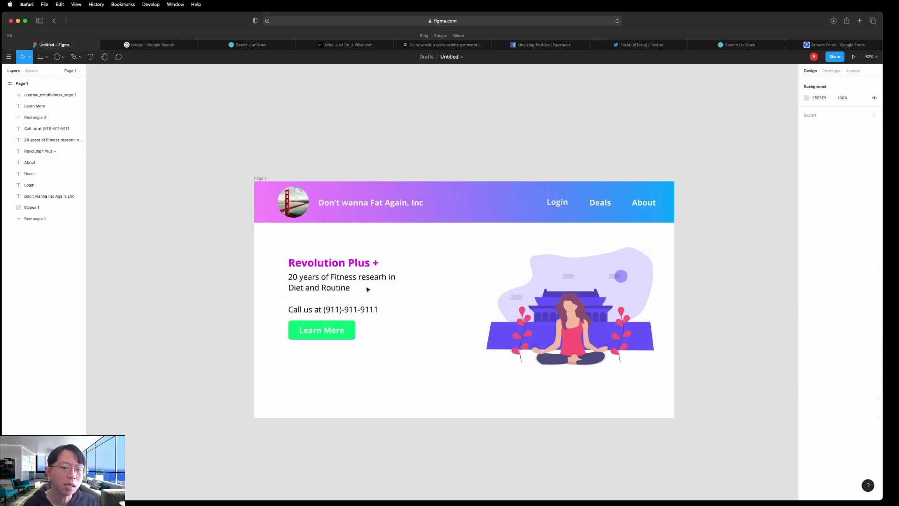
pyautogui.click(314, 266)
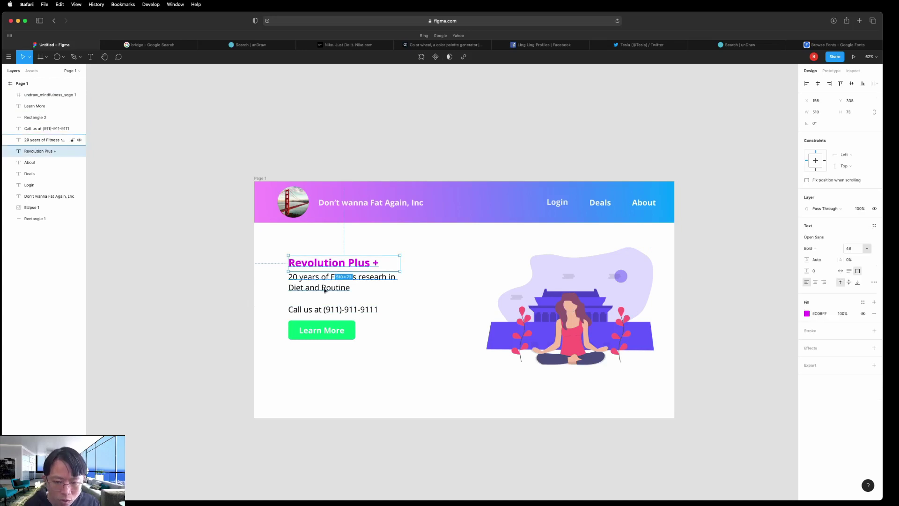
pyautogui.keyDown('shift'); pyautogui.click(325, 287); pyautogui.keyUp('shift')
pyautogui.keyDown('shift'); pyautogui.click(322, 311); pyautogui.keyUp('shift')
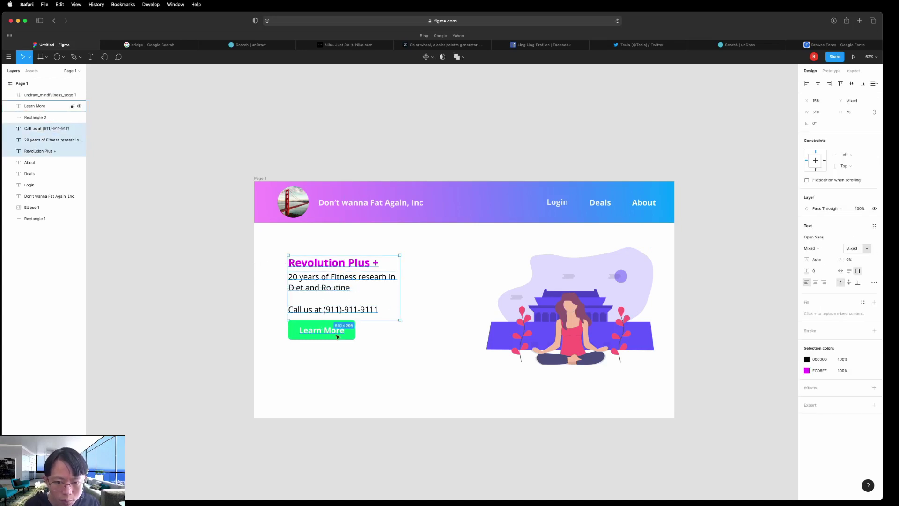
pyautogui.keyDown('shift'); pyautogui.click(337, 336); pyautogui.keyUp('shift')
pyautogui.keyDown('shift'); pyautogui.click(334, 332); pyautogui.keyUp('shift')
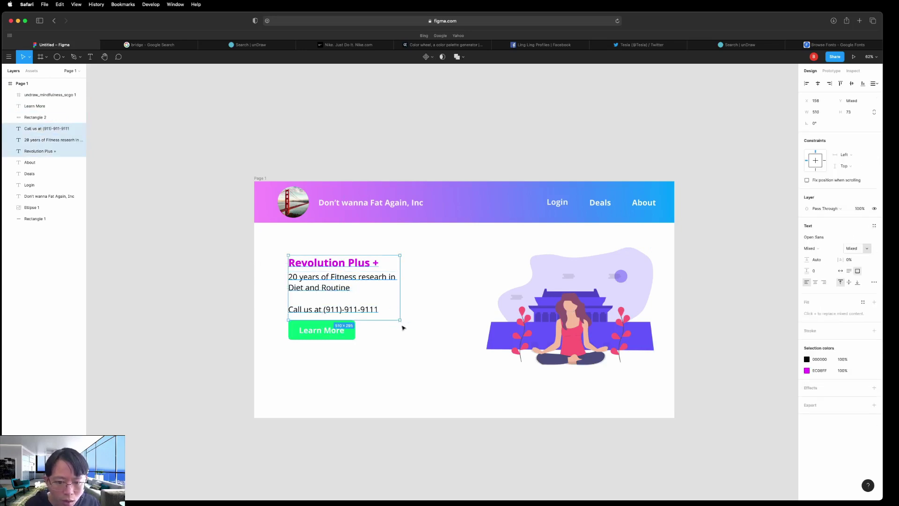
pyautogui.moveTo(274, 245); pyautogui.dragTo(422, 364)
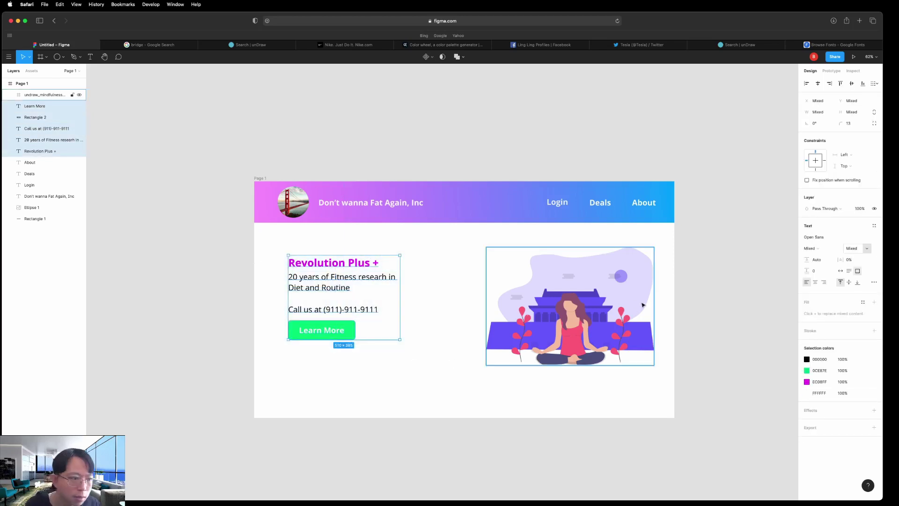
pyautogui.click(419, 273)
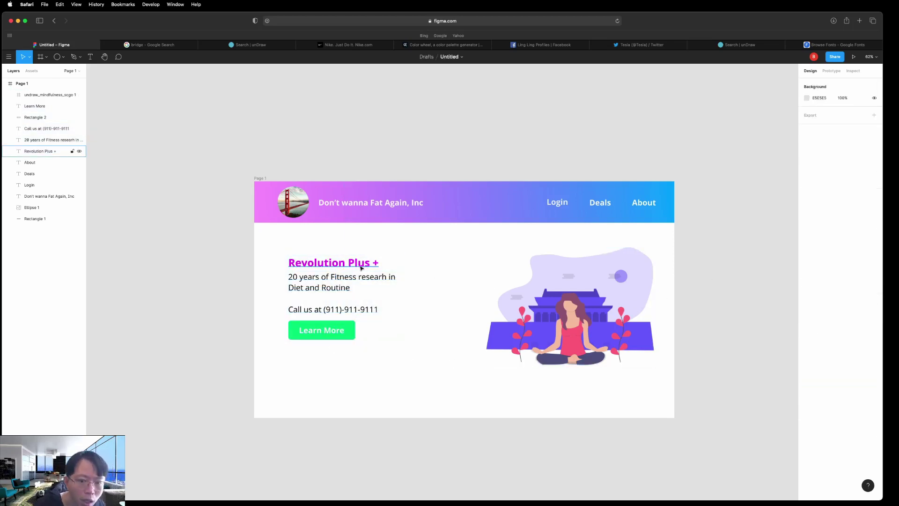
# Set the "Revolution Plus +" headline's font size to 60 and widen its text box to about 589 so it fits on one line.
pyautogui.click(330, 263)
pyautogui.click(859, 250)
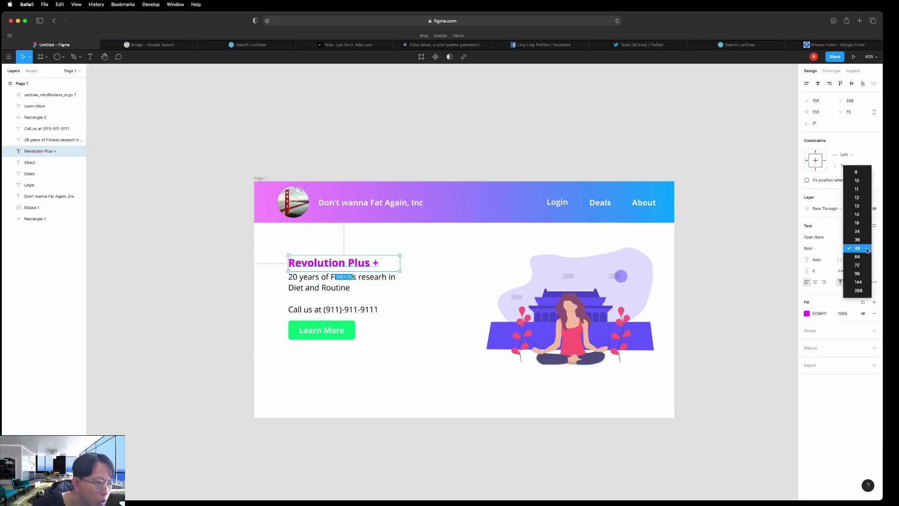
pyautogui.click(864, 256)
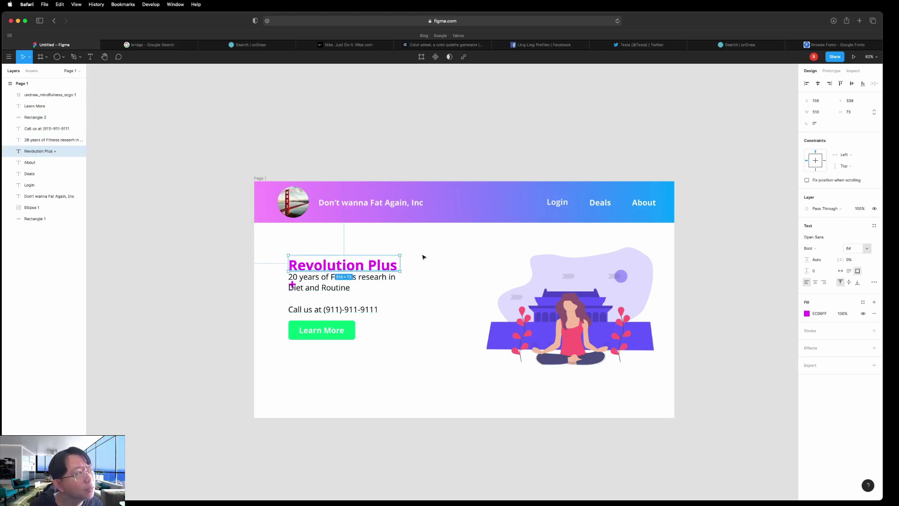
pyautogui.click(849, 248)
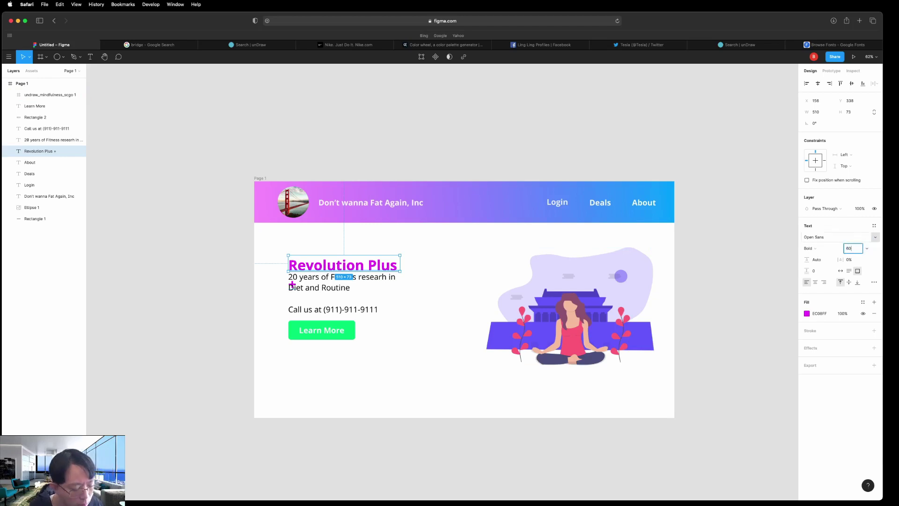
pyautogui.press('Return')
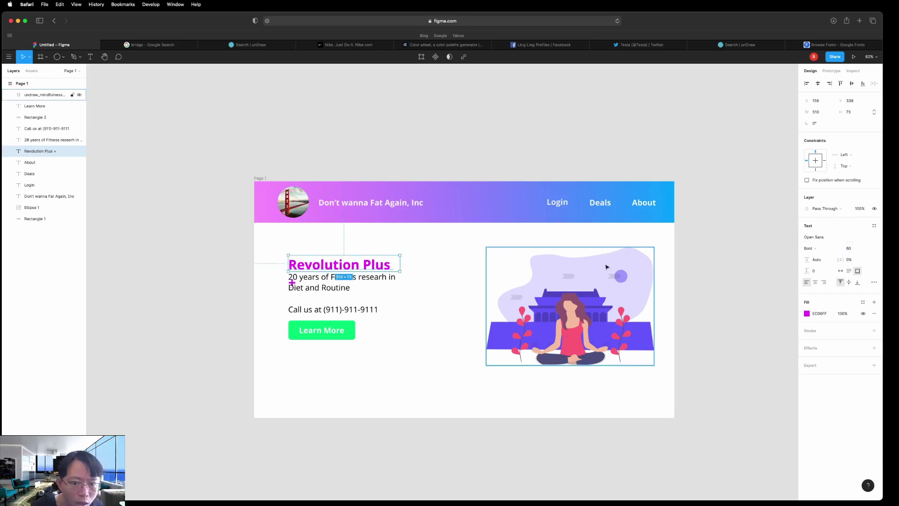
pyautogui.moveTo(402, 273); pyautogui.dragTo(418, 271)
# Try font size 48 on the "20 years of Fitness" tagline and enlarge its text box to about 581 × 142.
pyautogui.click(377, 281)
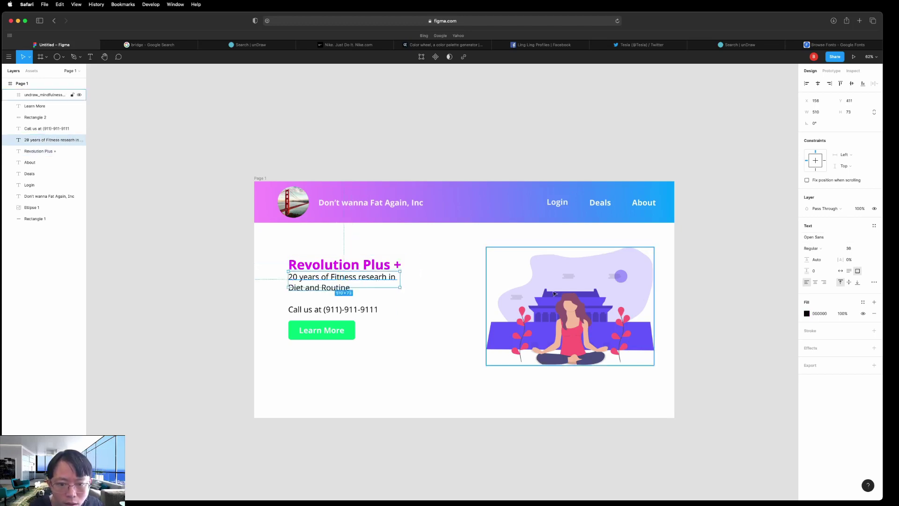
pyautogui.click(867, 249)
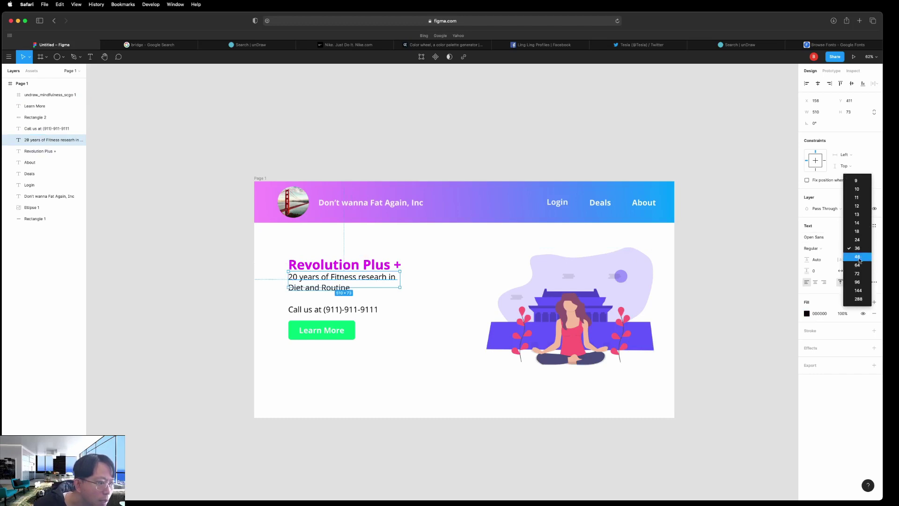
pyautogui.click(861, 257)
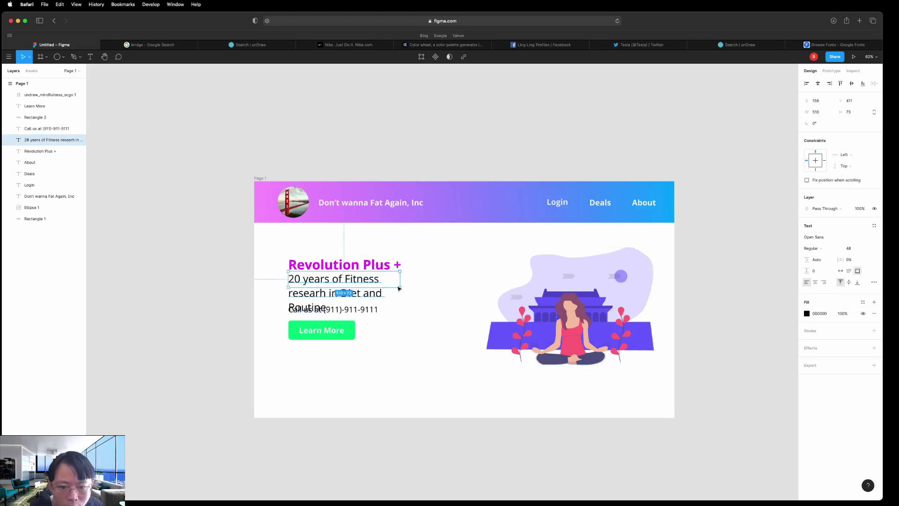
pyautogui.moveTo(401, 288); pyautogui.dragTo(415, 289)
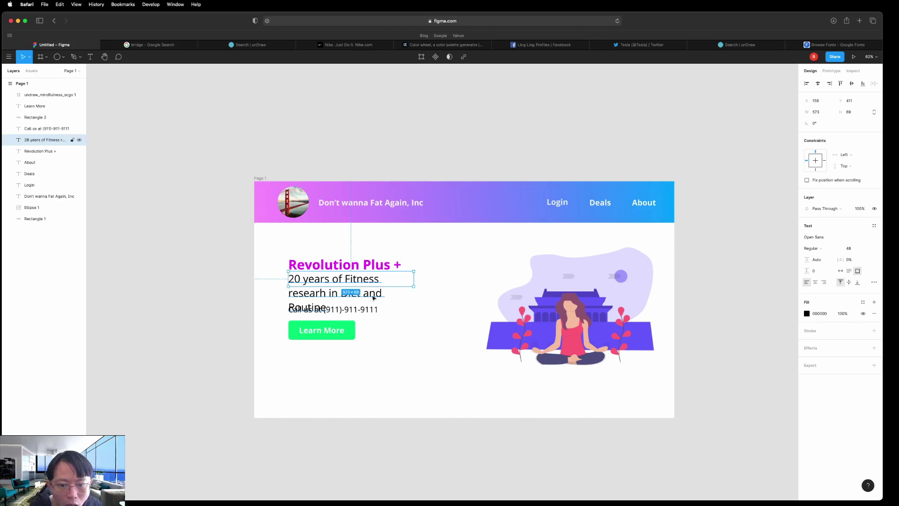
pyautogui.moveTo(414, 289); pyautogui.dragTo(415, 303)
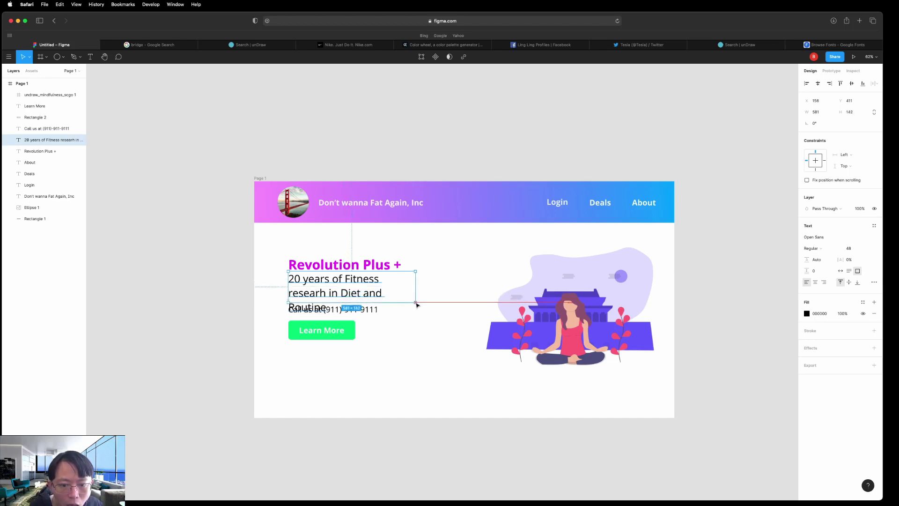
# Set the font size of the entire "20 years of Fitness" tagline to 36.
pyautogui.doubleClick(372, 281)
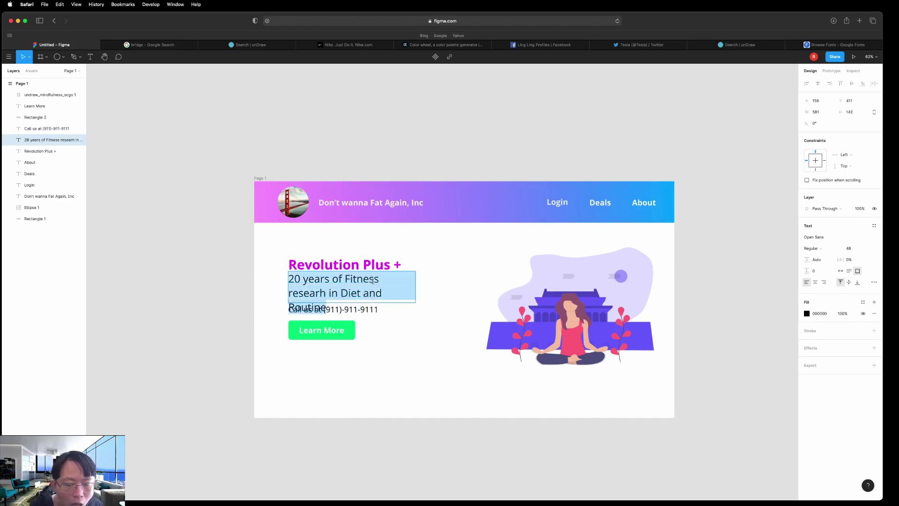
pyautogui.click(387, 267)
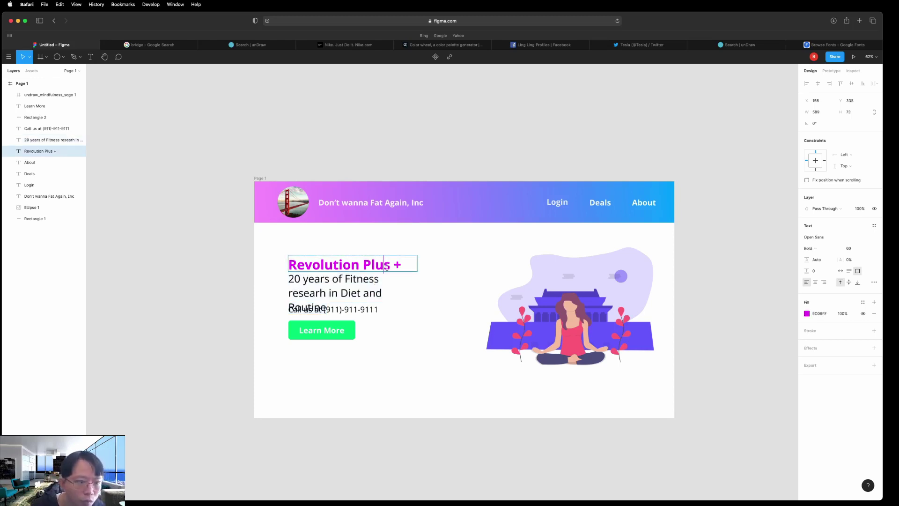
pyautogui.click(382, 293)
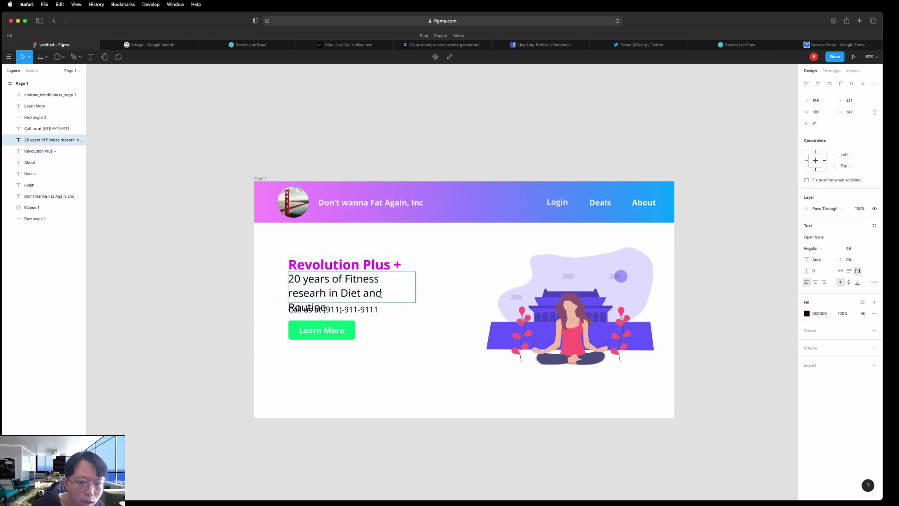
pyautogui.click(867, 248)
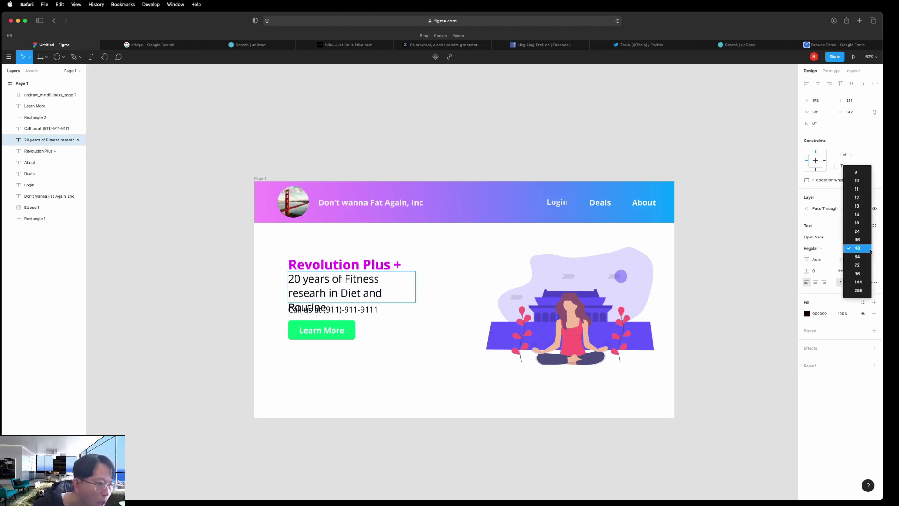
pyautogui.click(860, 244)
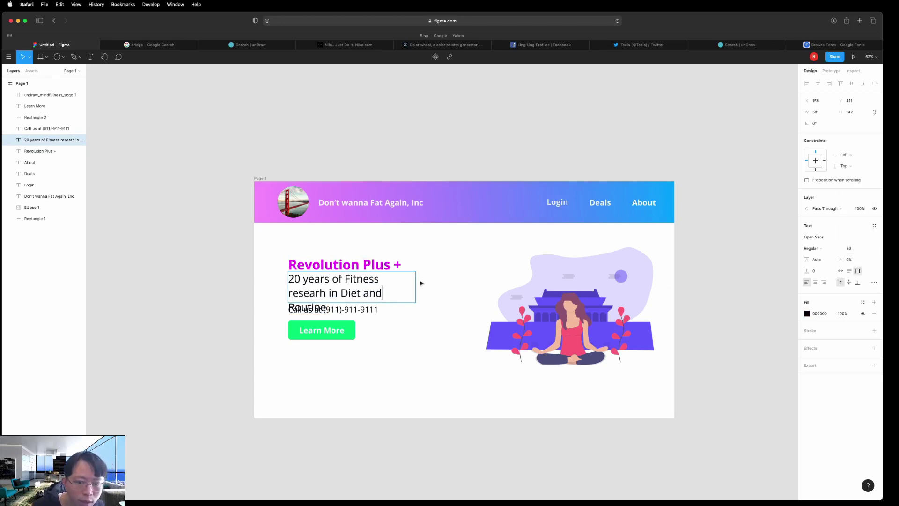
pyautogui.press('super+a')
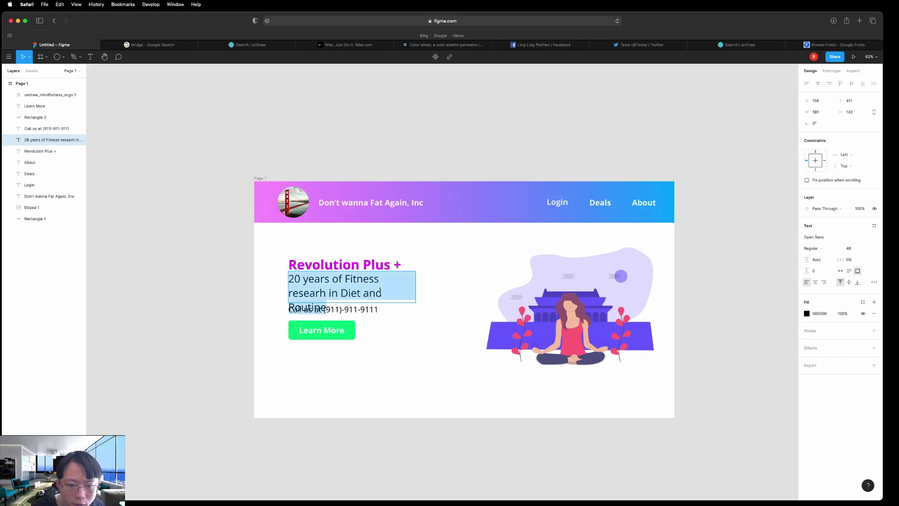
pyautogui.click(868, 249)
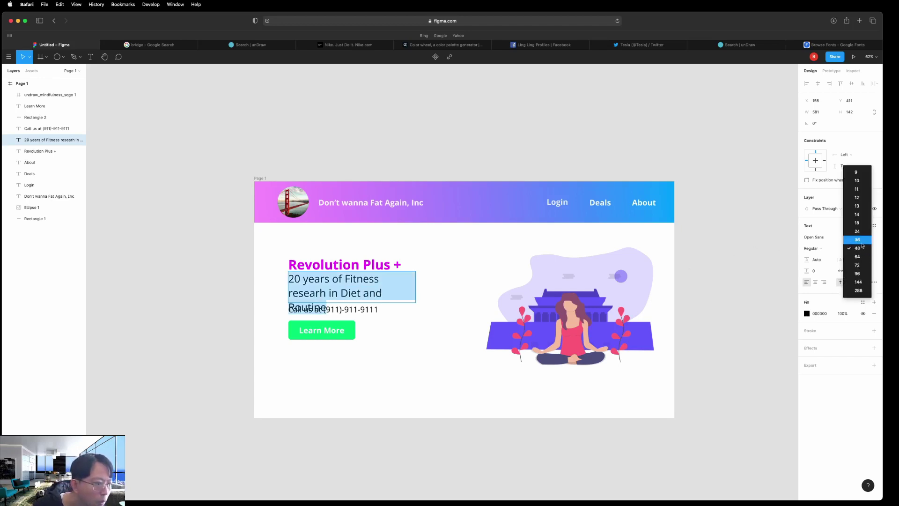
pyautogui.click(860, 240)
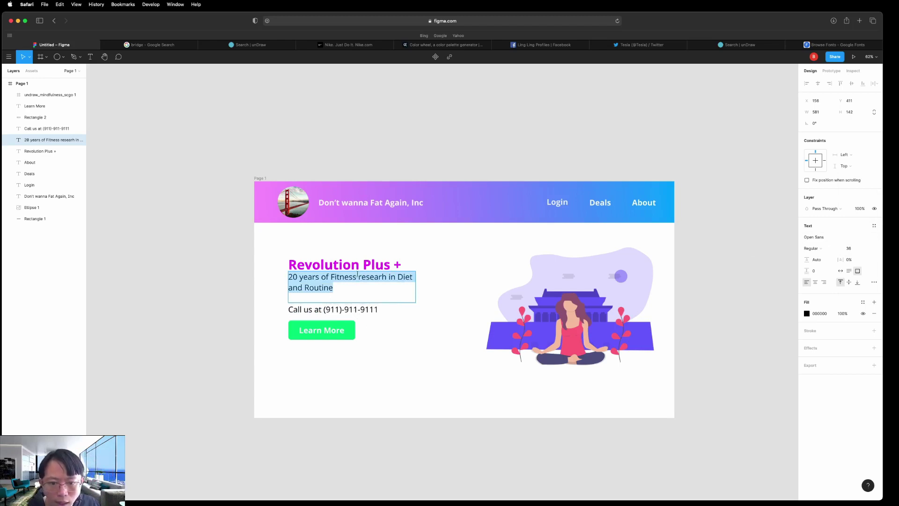
pyautogui.click(372, 294)
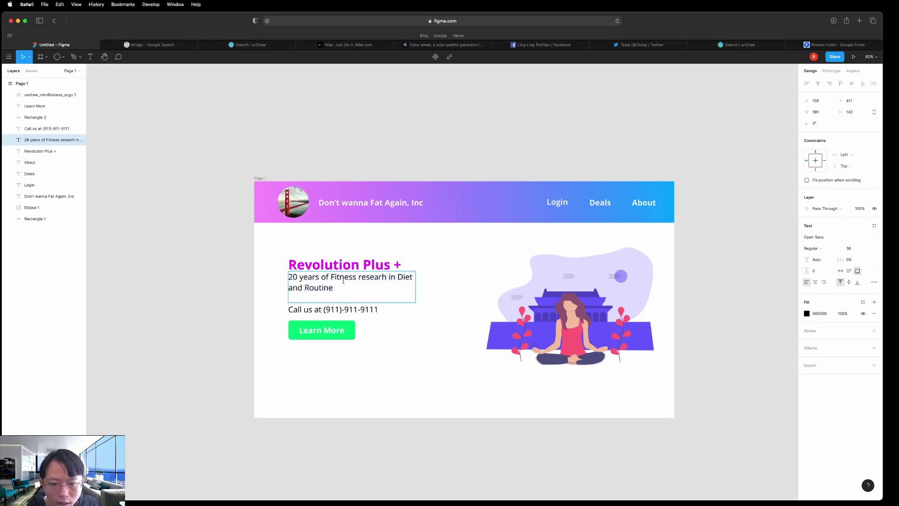
pyautogui.click(371, 265)
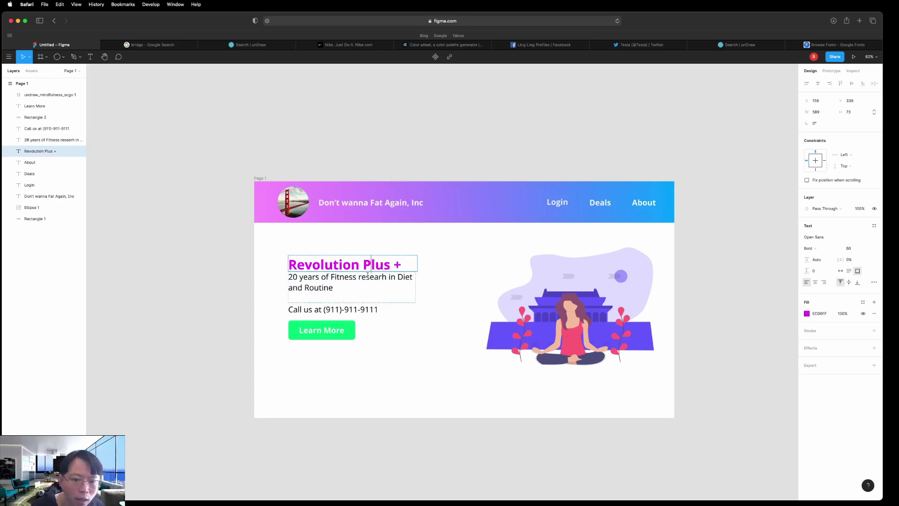
pyautogui.doubleClick(376, 265)
pyautogui.tripleClick(377, 265)
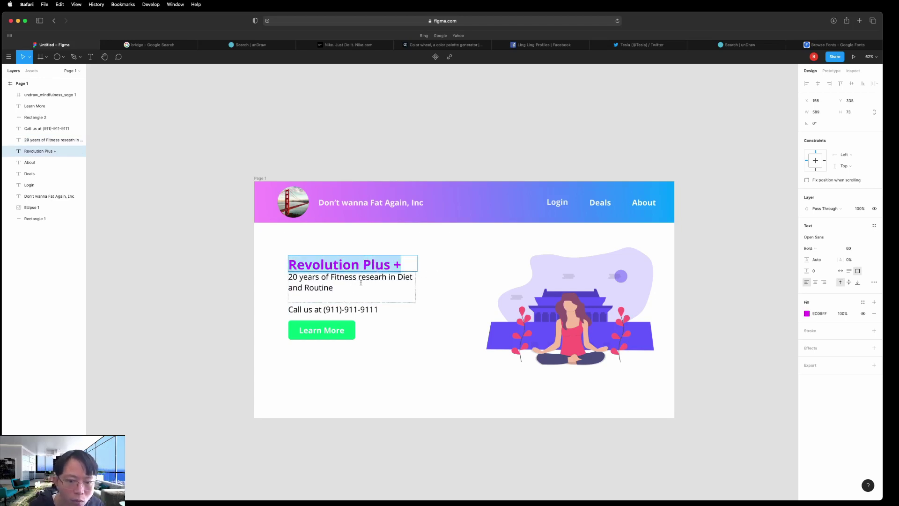
pyautogui.press('Escape')
# Nudge the tagline down to about X 154, Y 421, and shift the whole text block with the Learn More button slightly toward the illustration.
pyautogui.moveTo(309, 290); pyautogui.dragTo(309, 292)
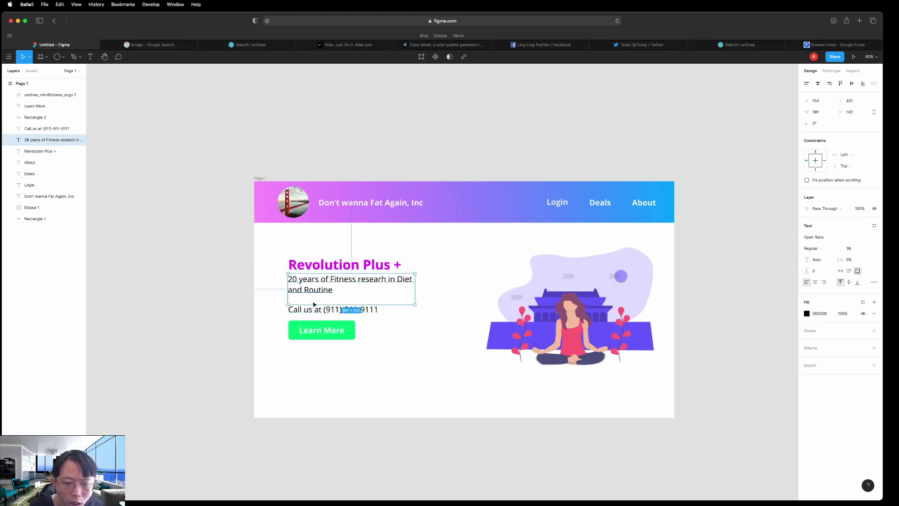
pyautogui.click(345, 361)
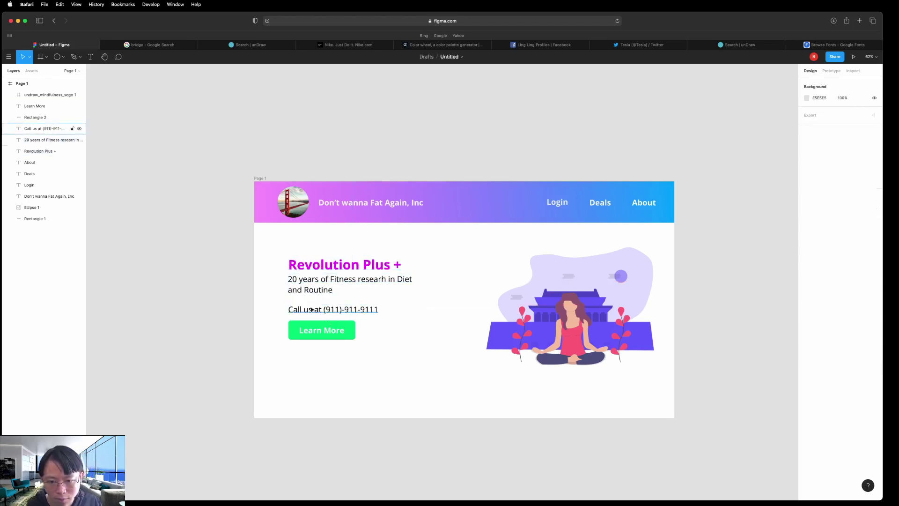
pyautogui.moveTo(281, 259); pyautogui.dragTo(361, 336)
pyautogui.click(422, 379)
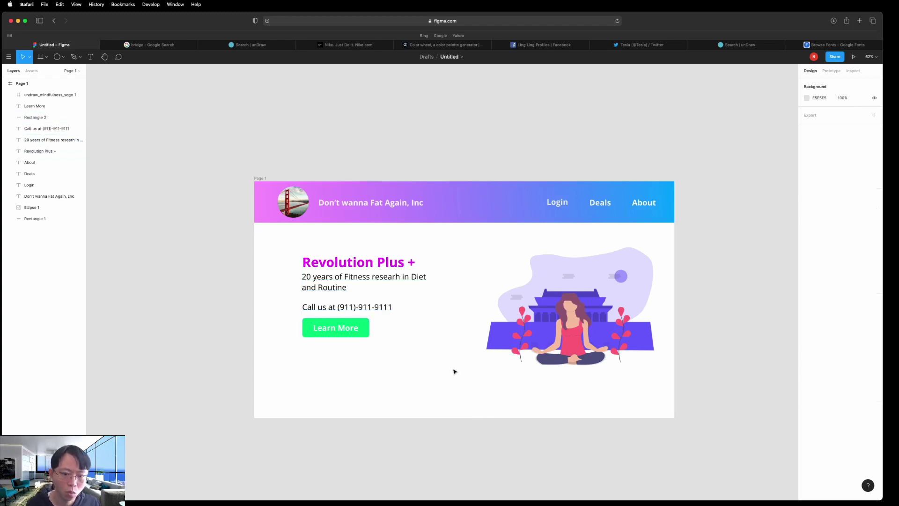
pyautogui.moveTo(448, 366); pyautogui.dragTo(269, 229)
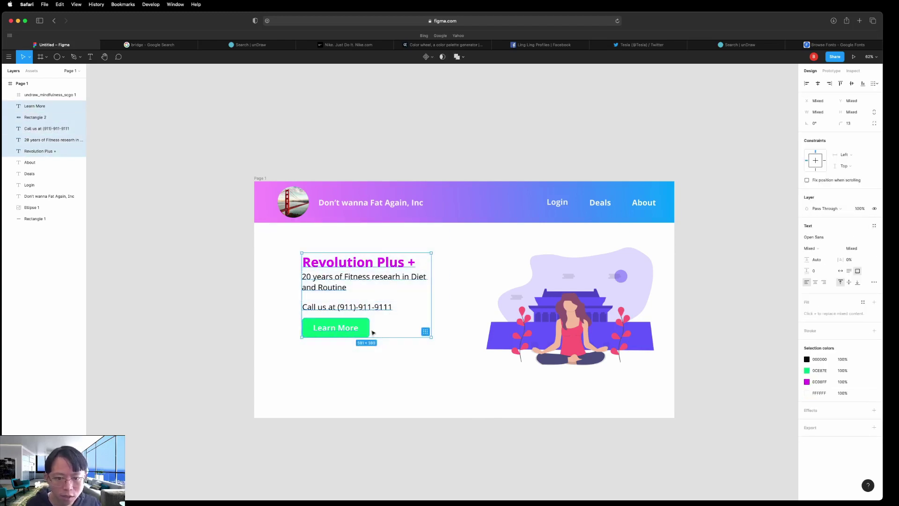
pyautogui.moveTo(392, 334); pyautogui.dragTo(387, 337)
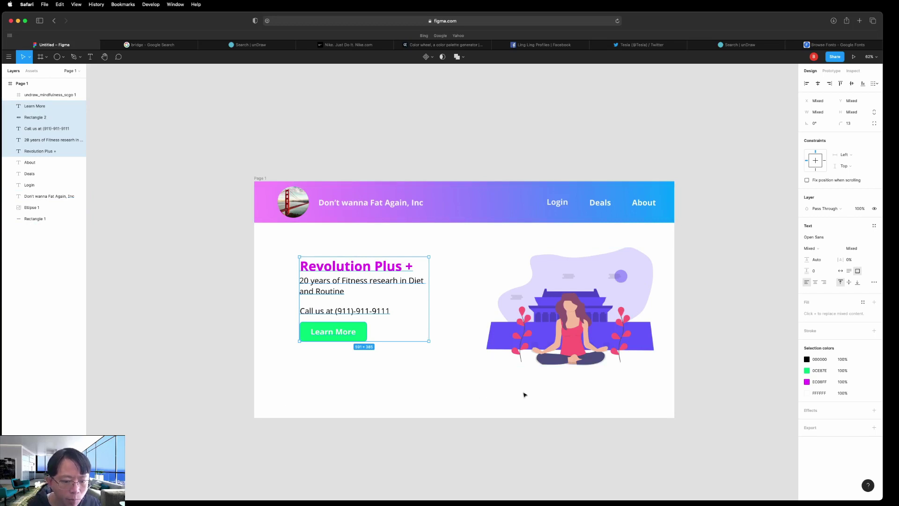
# Switch to the Tesla Twitter page and the Nike site, and examine the Nike home page down to its footer as layout reference.
pyautogui.click(639, 45)
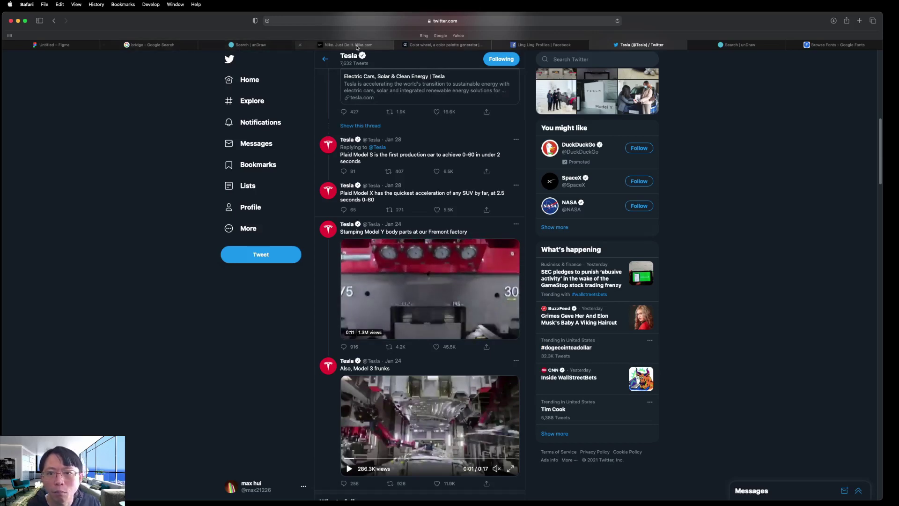
pyautogui.click(346, 45)
pyautogui.scroll(-20, 412, 269)
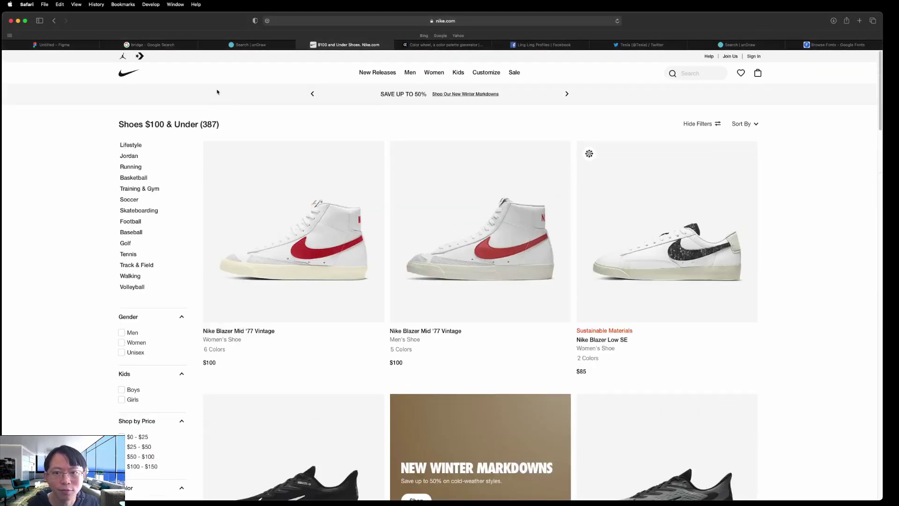
pyautogui.click(131, 75)
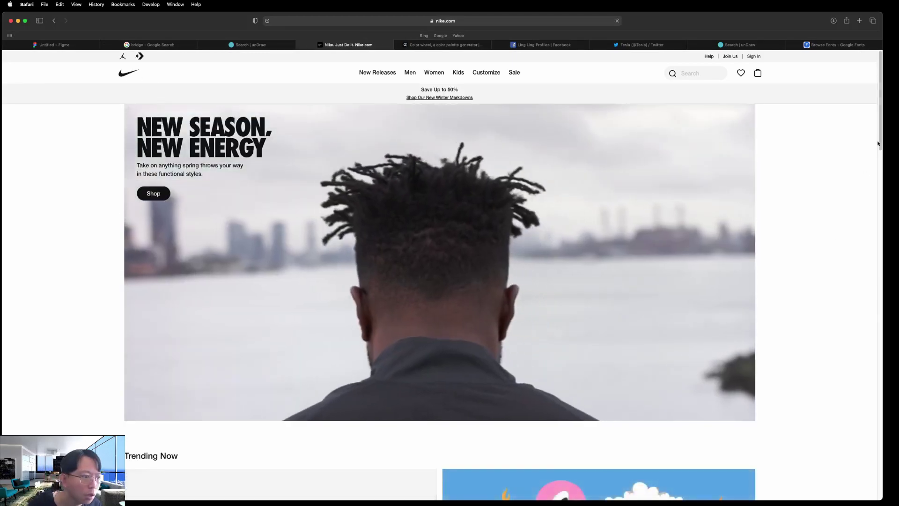
pyautogui.moveTo(877, 141); pyautogui.dragTo(896, 477)
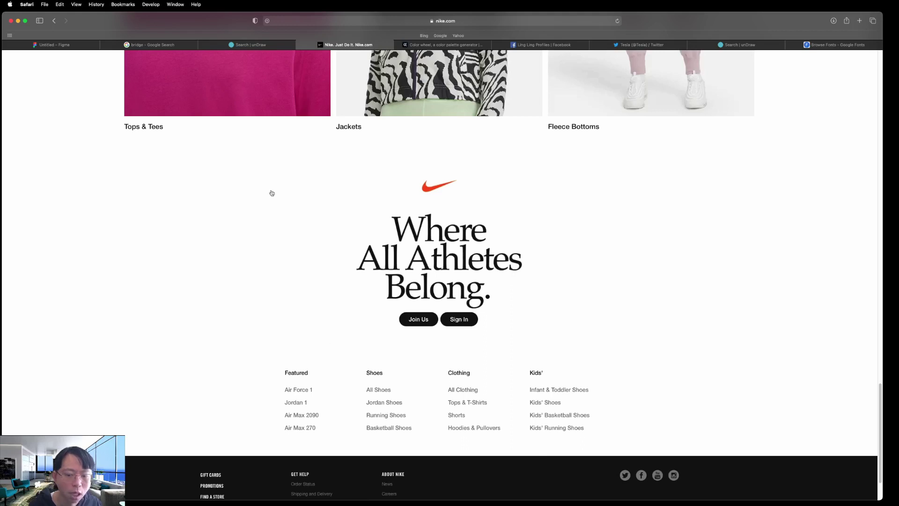
# Switch to Figma and draw a gently curving wave with the Pen tool across the full frame width, below the text and illustration.
pyautogui.click(58, 45)
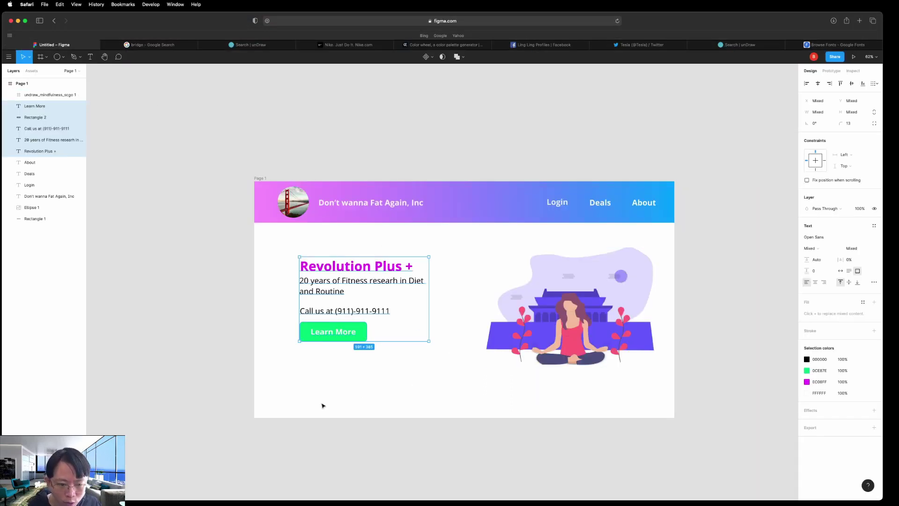
pyautogui.click(75, 58)
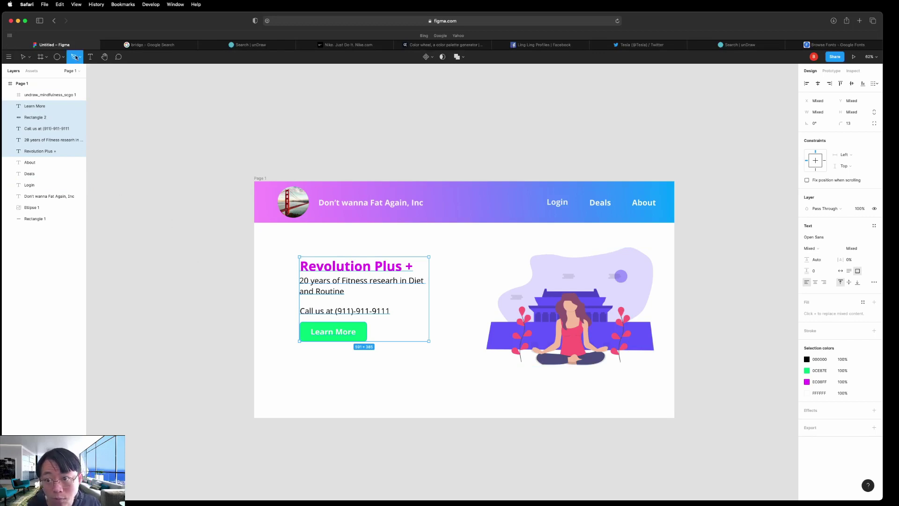
pyautogui.click(253, 390)
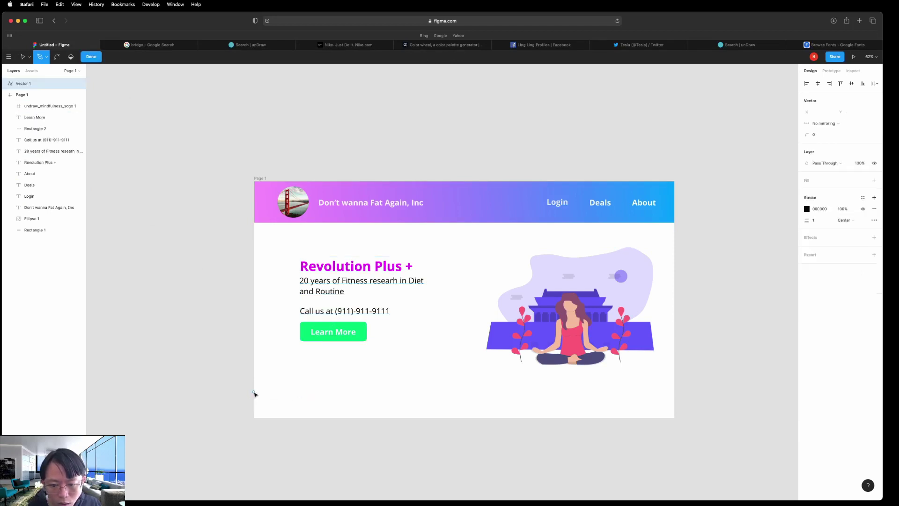
pyautogui.click(46, 57)
pyautogui.click(50, 73)
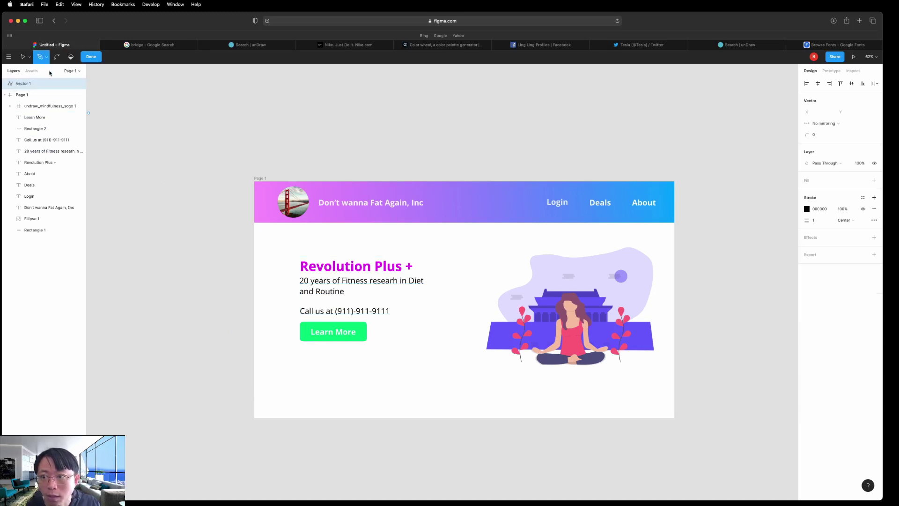
pyautogui.click(254, 391)
pyautogui.click(292, 397)
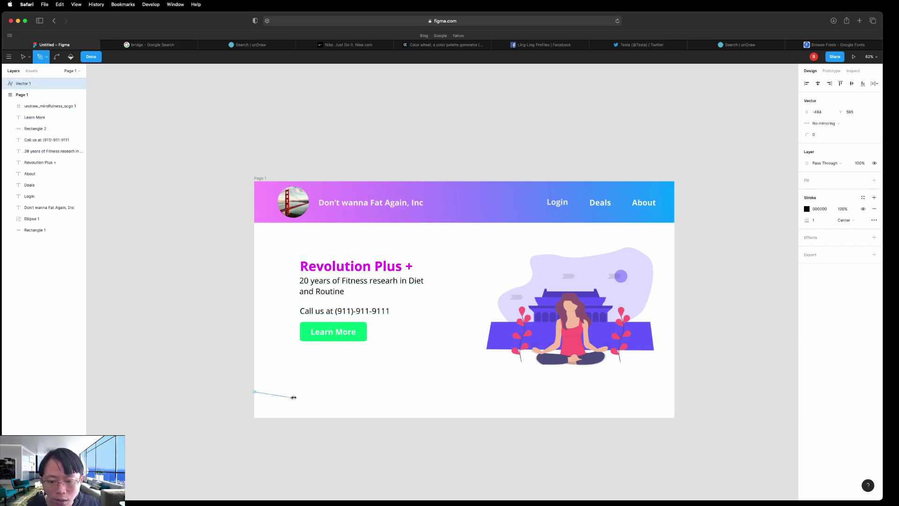
pyautogui.moveTo(345, 397); pyautogui.dragTo(475, 401)
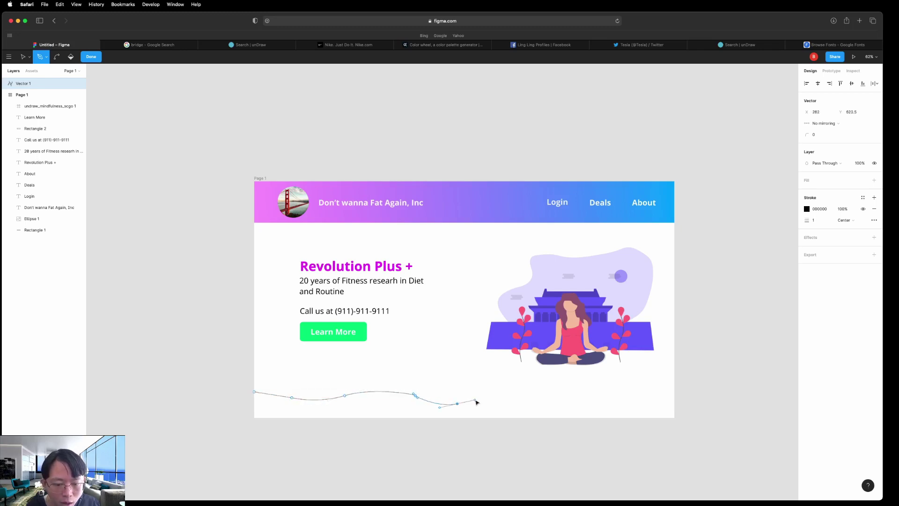
pyautogui.moveTo(538, 397); pyautogui.dragTo(544, 403)
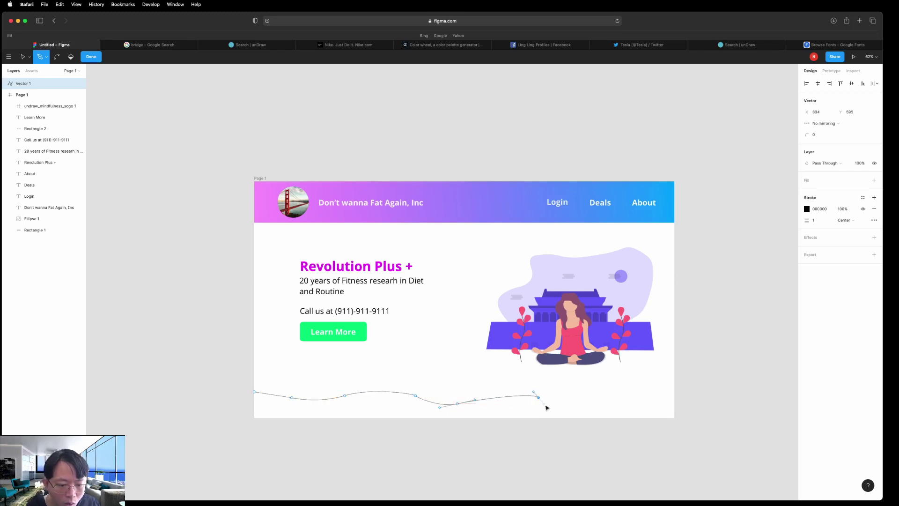
pyautogui.moveTo(612, 405); pyautogui.dragTo(665, 399)
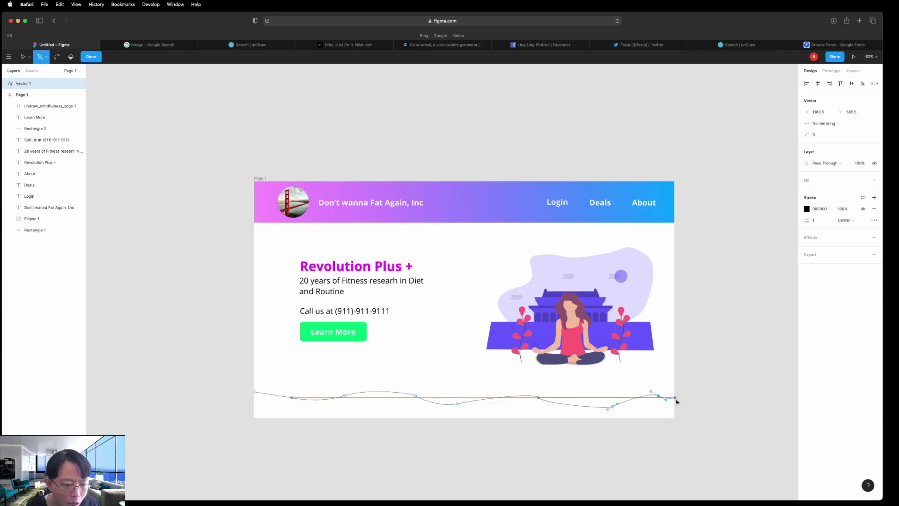
pyautogui.click(675, 397)
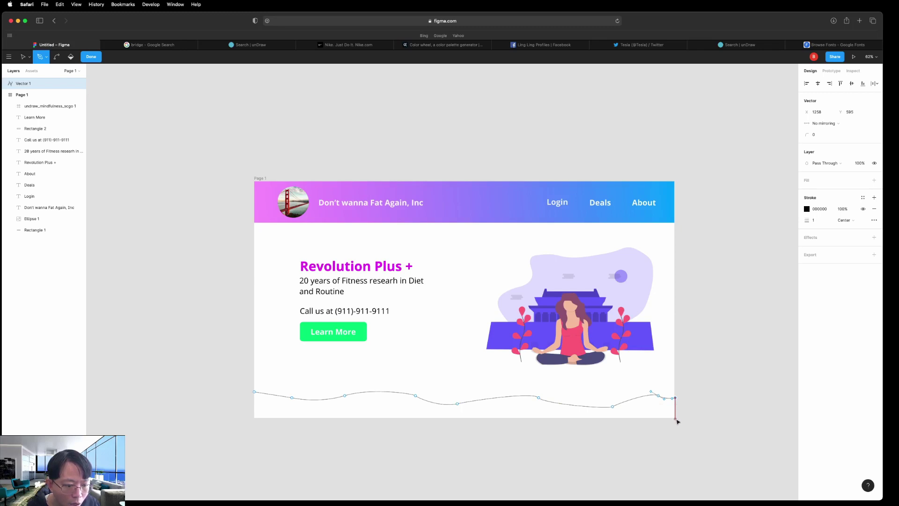
# Close the wave path along the frame's lower corners into a footer shape about 1924 × 123.
pyautogui.click(675, 419)
pyautogui.click(254, 419)
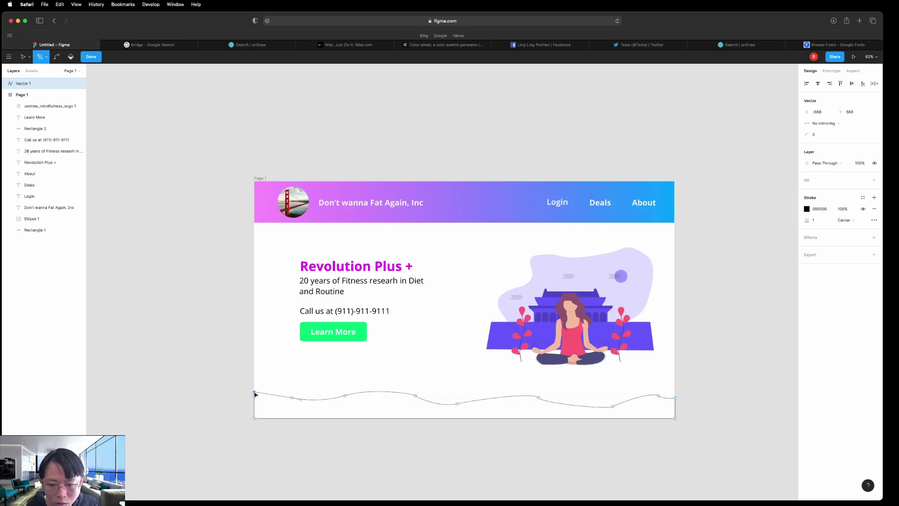
pyautogui.click(254, 392)
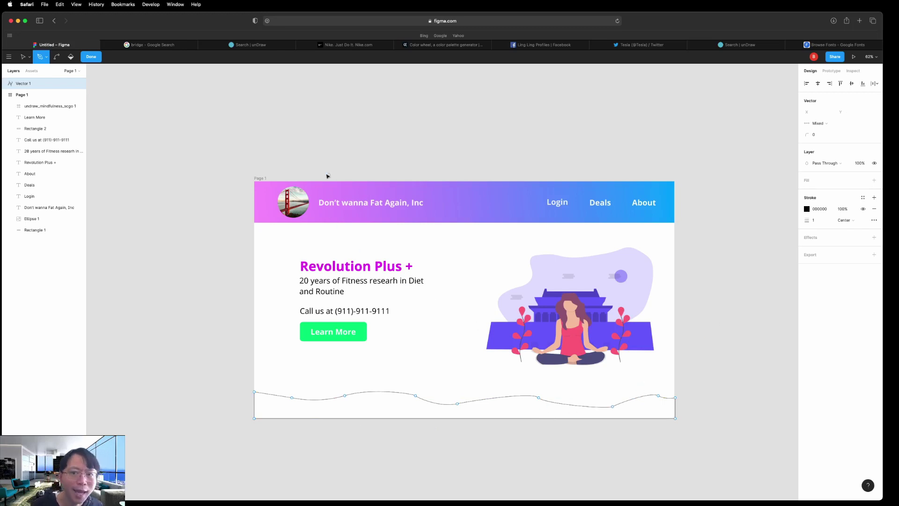
# Copy the hex code 250CE8 of the dark blue swatch in Adobe Color and return to Figma.
pyautogui.click(429, 46)
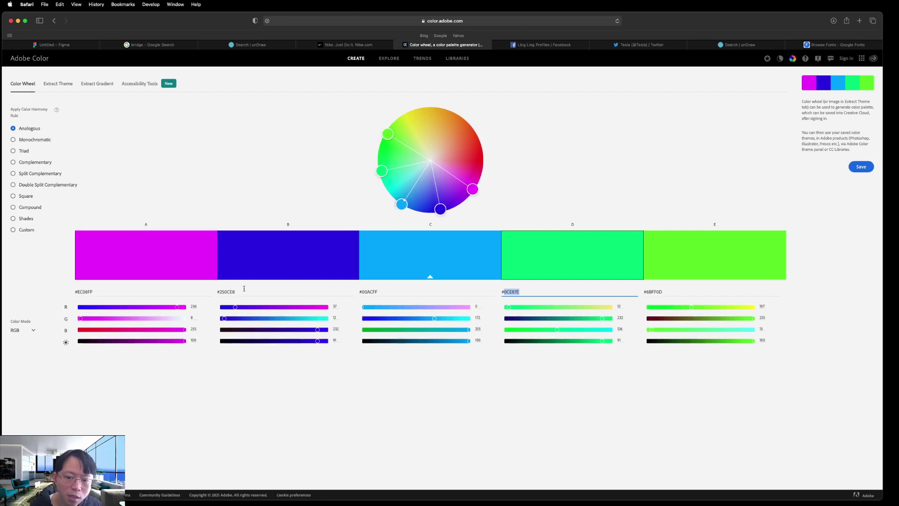
pyautogui.moveTo(236, 291); pyautogui.dragTo(221, 290)
pyautogui.press('super+c')
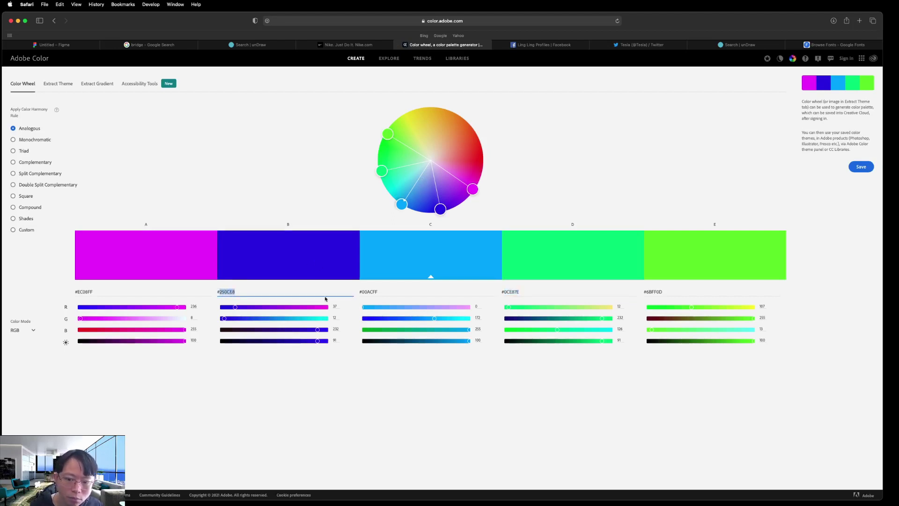
pyautogui.click(61, 44)
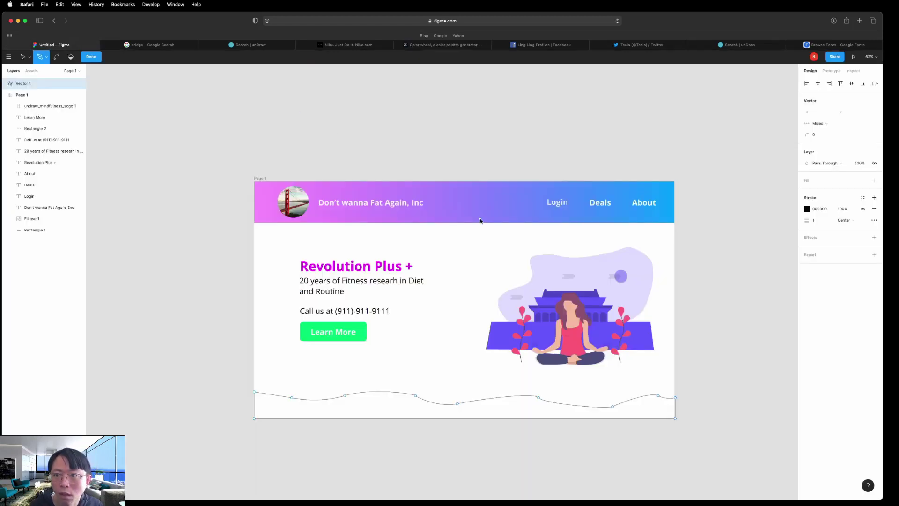
# Set the wave shape's stroke color to the copied hex 250CE8.
pyautogui.click(806, 208)
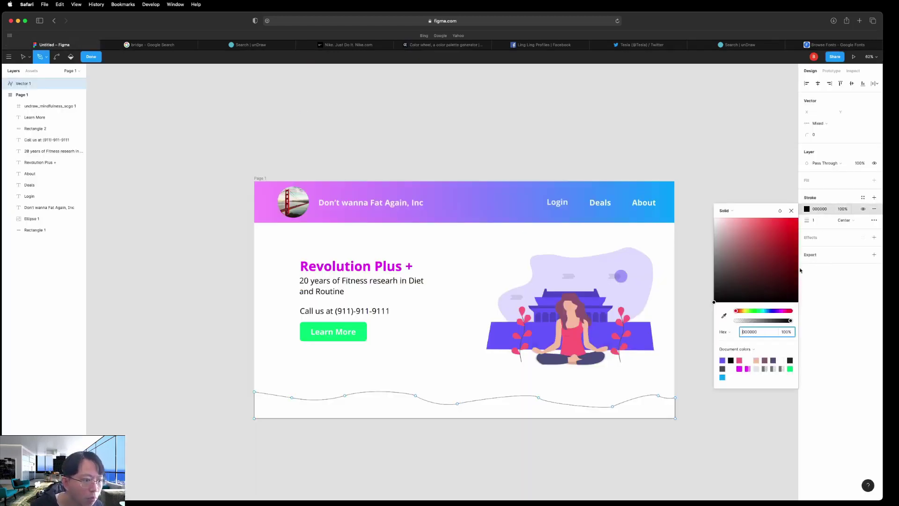
pyautogui.click(762, 334)
pyautogui.press('super+v')
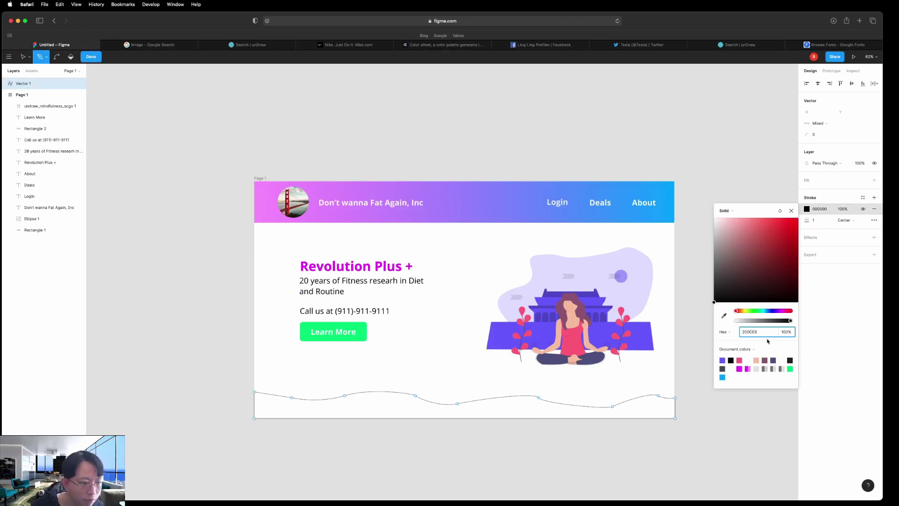
pyautogui.press('Return')
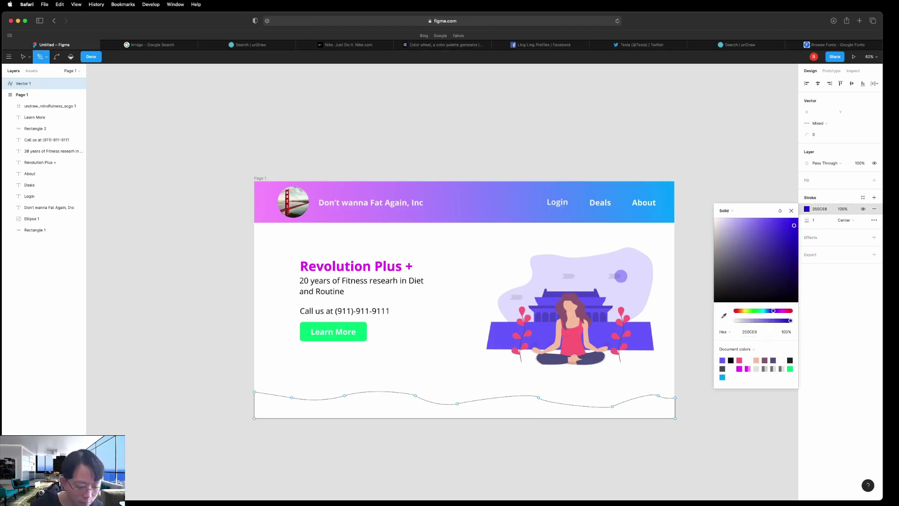
pyautogui.click(849, 306)
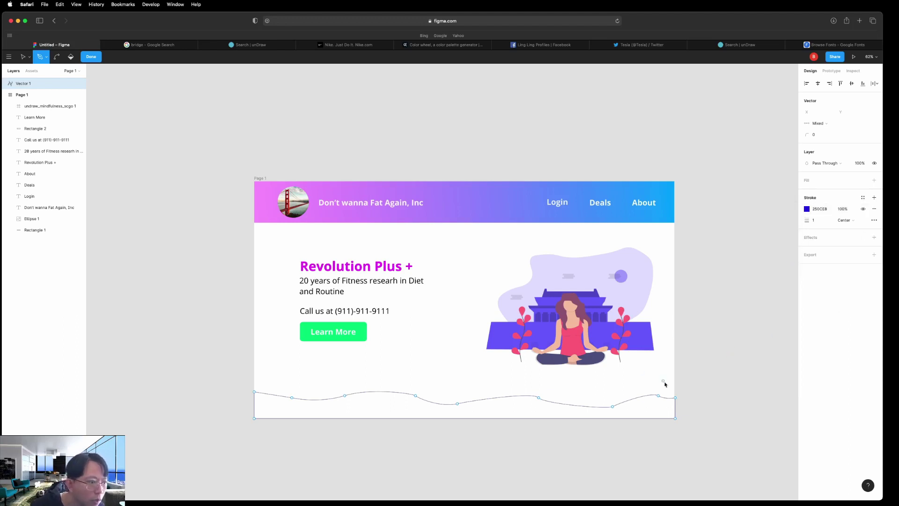
# Finish editing the wave's vector points and remove its stroke.
pyautogui.click(23, 57)
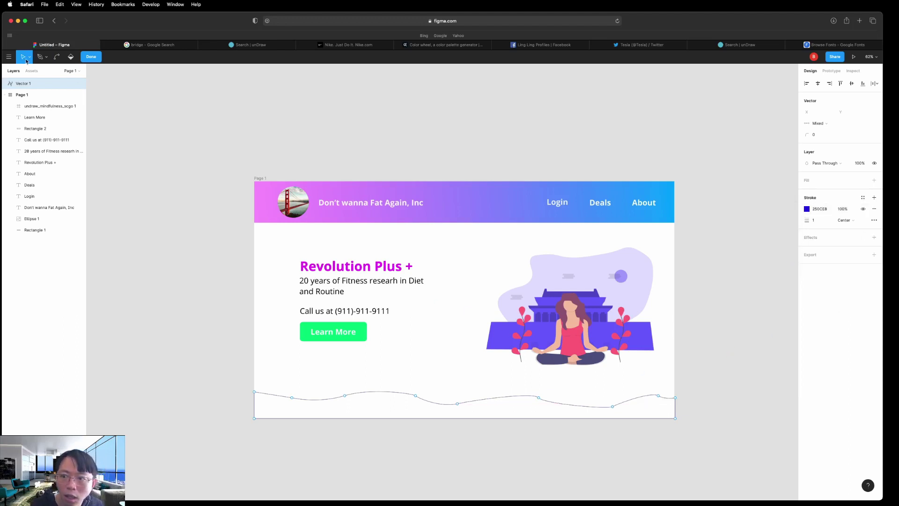
pyautogui.press('Escape')
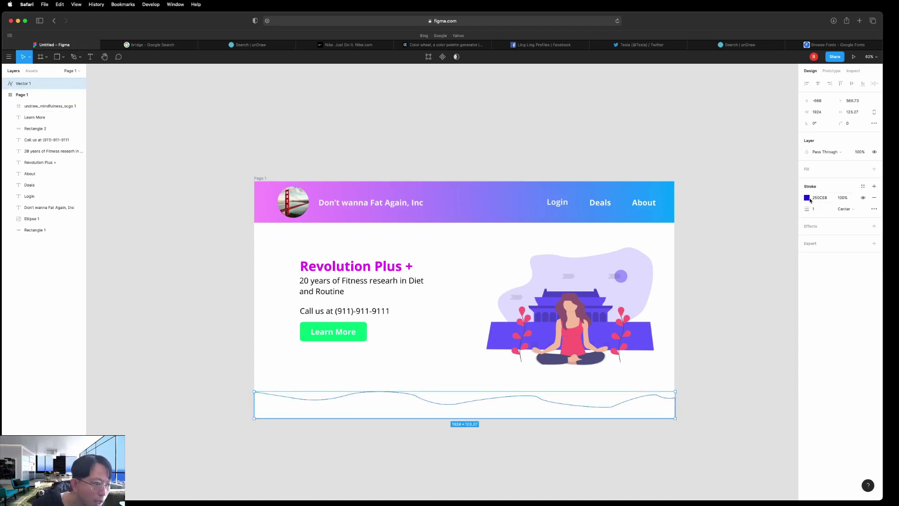
pyautogui.click(873, 197)
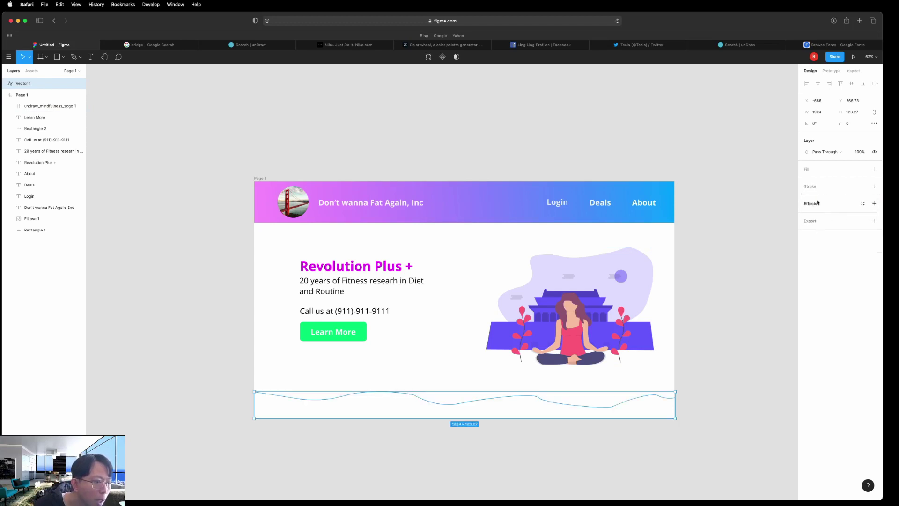
# Add a solid fill to the wave shape with the copied color 250CE8.
pyautogui.click(807, 169)
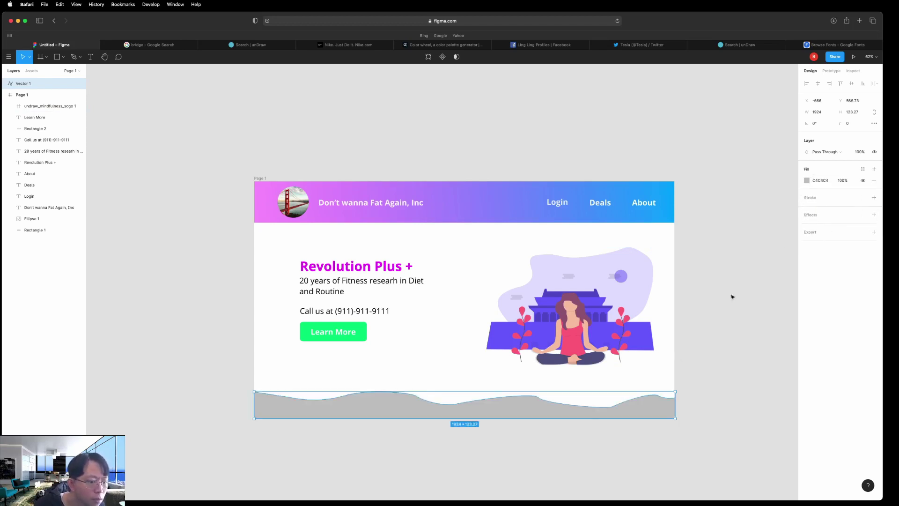
pyautogui.click(807, 181)
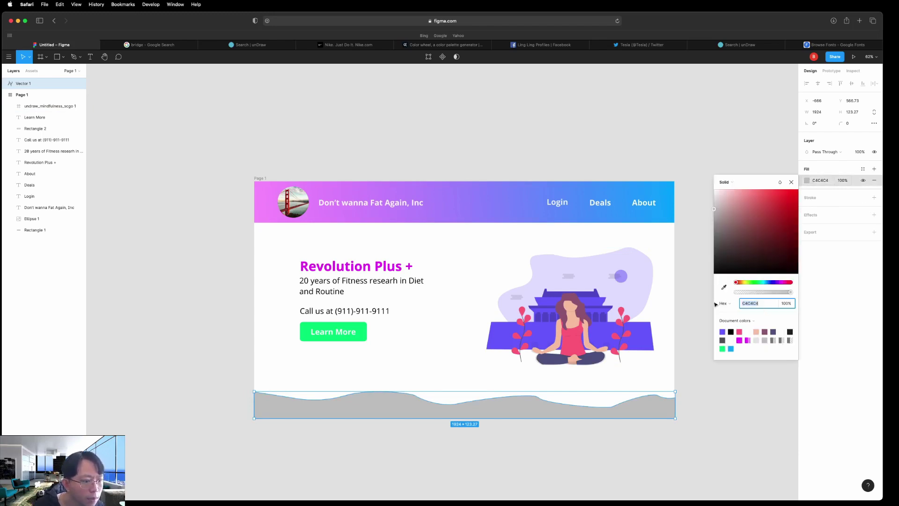
pyautogui.press('super+v')
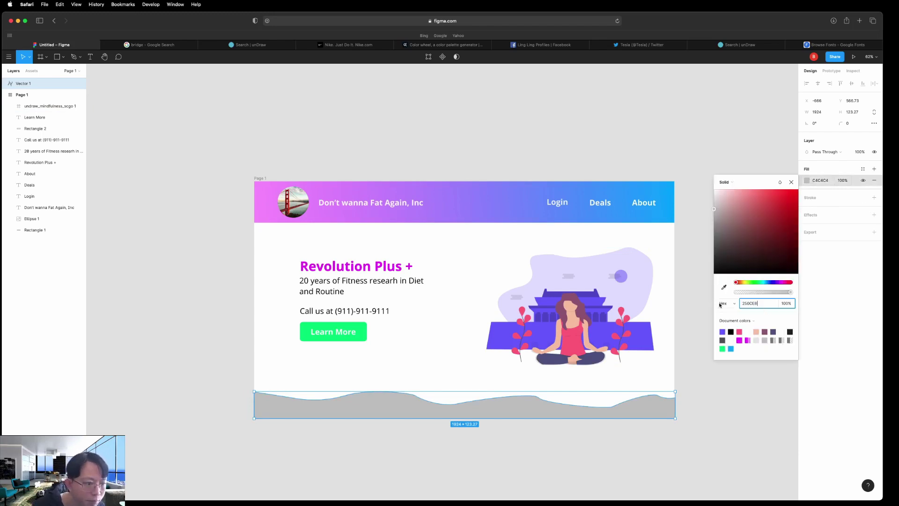
pyautogui.press('Return')
pyautogui.click(752, 451)
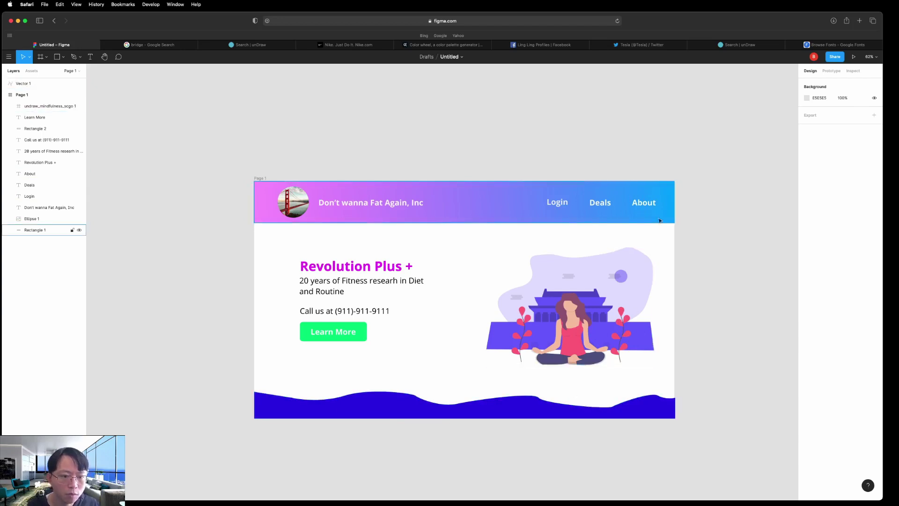
# Lower the opacity of the wave's fill to 63% and deselect the shape.
pyautogui.click(500, 411)
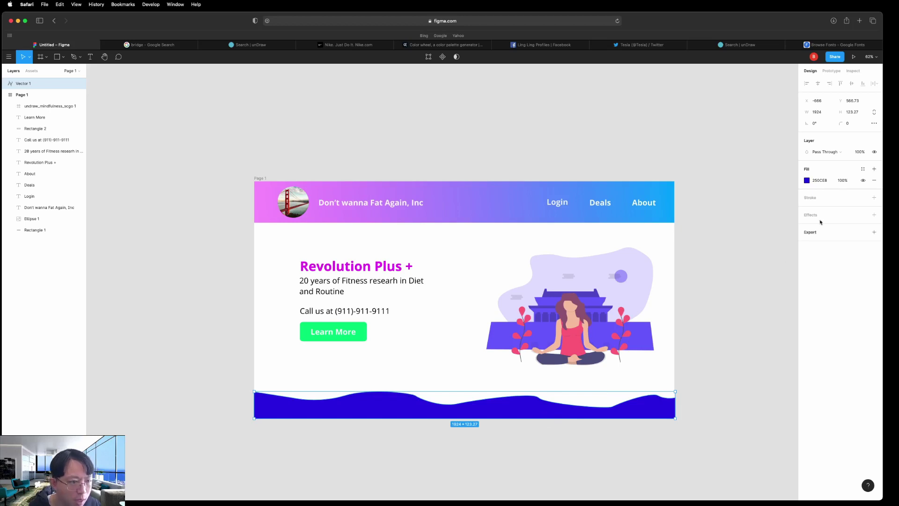
pyautogui.click(818, 181)
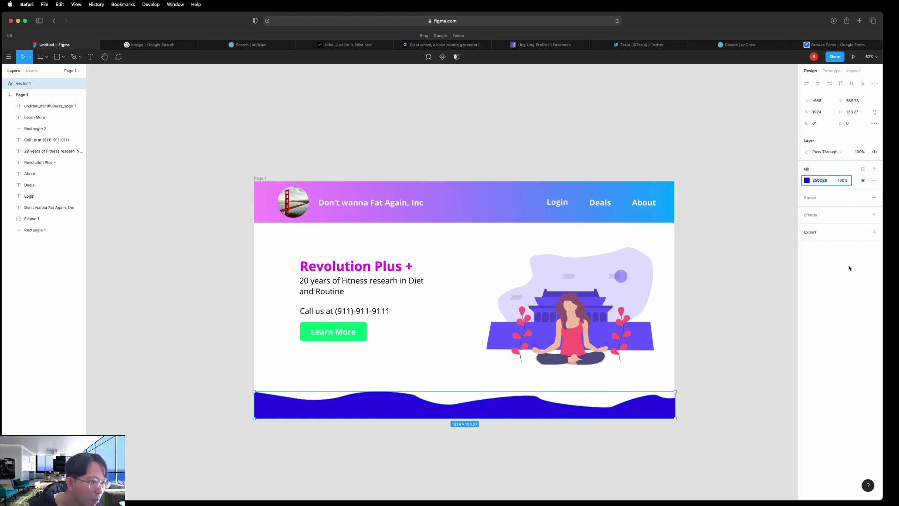
pyautogui.click(808, 181)
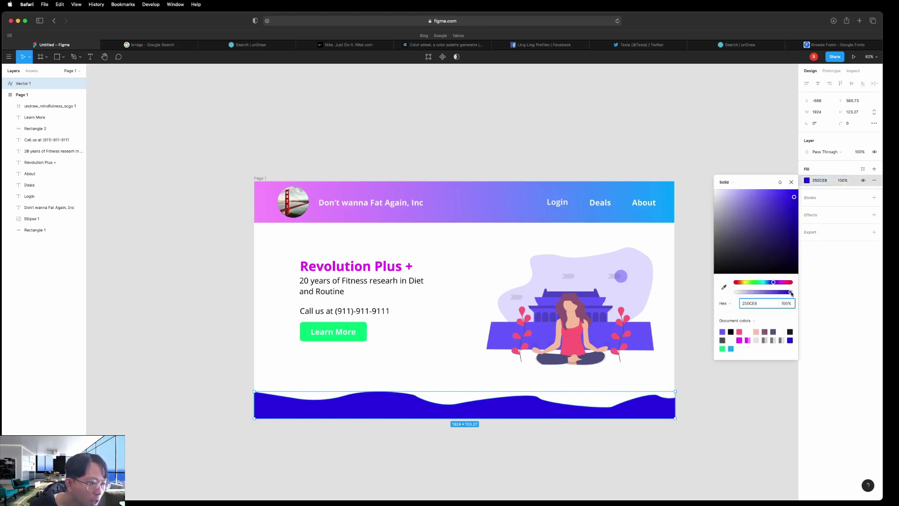
pyautogui.moveTo(791, 293); pyautogui.dragTo(770, 292)
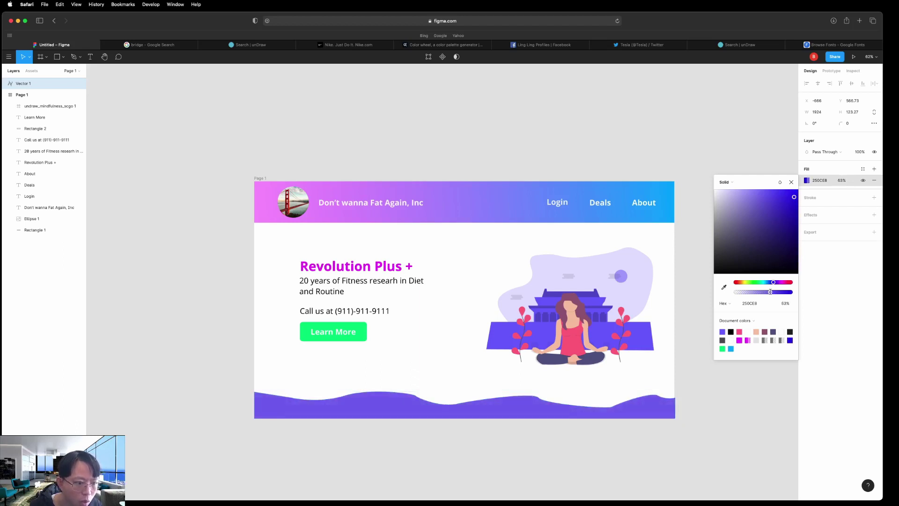
pyautogui.click(755, 391)
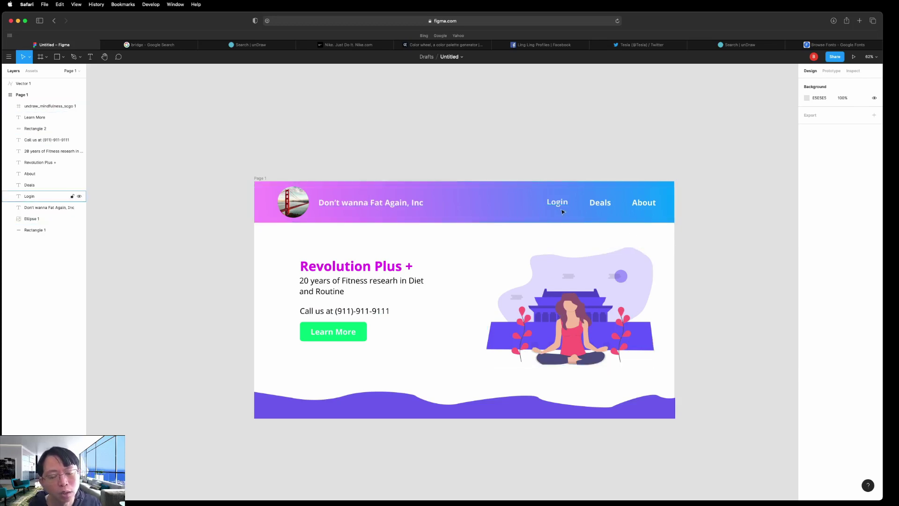
pyautogui.click(391, 205)
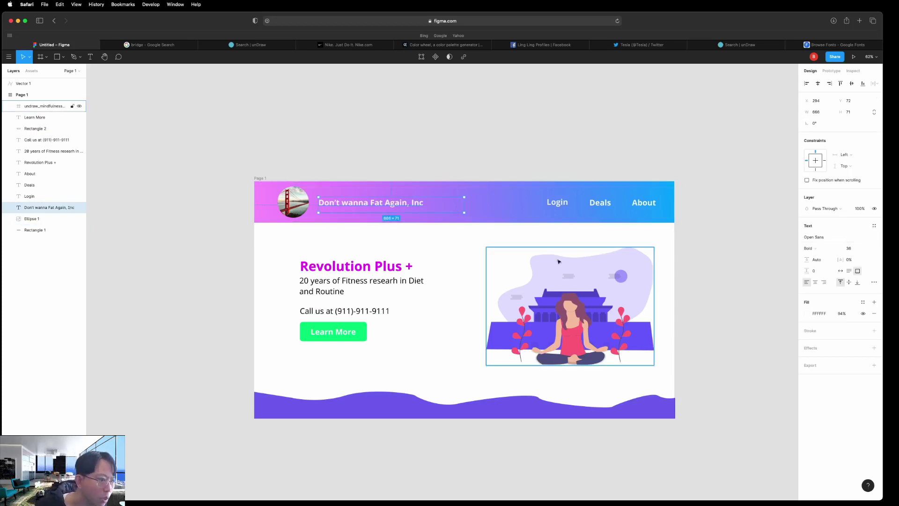
pyautogui.click(585, 141)
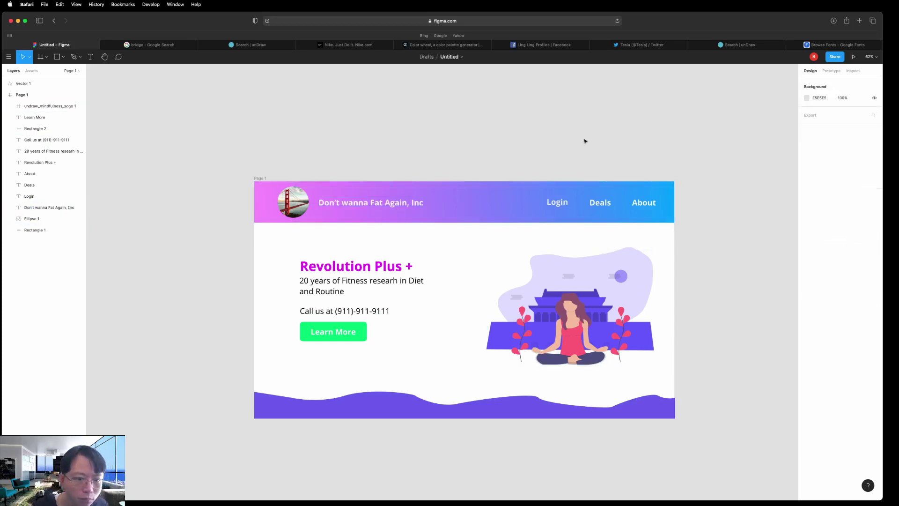
pyautogui.click(260, 178)
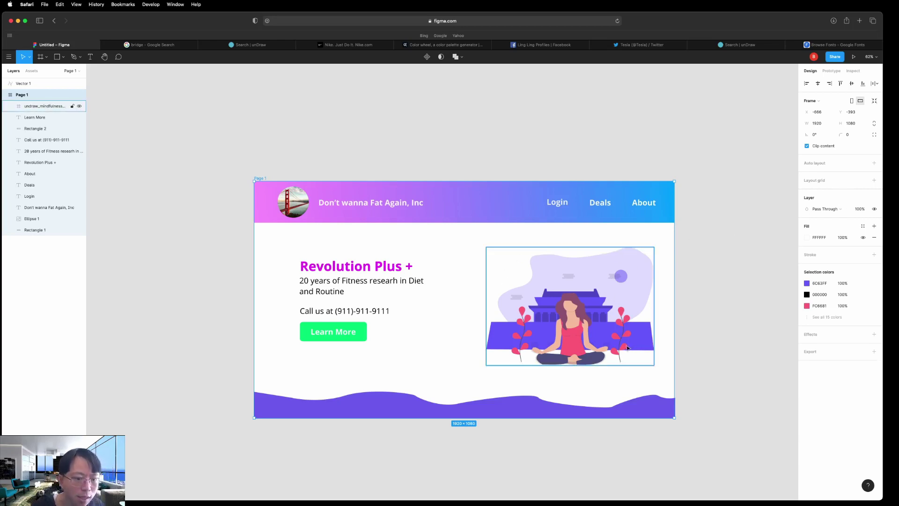
pyautogui.click(862, 181)
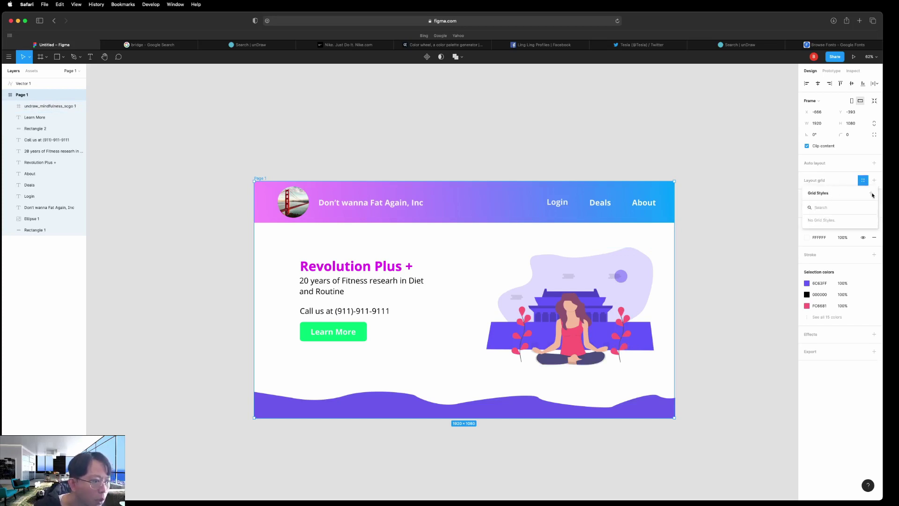
pyautogui.press('Escape')
pyautogui.press('Escape')
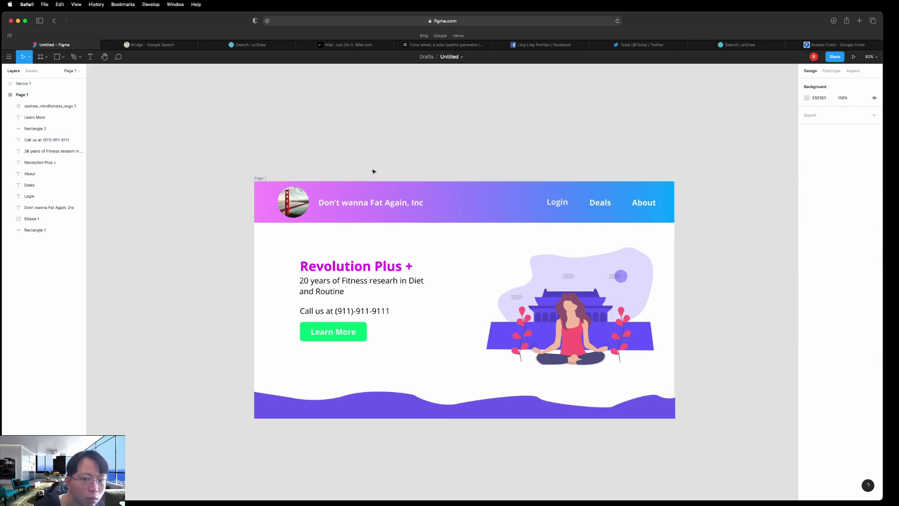
# Add a layout grid to the Page 1 frame and configure it as 12 columns.
pyautogui.click(22, 95)
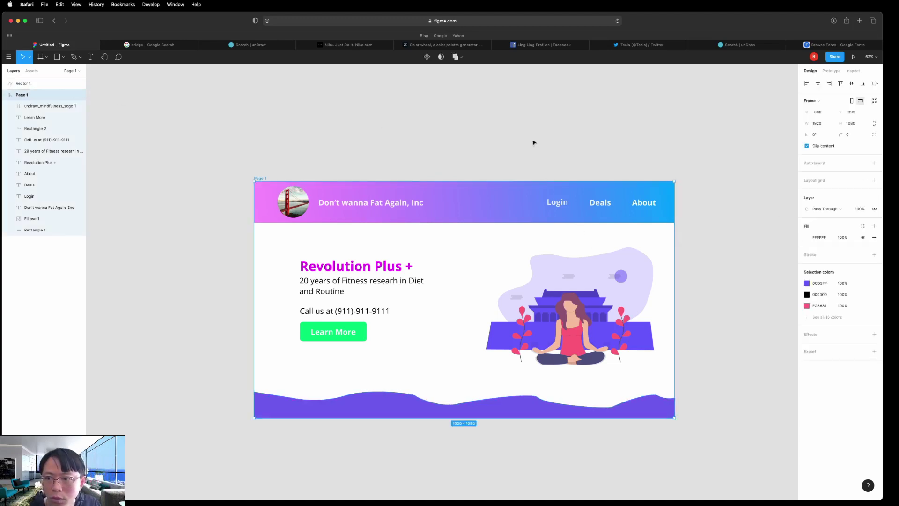
pyautogui.click(874, 181)
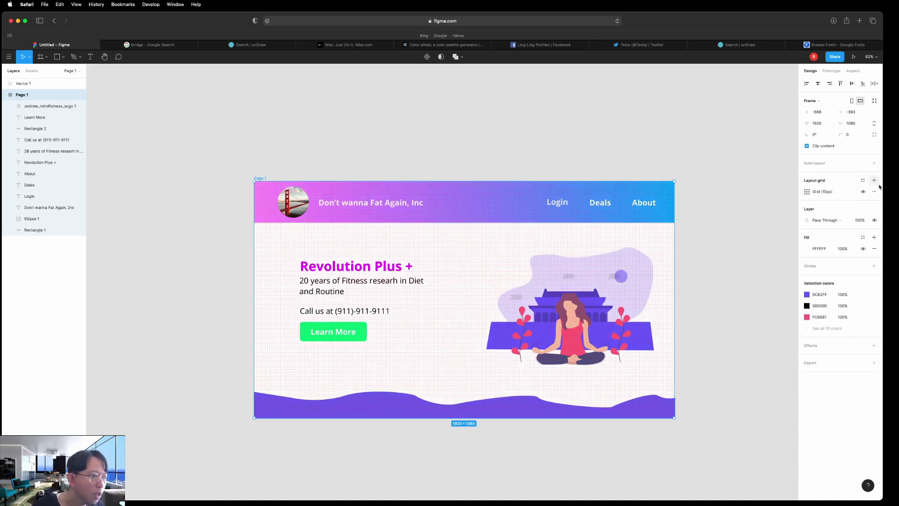
pyautogui.click(808, 195)
pyautogui.click(741, 194)
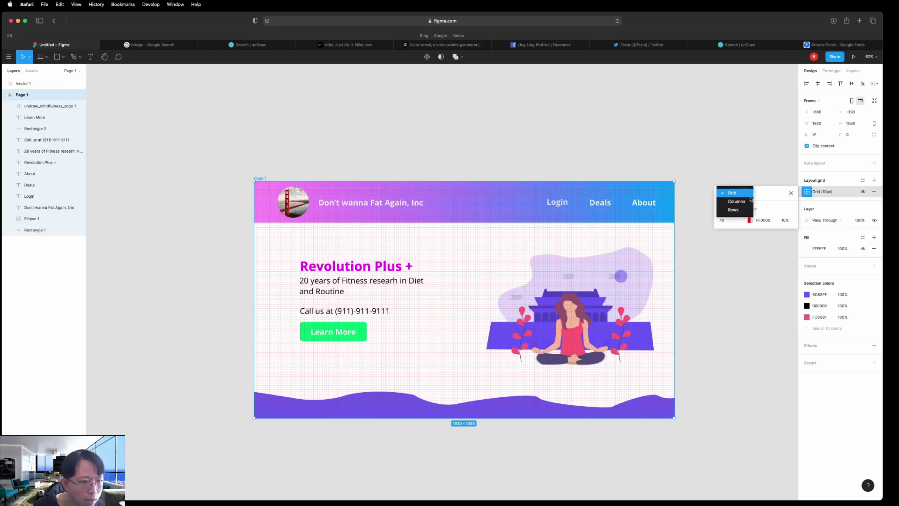
pyautogui.click(736, 201)
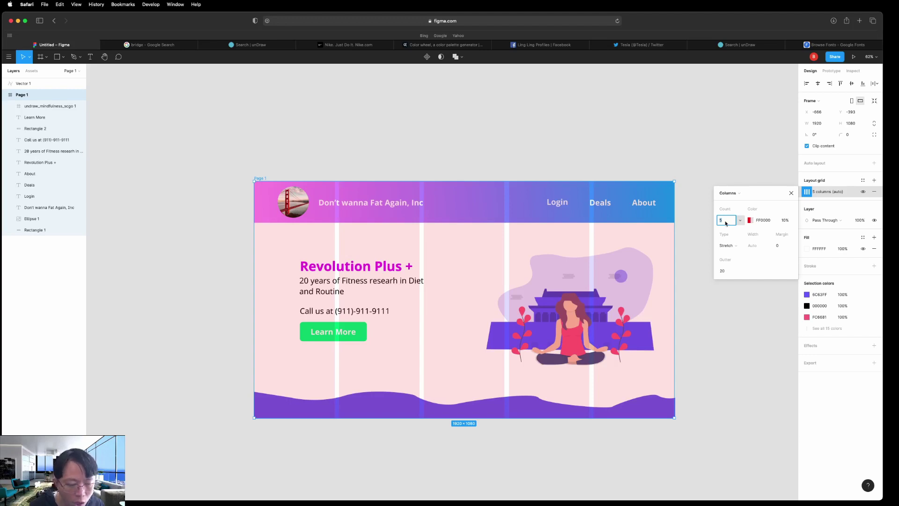
pyautogui.write('12')
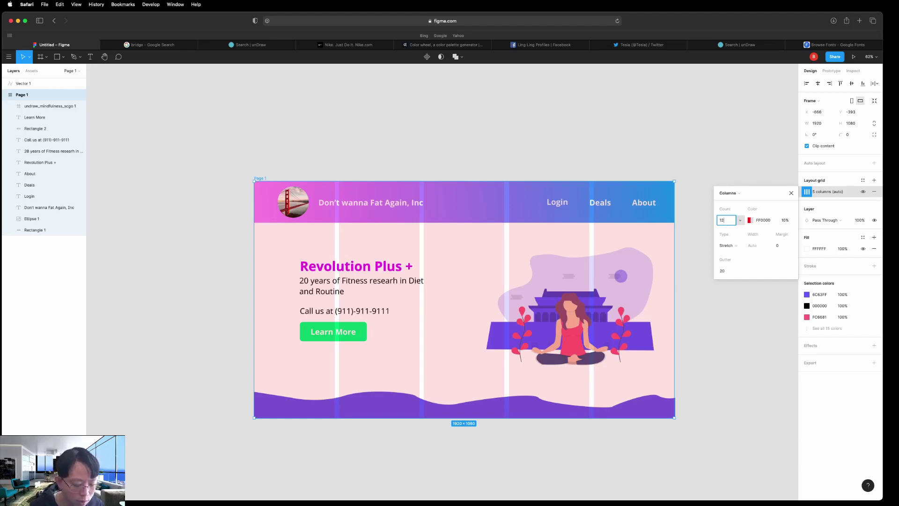
pyautogui.press('Return')
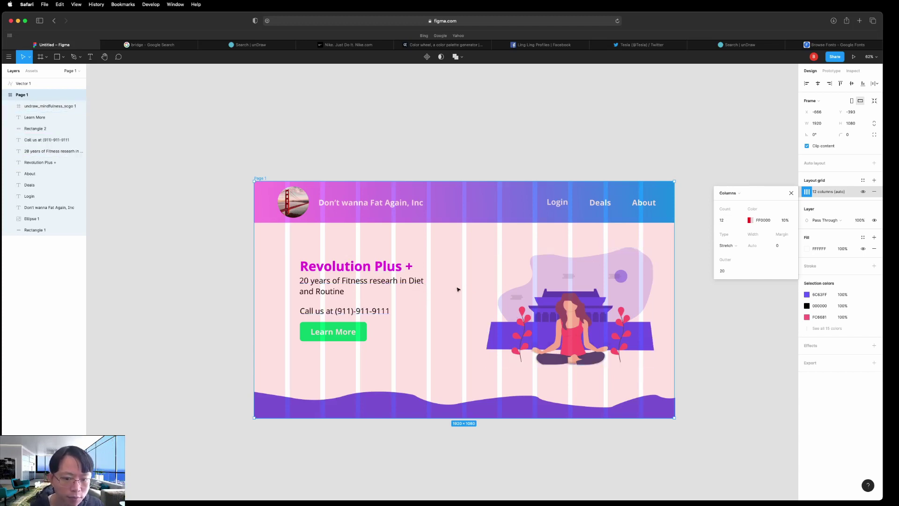
pyautogui.click(752, 321)
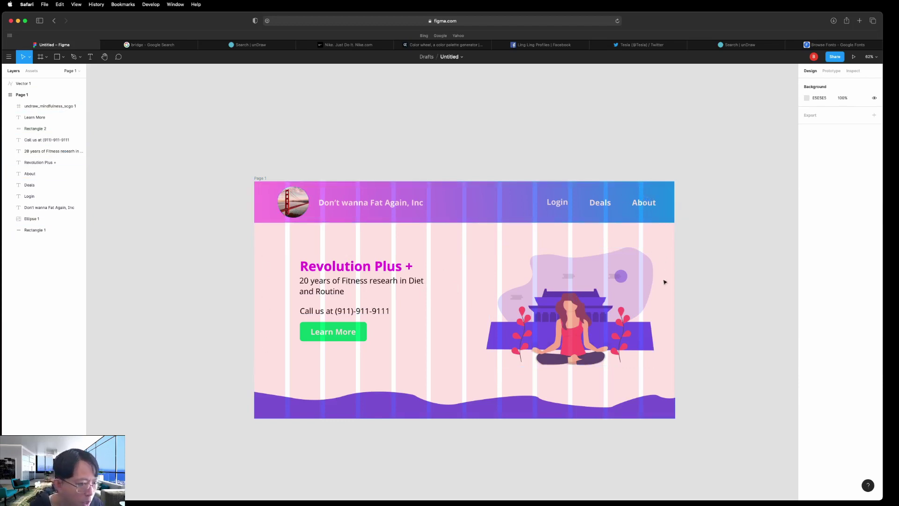
# Move the circular bridge logo and company name together to the right until the logo's edge meets the first column gutter.
pyautogui.click(293, 202)
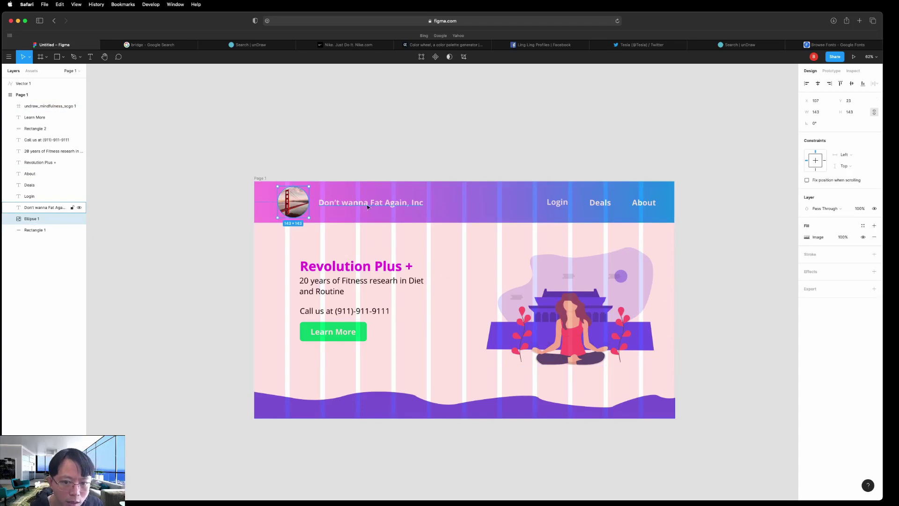
pyautogui.keyDown('shift'); pyautogui.click(368, 206); pyautogui.keyUp('shift')
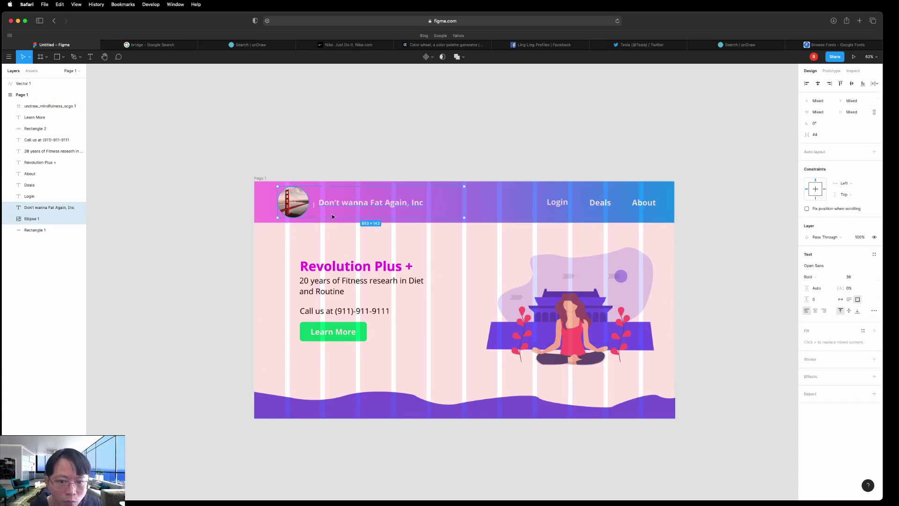
pyautogui.moveTo(331, 214); pyautogui.dragTo(338, 214)
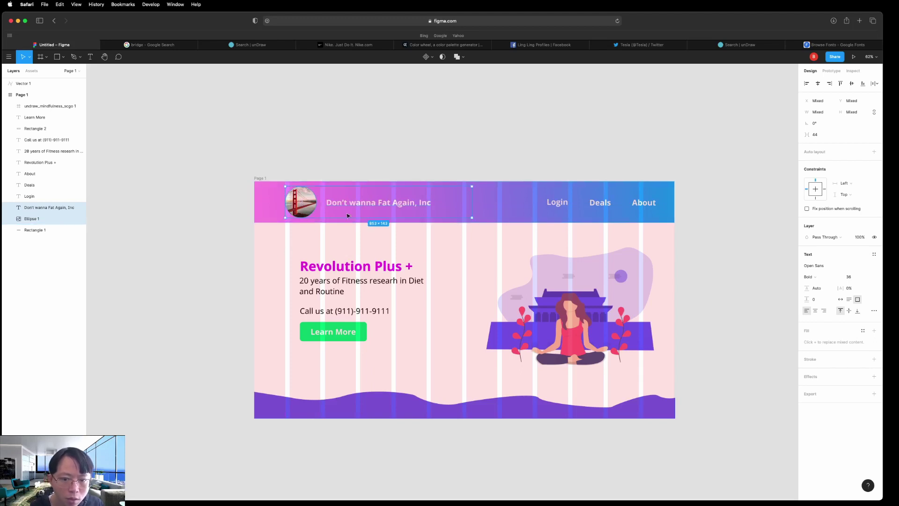
pyautogui.moveTo(347, 215); pyautogui.dragTo(351, 216)
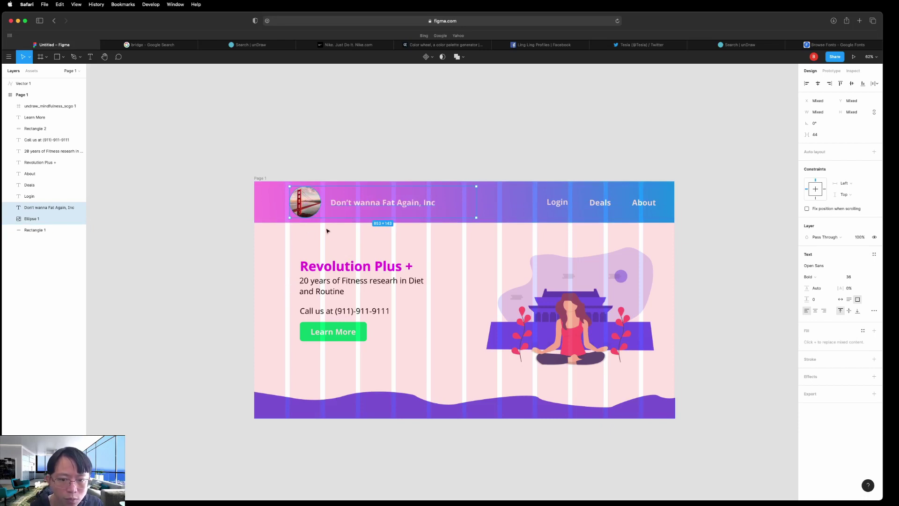
pyautogui.moveTo(337, 217); pyautogui.dragTo(333, 218)
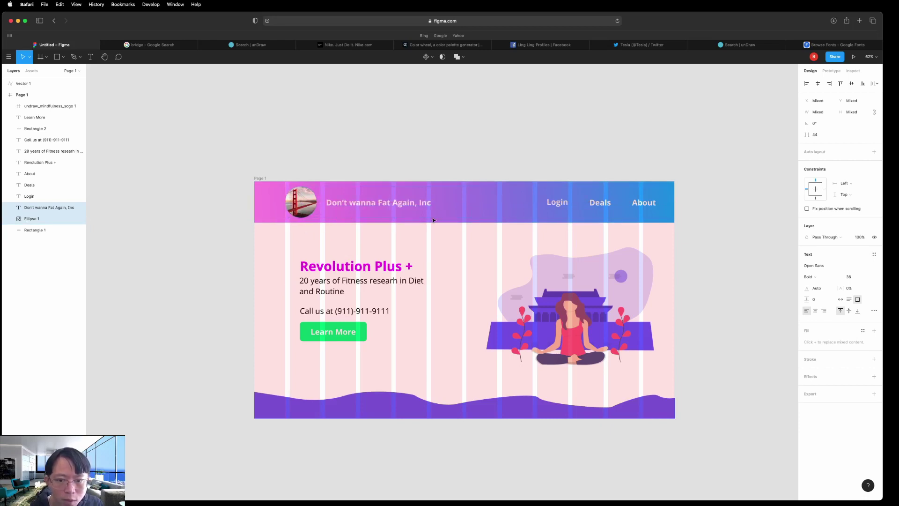
# Move the Login, Deals and About links together to the left until About ends at the last column gutter.
pyautogui.click(557, 202)
pyautogui.keyDown('shift'); pyautogui.click(601, 203); pyautogui.keyUp('shift')
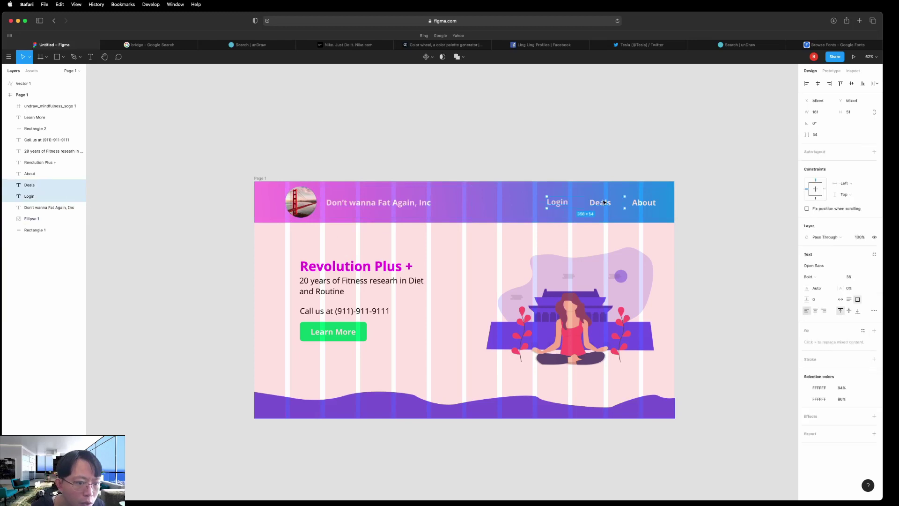
pyautogui.keyDown('shift'); pyautogui.click(650, 204); pyautogui.keyUp('shift')
pyautogui.moveTo(648, 204); pyautogui.dragTo(636, 204)
pyautogui.click(749, 209)
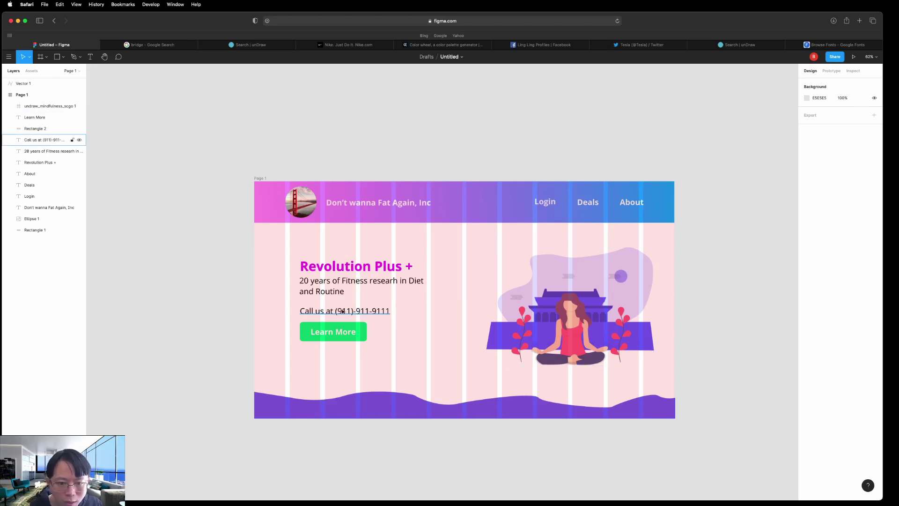
# Reposition the "Revolution Plus +" heading to X 207, Y 348, flush with the tagline below it.
pyautogui.click(328, 271)
pyautogui.keyDown('shift'); pyautogui.click(329, 284); pyautogui.keyUp('shift')
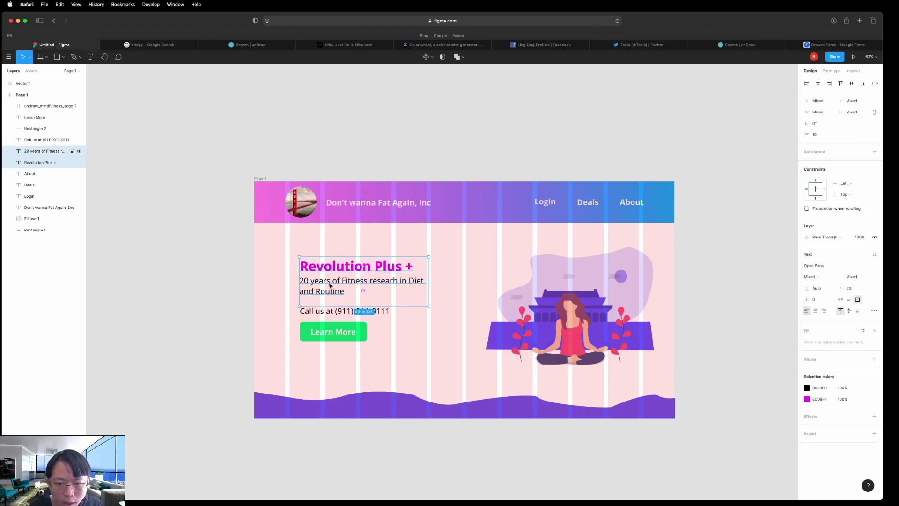
pyautogui.click(342, 270)
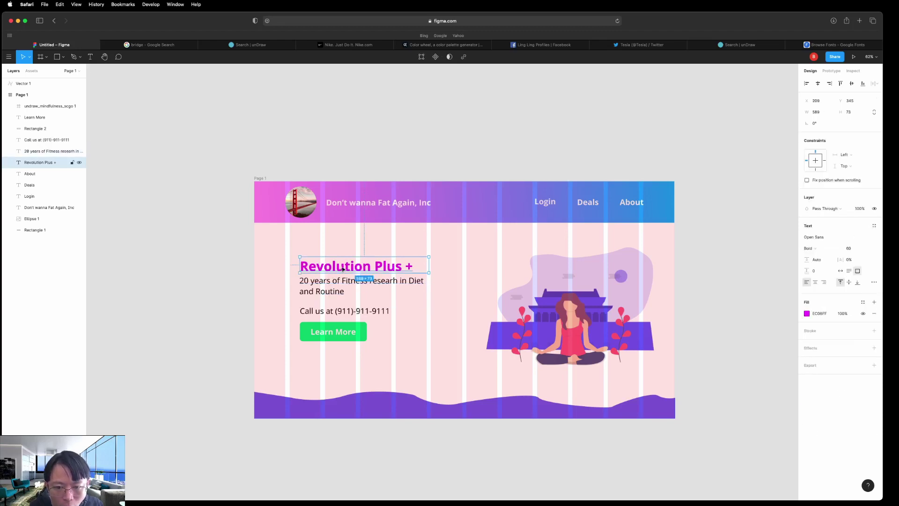
pyautogui.moveTo(342, 269); pyautogui.dragTo(342, 270)
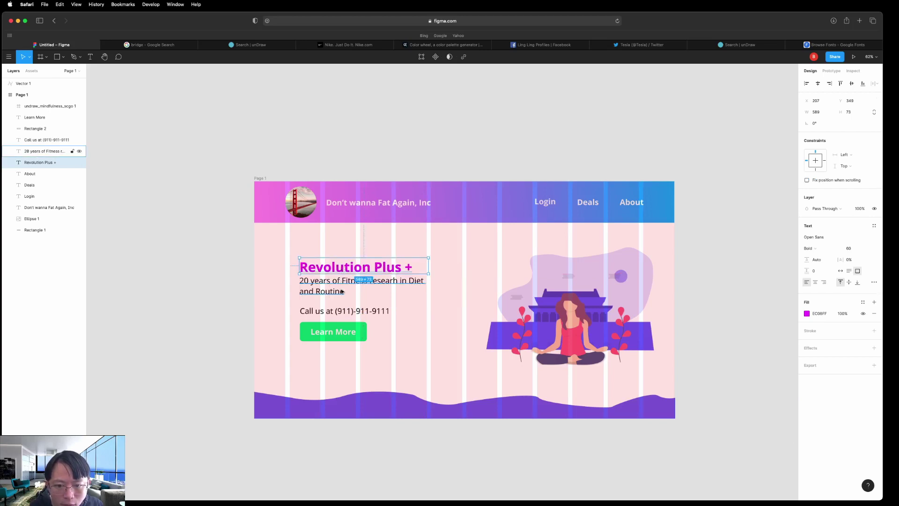
# Move the heading, tagline, phone line and green button rectangle together slightly right and down within the second column.
pyautogui.click(336, 281)
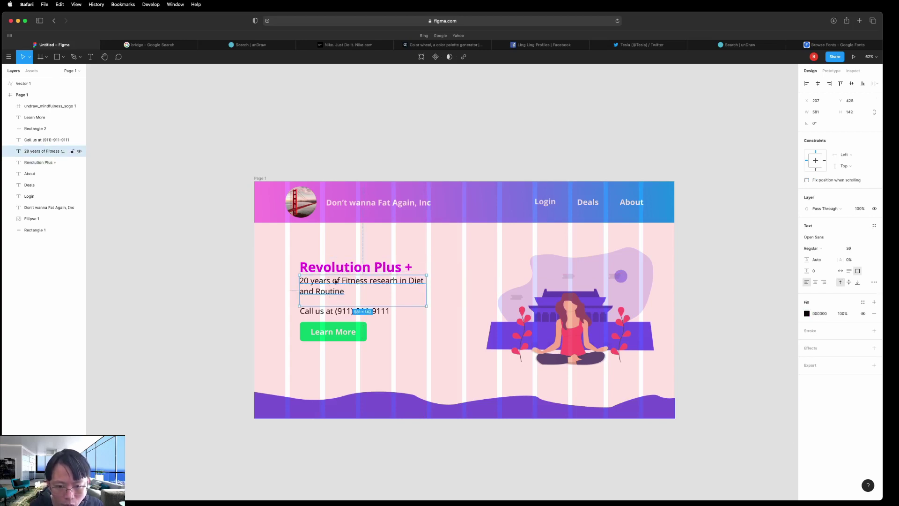
pyautogui.keyDown('shift'); pyautogui.click(337, 271); pyautogui.keyUp('shift')
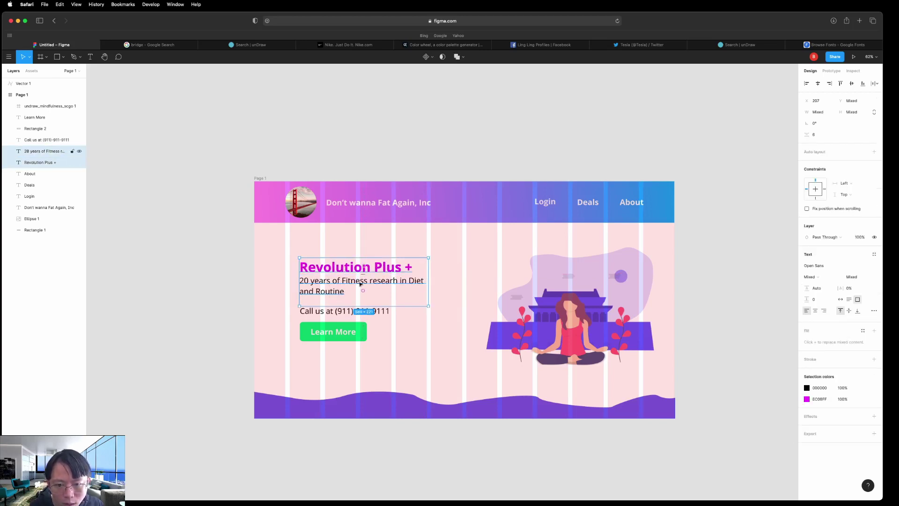
pyautogui.keyDown('shift'); pyautogui.click(341, 313); pyautogui.keyUp('shift')
pyautogui.keyDown('shift'); pyautogui.click(343, 331); pyautogui.keyUp('shift')
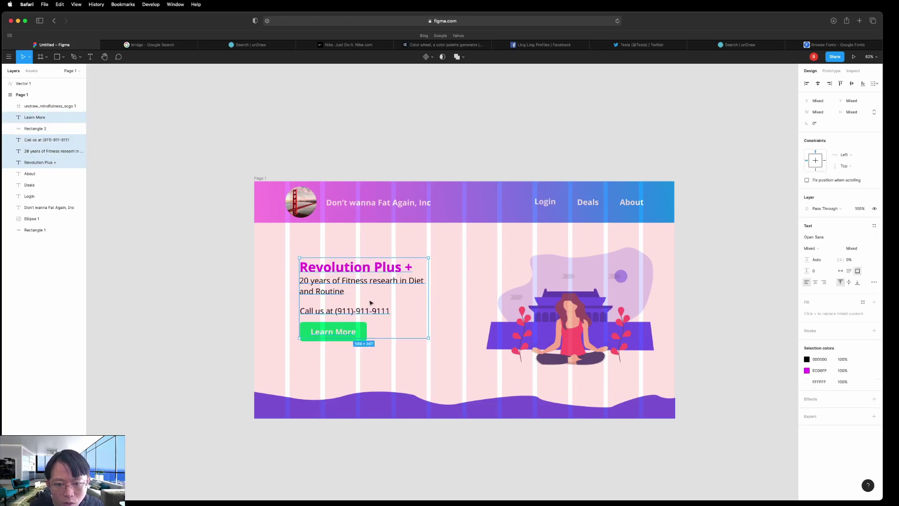
pyautogui.moveTo(371, 303); pyautogui.dragTo(363, 299)
pyautogui.press('super+z')
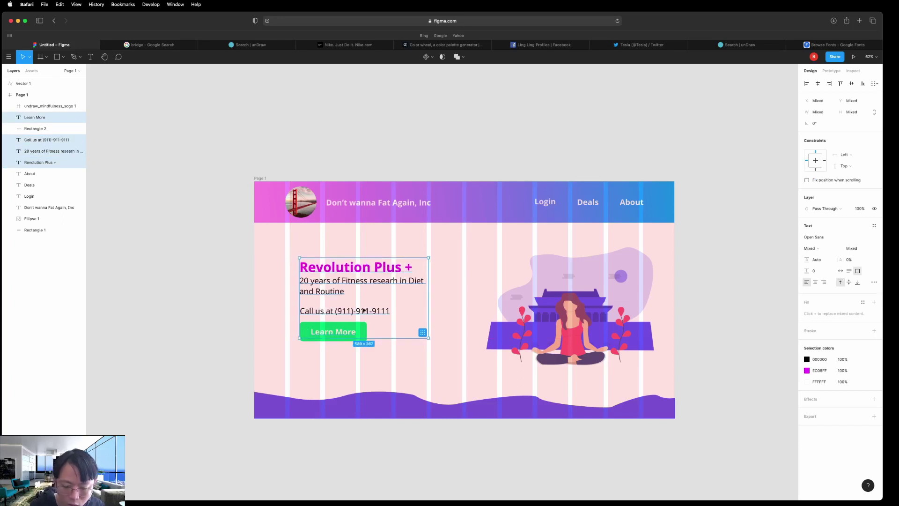
pyautogui.keyDown('shift'); pyautogui.click(355, 330); pyautogui.keyUp('shift')
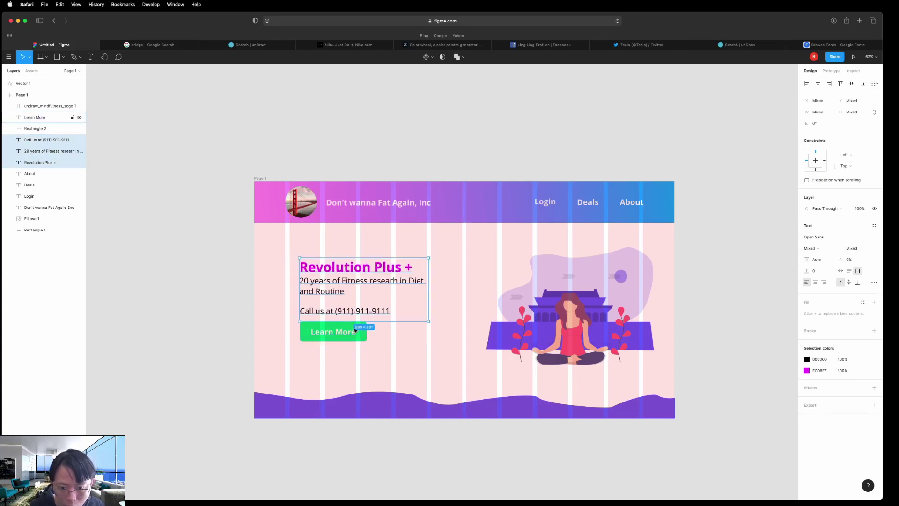
pyautogui.keyDown('shift'); pyautogui.click(354, 337); pyautogui.keyUp('shift')
pyautogui.moveTo(385, 317); pyautogui.dragTo(375, 319)
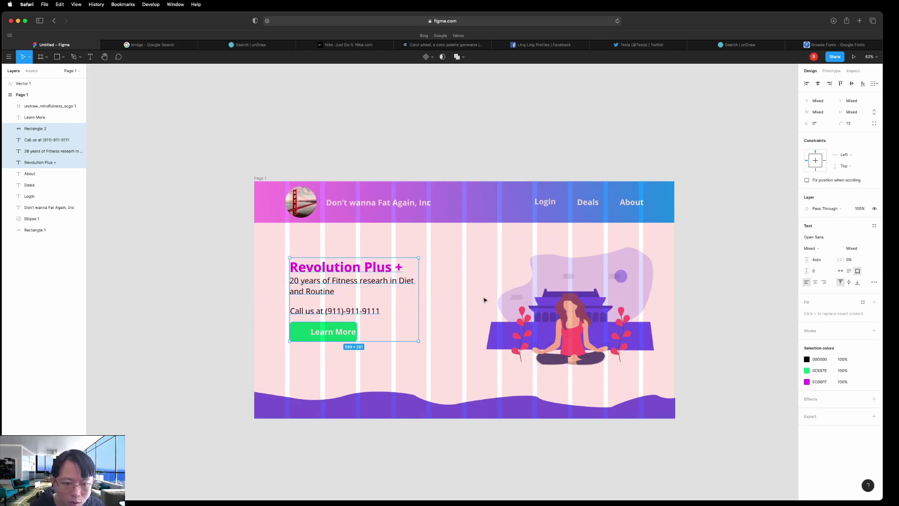
pyautogui.moveTo(373, 306); pyautogui.dragTo(386, 306)
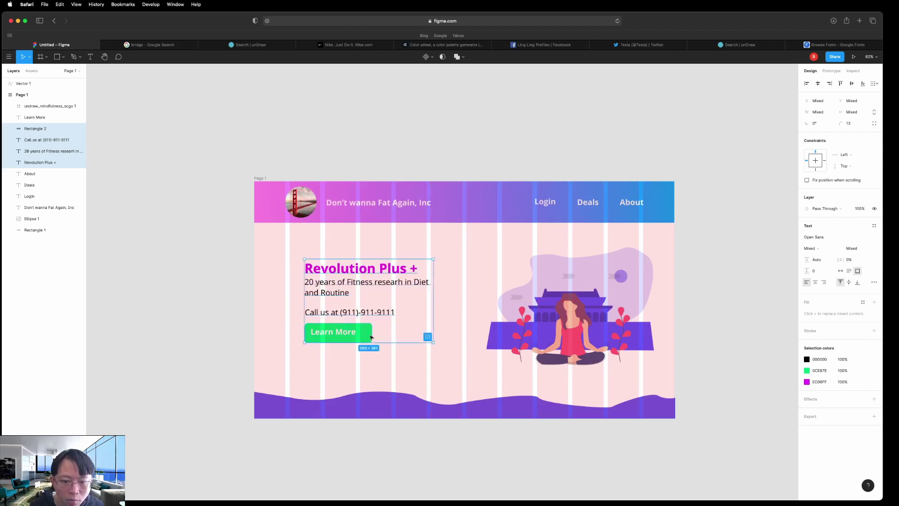
pyautogui.click(459, 315)
# Recenter the "Learn More" text on its green button, at X 280, Y 665.
pyautogui.click(352, 336)
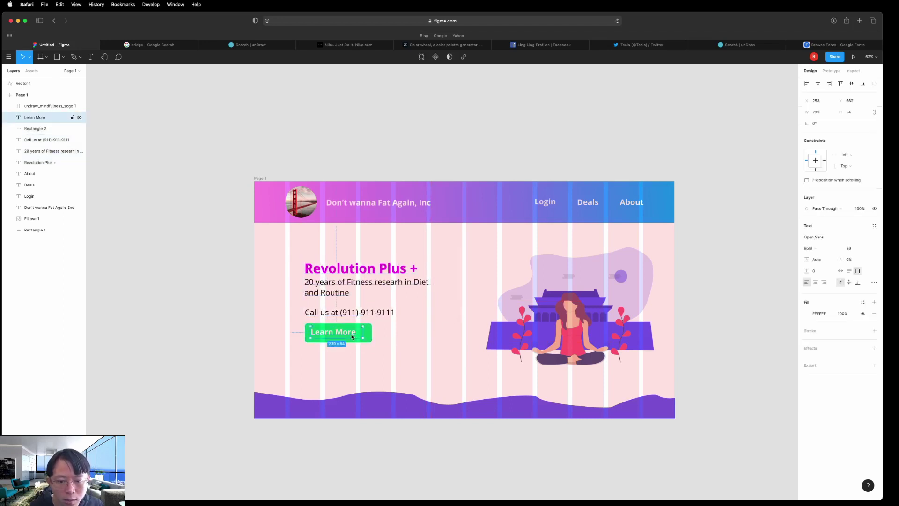
pyautogui.moveTo(350, 335); pyautogui.dragTo(354, 336)
pyautogui.click(431, 313)
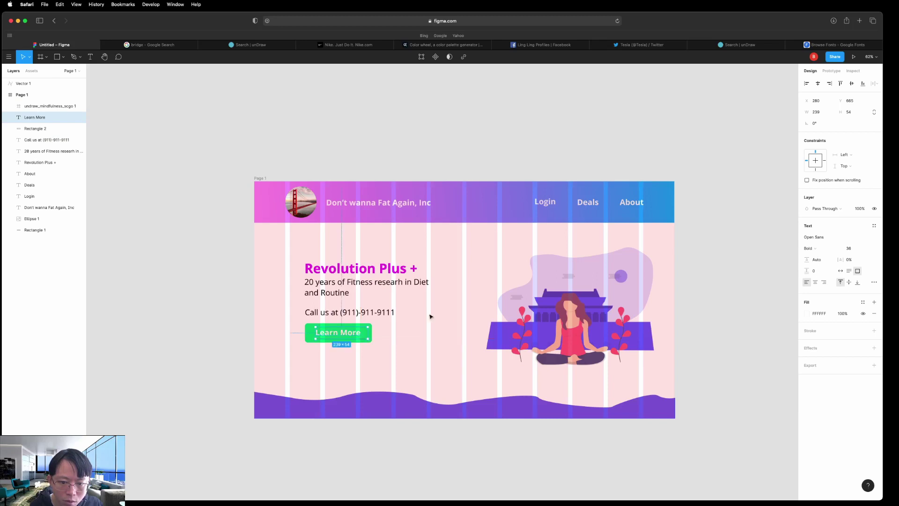
pyautogui.click(429, 315)
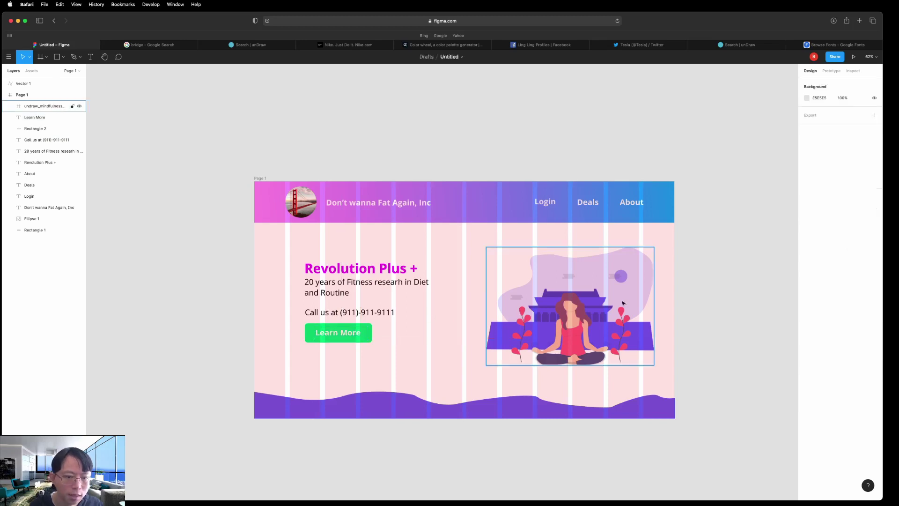
# Move the mindfulness illustration left and slightly up to X 1012, so its edge lines up with the last column gutter.
pyautogui.moveTo(621, 304); pyautogui.dragTo(611, 301)
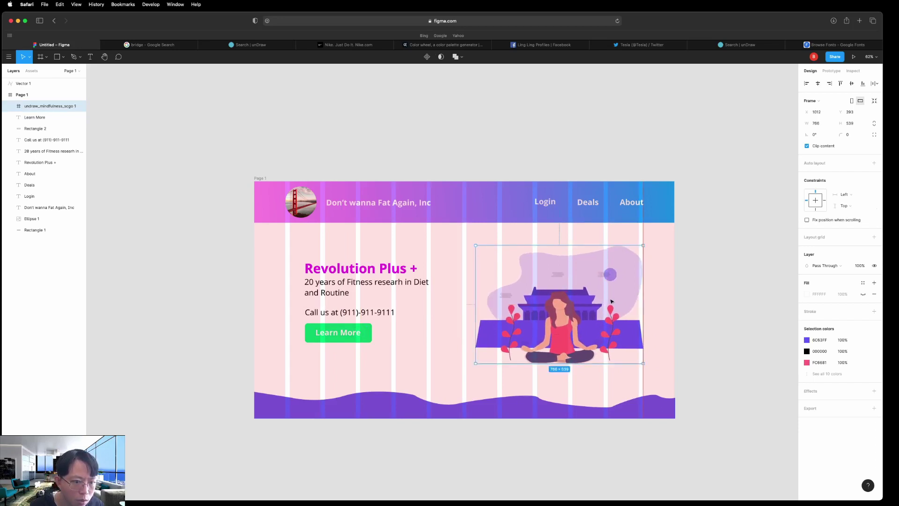
pyautogui.click(702, 295)
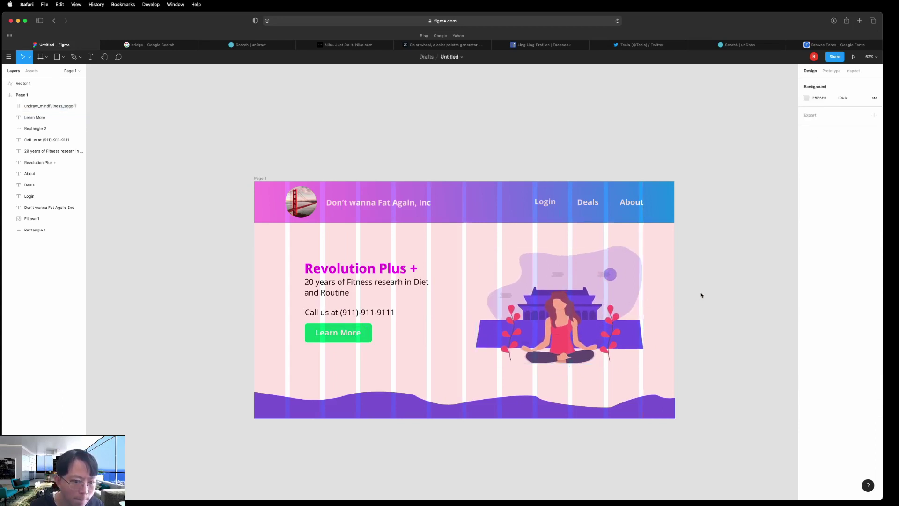
# Switch the page frame's 12-column layout grid to rows.
pyautogui.click(263, 179)
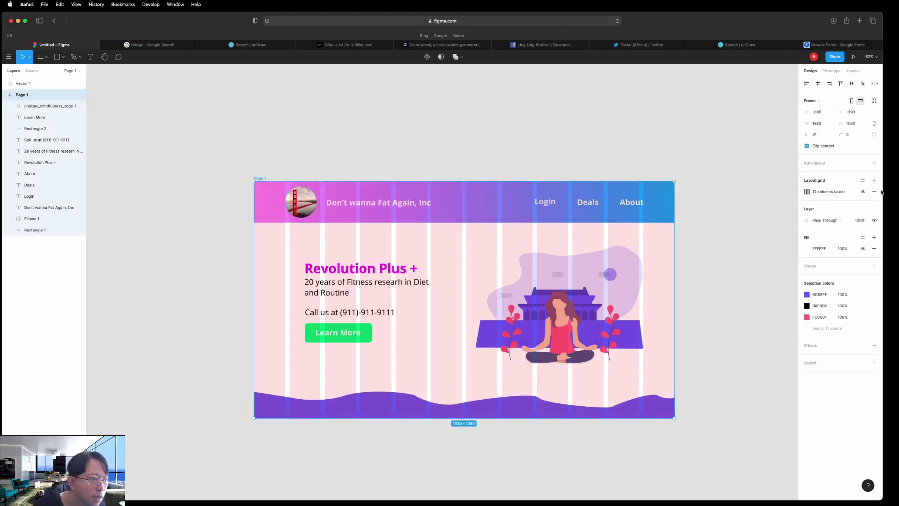
pyautogui.click(863, 192)
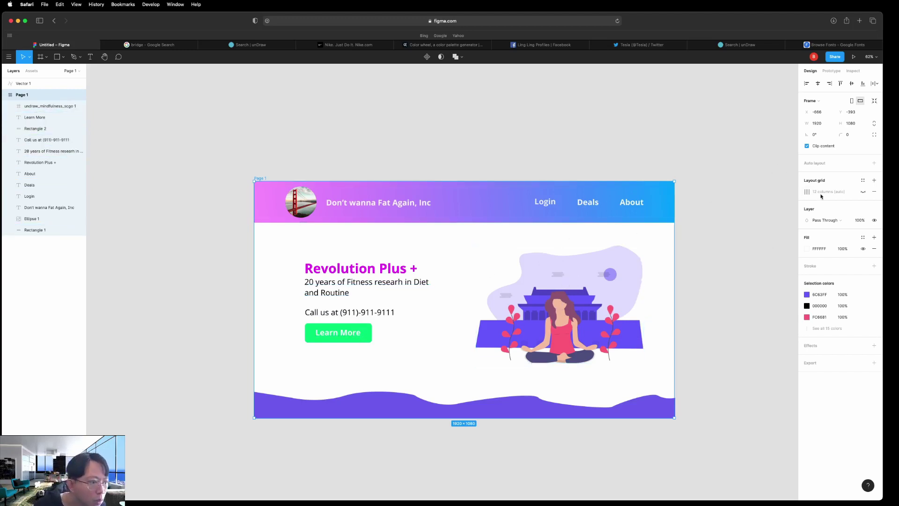
pyautogui.click(806, 191)
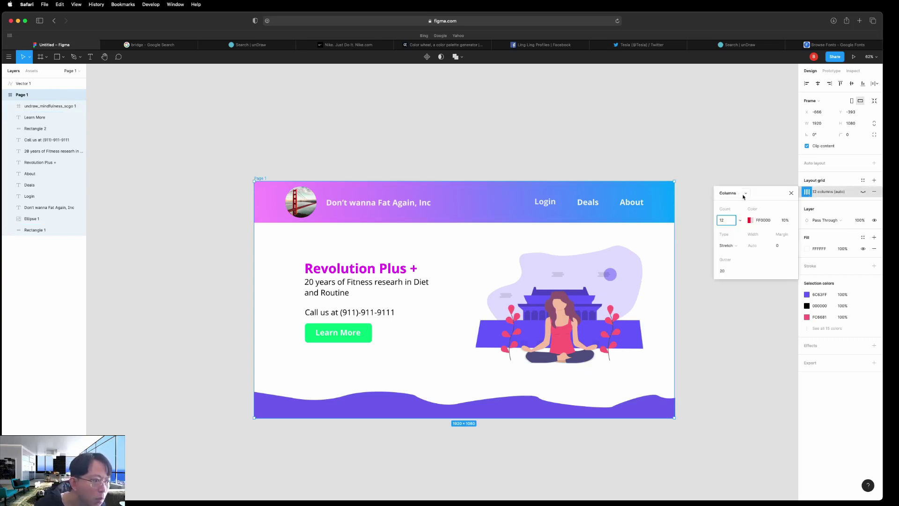
pyautogui.click(738, 193)
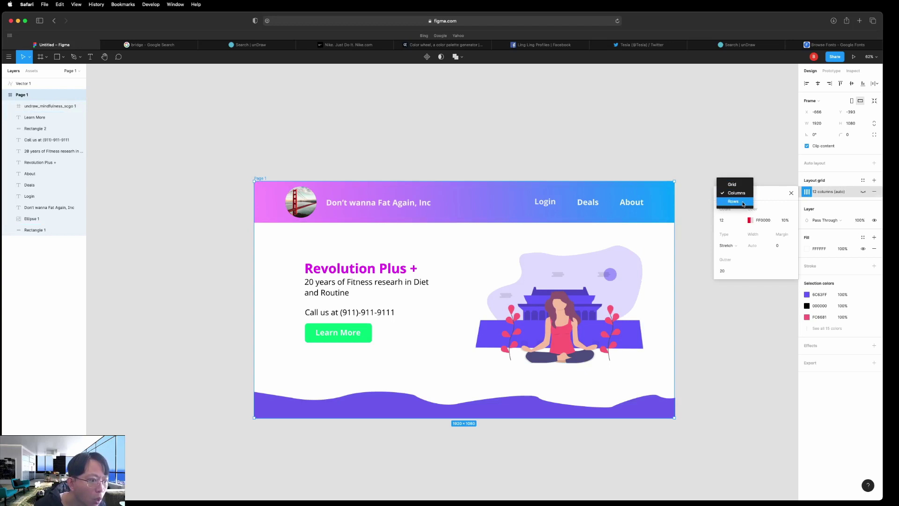
pyautogui.click(744, 204)
pyautogui.click(737, 339)
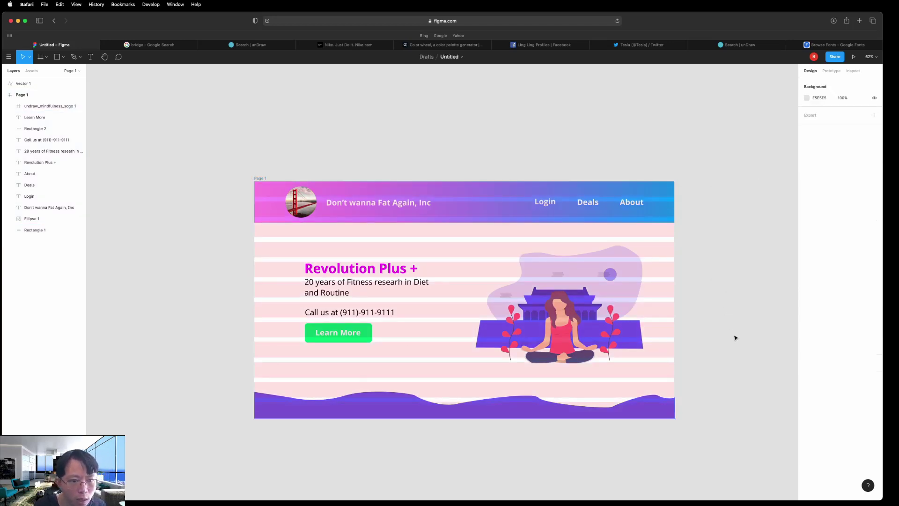
# Shift the Login, Deals and About header links together slightly right, keeping their spacing and height.
pyautogui.click(553, 205)
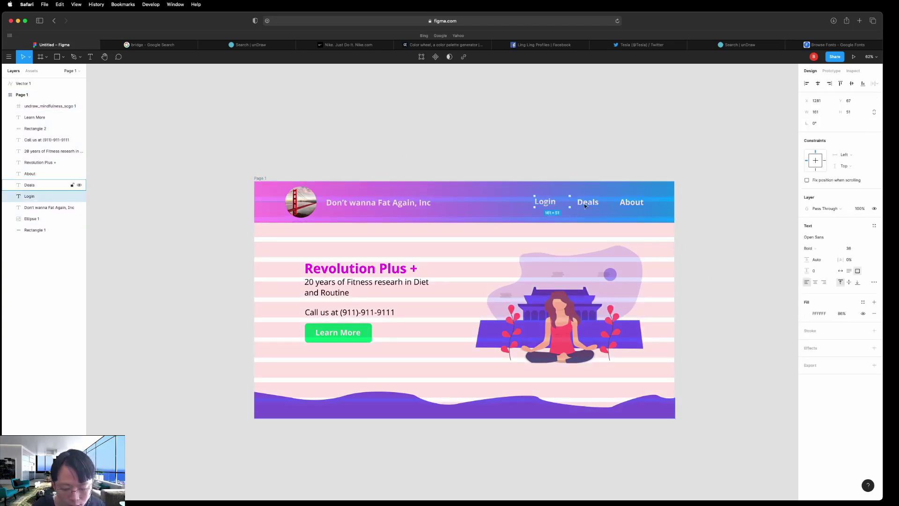
pyautogui.keyDown('shift'); pyautogui.click(588, 202); pyautogui.keyUp('shift')
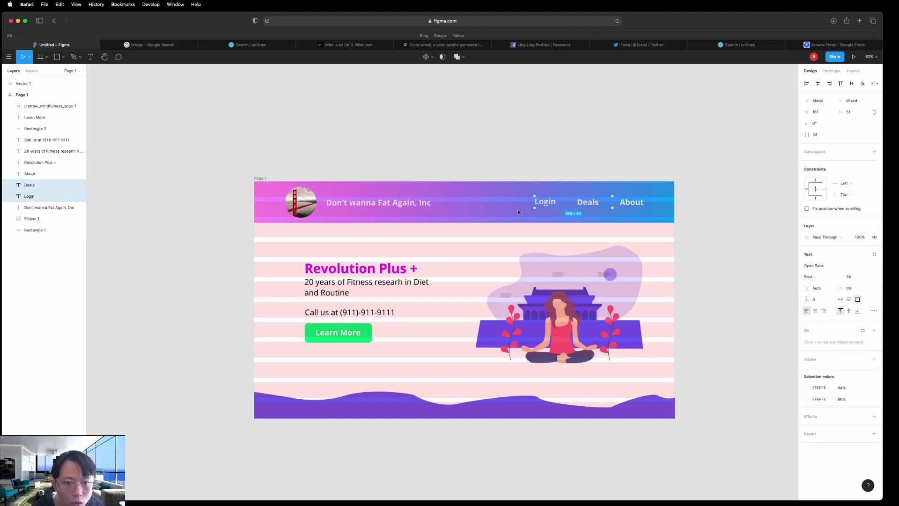
pyautogui.click(308, 200)
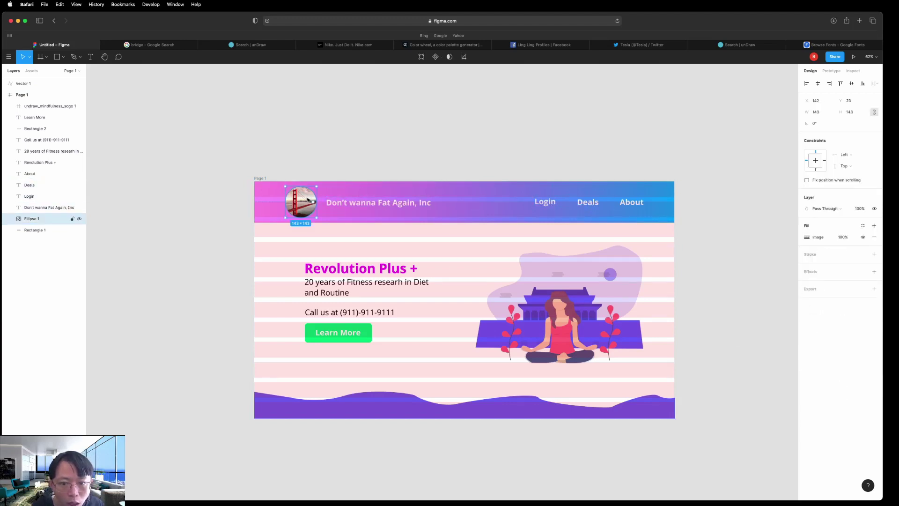
pyautogui.keyDown('shift'); pyautogui.click(386, 204); pyautogui.keyUp('shift')
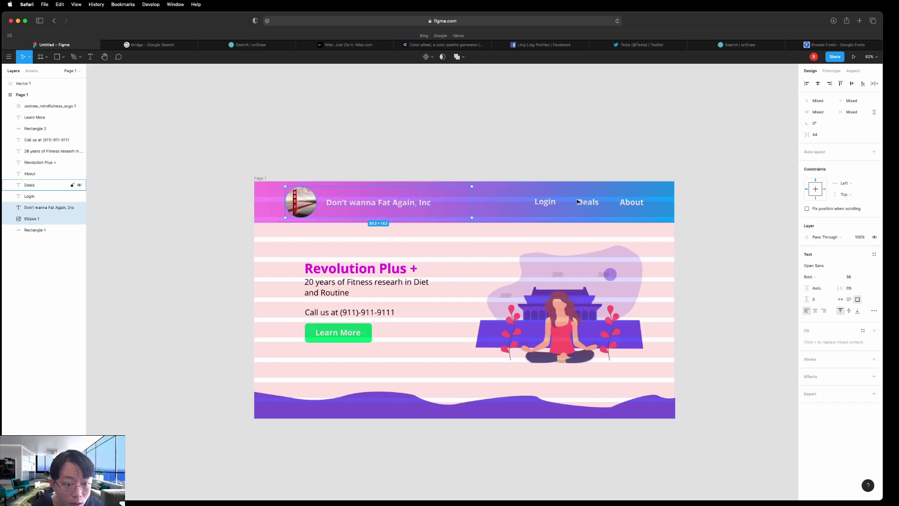
pyautogui.click(546, 204)
pyautogui.keyDown('shift'); pyautogui.click(592, 203); pyautogui.keyUp('shift')
pyautogui.keyDown('shift'); pyautogui.click(627, 205); pyautogui.keyUp('shift')
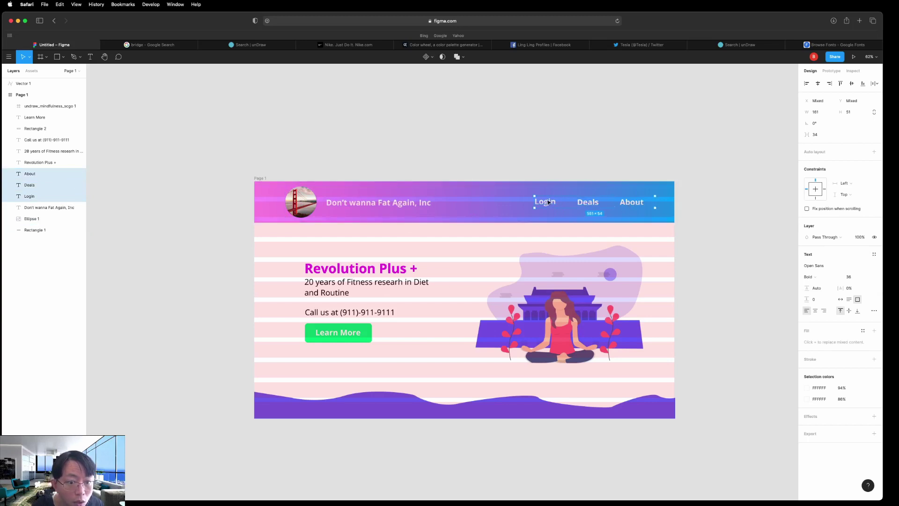
pyautogui.moveTo(548, 202); pyautogui.dragTo(548, 202)
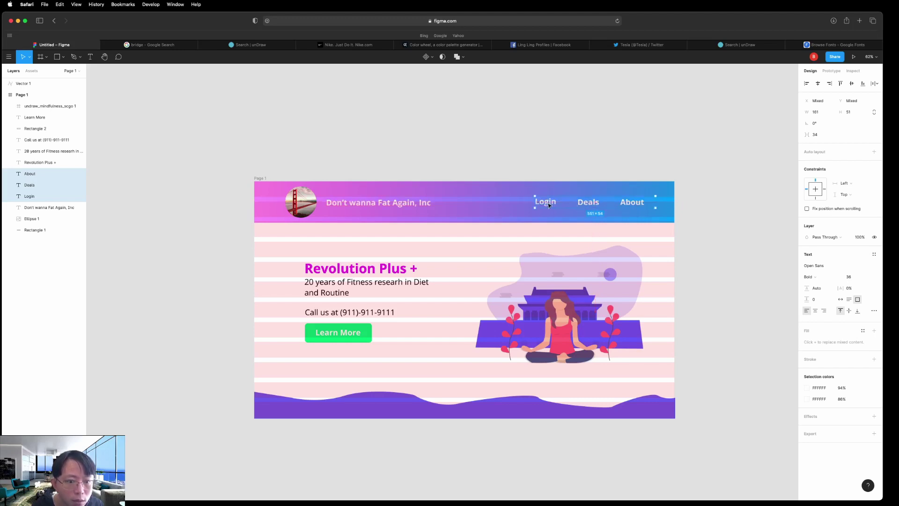
pyautogui.moveTo(548, 205); pyautogui.dragTo(550, 205)
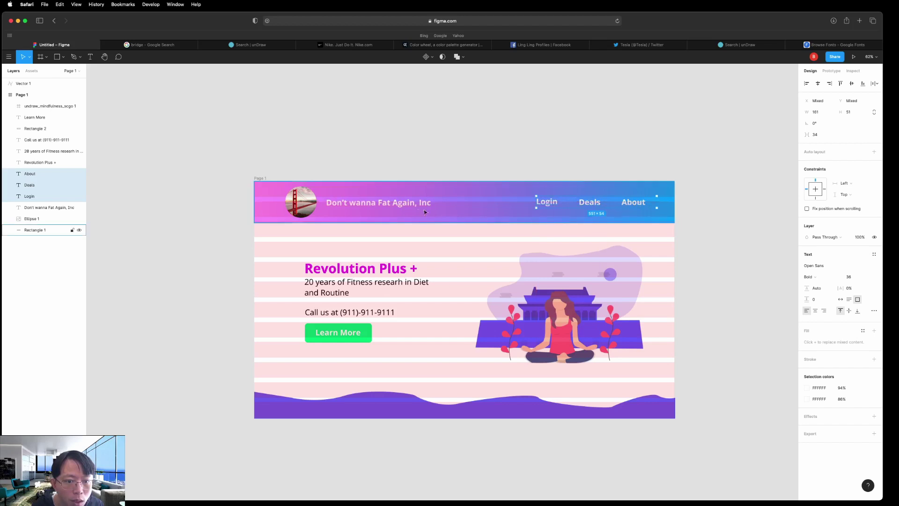
pyautogui.click(414, 205)
pyautogui.doubleClick(414, 203)
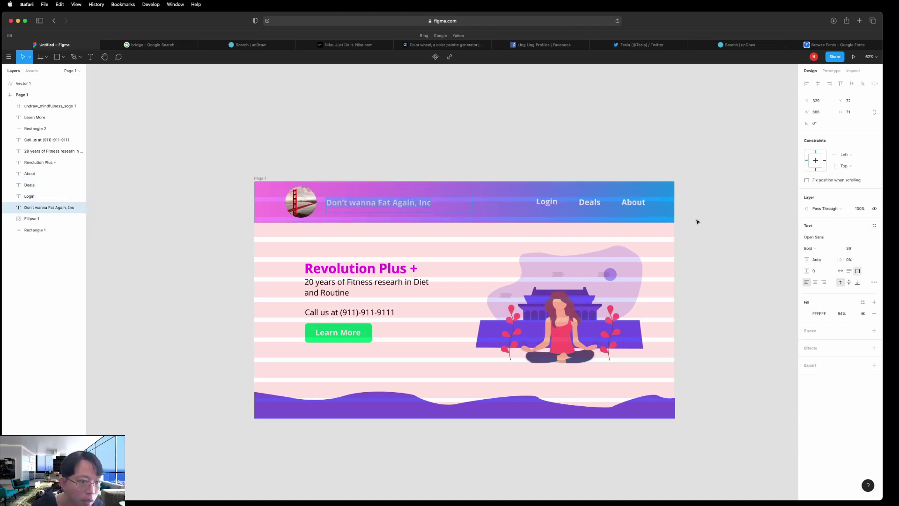
pyautogui.click(551, 203)
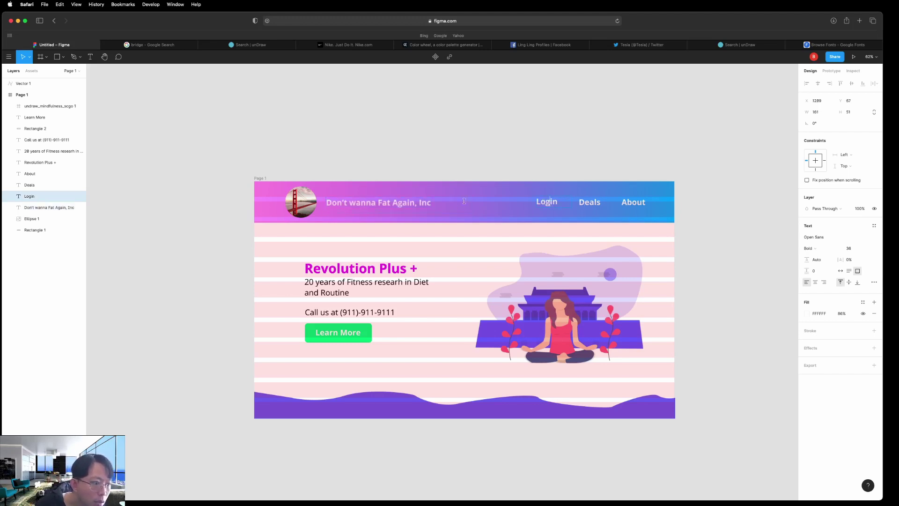
pyautogui.click(422, 202)
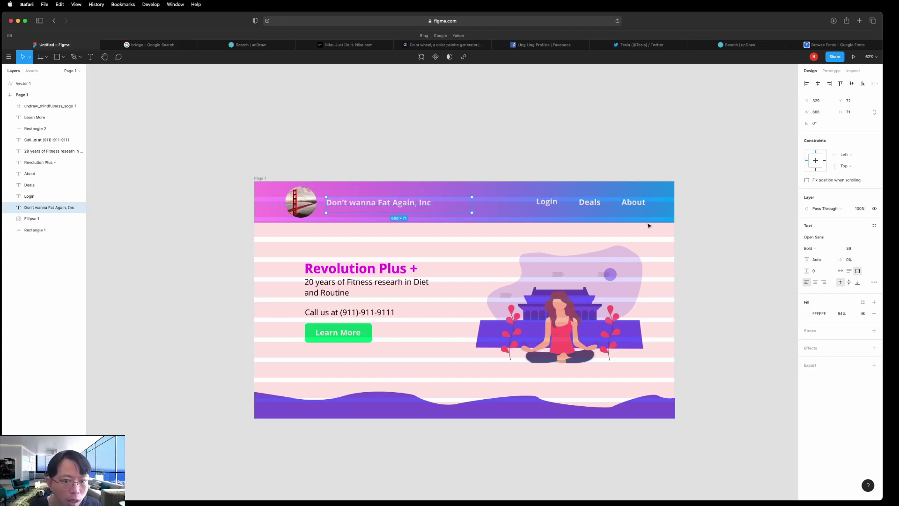
# Move the "Revolution Plus +" heading and its tagline together slightly up and right, to X 232, against the row grid.
pyautogui.click(377, 275)
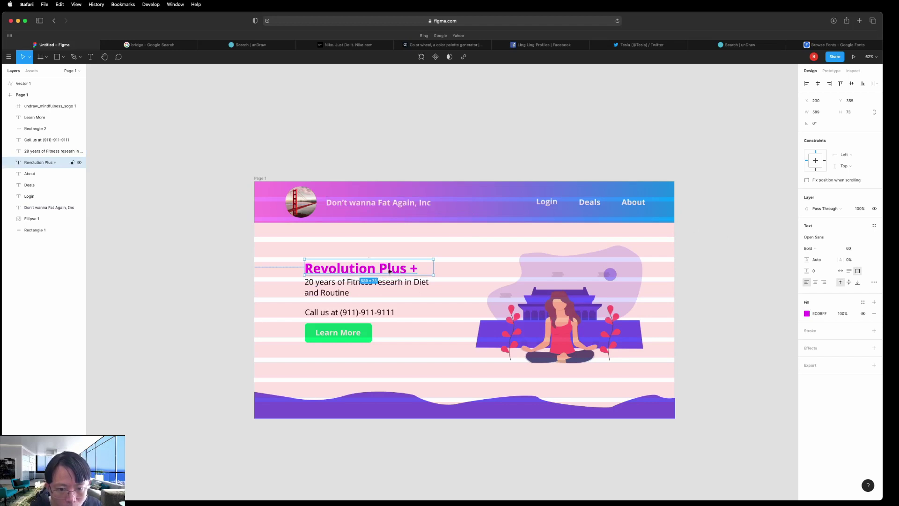
pyautogui.keyDown('shift'); pyautogui.click(348, 292); pyautogui.keyUp('shift')
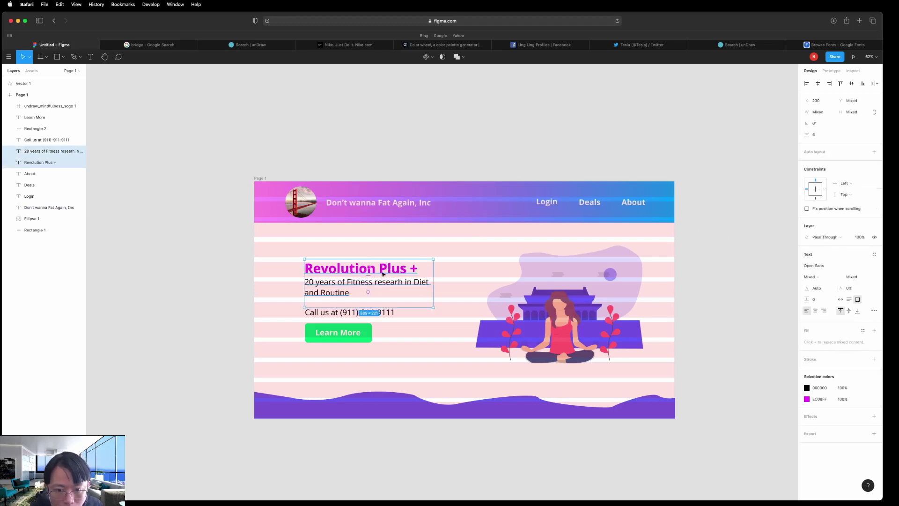
pyautogui.moveTo(433, 307); pyautogui.dragTo(433, 308)
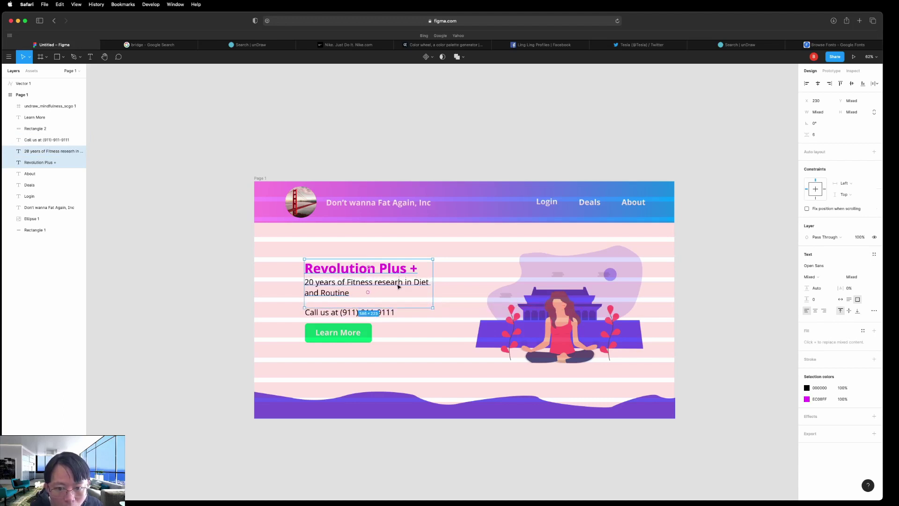
pyautogui.moveTo(397, 283); pyautogui.dragTo(398, 288)
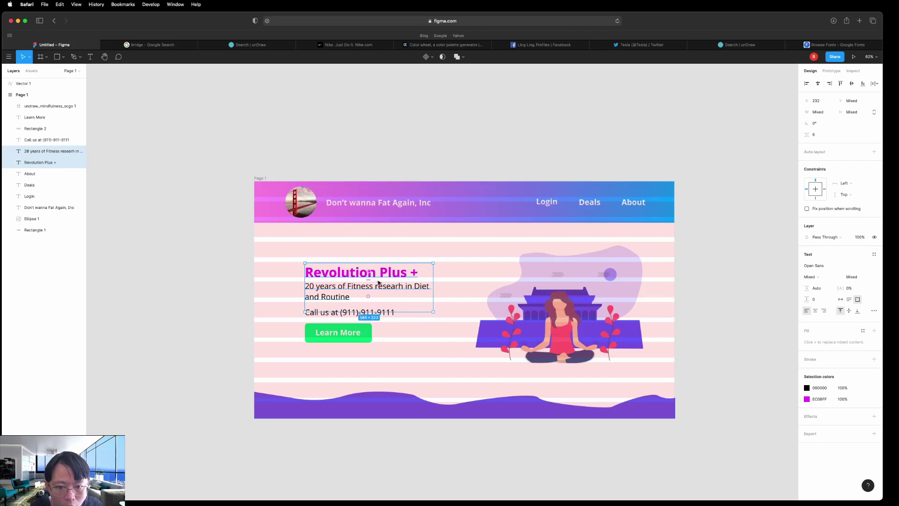
pyautogui.moveTo(379, 282); pyautogui.dragTo(381, 276)
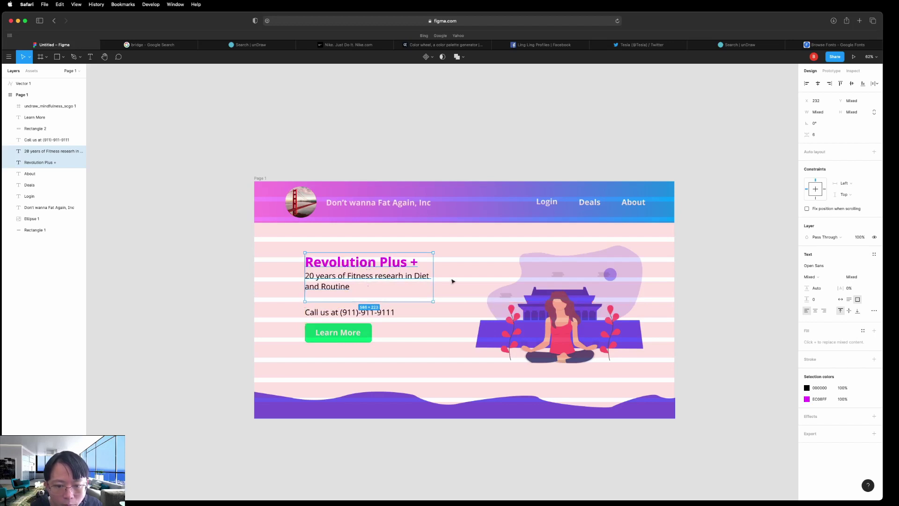
# Nudge the phone line down toward the green button, and raise it together with the button and its "Learn More" text.
pyautogui.click(386, 314)
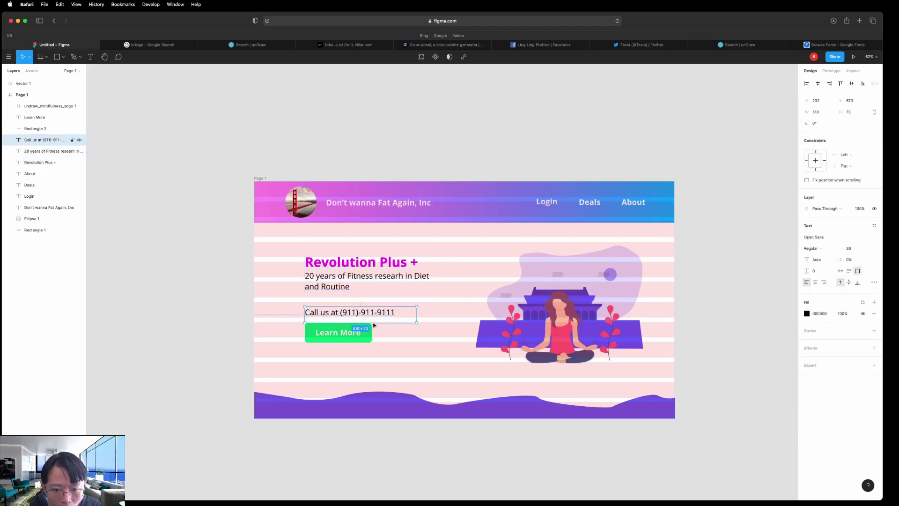
pyautogui.moveTo(386, 312); pyautogui.dragTo(387, 316)
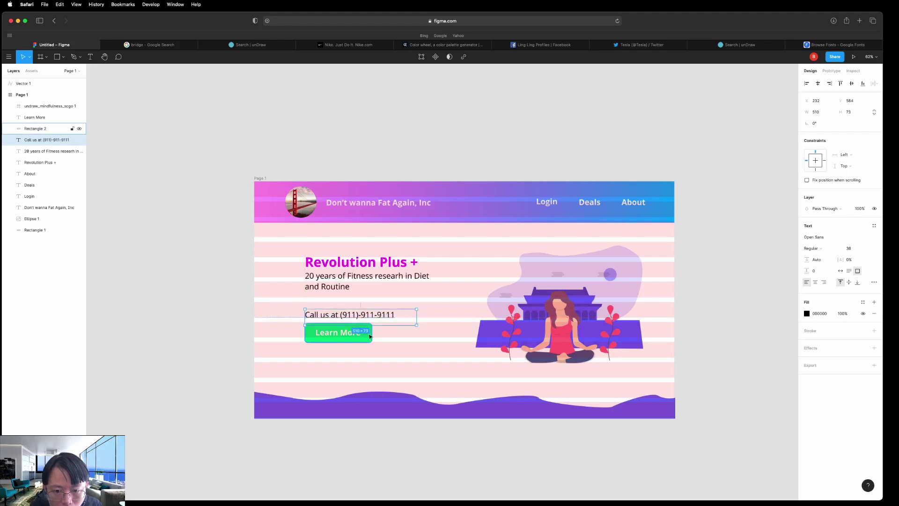
pyautogui.keyDown('shift'); pyautogui.click(368, 335); pyautogui.keyUp('shift')
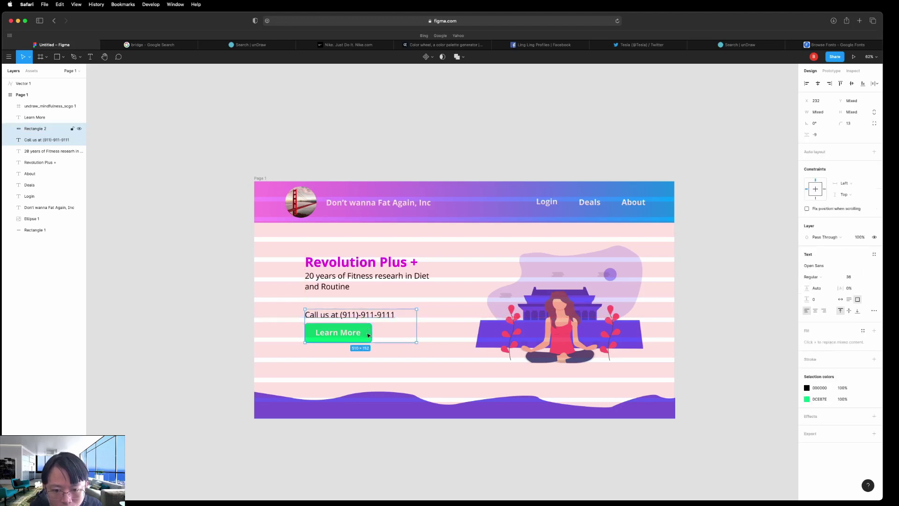
pyautogui.keyDown('shift'); pyautogui.click(365, 333); pyautogui.keyUp('shift')
pyautogui.moveTo(367, 333); pyautogui.dragTo(368, 327)
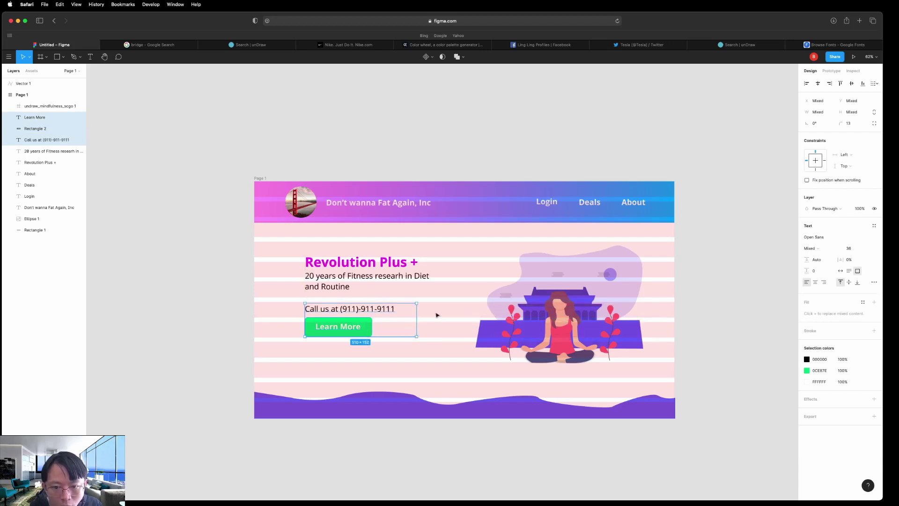
pyautogui.click(738, 325)
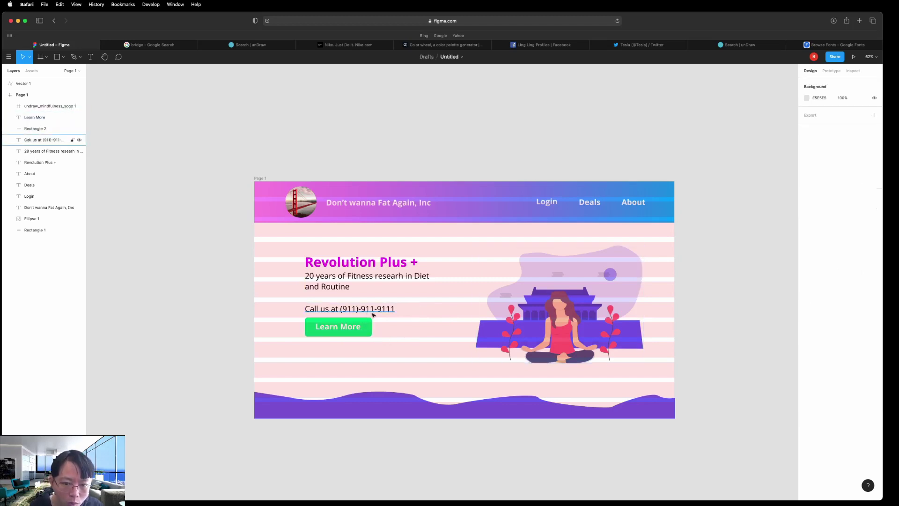
pyautogui.click(344, 264)
pyautogui.keyDown('shift'); pyautogui.click(345, 285); pyautogui.keyUp('shift')
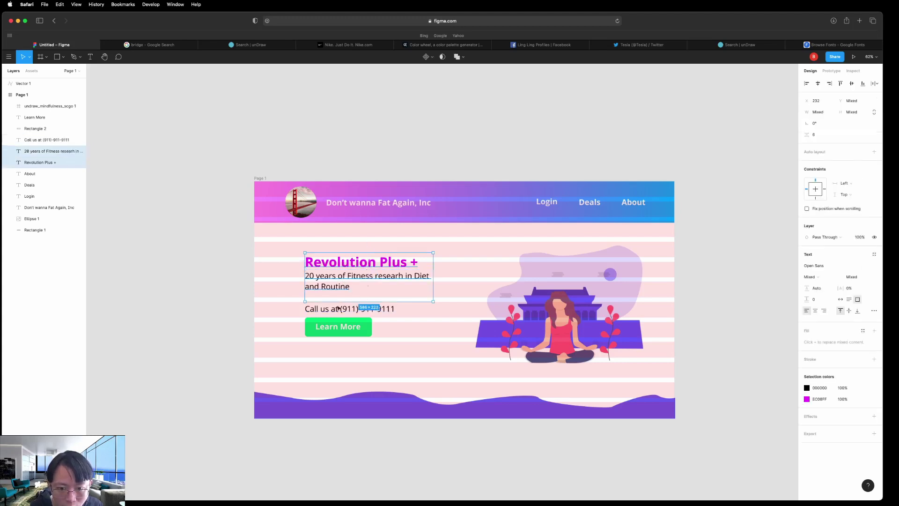
pyautogui.keyDown('shift'); pyautogui.click(339, 308); pyautogui.keyUp('shift')
pyautogui.keyDown('shift'); pyautogui.click(352, 326); pyautogui.keyUp('shift')
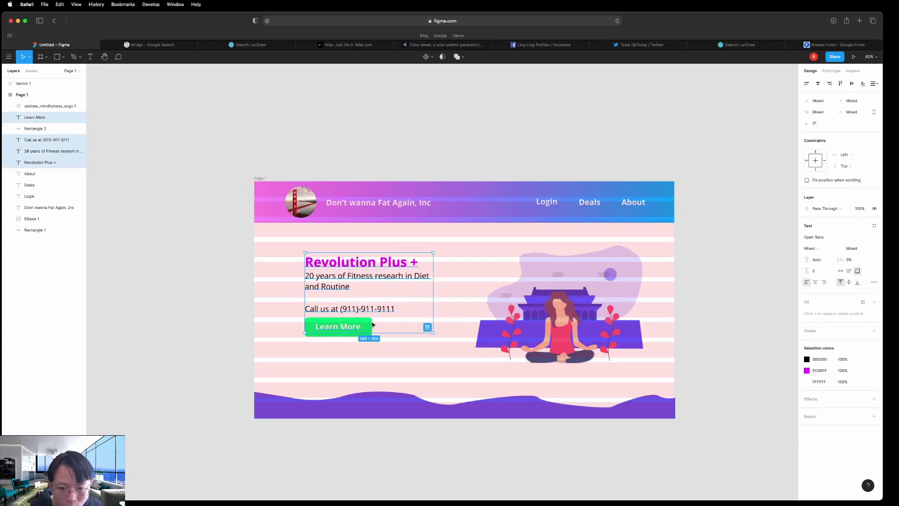
pyautogui.moveTo(373, 324); pyautogui.dragTo(366, 328)
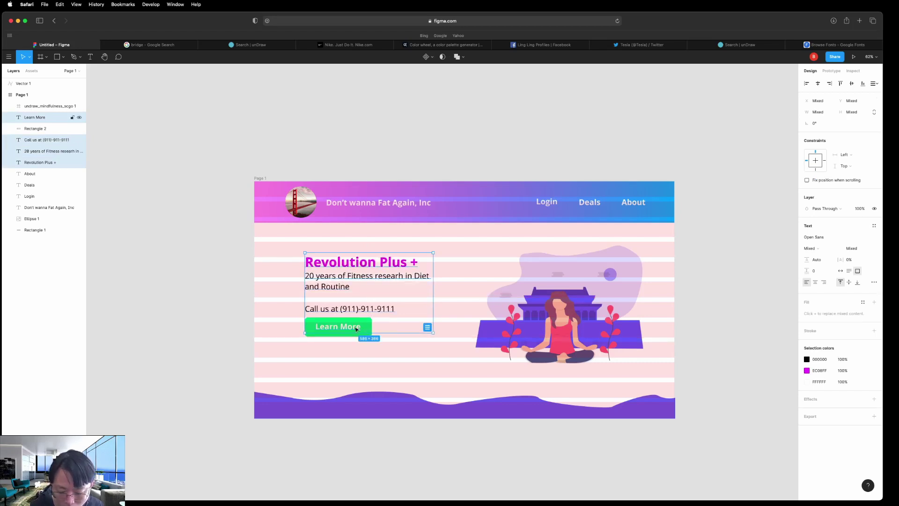
pyautogui.keyDown('shift'); pyautogui.click(355, 329); pyautogui.keyUp('shift')
# Move the heading, tagline, phone line and "Learn More" button together left and down, aligned with the logo's center and vertically centered in the frame.
pyautogui.click(369, 330)
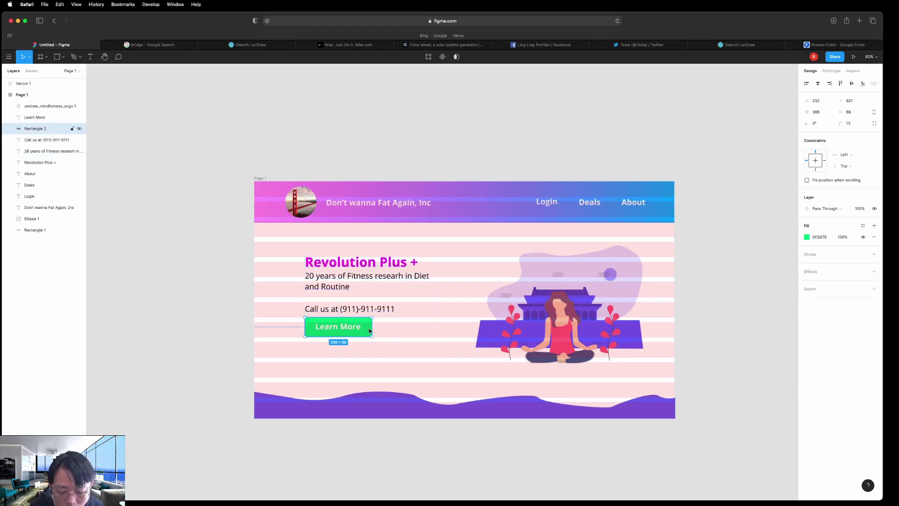
pyautogui.keyDown('shift'); pyautogui.click(354, 329); pyautogui.keyUp('shift')
pyautogui.keyDown('shift'); pyautogui.click(368, 311); pyautogui.keyUp('shift')
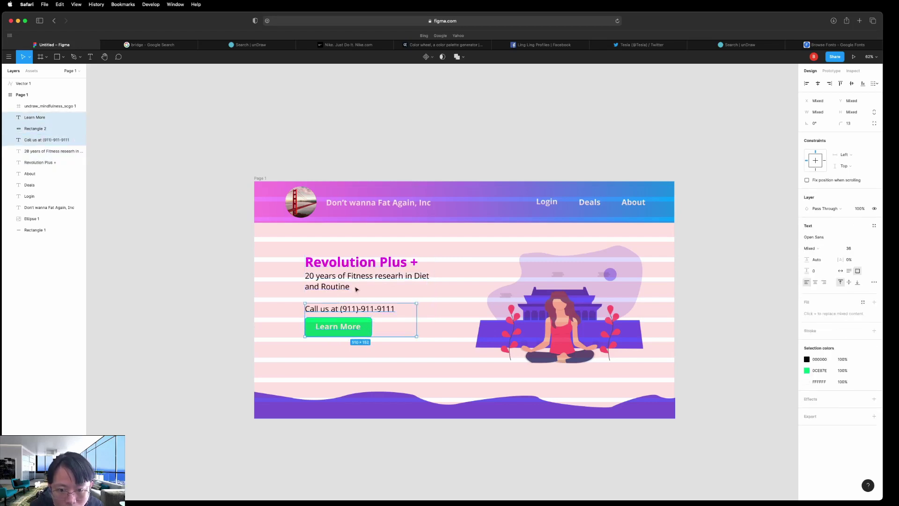
pyautogui.keyDown('shift'); pyautogui.click(354, 286); pyautogui.keyUp('shift')
pyautogui.keyDown('shift'); pyautogui.click(323, 260); pyautogui.keyUp('shift')
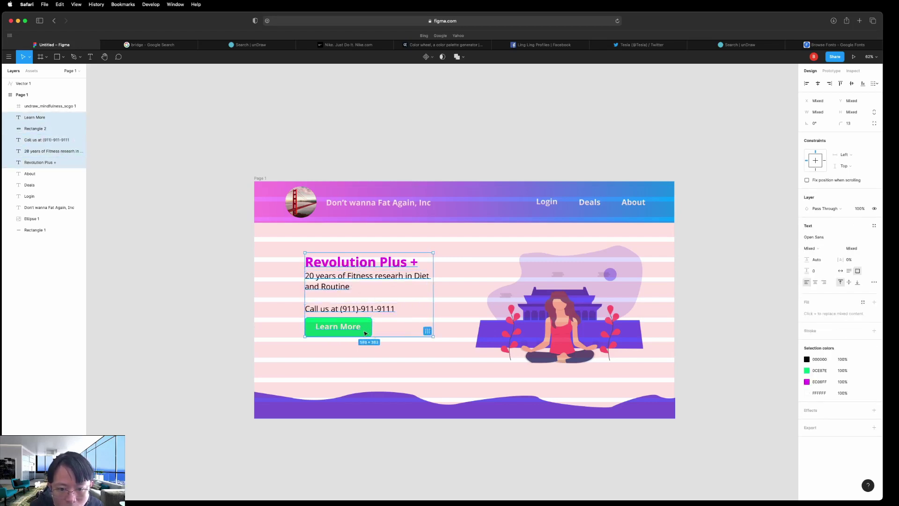
pyautogui.moveTo(365, 333); pyautogui.dragTo(362, 338)
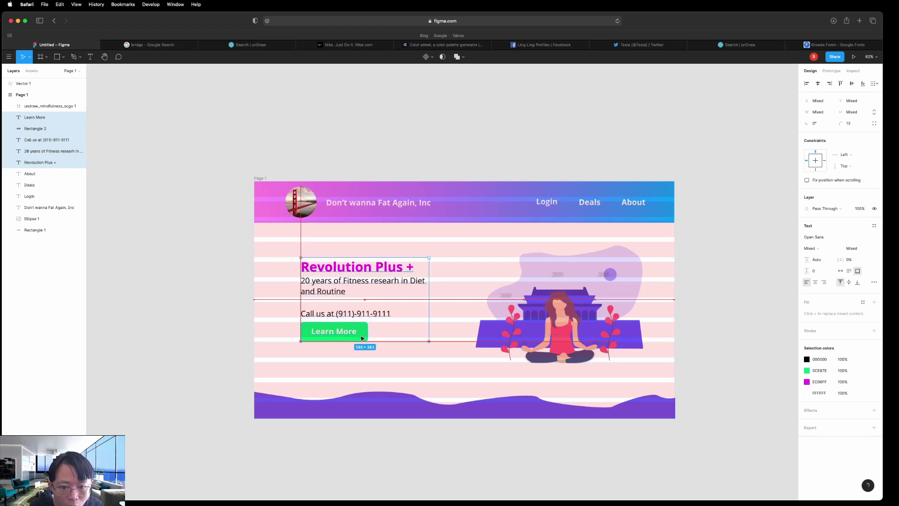
pyautogui.click(755, 309)
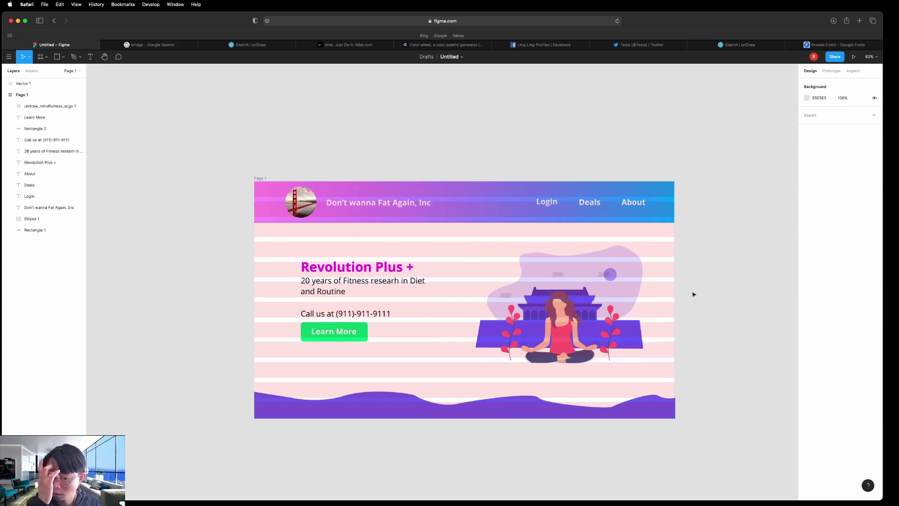
# Remove the row layout grid from the page frame.
pyautogui.click(260, 178)
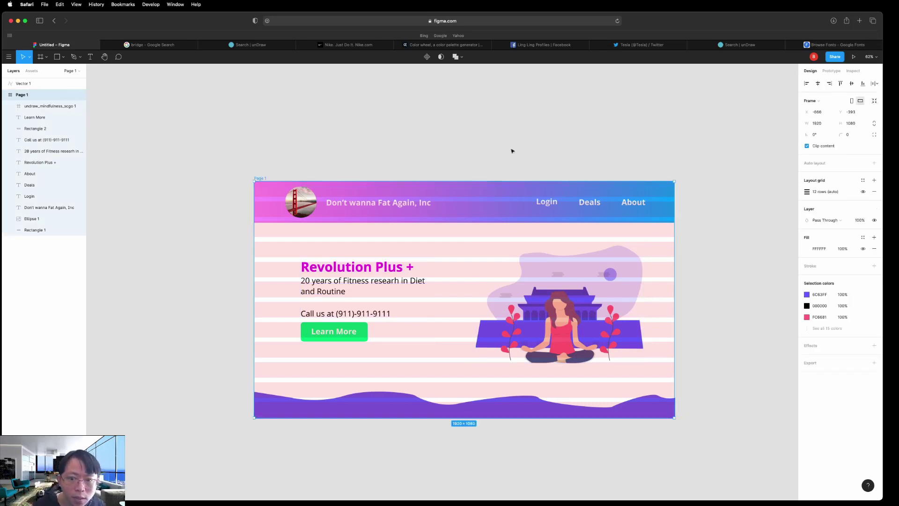
pyautogui.click(874, 192)
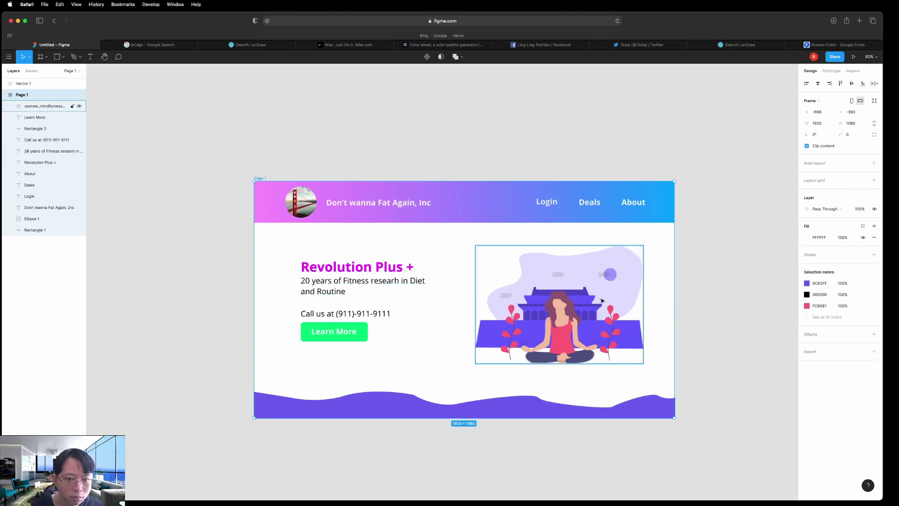
# Change the header rectangle's linear gradient to a solid fill in the illustration's purple, 6C63FF.
pyautogui.click(760, 288)
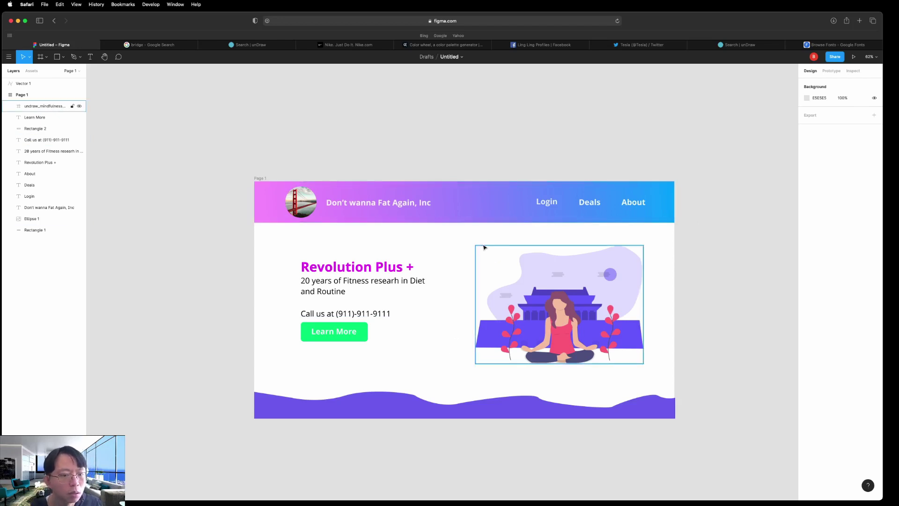
pyautogui.click(475, 208)
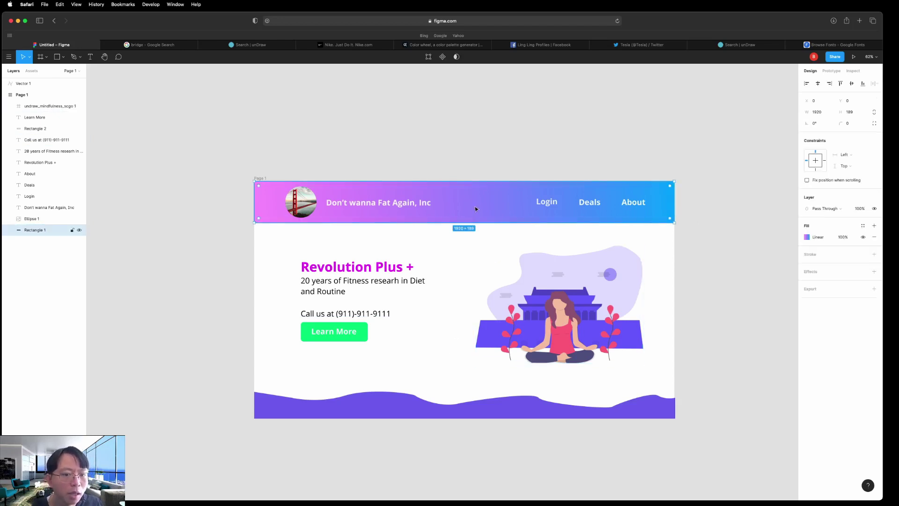
pyautogui.click(806, 237)
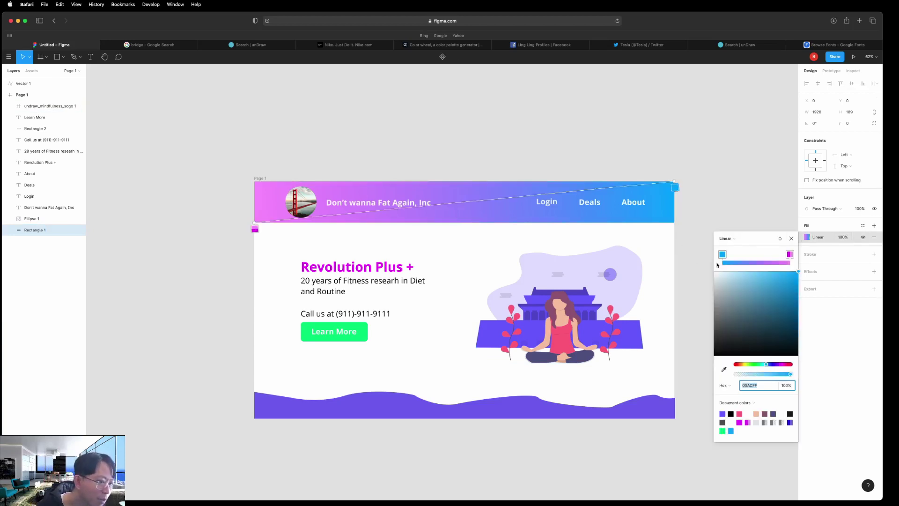
pyautogui.click(733, 244)
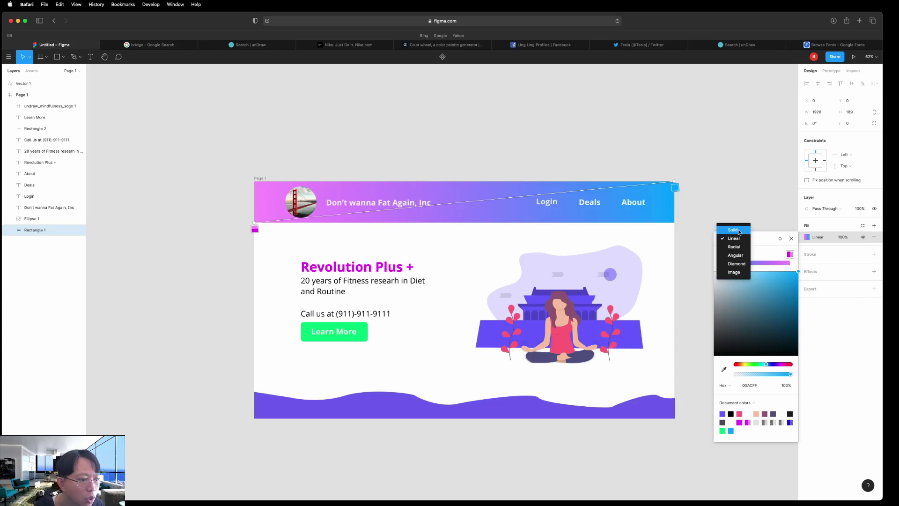
pyautogui.click(733, 230)
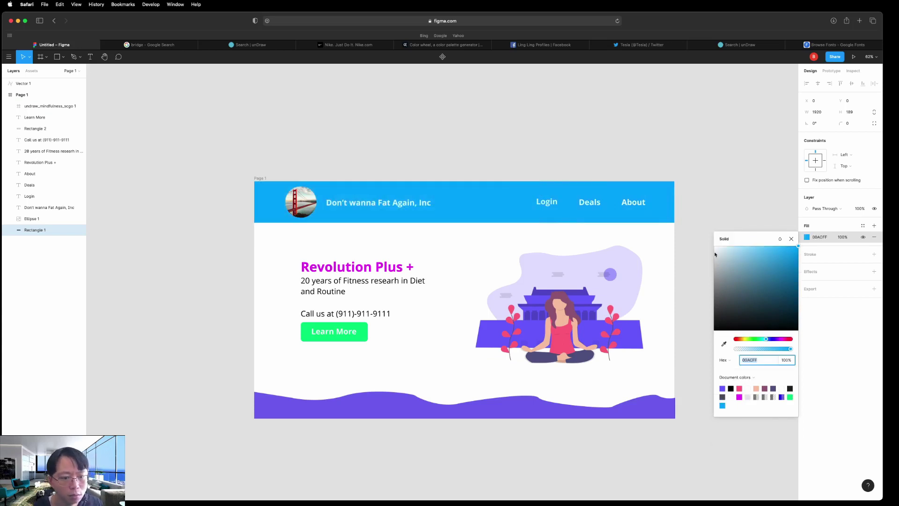
pyautogui.click(722, 389)
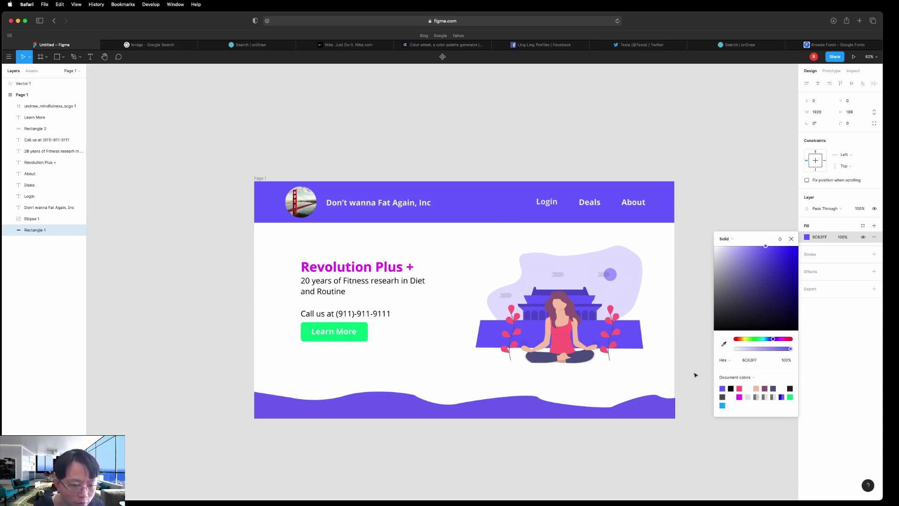
# Try the green and magenta document colors on the header rectangle, and return it to purple 6C63FF.
pyautogui.click(790, 398)
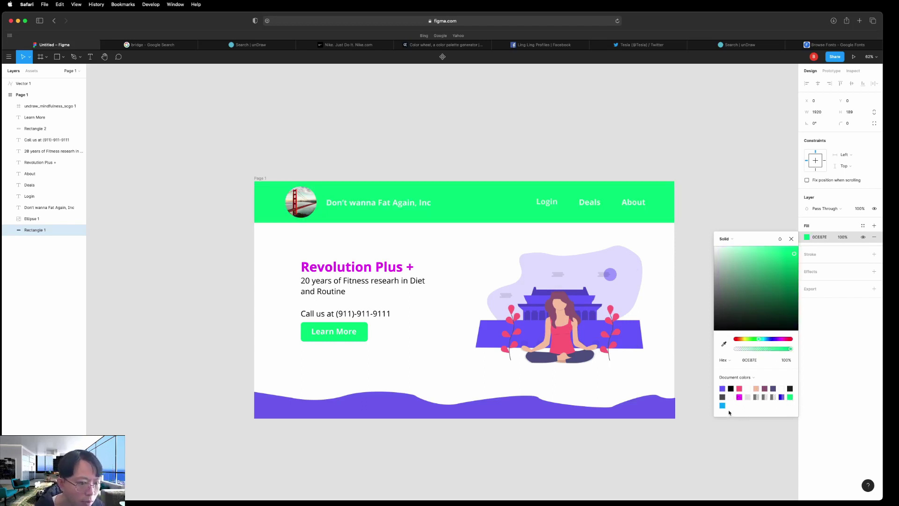
pyautogui.click(739, 397)
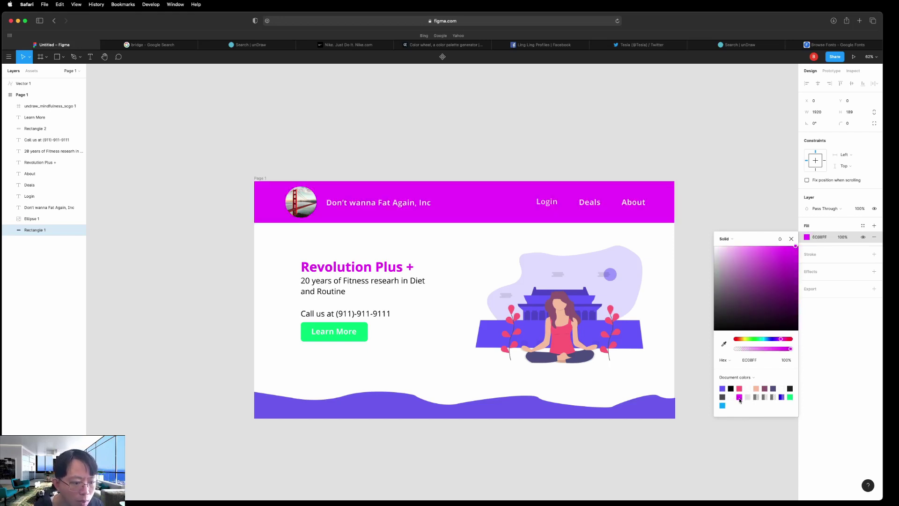
pyautogui.click(722, 389)
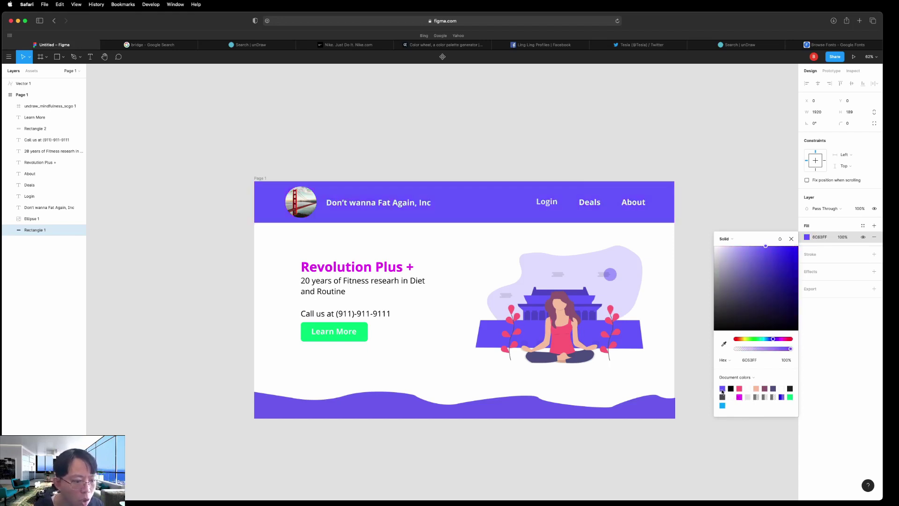
# Try a linear gradient of the purple on the header rectangle, and switch the fill back to solid.
pyautogui.click(733, 239)
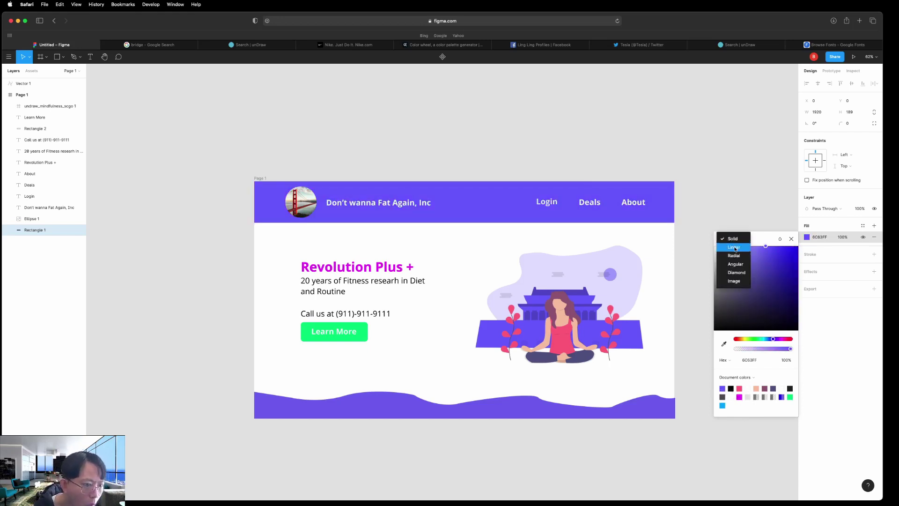
pyautogui.click(737, 248)
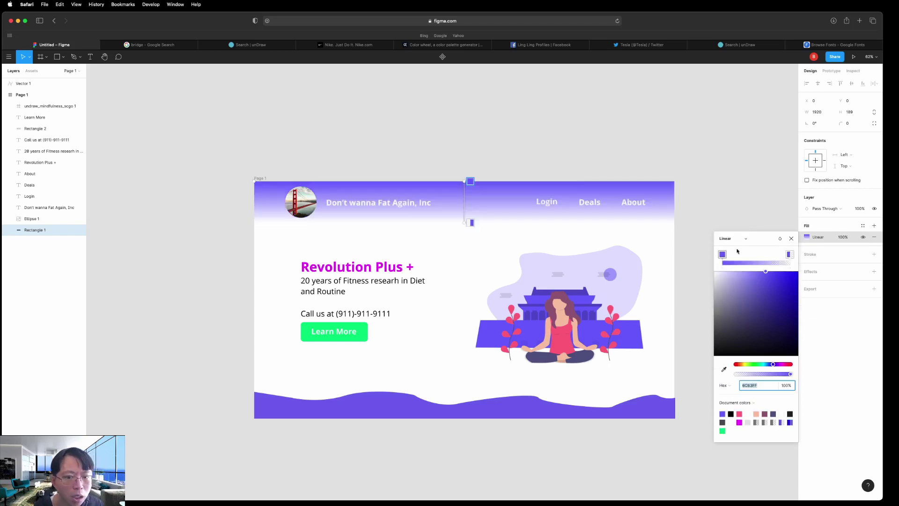
pyautogui.click(733, 238)
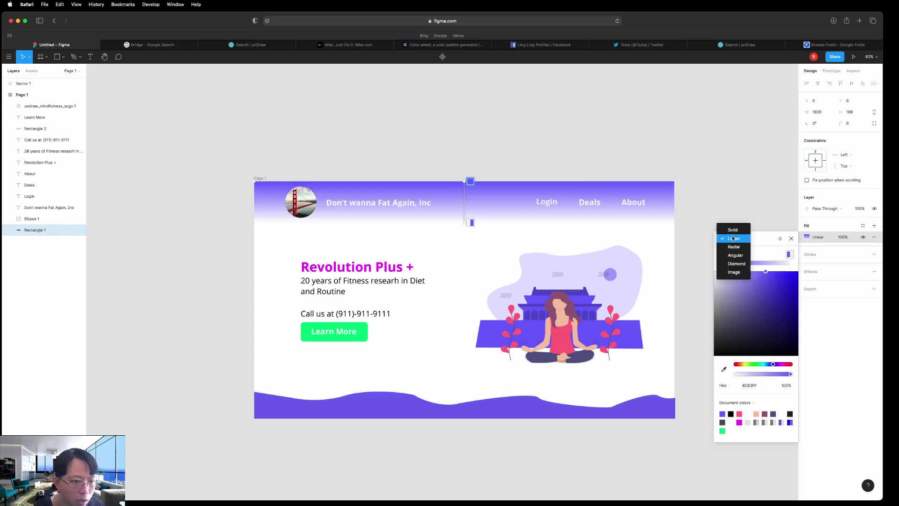
pyautogui.click(732, 230)
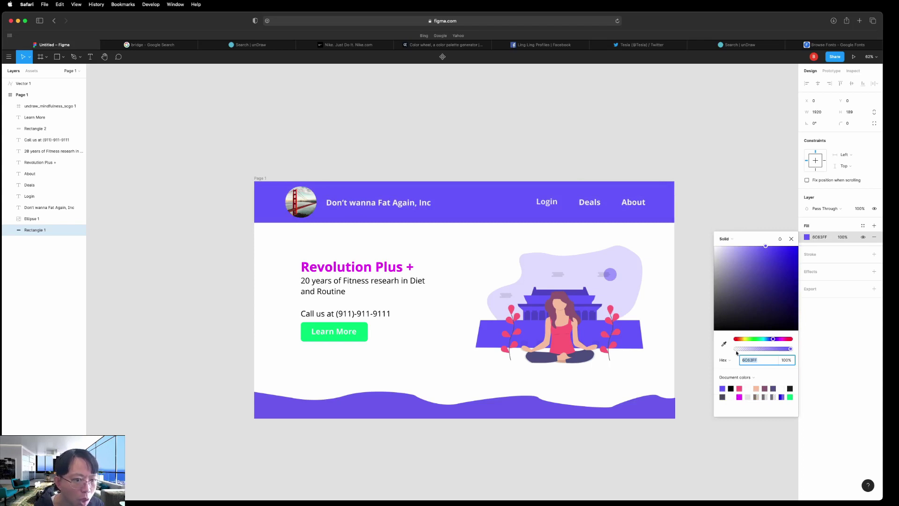
# Apply the purple document color 6C63FF to the header rectangle again, close the color picker and deselect the header.
pyautogui.click(782, 397)
pyautogui.click(723, 388)
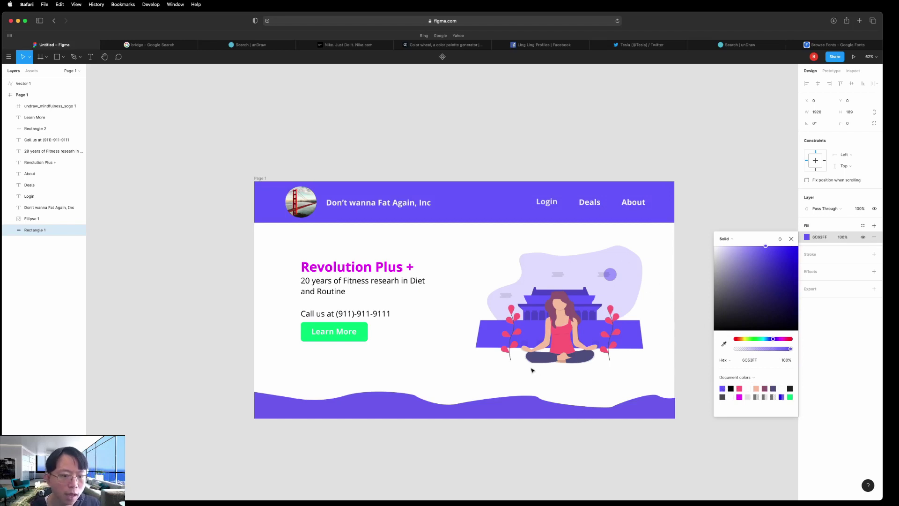
pyautogui.click(791, 239)
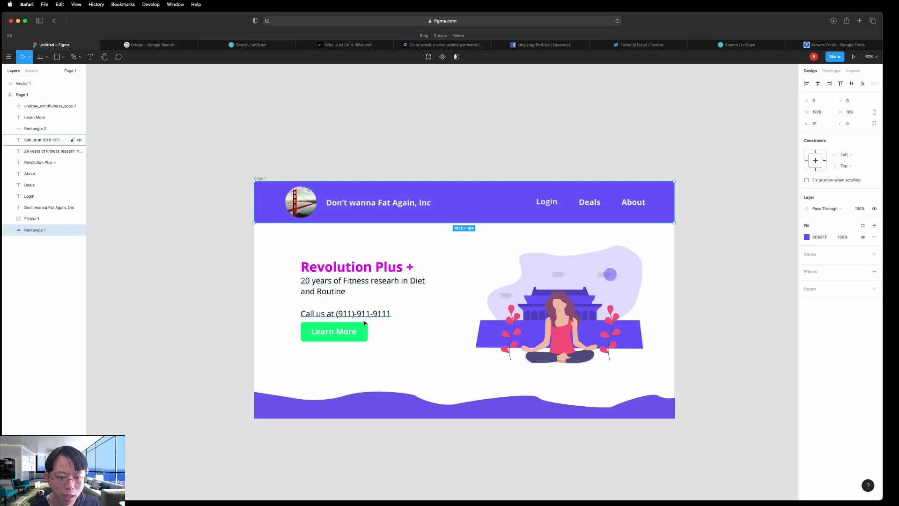
pyautogui.click(752, 282)
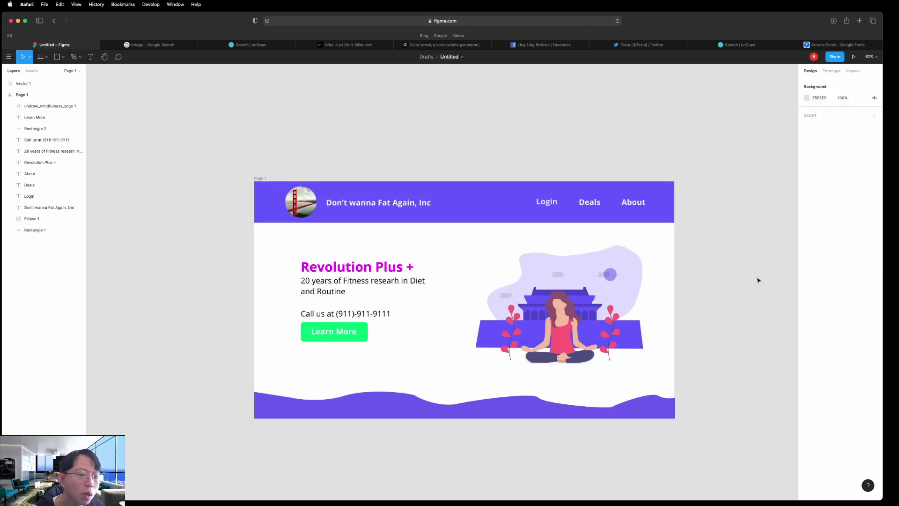